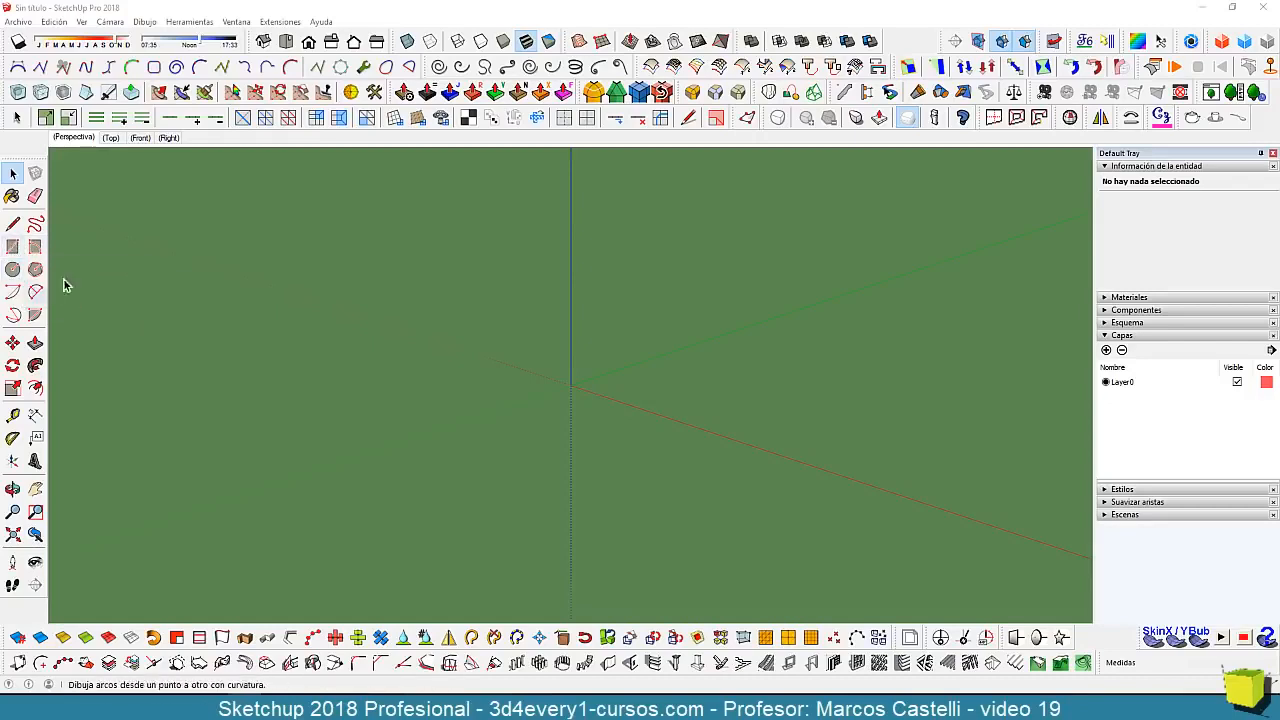
- Draw two separate rectangles on the ground plane, one about 3 × 28.3 m and the other about 12.2 × 6 m
click(12, 247)
scroll(325, 401, down, 2)
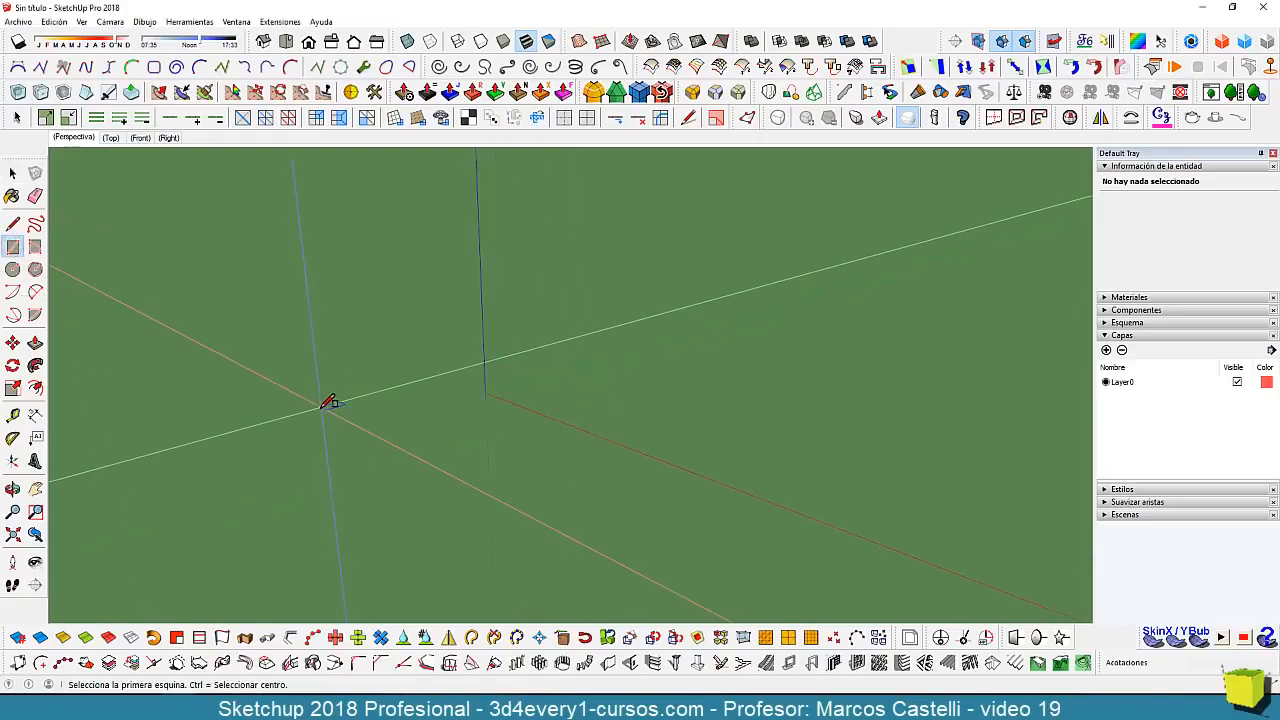
click(570, 398)
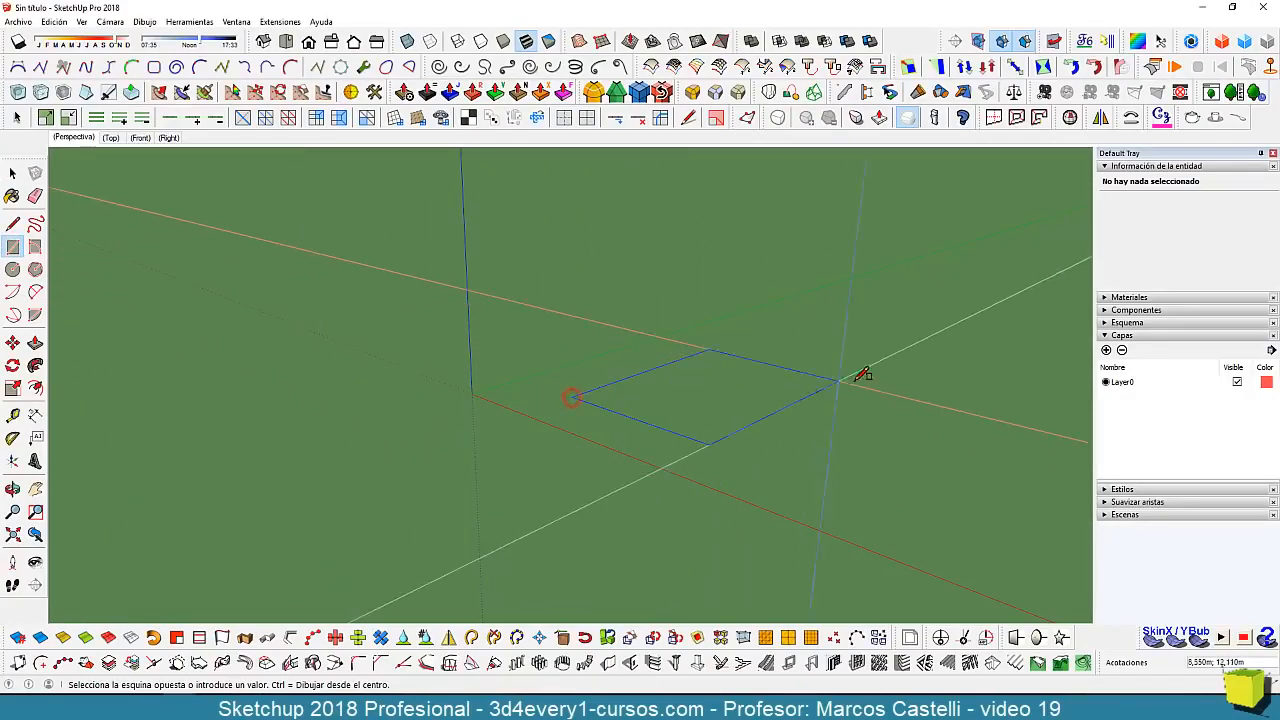
click(875, 309)
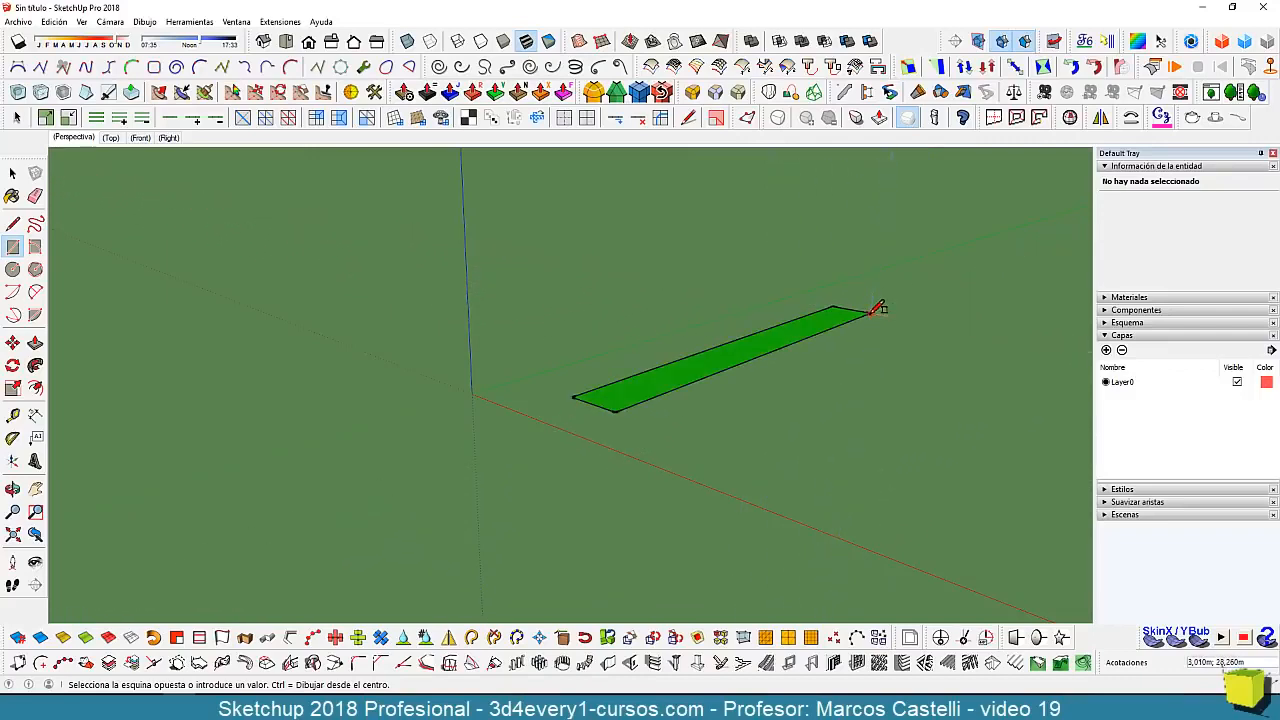
click(681, 430)
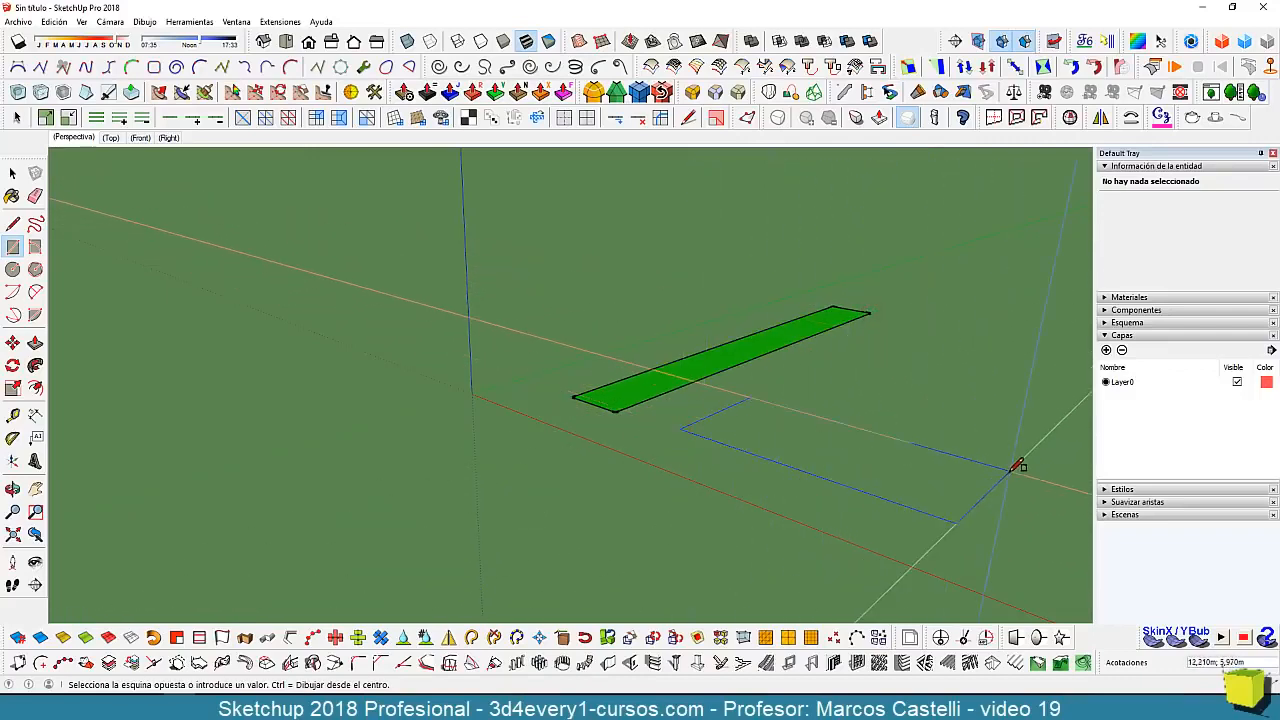
click(1016, 466)
- Draw a third rectangle about 10.9 × 17 m beside the blue axis, behind the other two
middle_drag(1000, 466, 458, 355)
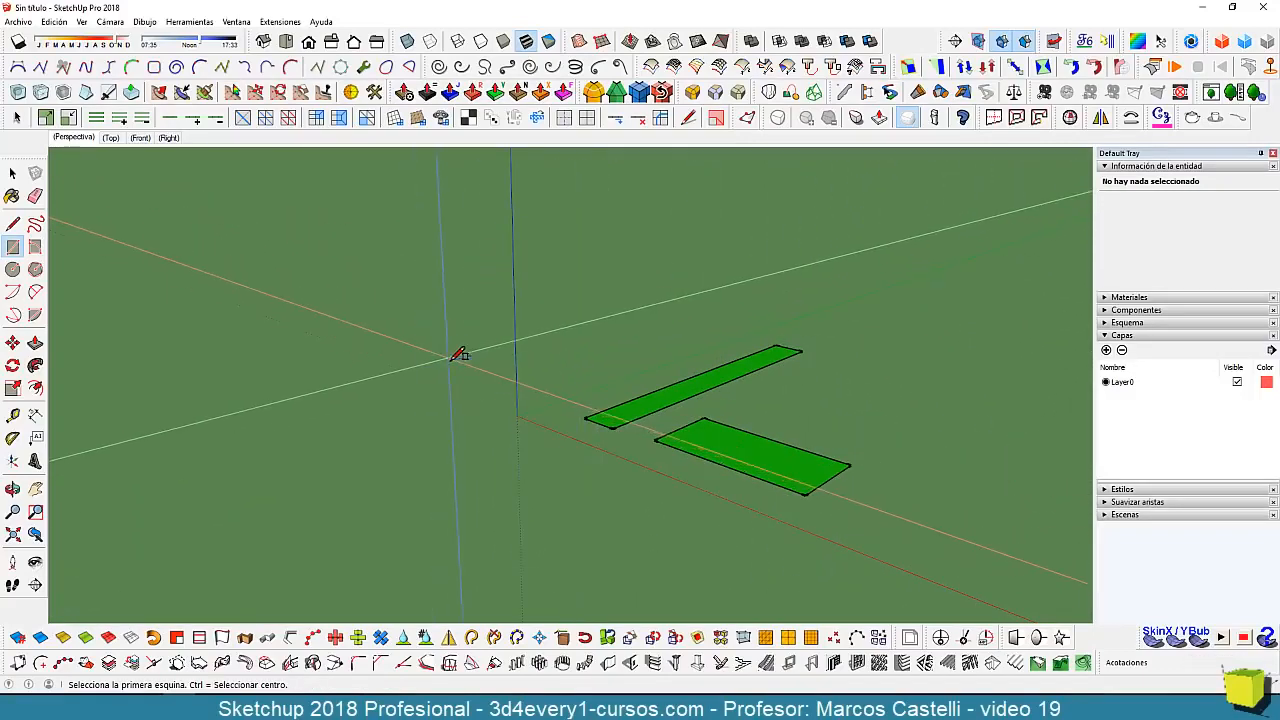
click(453, 358)
click(651, 346)
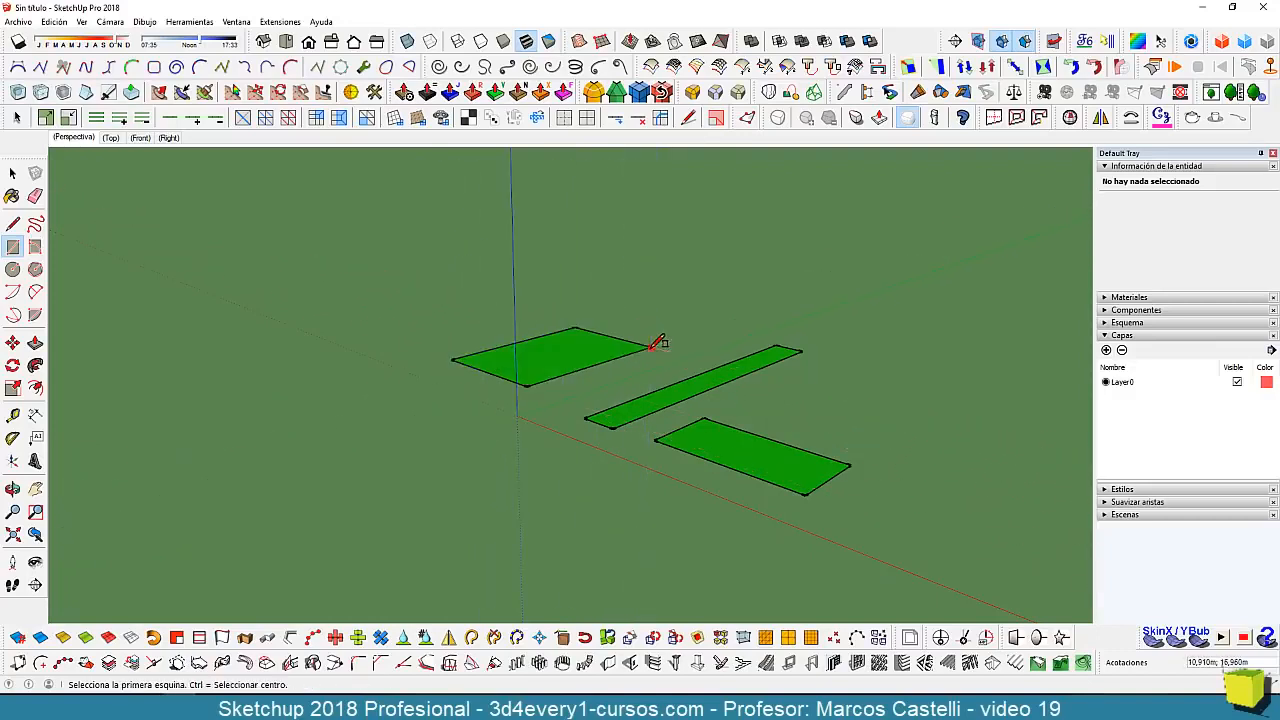
- Select the near short edge of the long narrow rectangle to check its length
middle_drag(653, 346, 620, 449)
key(space)
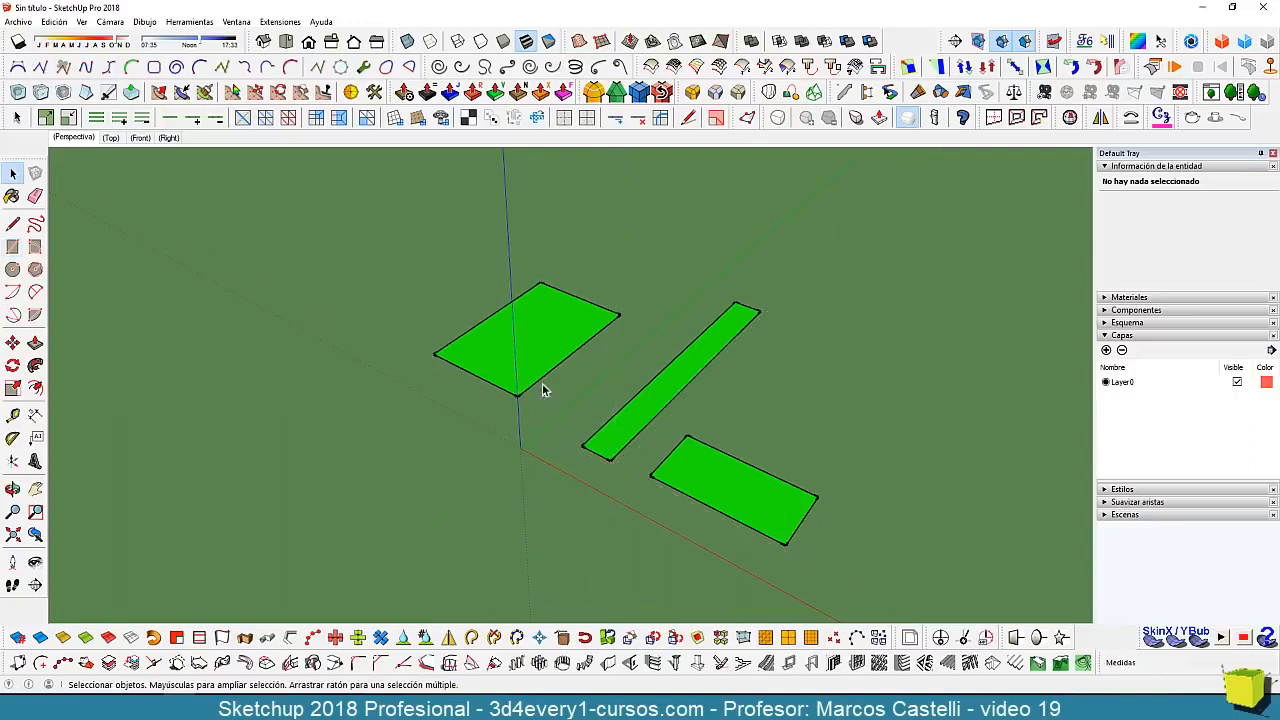
click(569, 477)
click(597, 453)
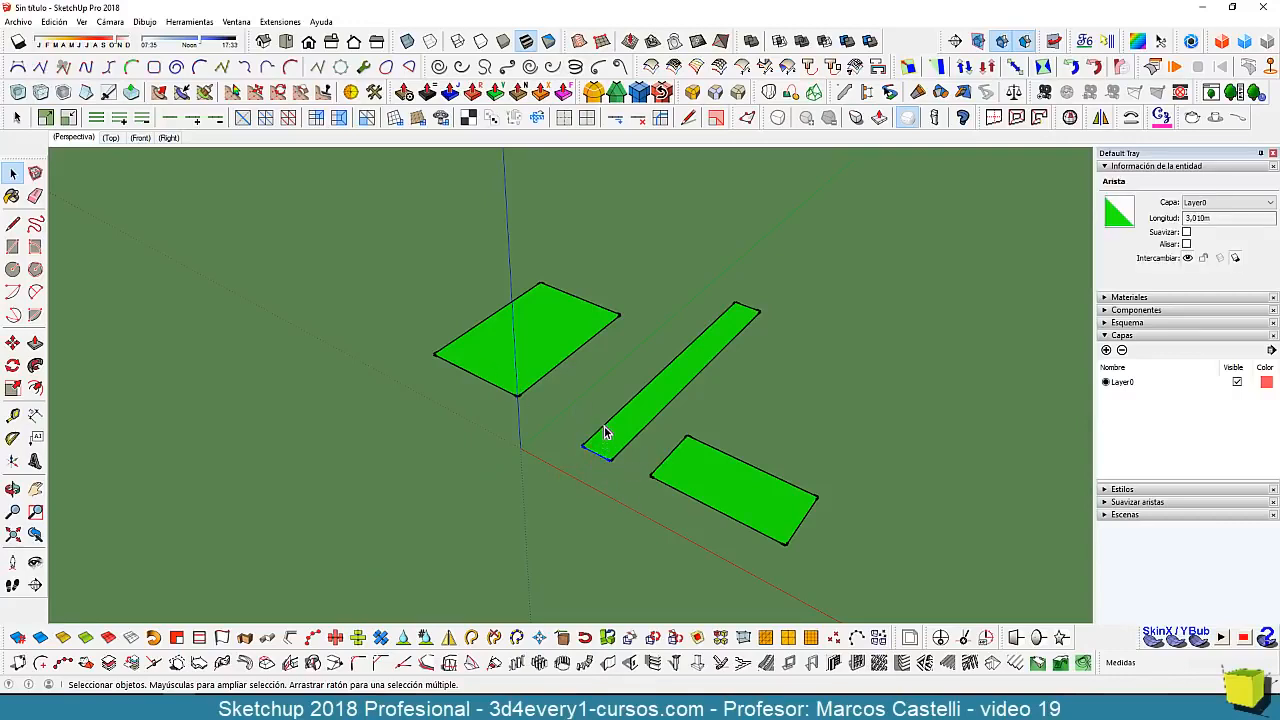
click(600, 431)
- Rotate the wide rectangle nearest the red axis, with its face and edges, about its near corner
double_click(736, 493)
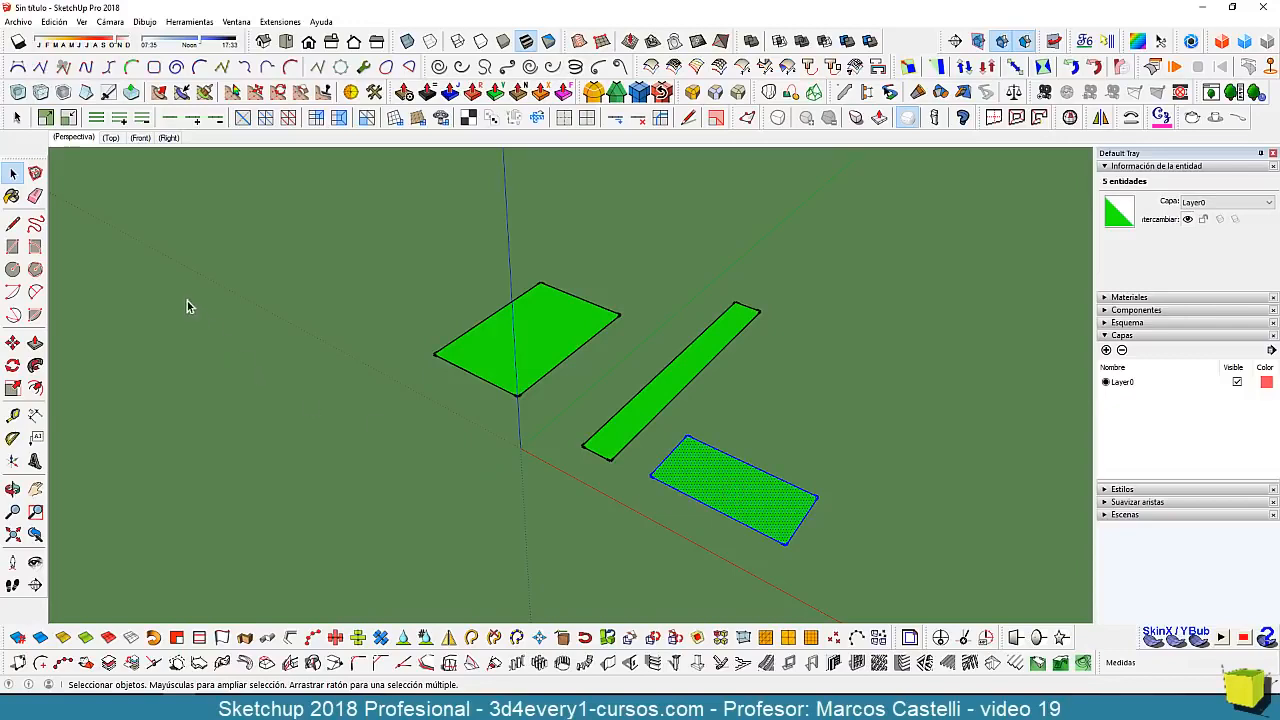
click(16, 362)
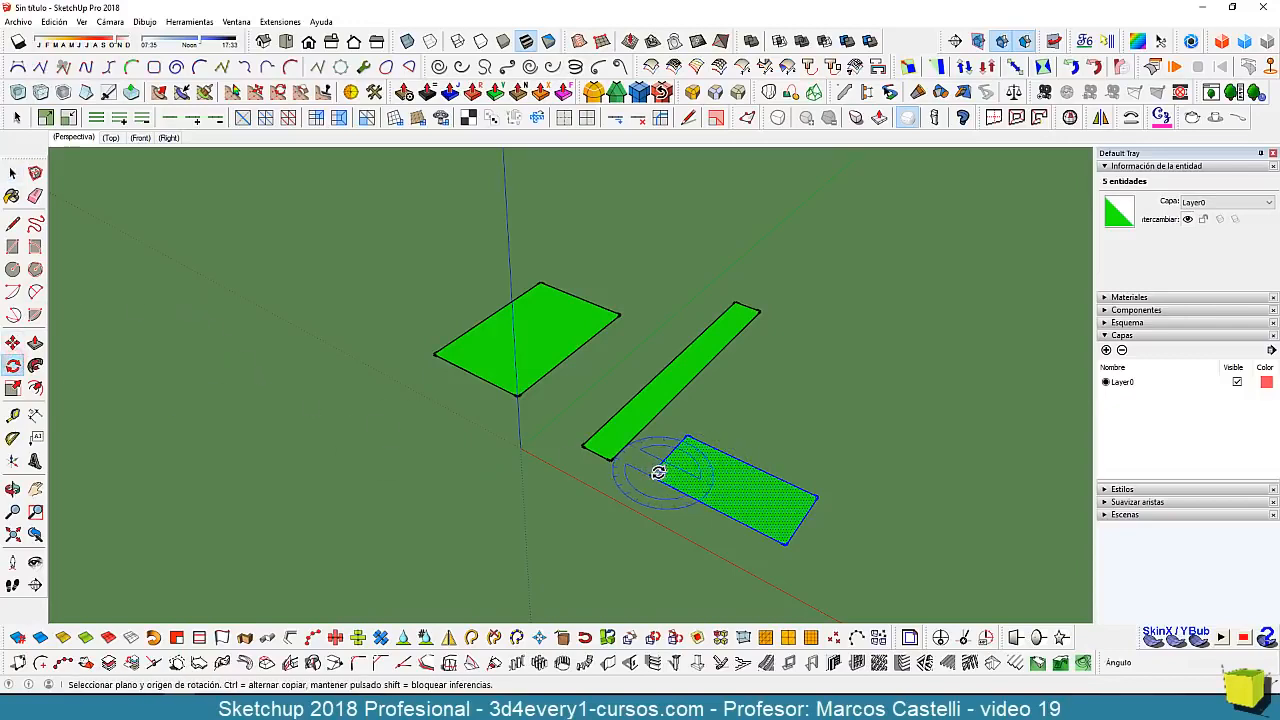
drag(650, 475, 791, 537)
click(850, 509)
key(space)
- Delete all three rectangles
middle_drag(743, 520, 574, 443)
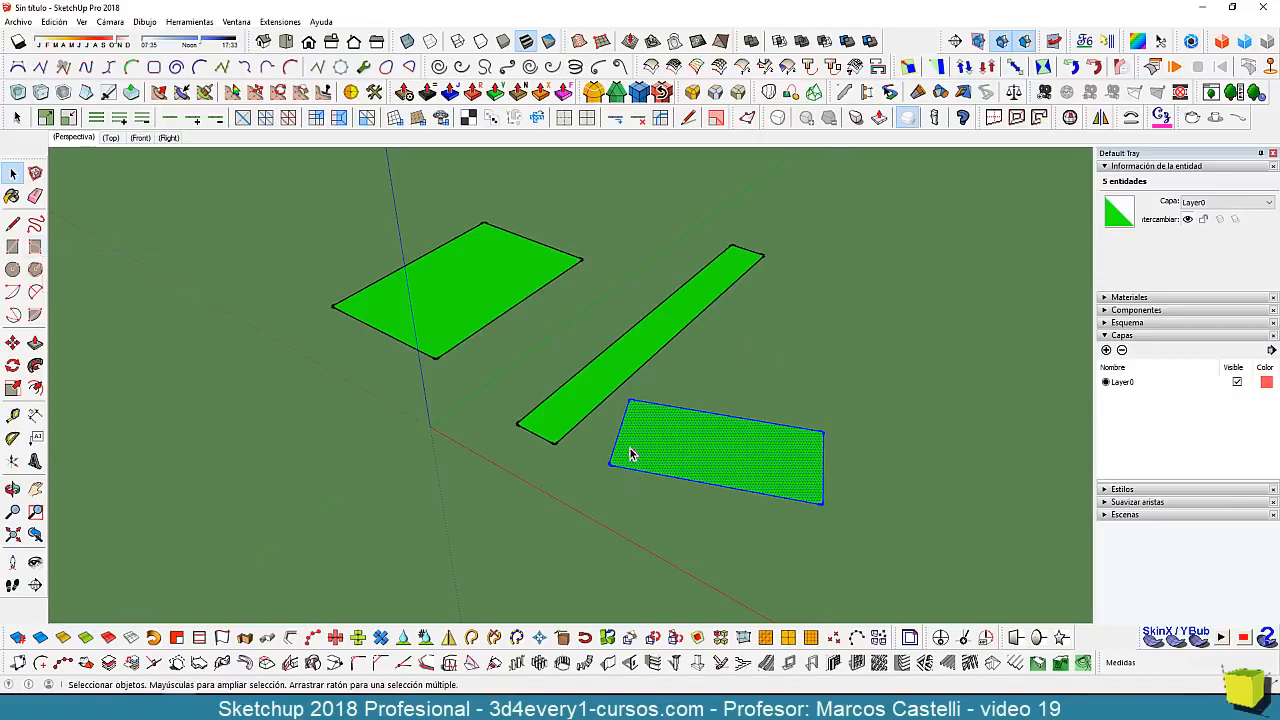
scroll(630, 452, down, 2)
scroll(632, 454, down, 1)
middle_drag(673, 501, 516, 475)
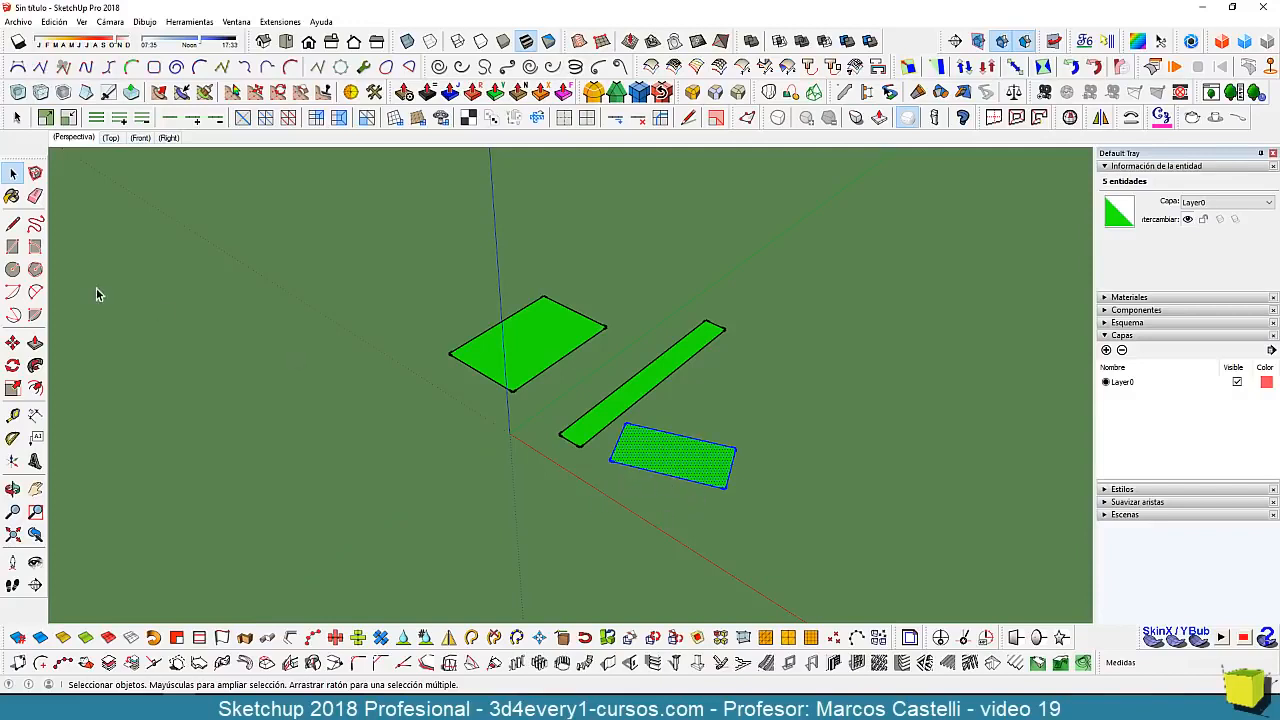
scroll(565, 447, down, 2)
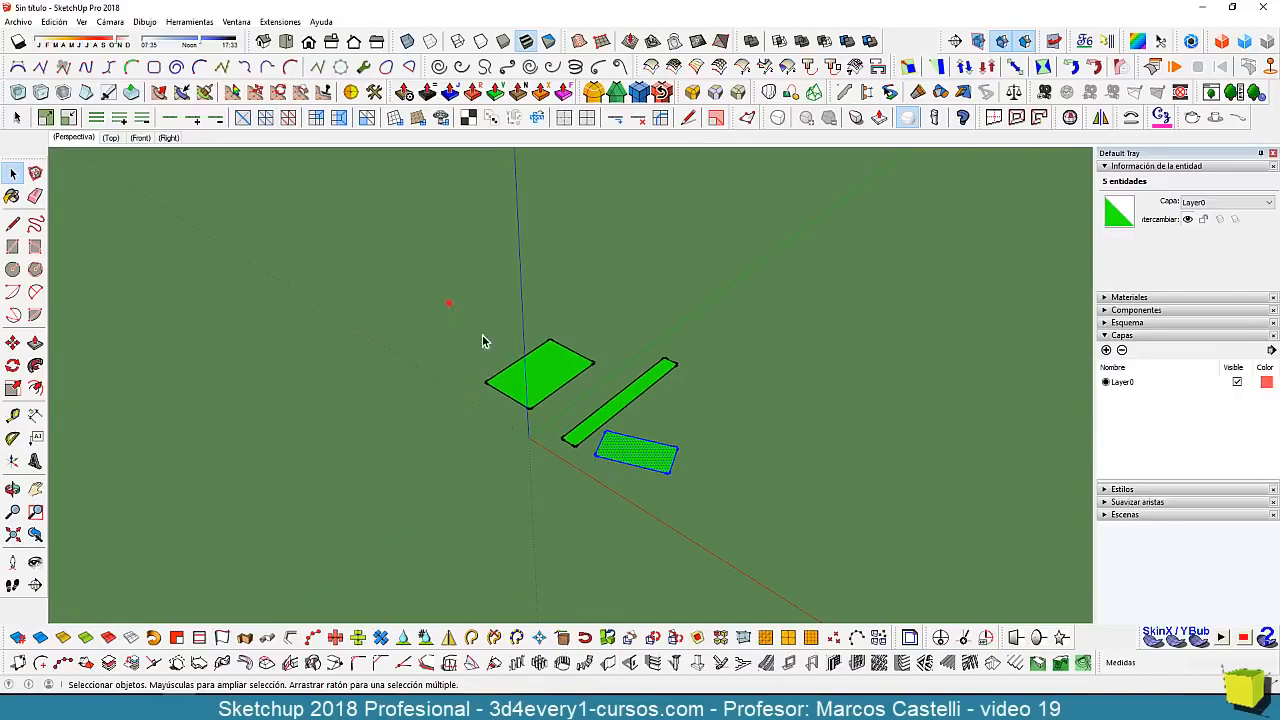
drag(482, 334, 748, 506)
key(Delete)
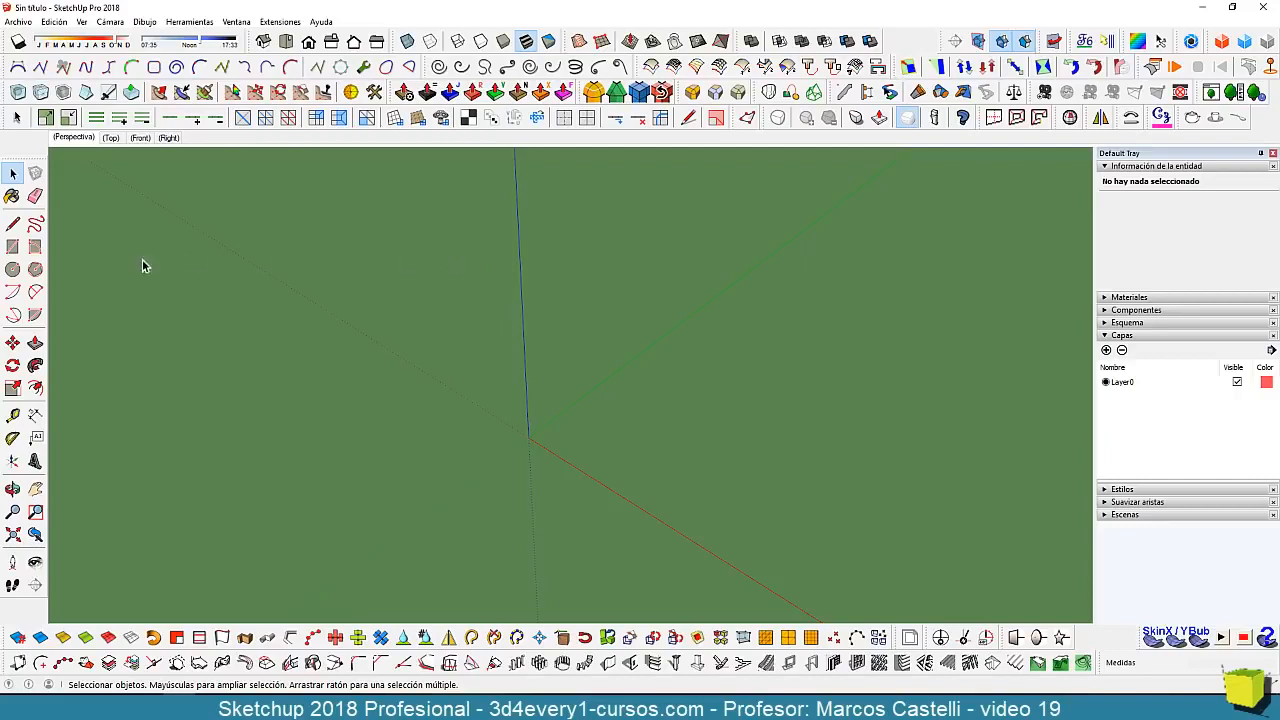
- Draw a rectangle on the ground between the red and green axes and set its size to 10,5 × 10,5 m
click(12, 246)
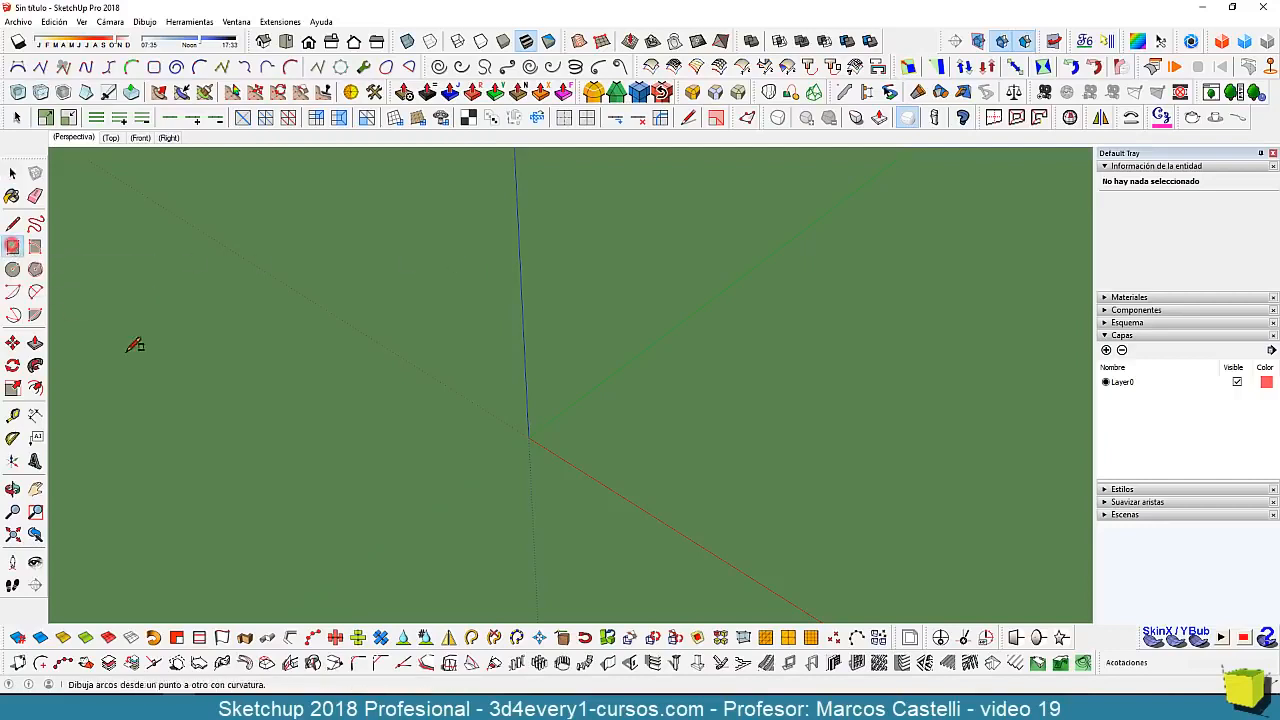
click(626, 415)
click(808, 388)
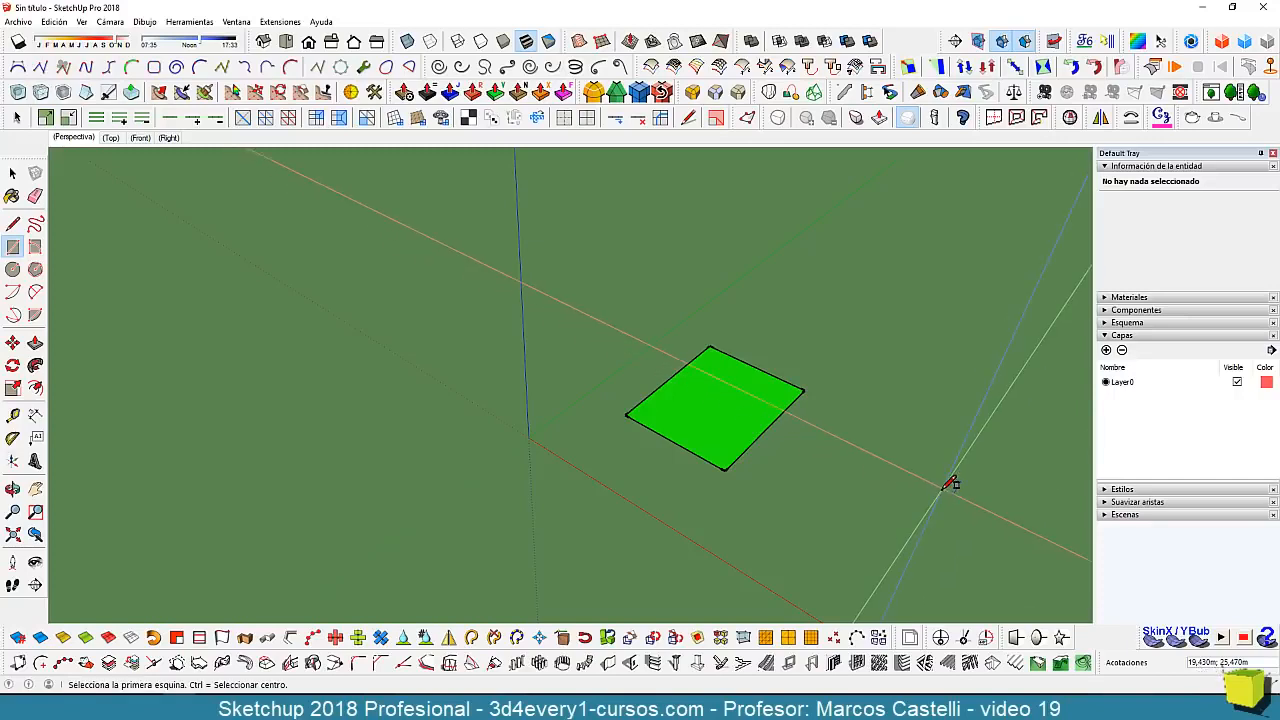
text(10,5;10,5)
key(Return)
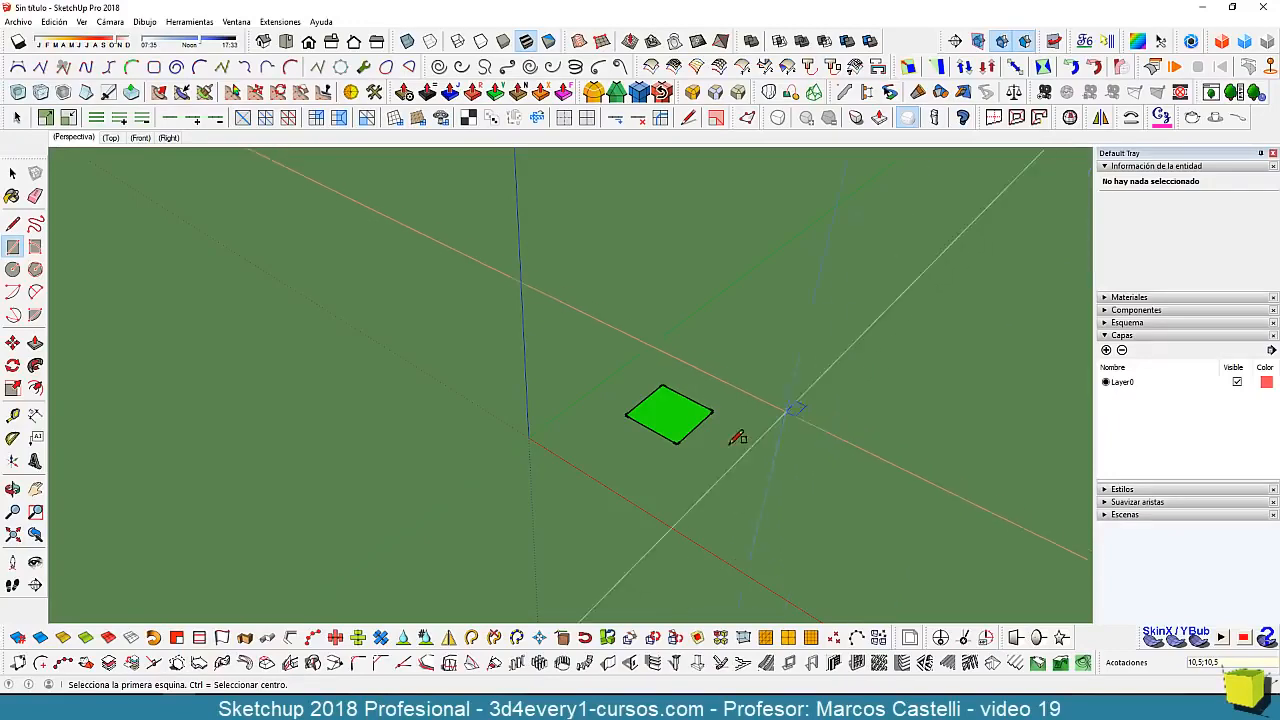
- Set the newly drawn square's size to 10 × 10 m
scroll(650, 459, up, 2)
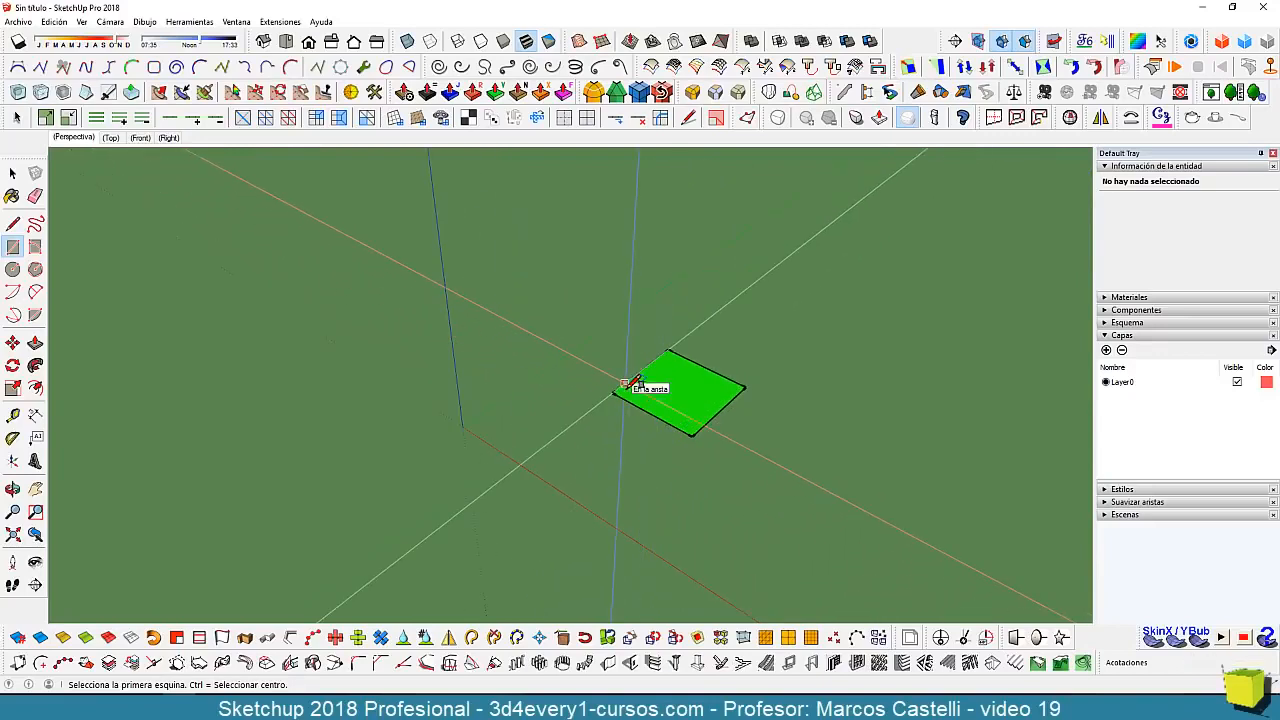
scroll(620, 383, up, 2)
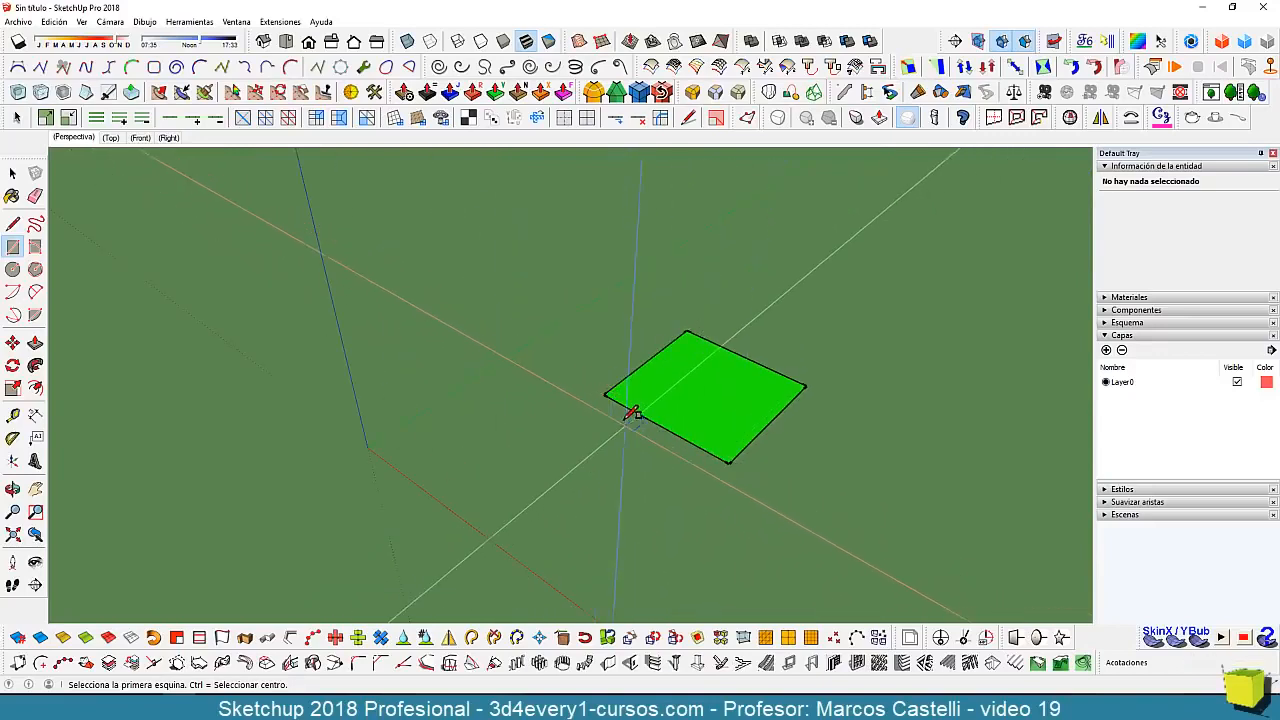
scroll(602, 388, down, 3)
middle_drag(700, 490, 750, 588)
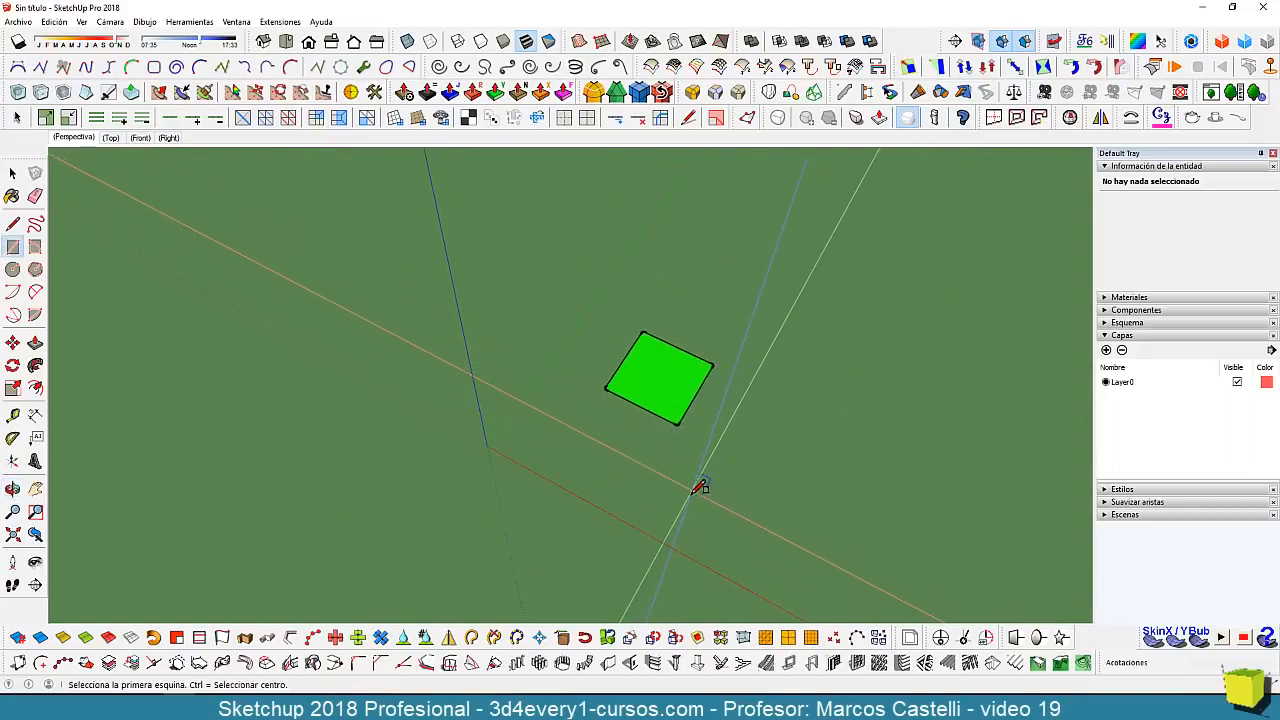
middle_drag(686, 416, 609, 445)
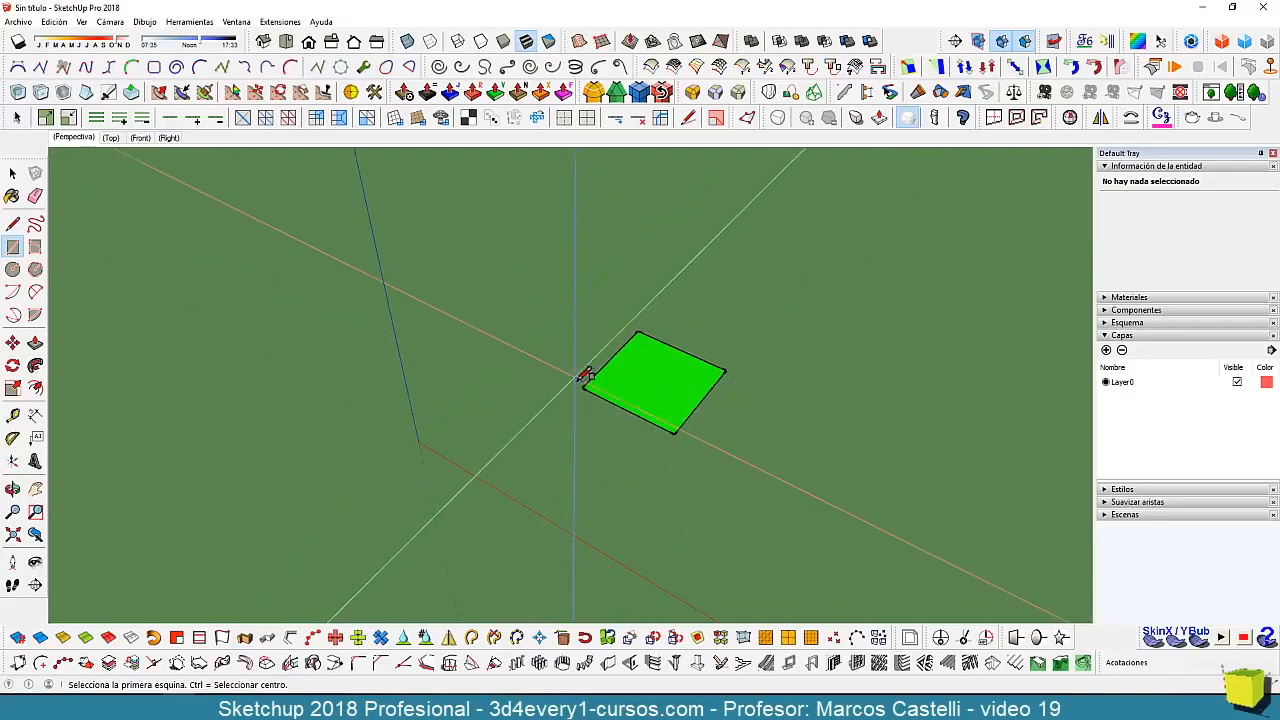
click(35, 366)
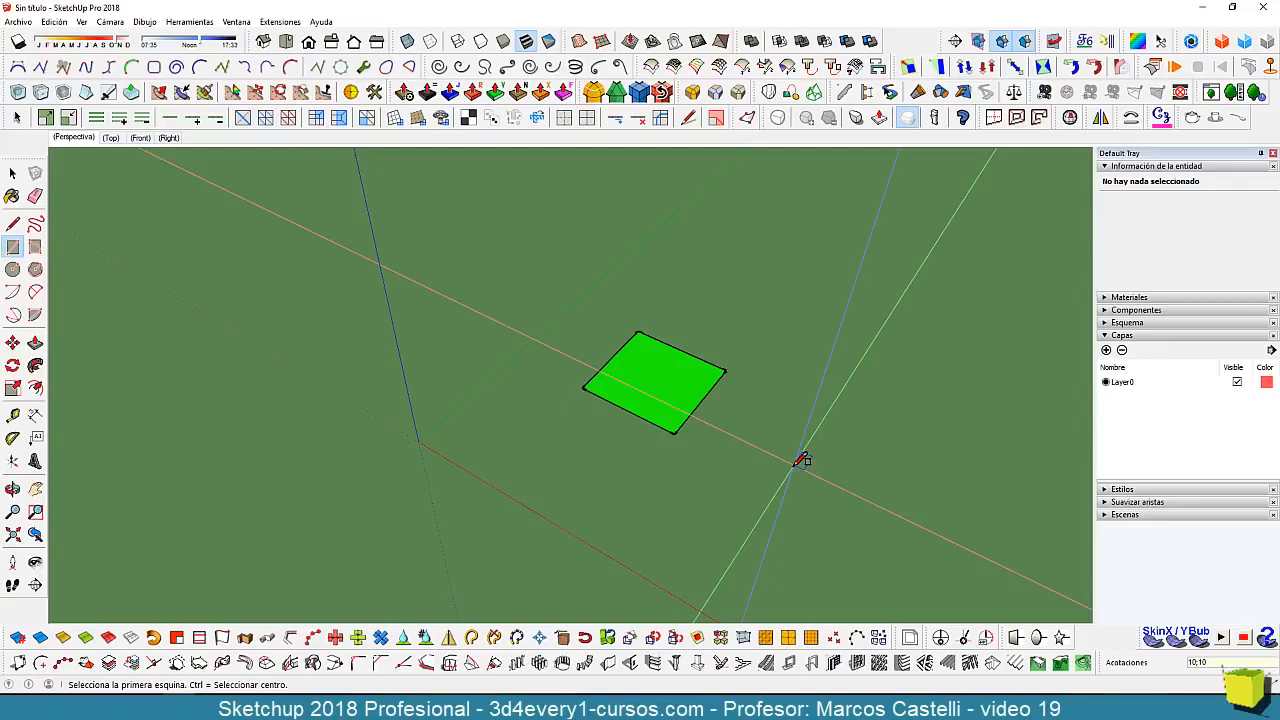
key(Return)
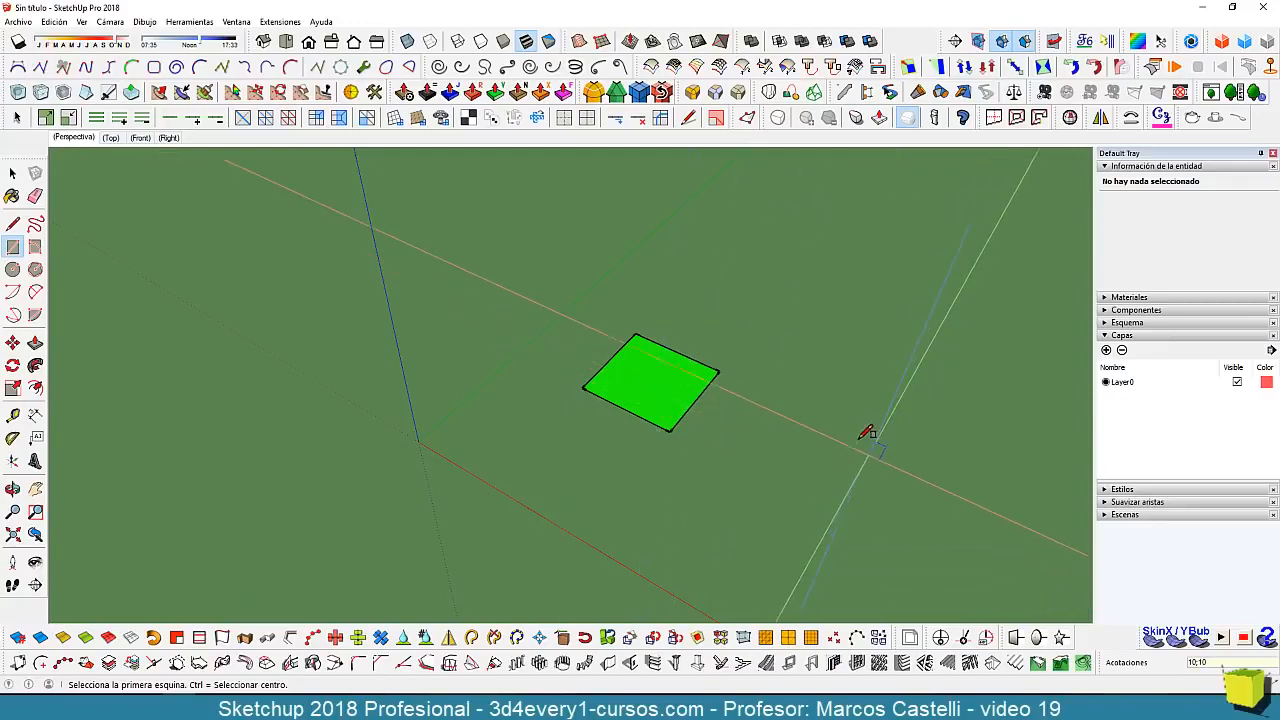
- Set the square's size to 20 × 20 m
text(20)
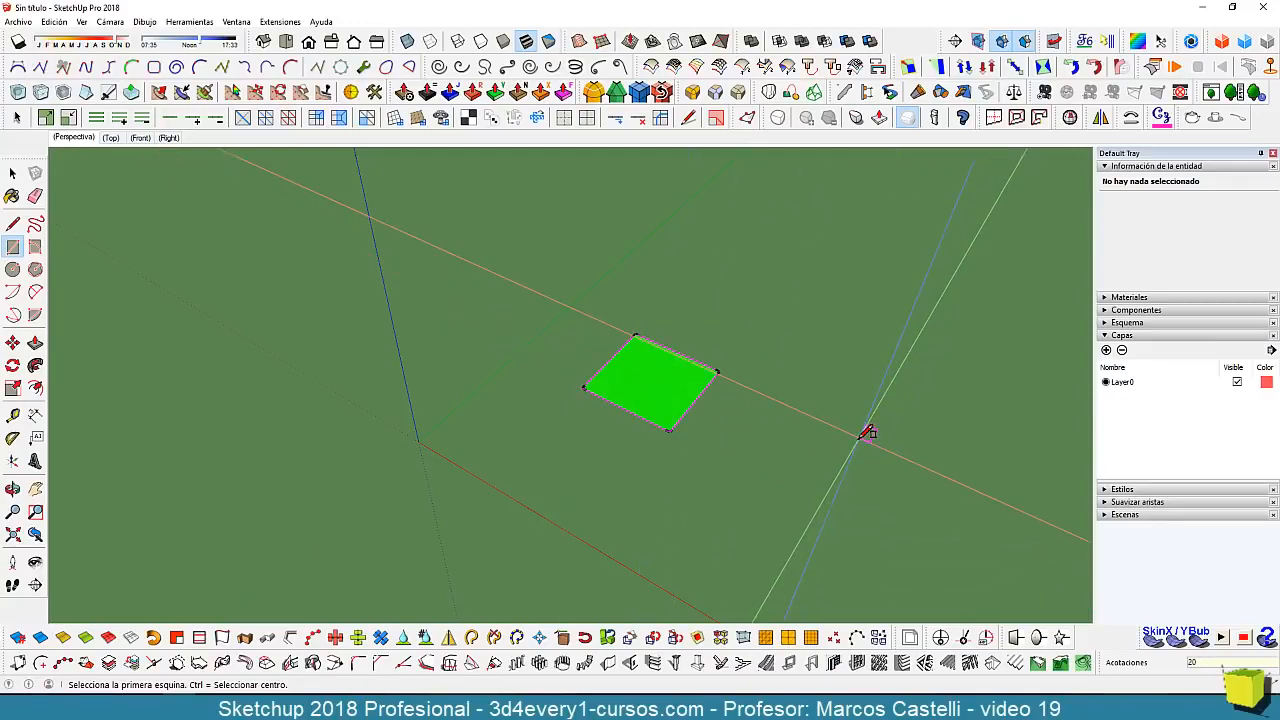
text(;20)
key(Return)
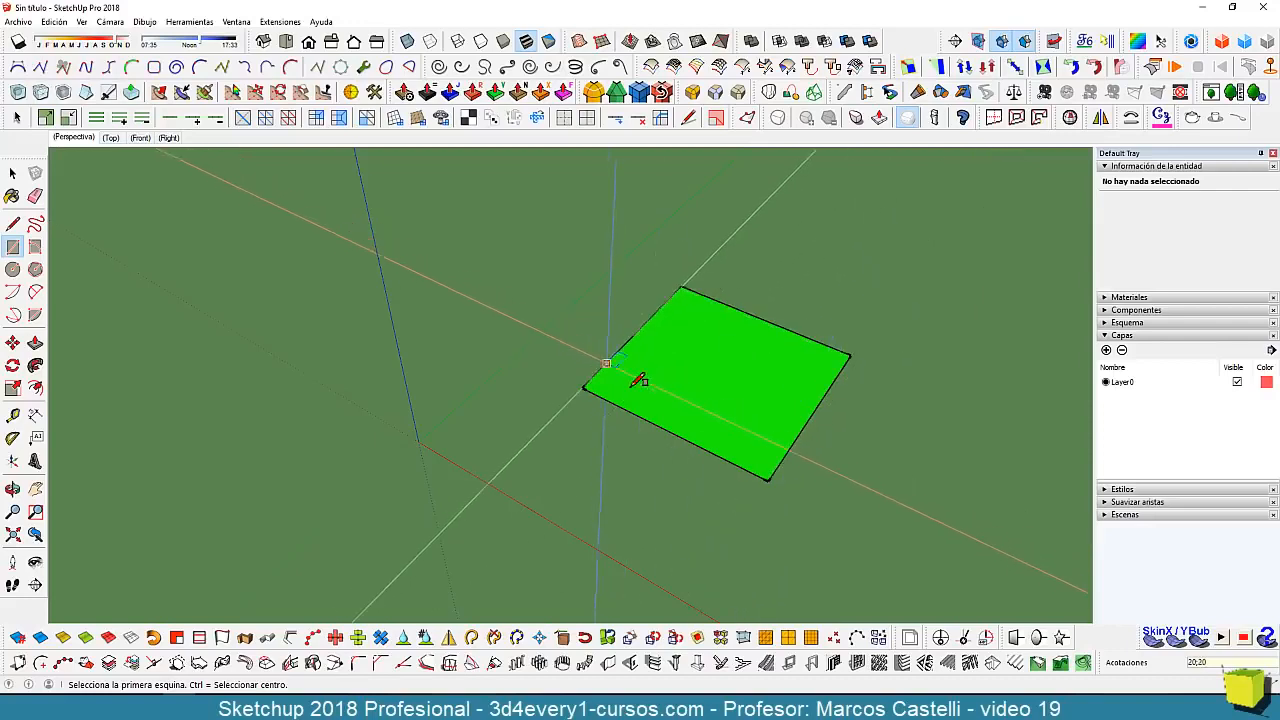
- Draw a second square near the origin using the square inference and set its size to 10 × 10 m
middle_drag(620, 451, 569, 429)
key(r)
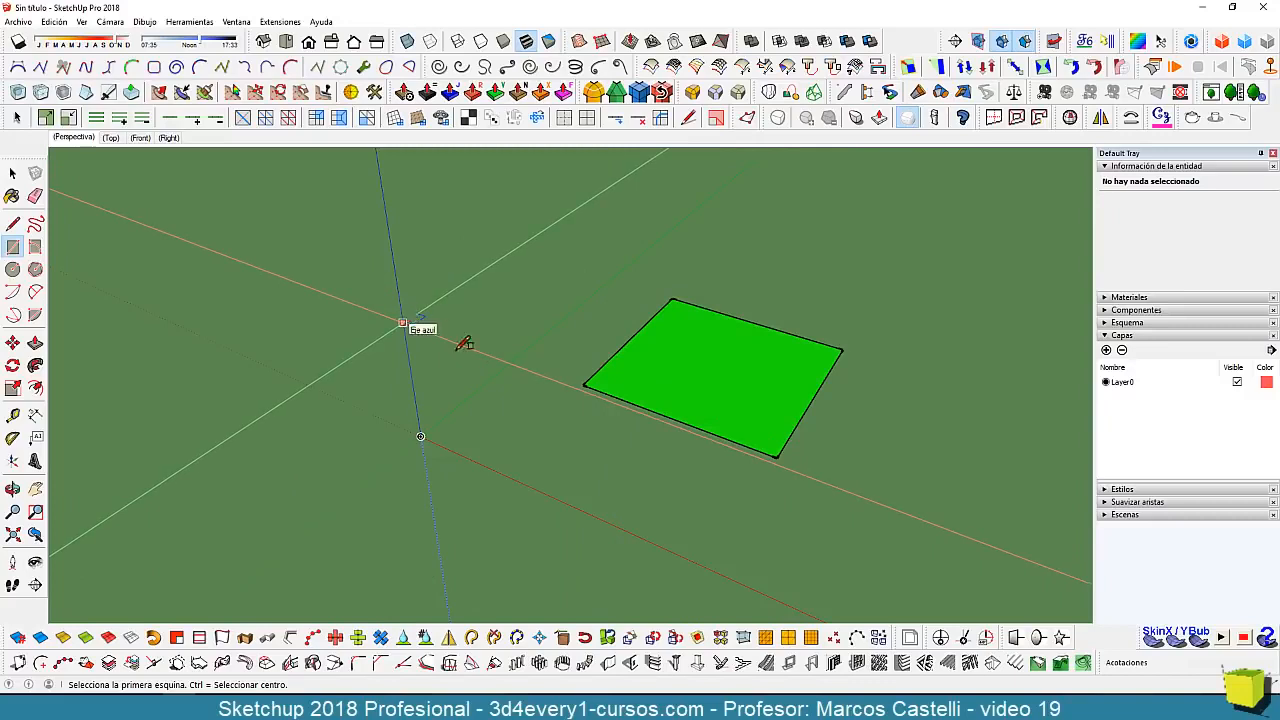
middle_drag(457, 346, 622, 496)
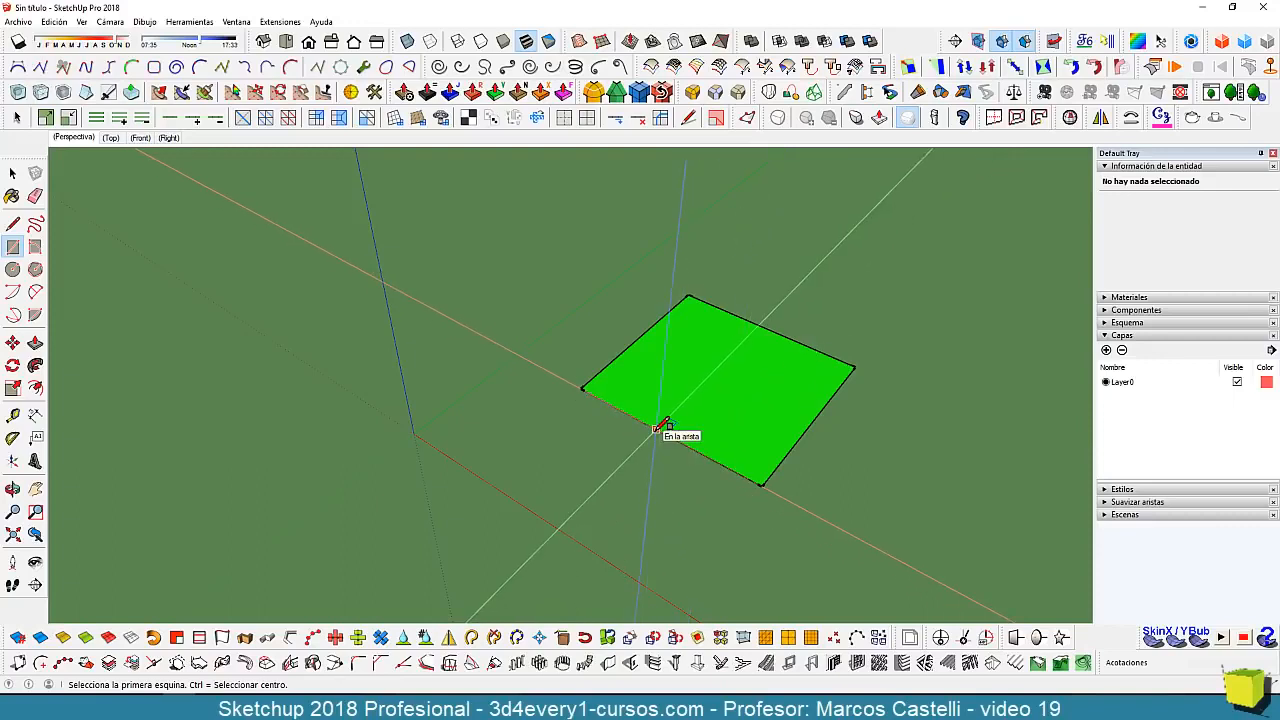
scroll(595, 392, down, 3)
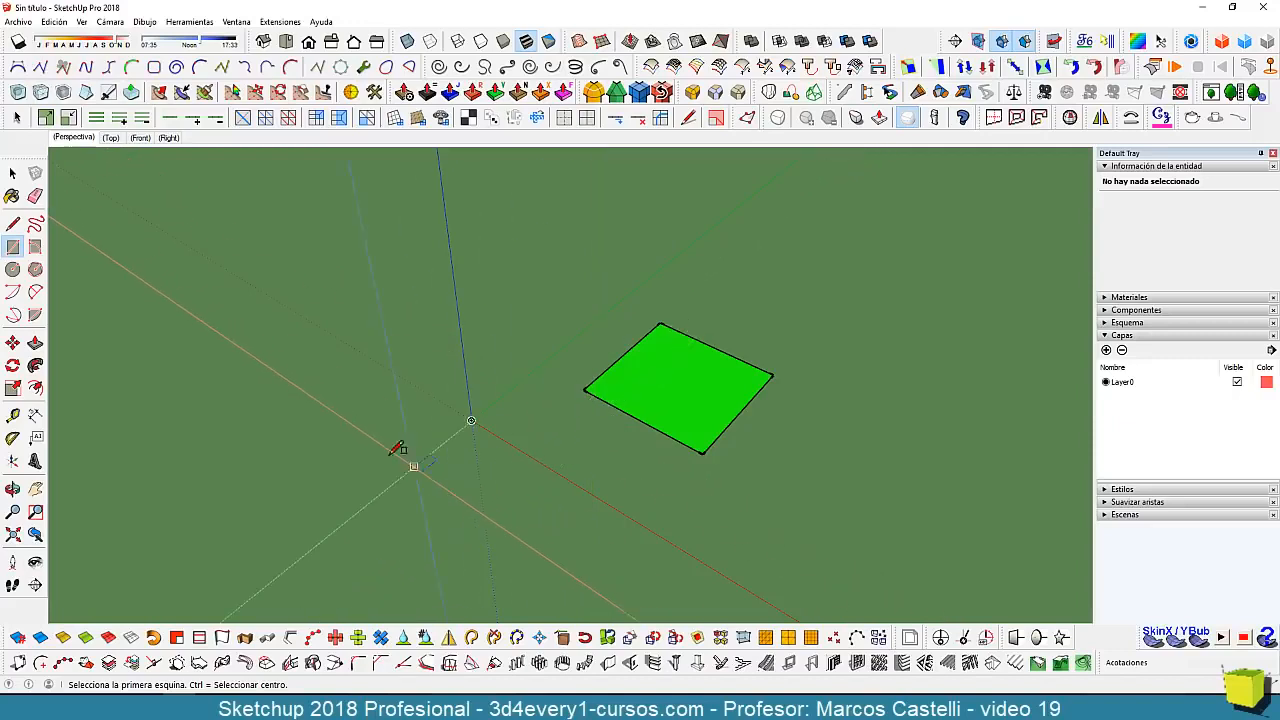
click(358, 426)
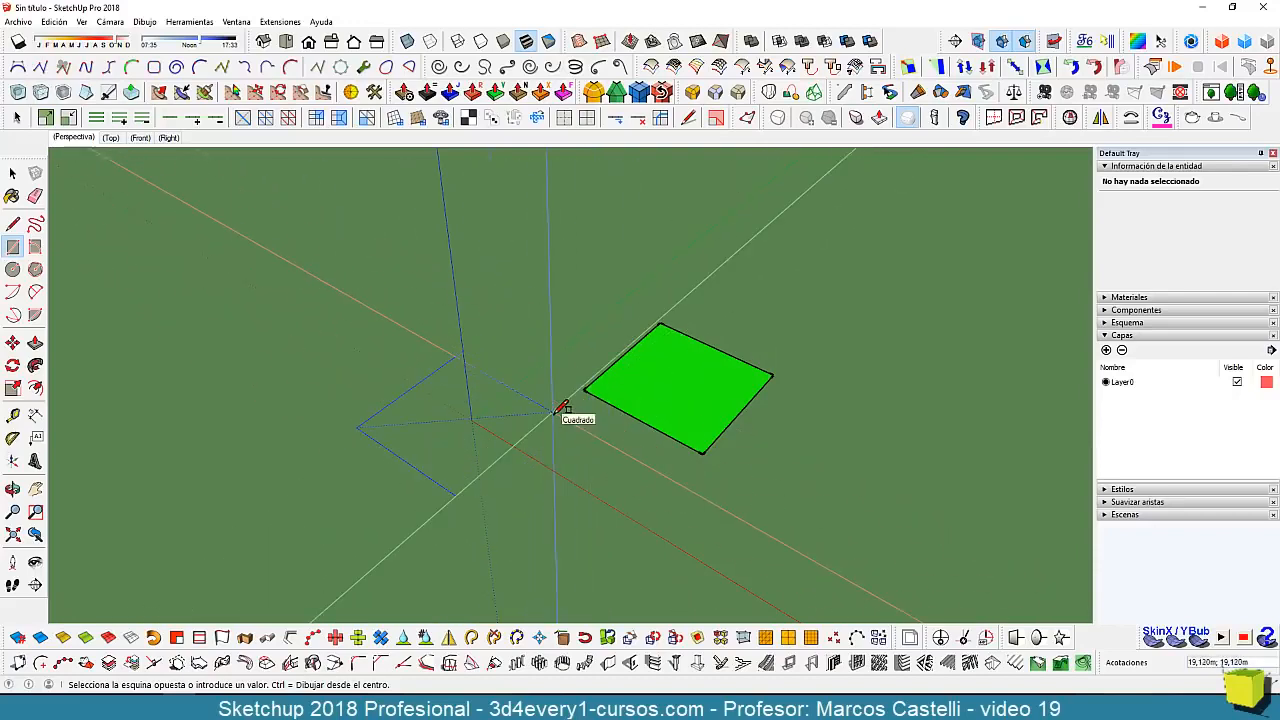
click(553, 411)
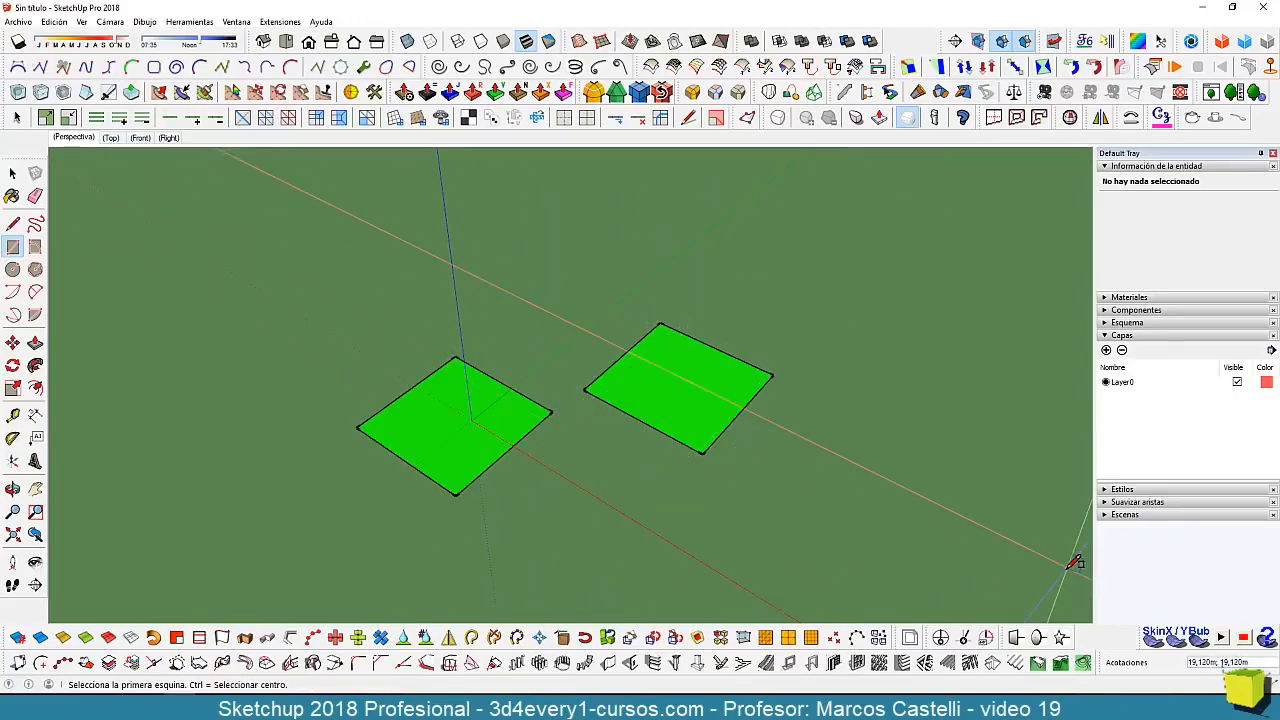
text(10)
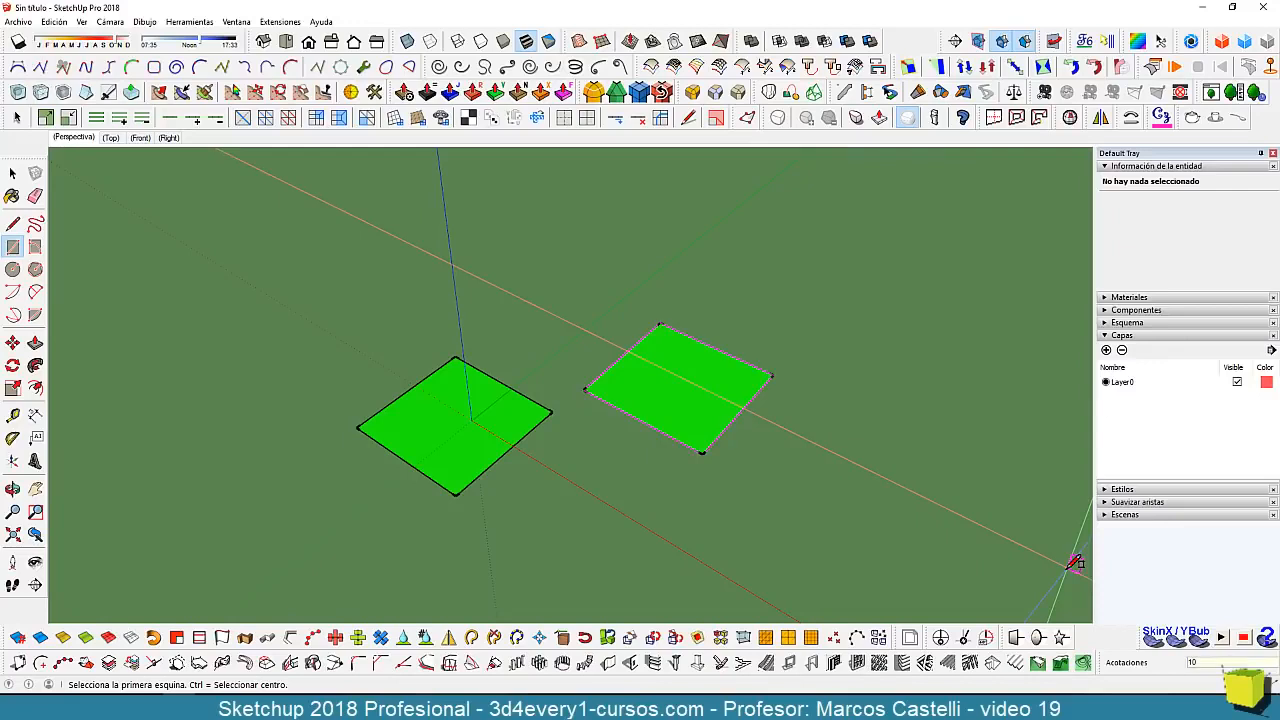
text(;10)
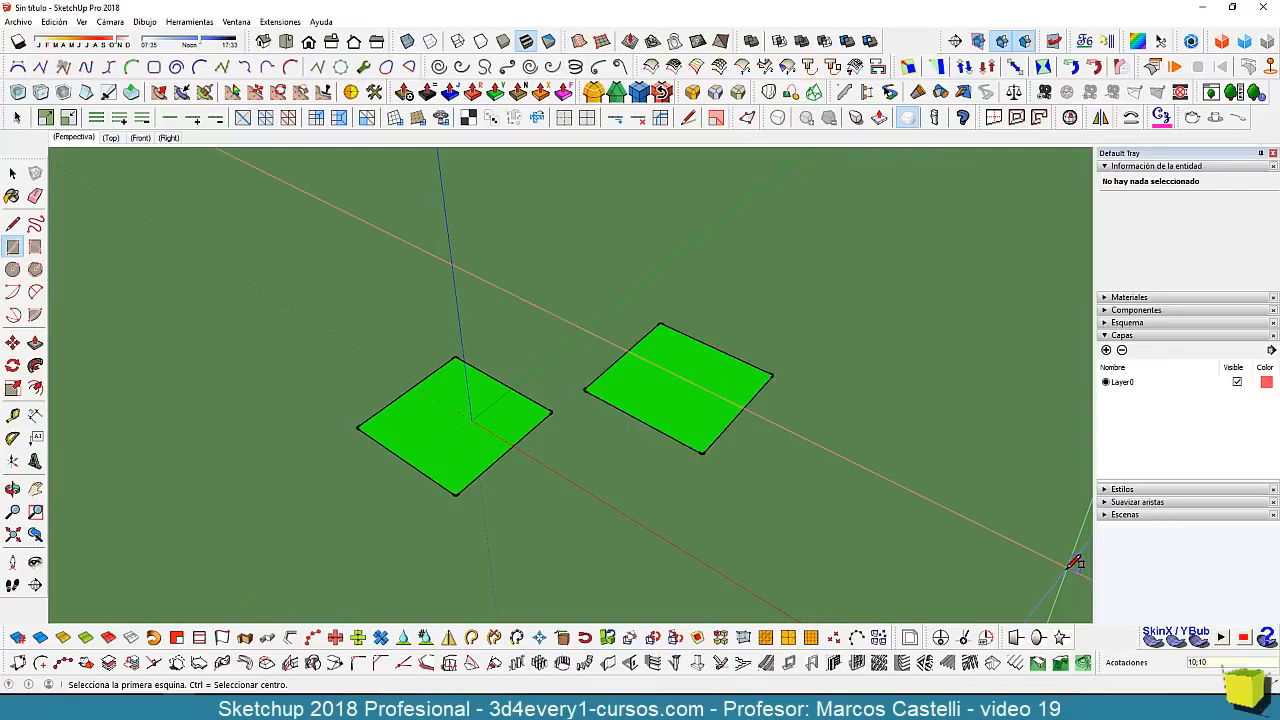
key(Return)
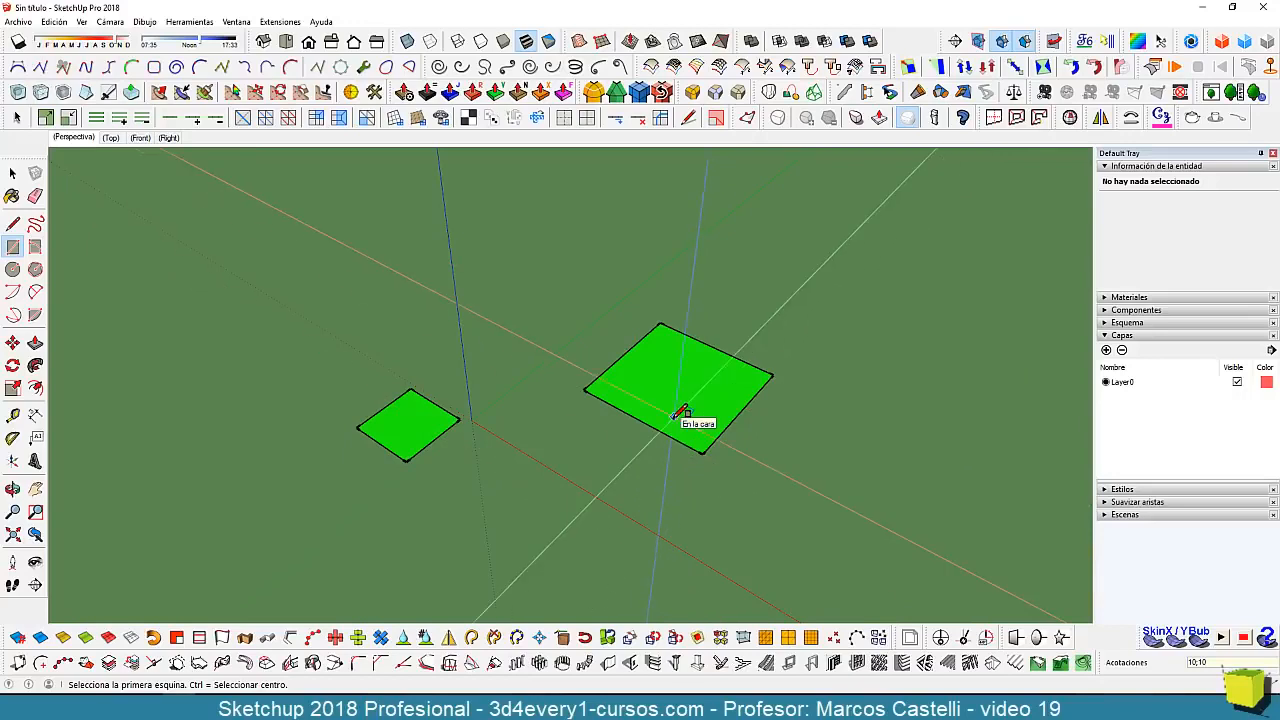
- Select both squares together with their edges
key(space)
scroll(645, 425, down, 1)
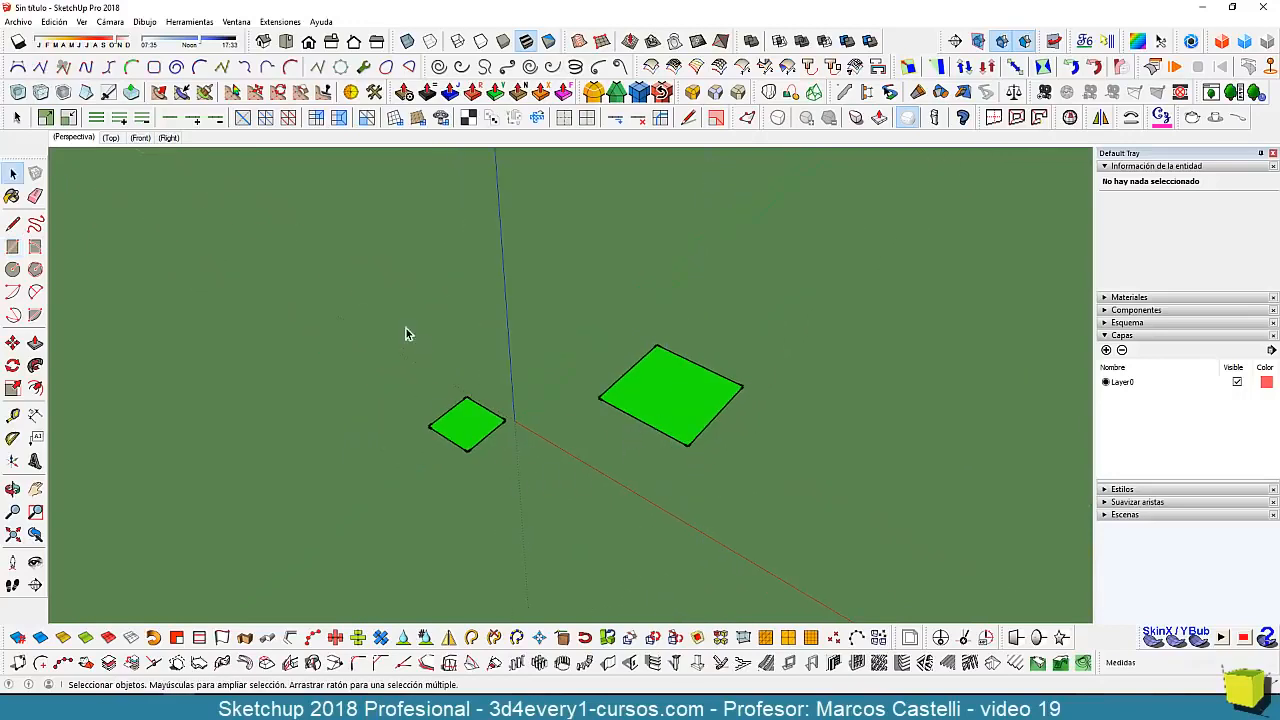
drag(776, 521, 776, 521)
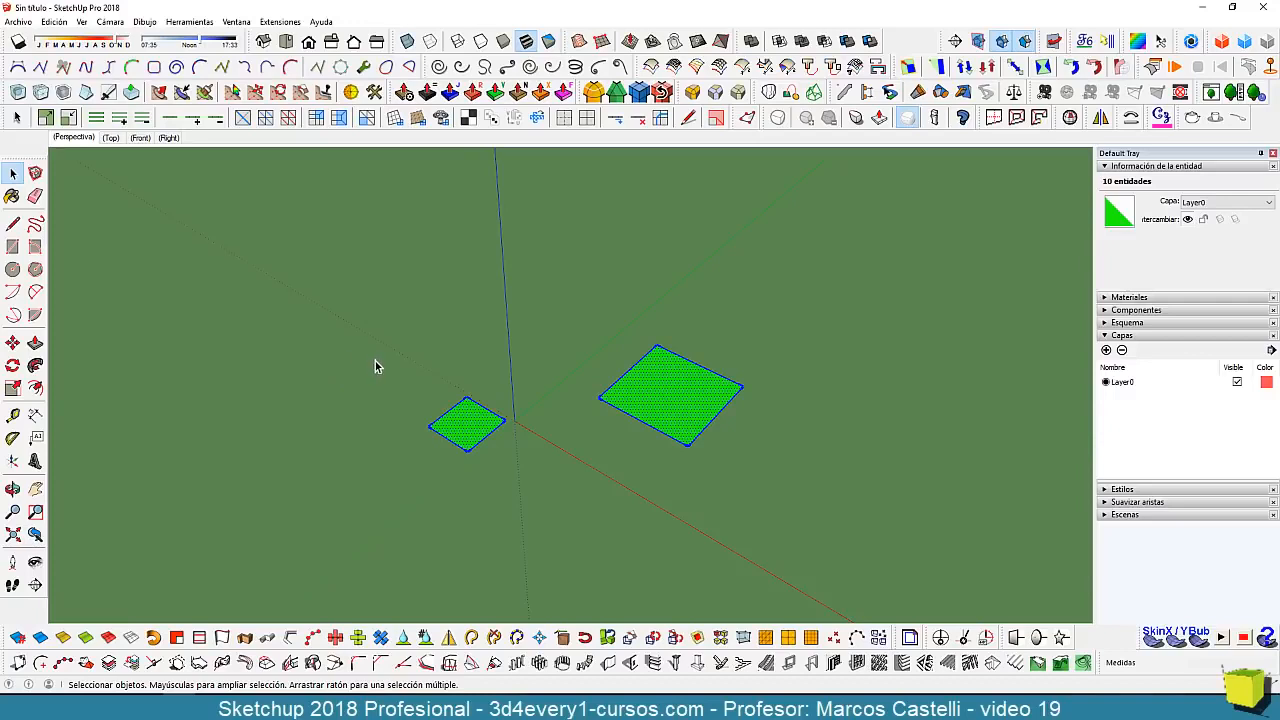
- Delete the two selected squares and draw a freehand rectangle about 23.5 × 29.2 m on the ground beyond the origin
key(Delete)
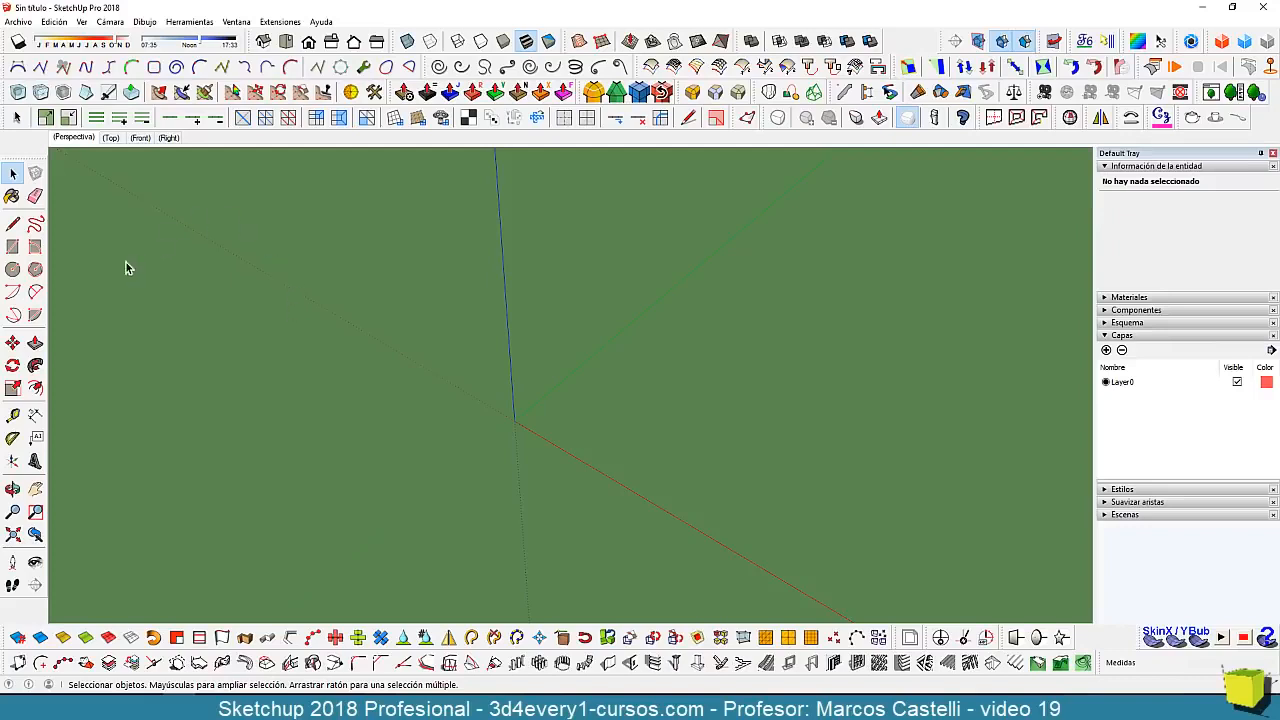
click(12, 248)
click(747, 296)
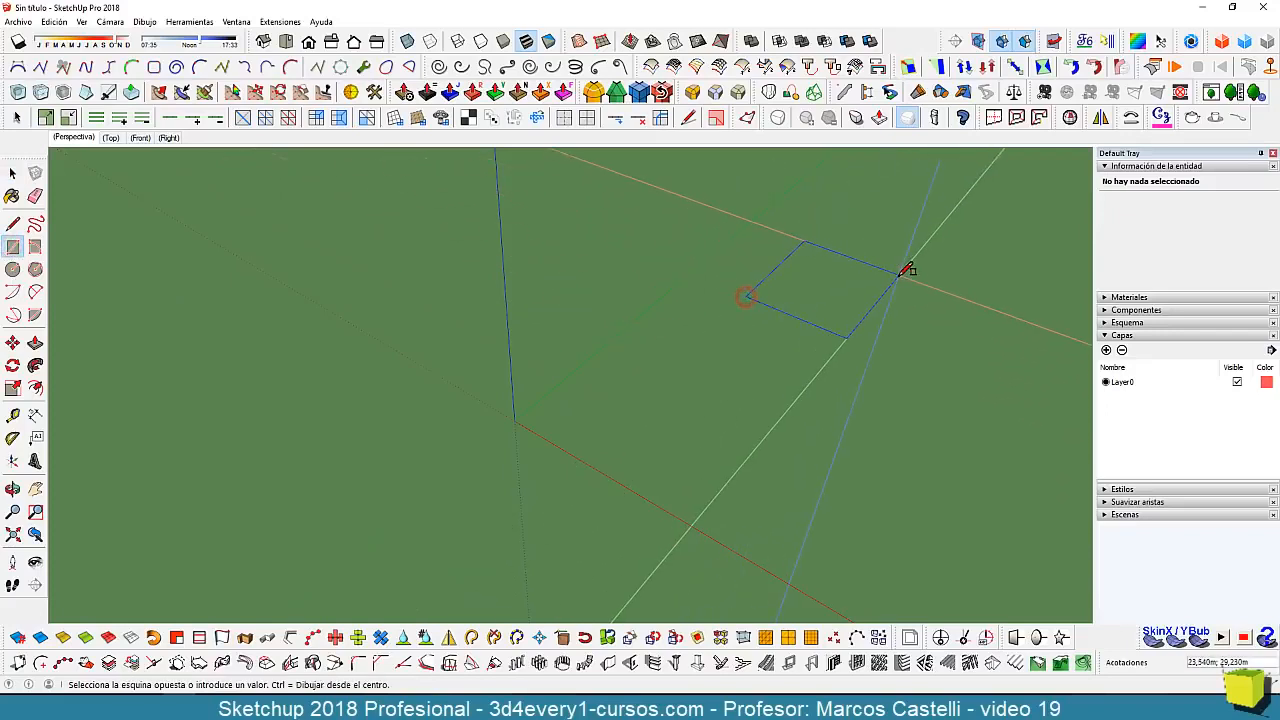
click(900, 271)
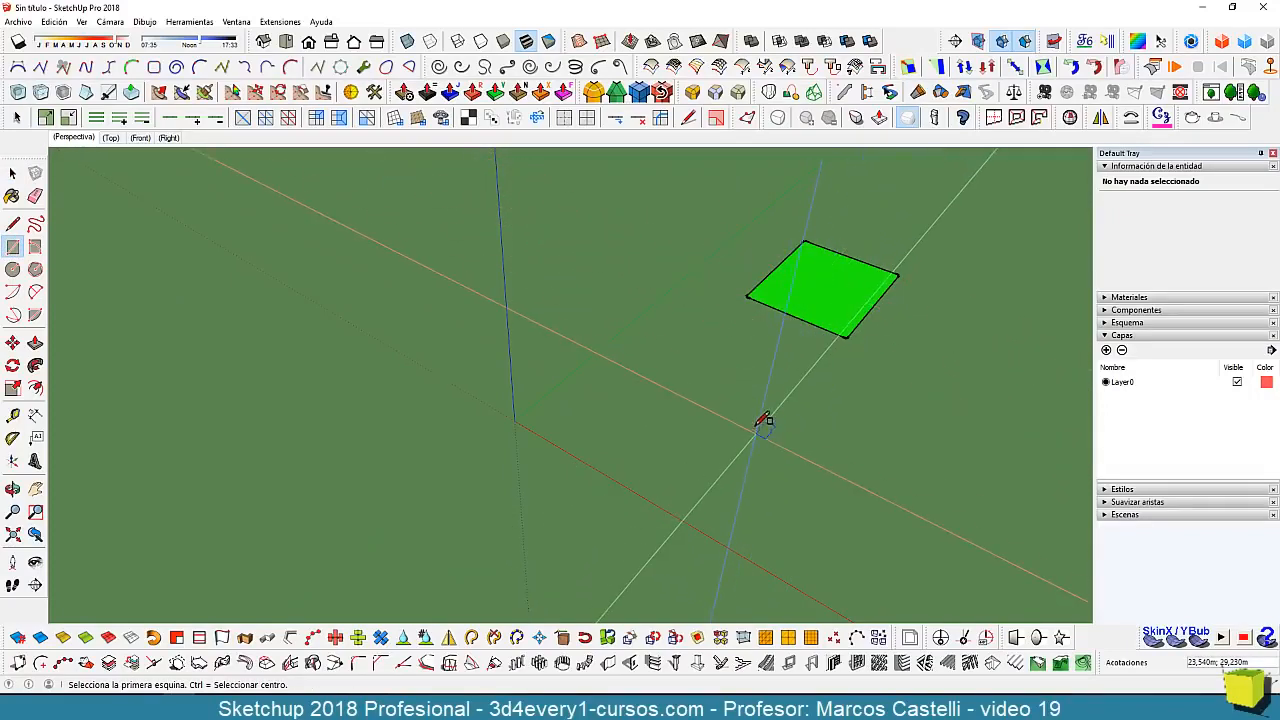
- Draw a square of about 21 × 21 m from its centre, with the centre placed on the origin
key(ctrl)
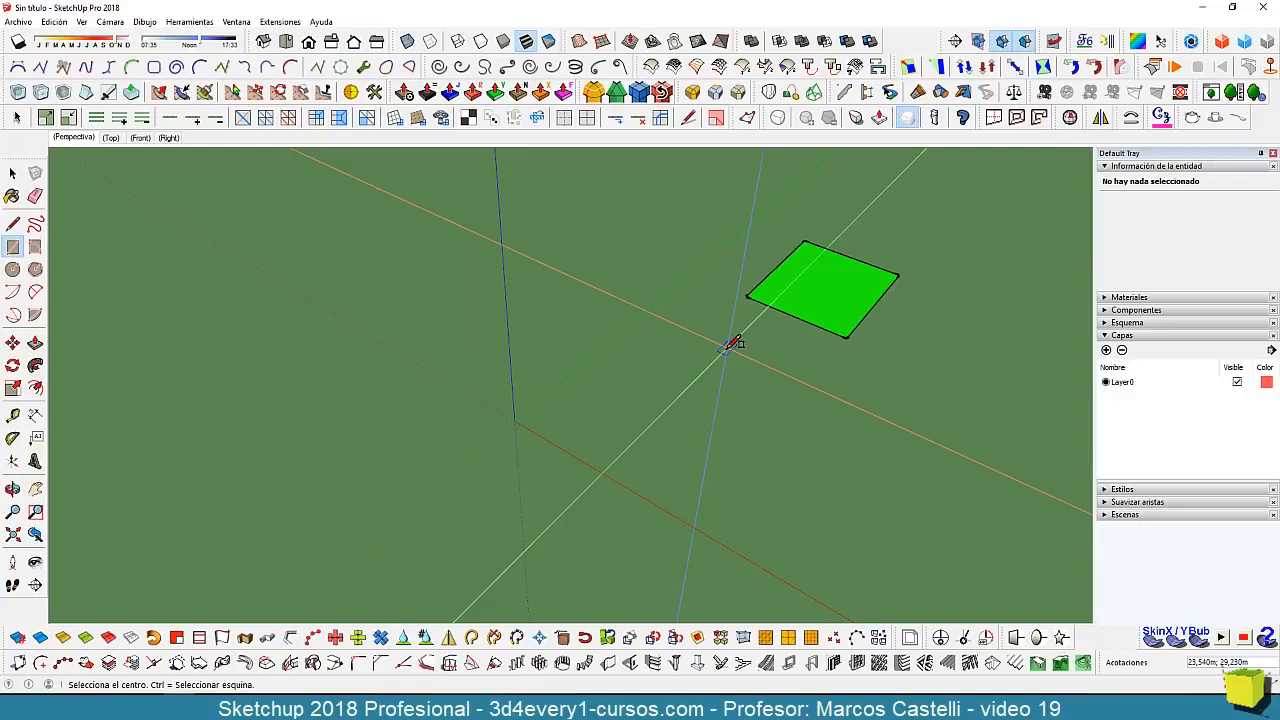
click(514, 420)
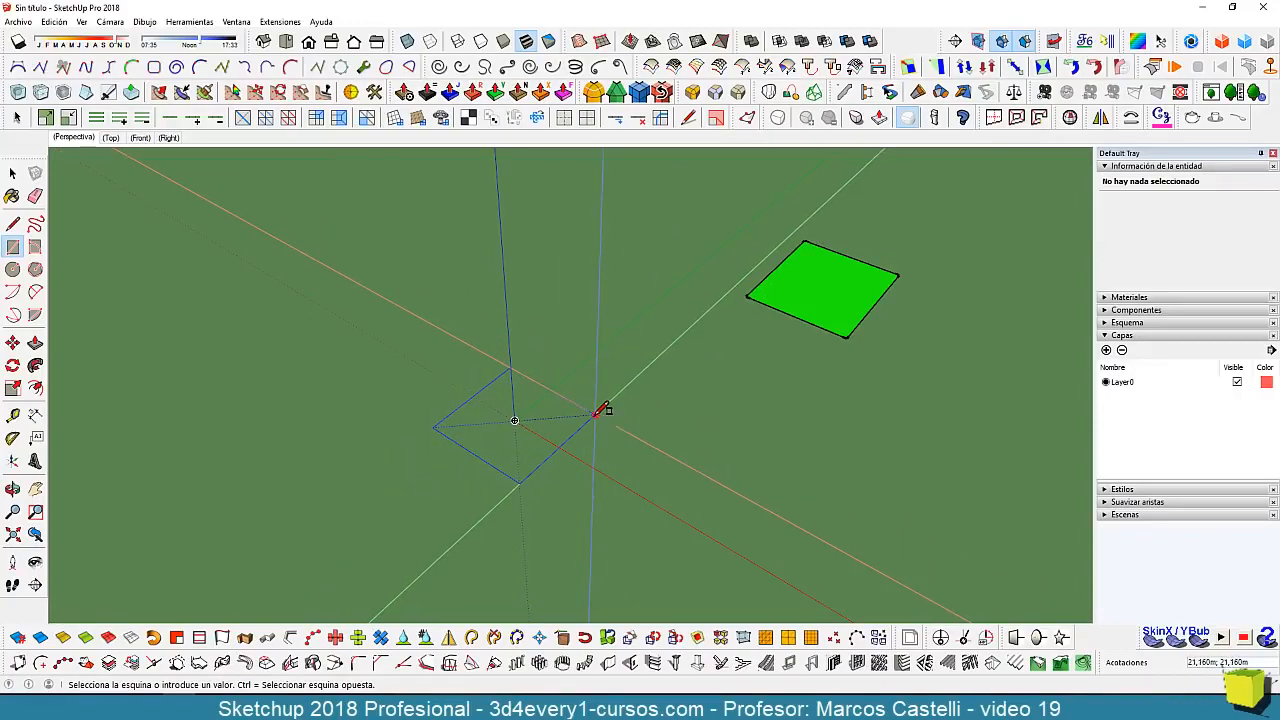
click(596, 412)
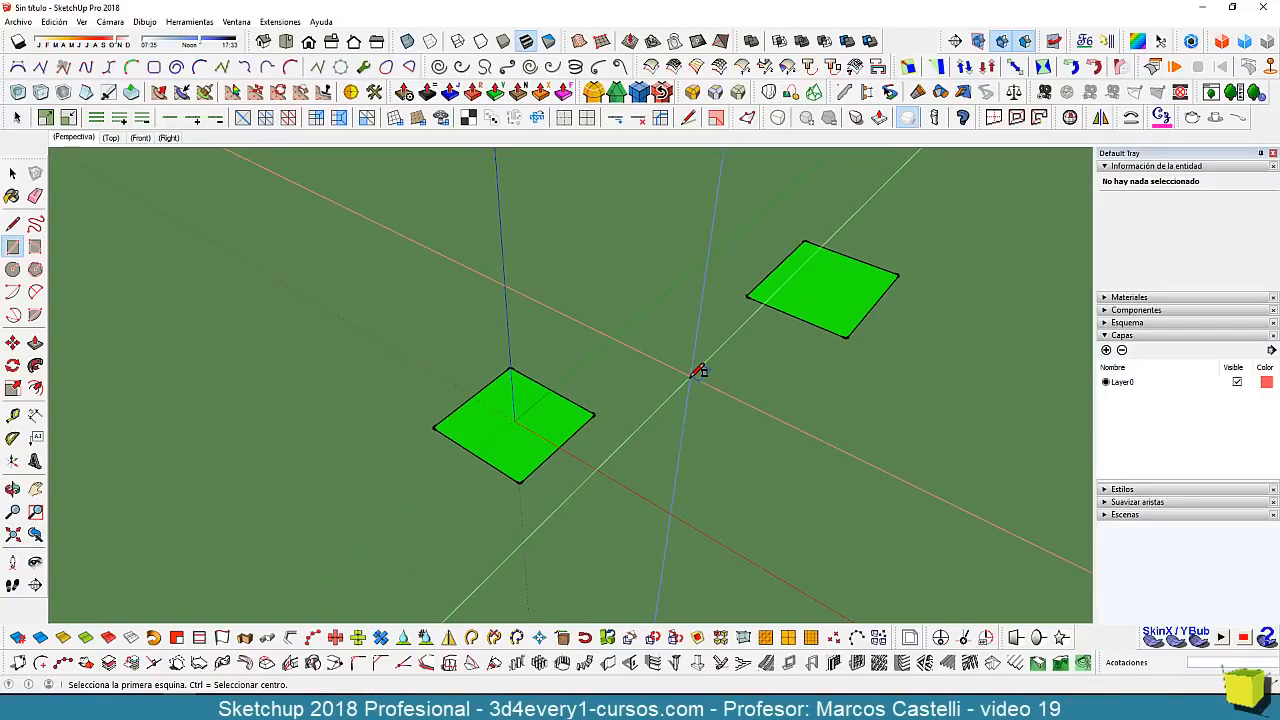
- Draw another rectangle from its centre, about 25 × 21 m, centred on the corner of the square around the origin
key(ctrl)
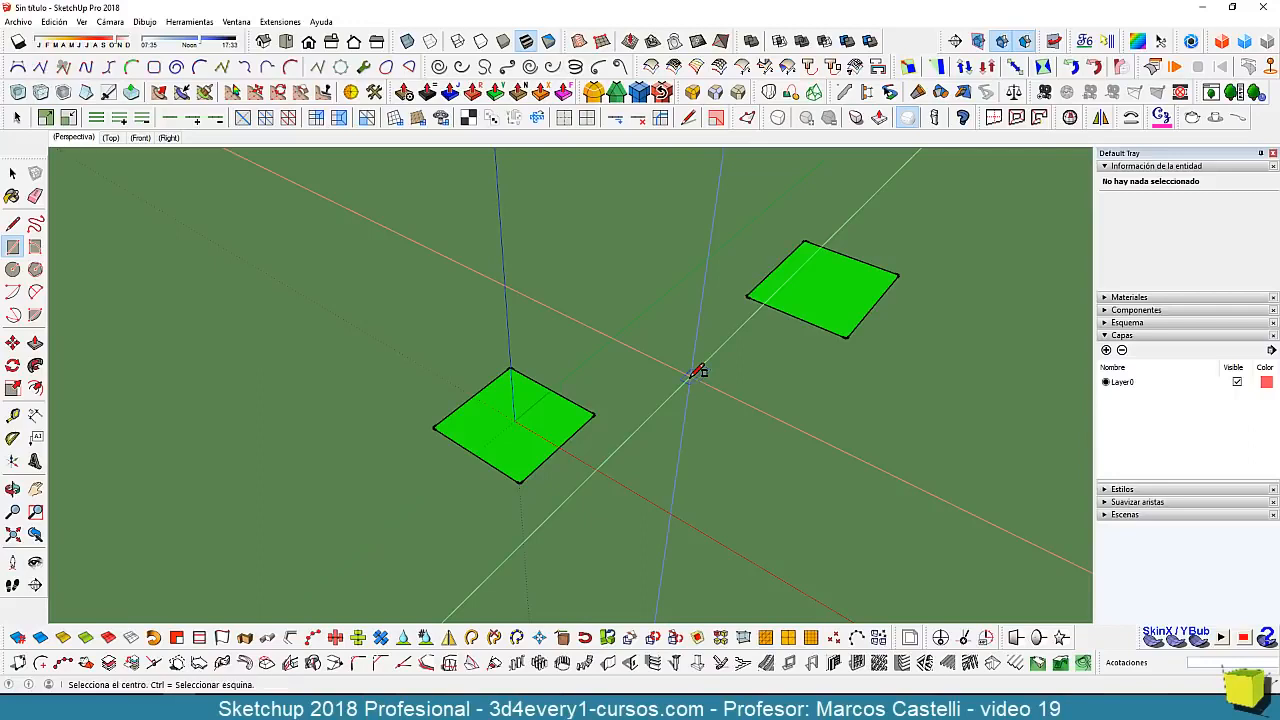
click(595, 412)
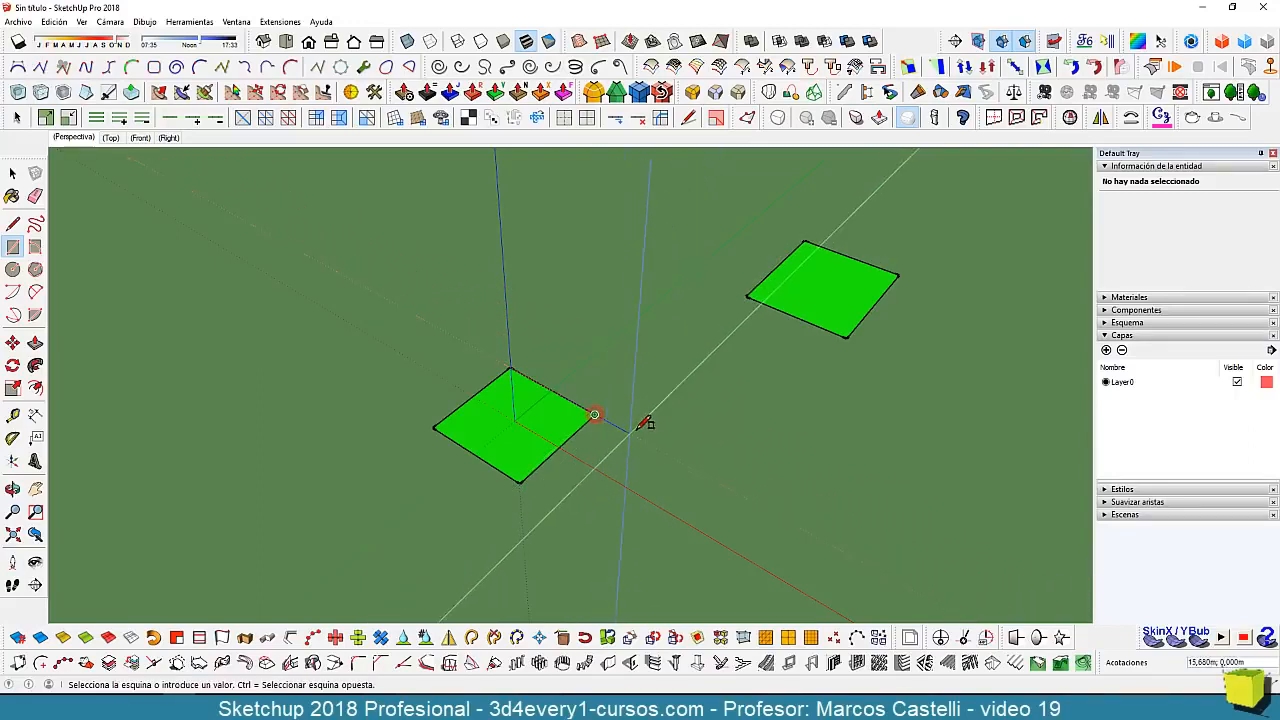
click(681, 402)
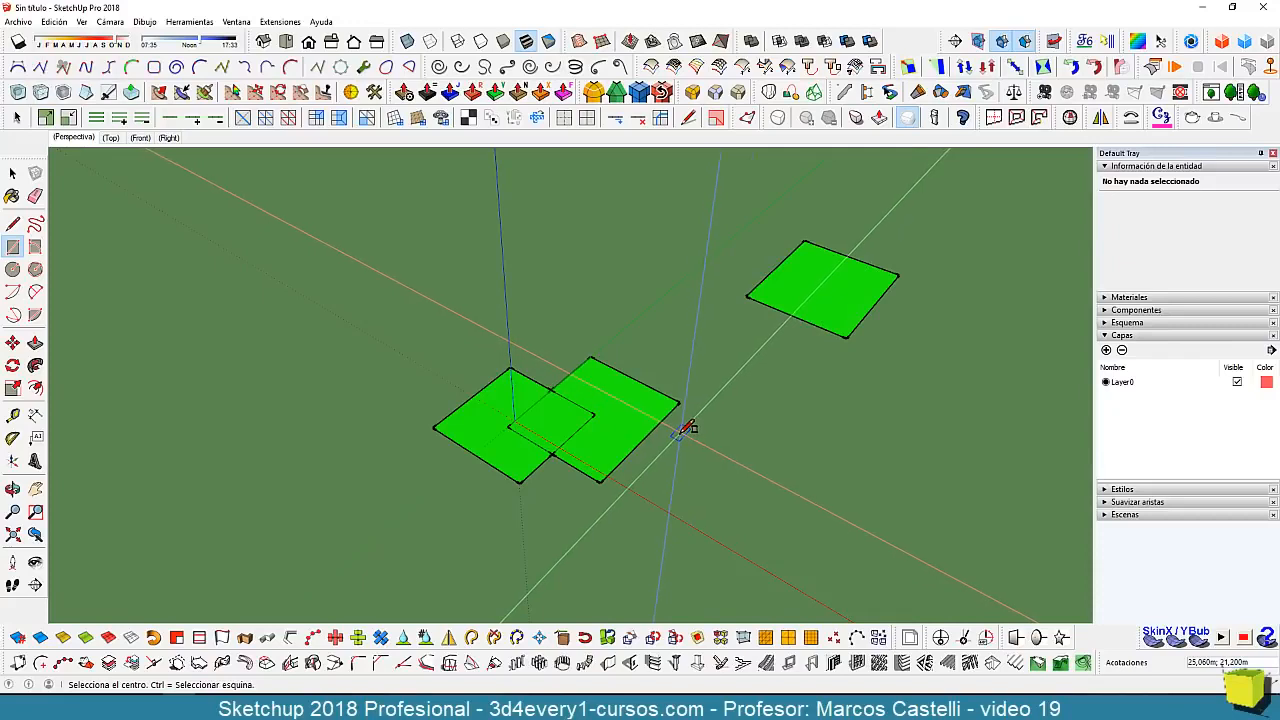
key(space)
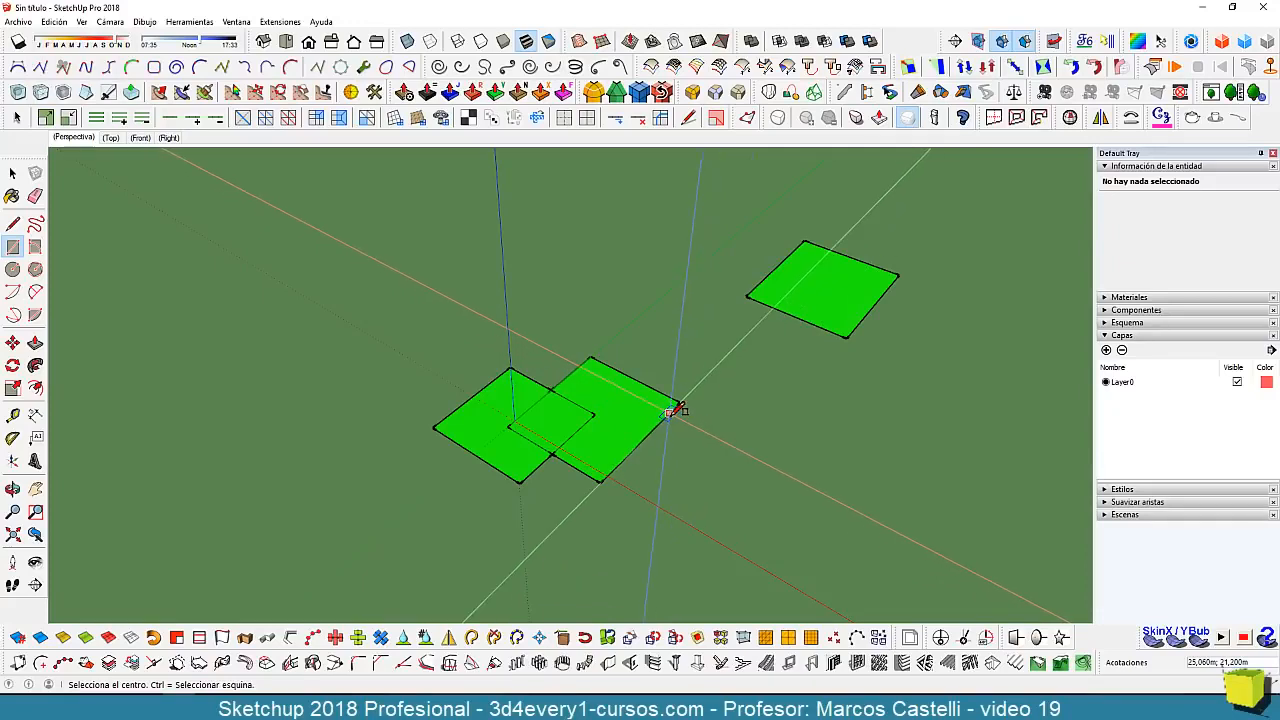
- Select all the rectangles with their edges and delete them
scroll(677, 407, down, 2)
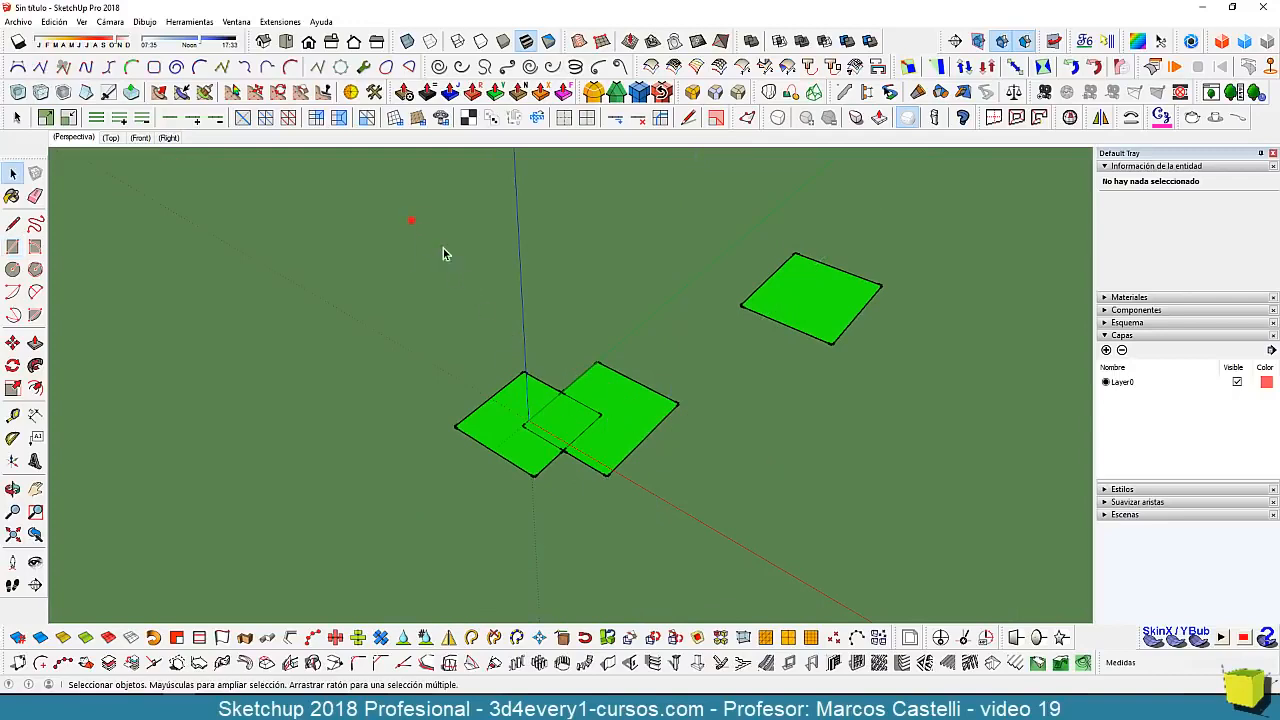
drag(443, 248, 928, 521)
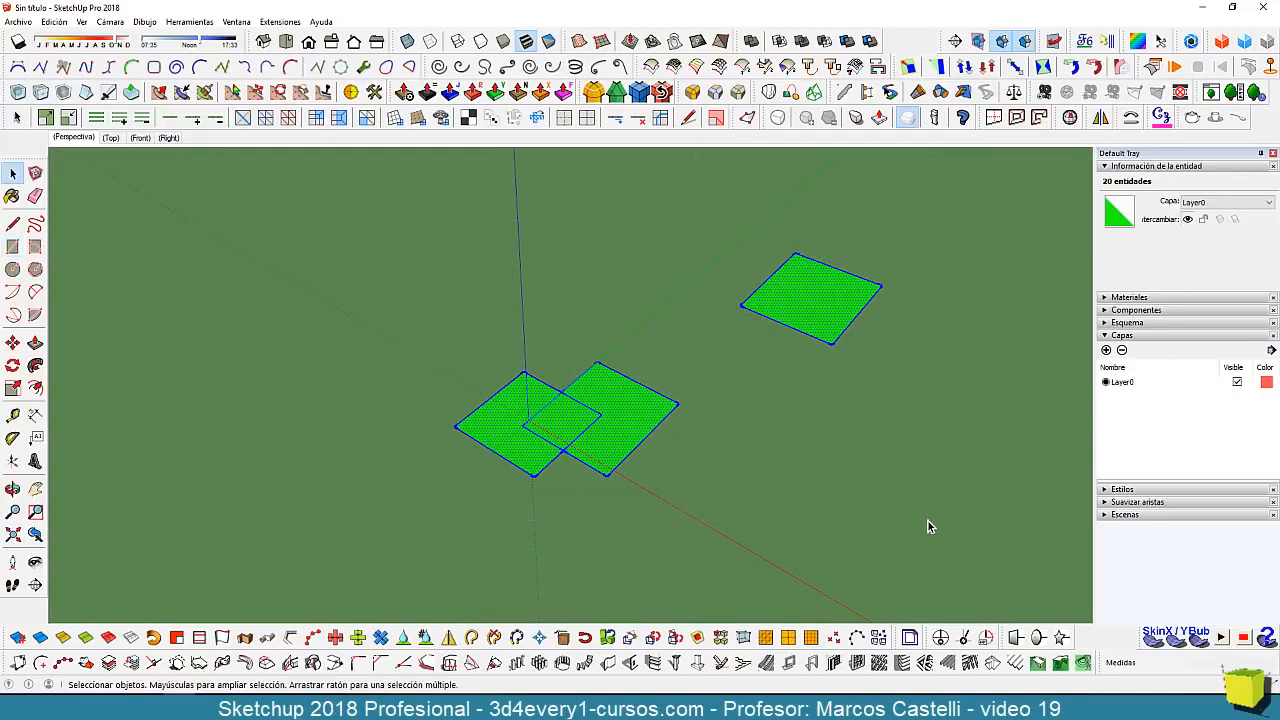
key(Delete)
- Draw a freehand corner-to-corner rectangle covering about 3,130 m² on the ground near the origin
scroll(540, 430, up, 1)
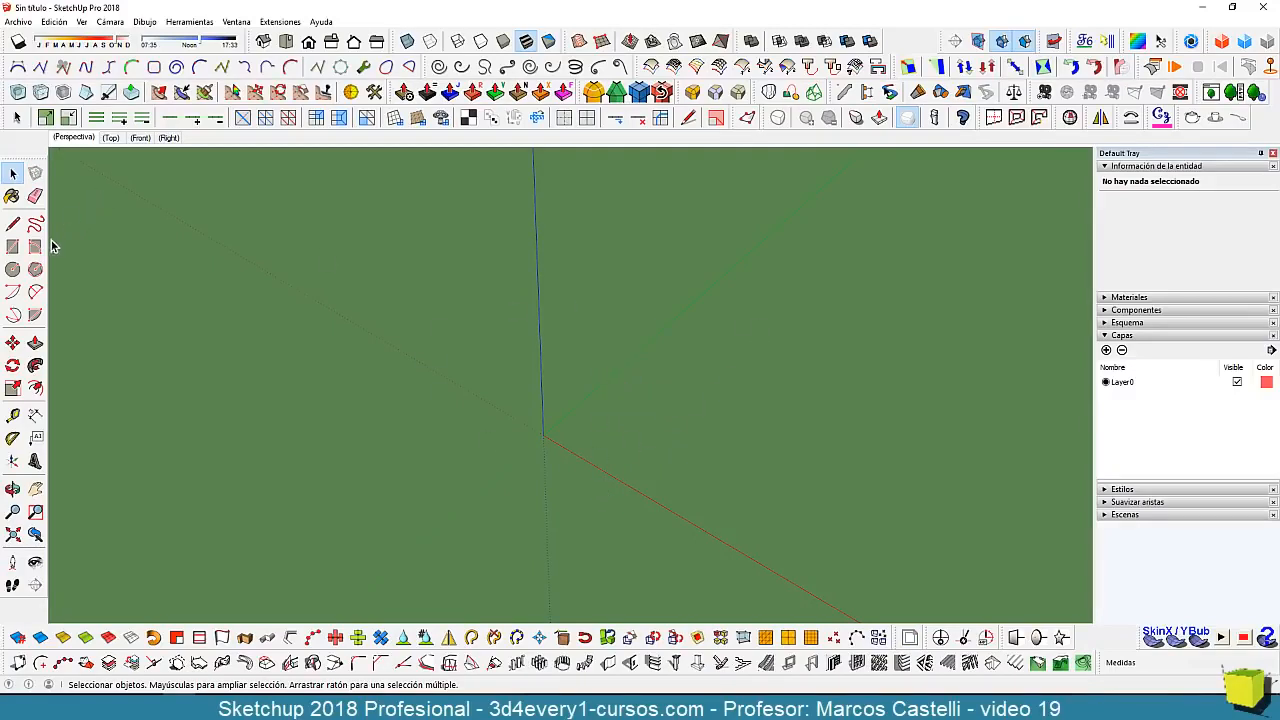
click(12, 246)
click(668, 388)
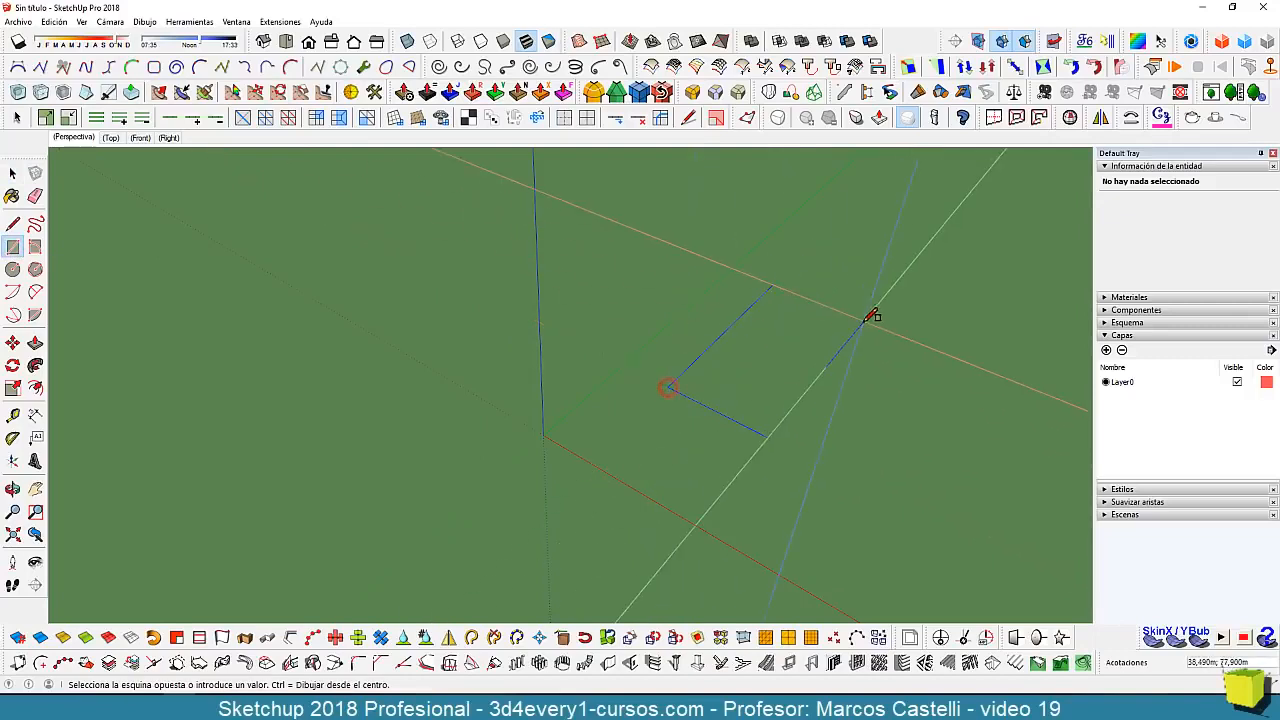
click(866, 321)
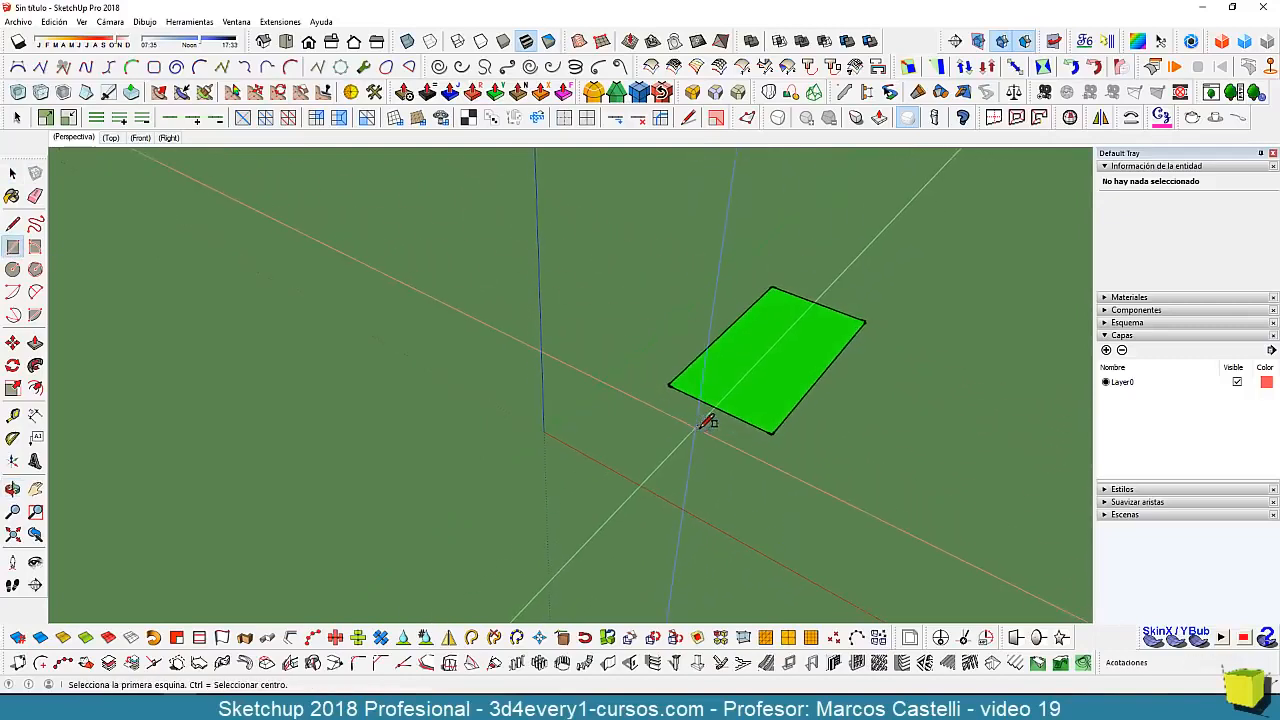
- Push/Pull the rectangle upward into a box about 27 m high
key(p)
click(766, 371)
click(760, 300)
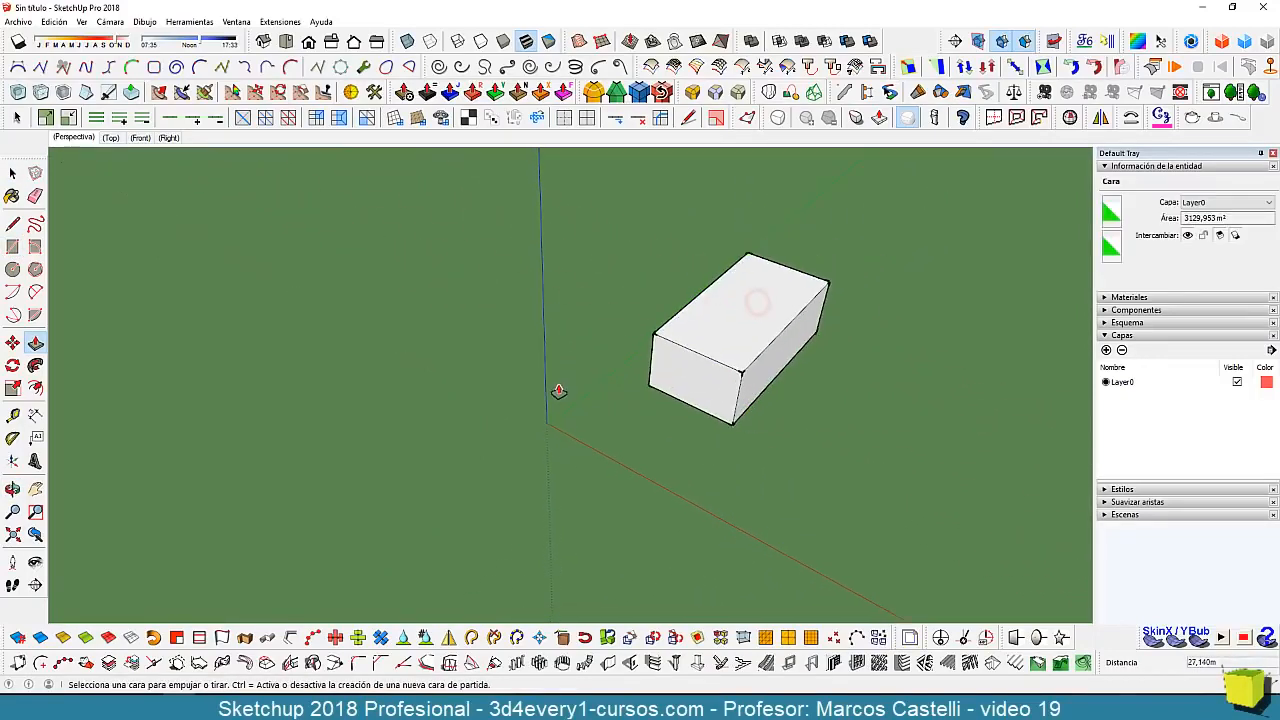
- Select the whole box and scale it along the green axis by a factor of 2.00
middle_drag(600, 420, 631, 458)
key(space)
drag(574, 262, 851, 543)
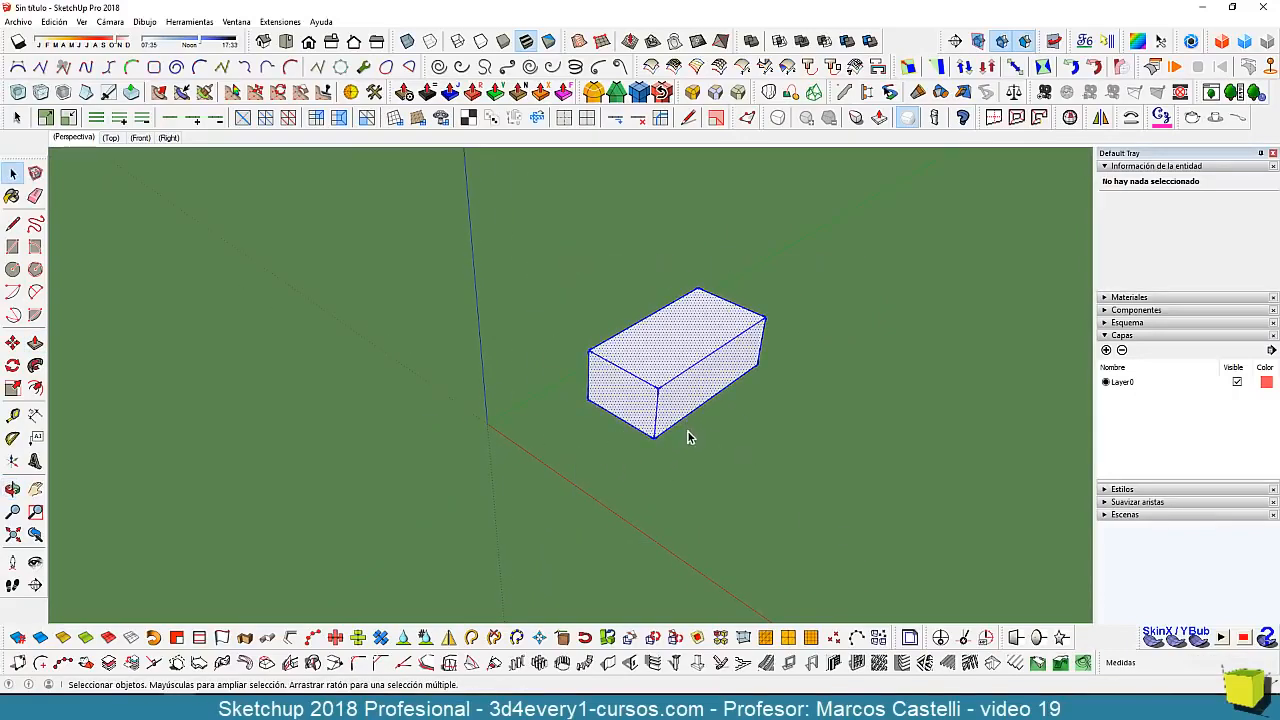
middle_drag(687, 432, 720, 450)
key(s)
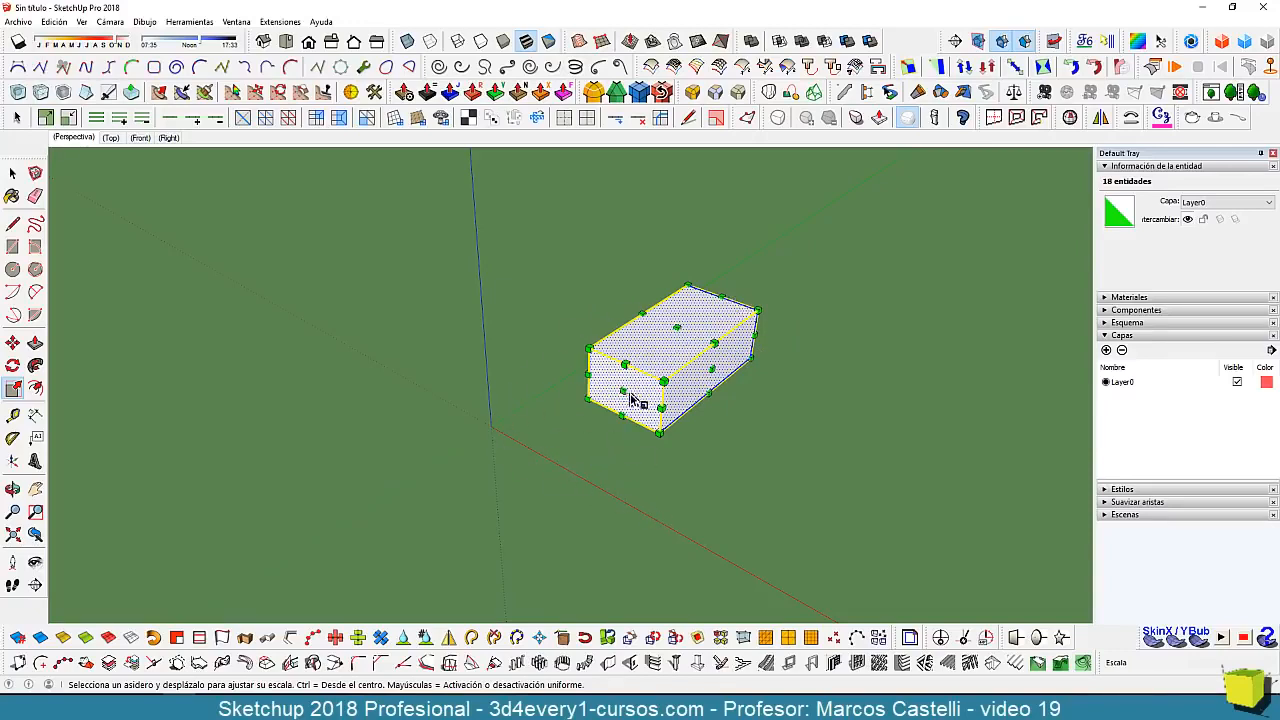
drag(624, 391, 497, 463)
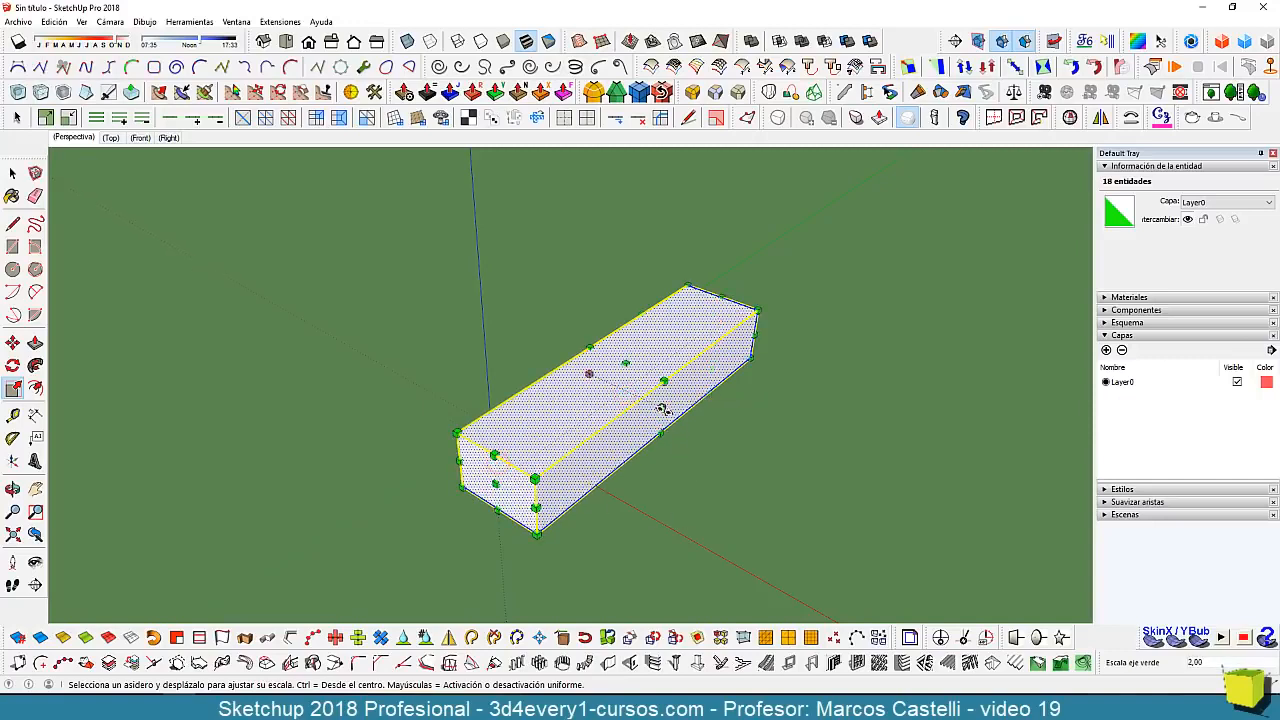
- Narrow the box along the red axis and scale it along the green axis by 0.50
drag(655, 408, 641, 385)
drag(485, 474, 609, 367)
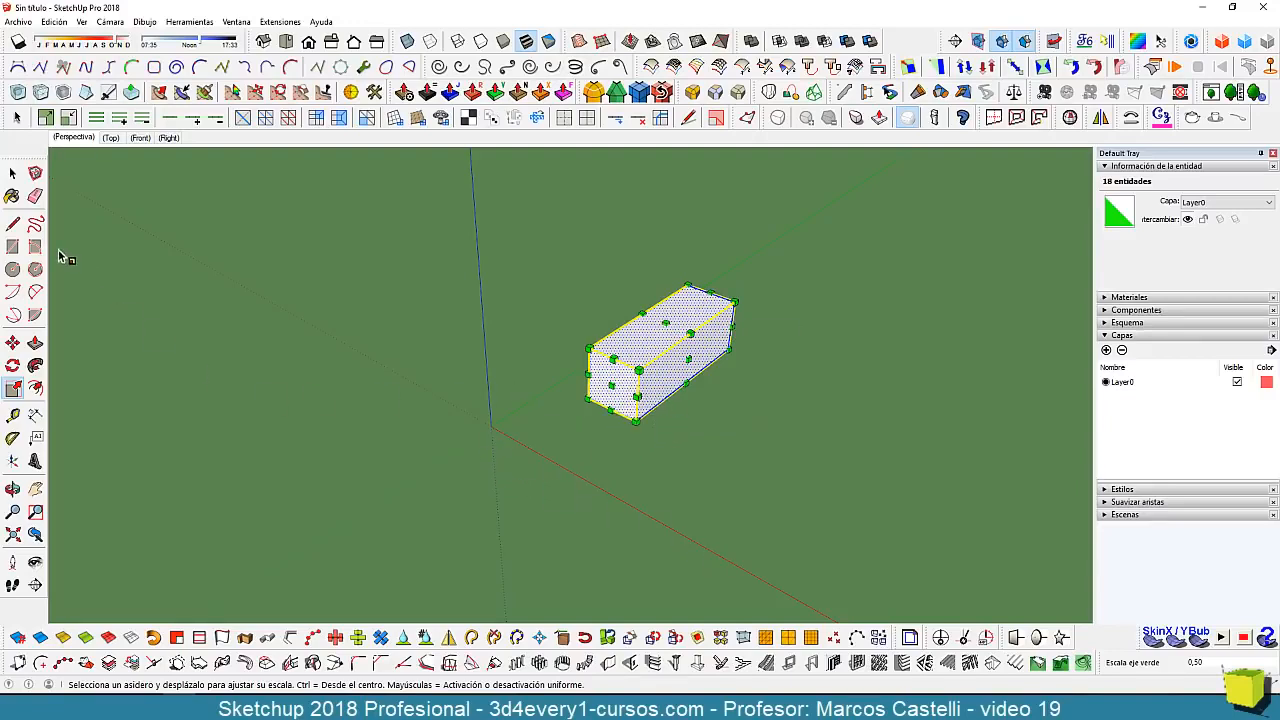
- Draw a freehand rectangle covering about 3,480 m² on the ground beside the box
click(13, 246)
click(717, 430)
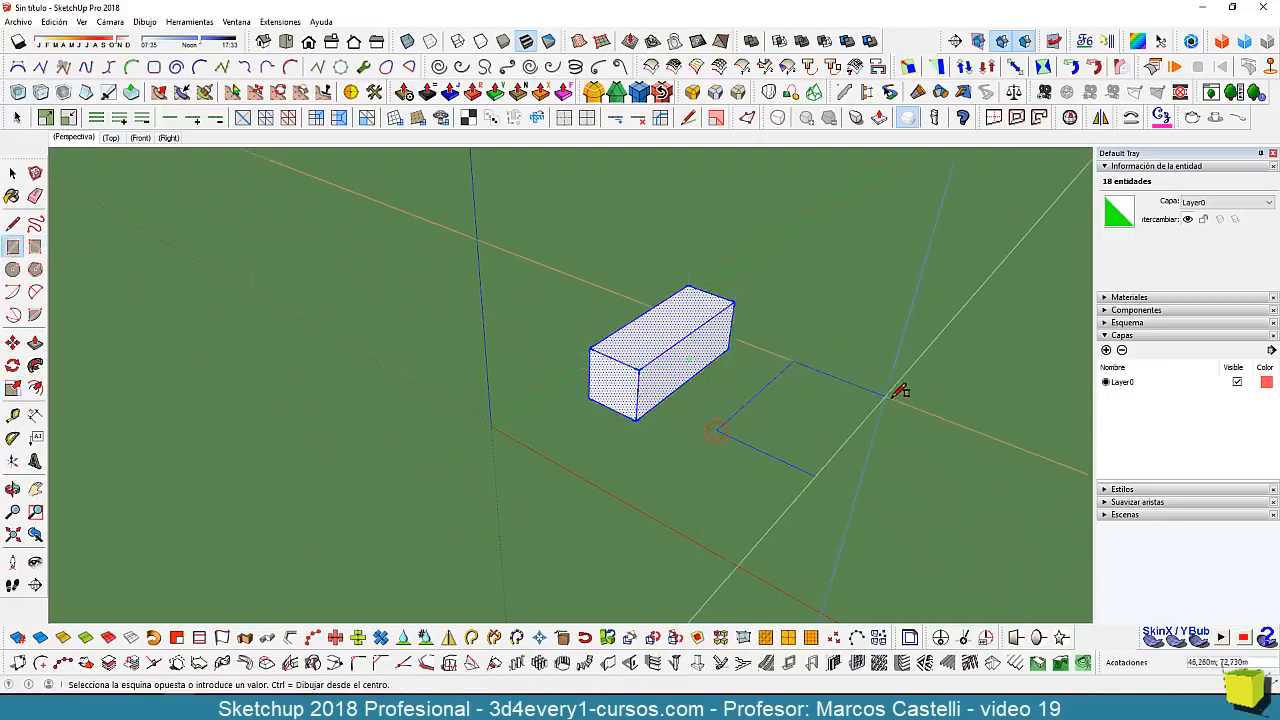
click(897, 360)
scroll(890, 364, up, 1)
key(space)
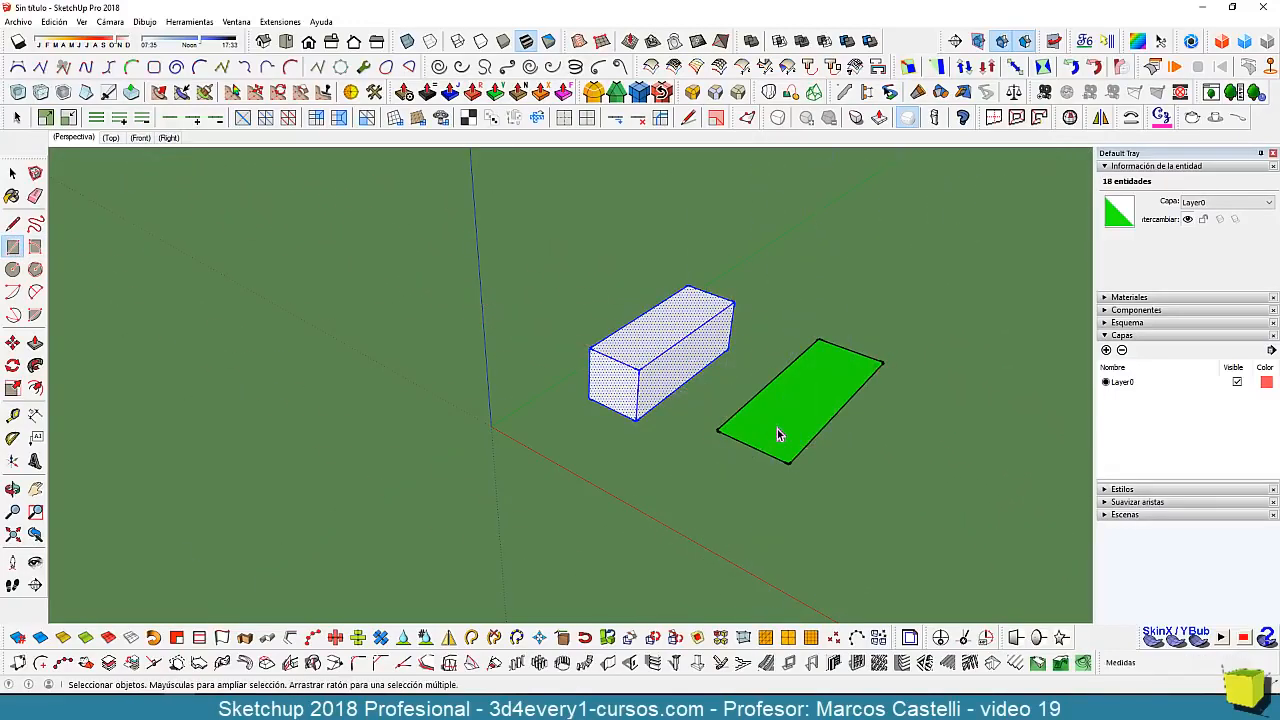
- Select the new rectangle with its edges and rotate it 30° on the ground plane about its corner nearest the origin
click(785, 427)
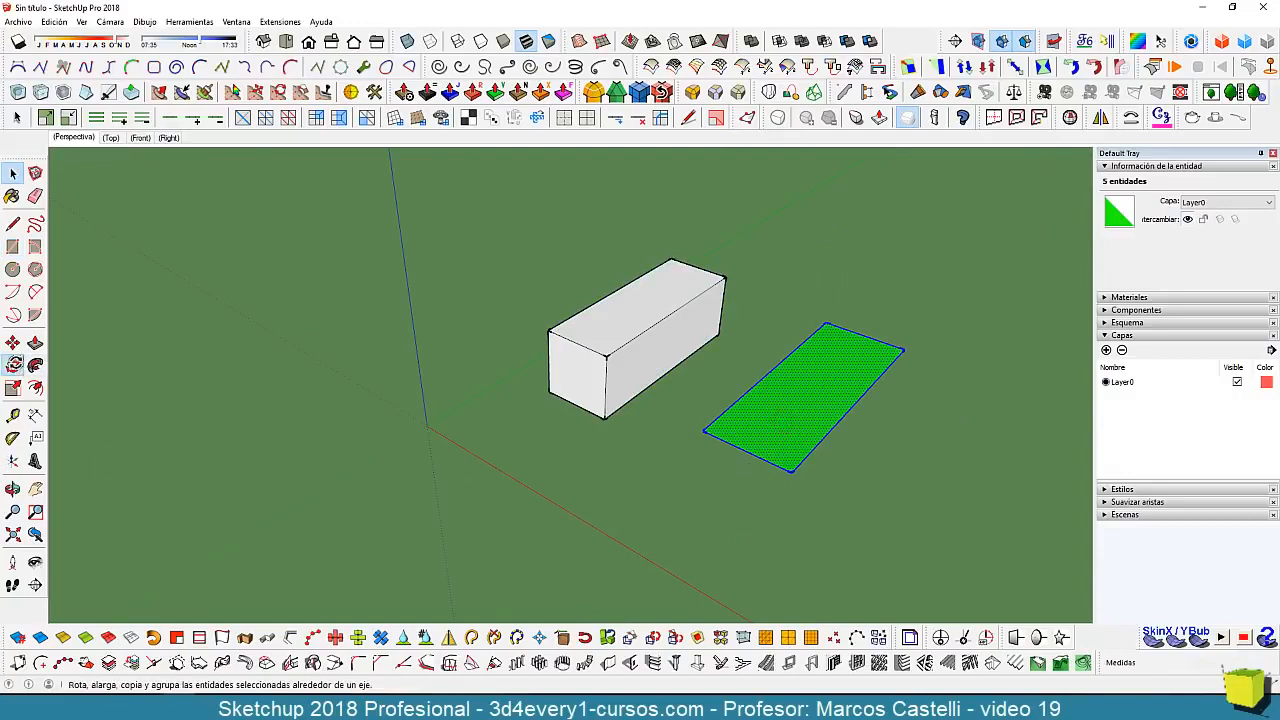
click(12, 365)
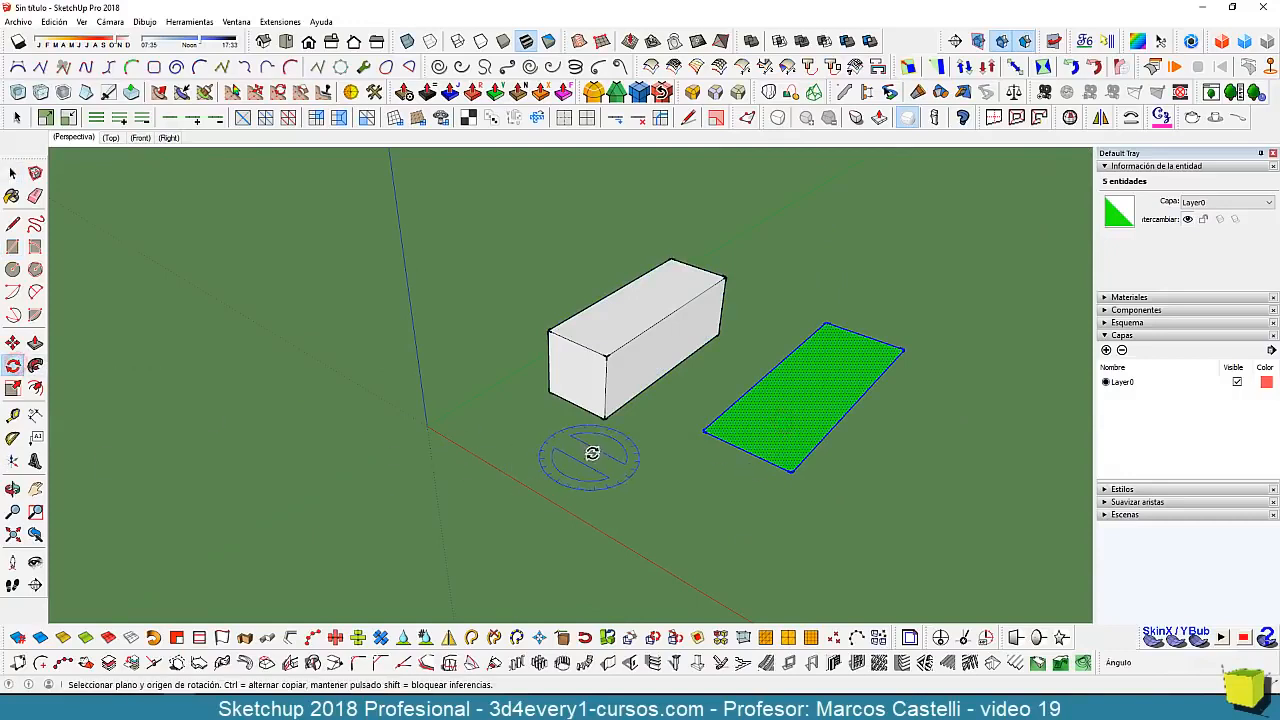
click(704, 431)
click(851, 488)
click(788, 542)
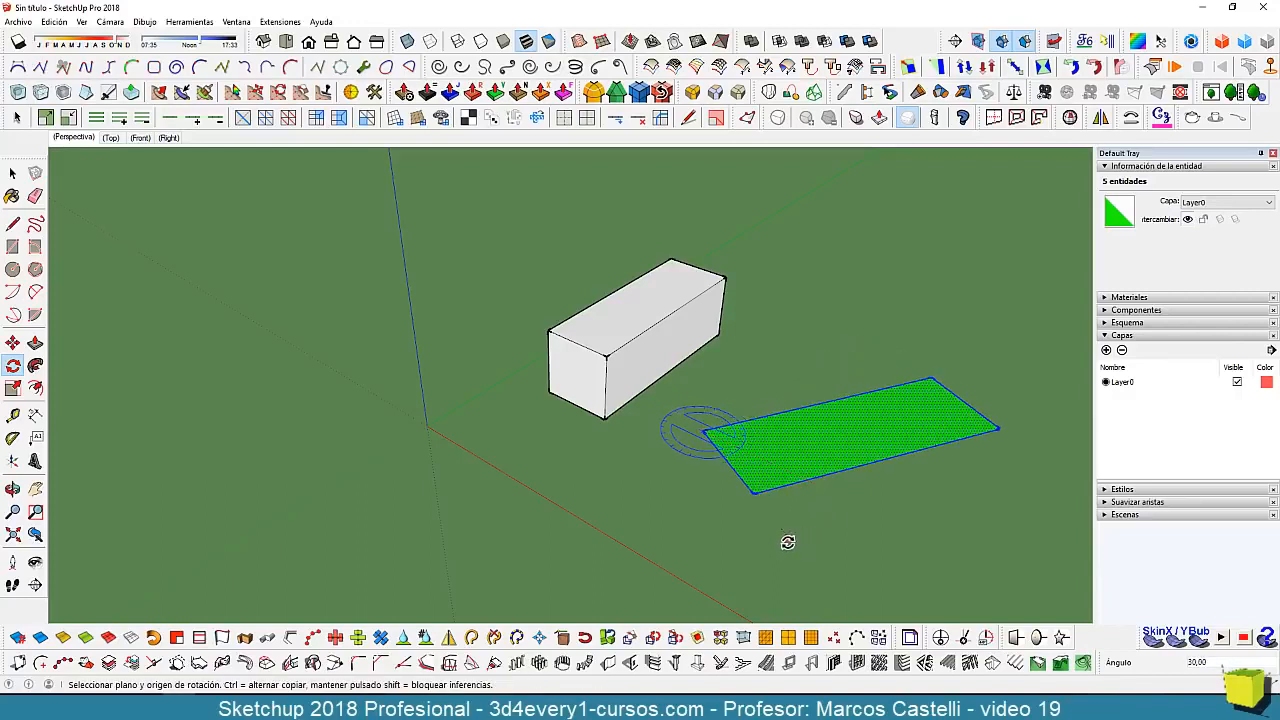
scroll(755, 530, down, 2)
key(space)
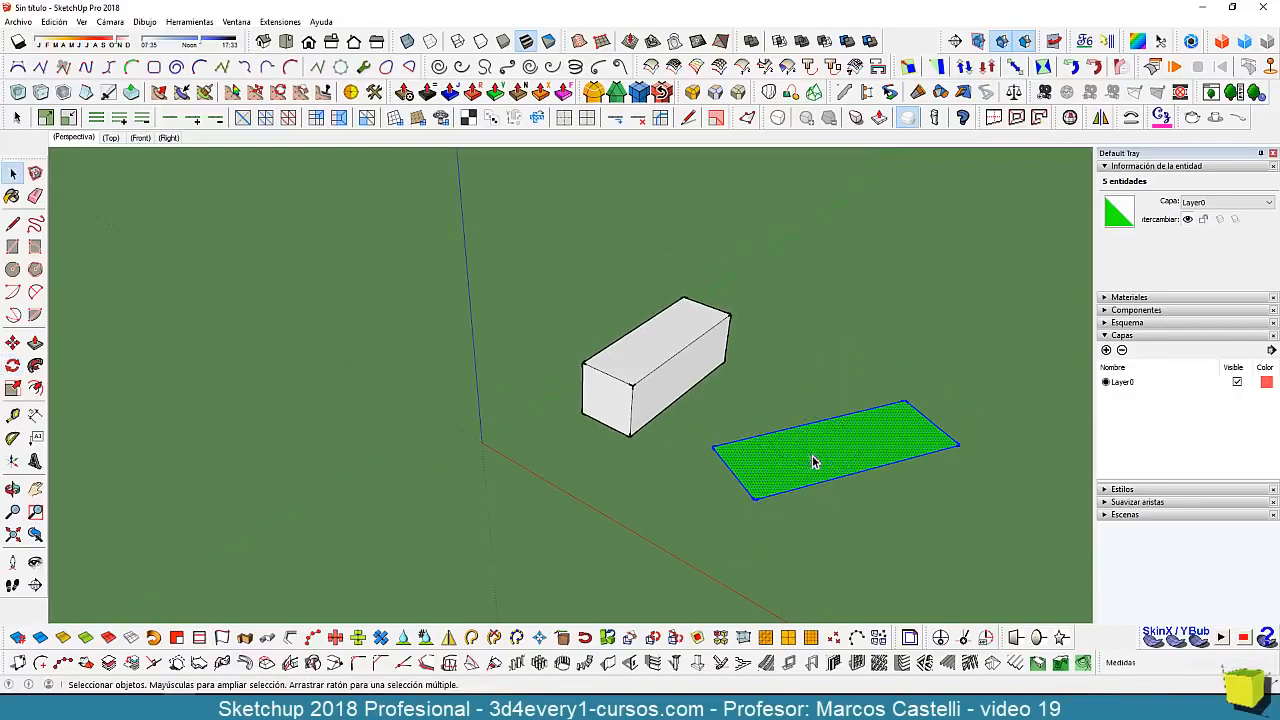
- Push/Pull the rotated rectangle upward into a box about 27 m high
key(p)
click(816, 461)
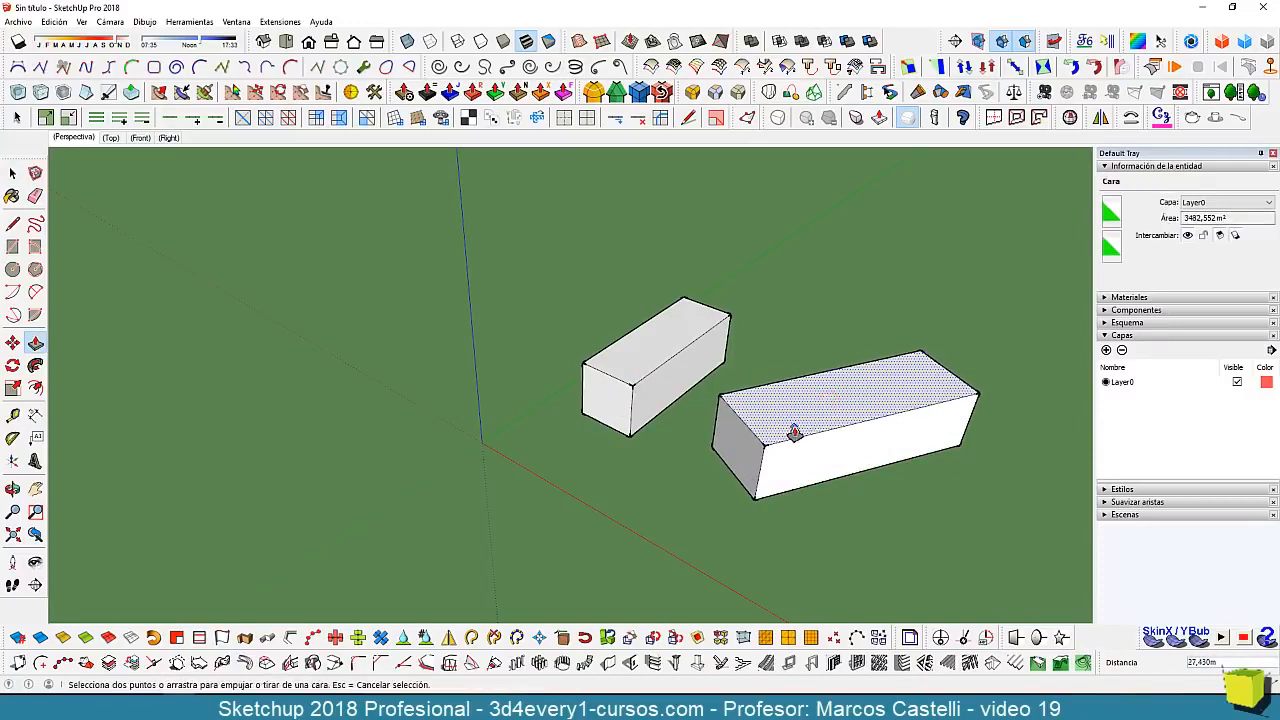
middle_drag(650, 479, 669, 489)
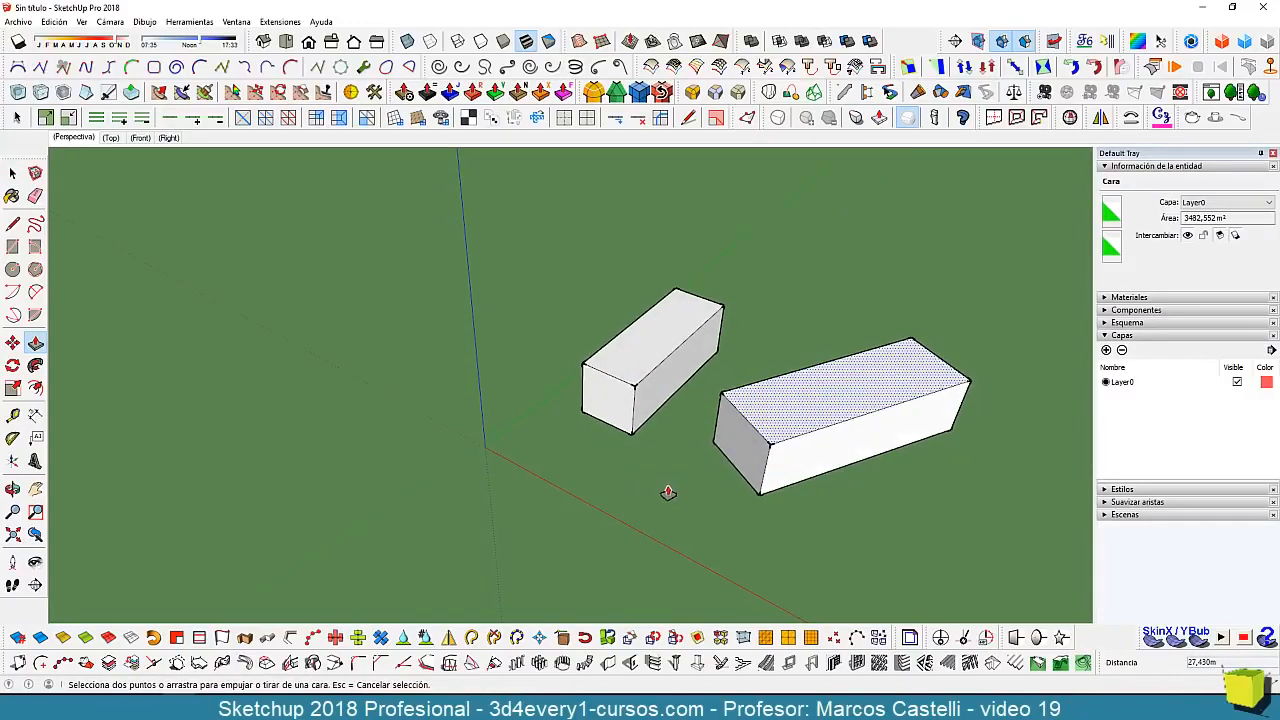
- Select the rotated box and examine how the Scale tool's bounding box and handles align with it
key(space)
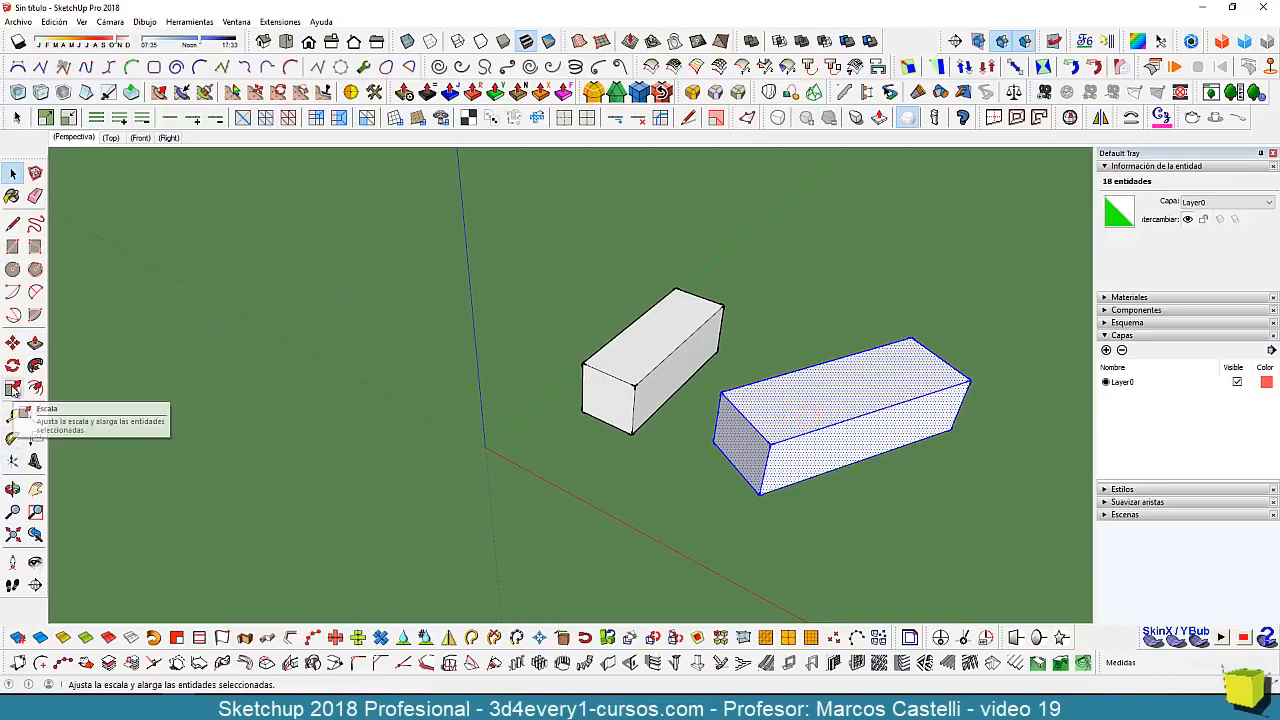
click(13, 389)
scroll(390, 391, down, 2)
middle_drag(668, 441, 565, 473)
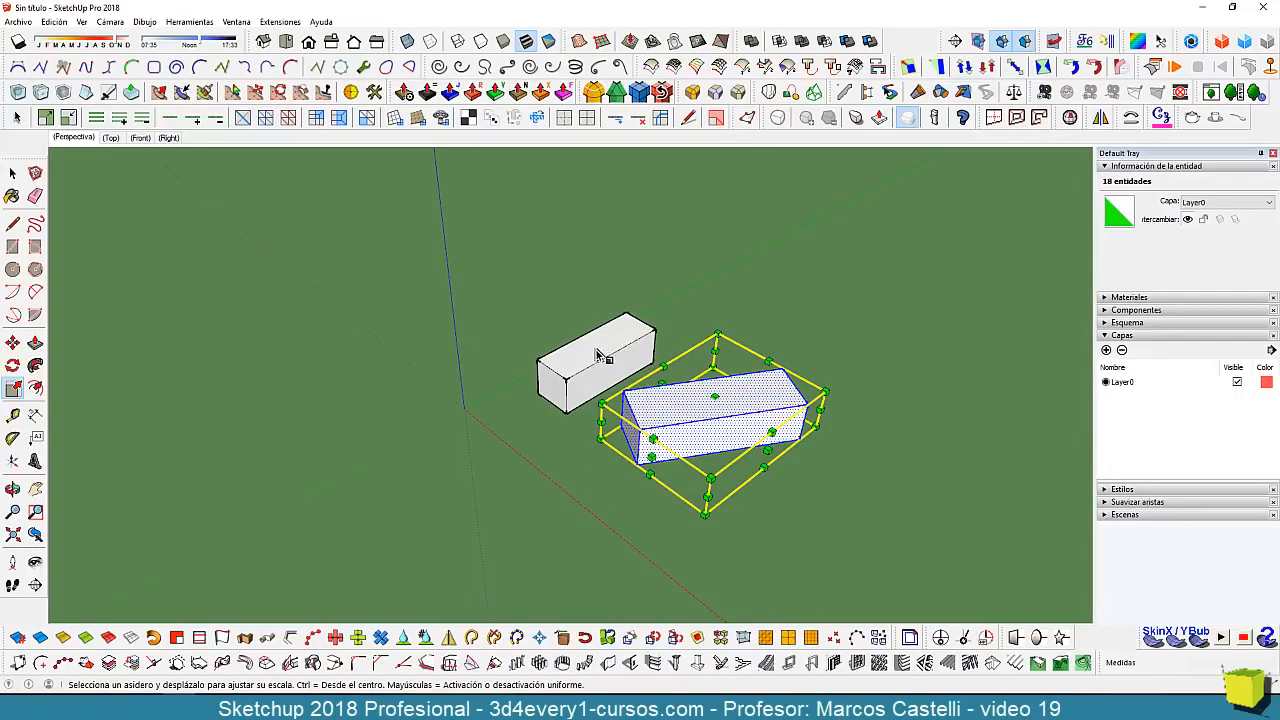
key(space)
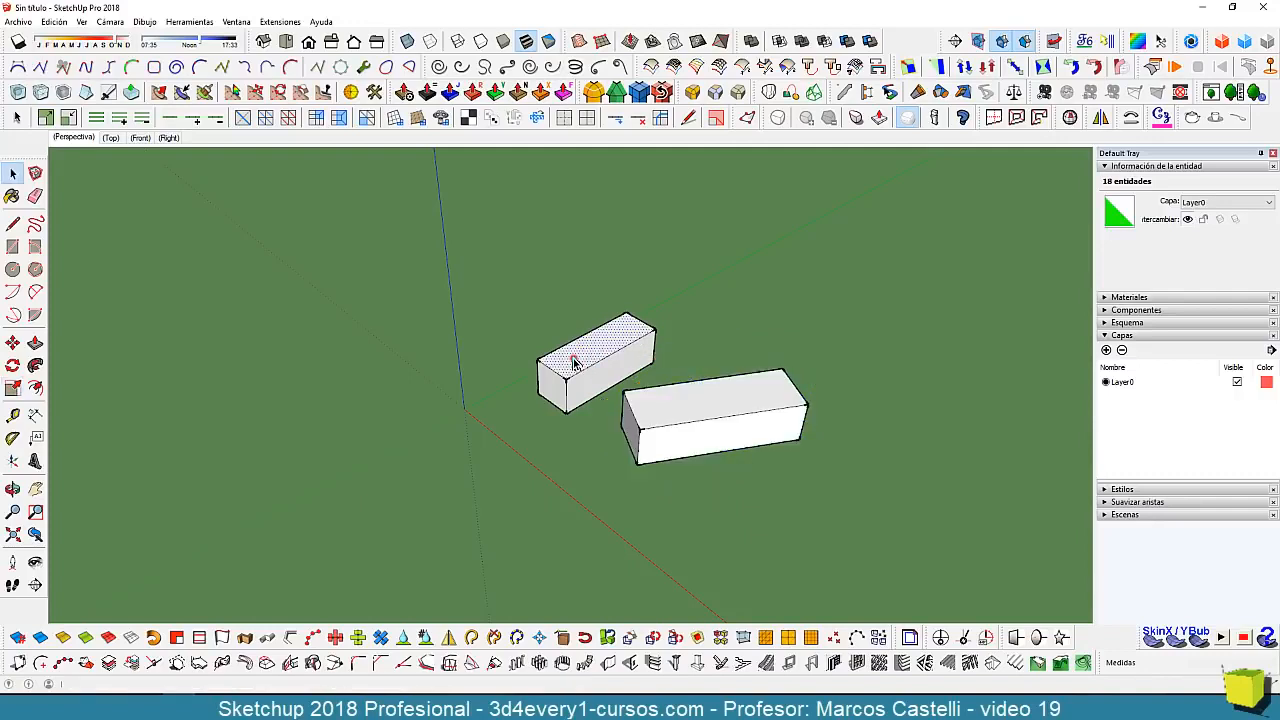
- Select the whole axis-aligned box and stretch its near end along the green axis with the Scale tool
click(573, 358)
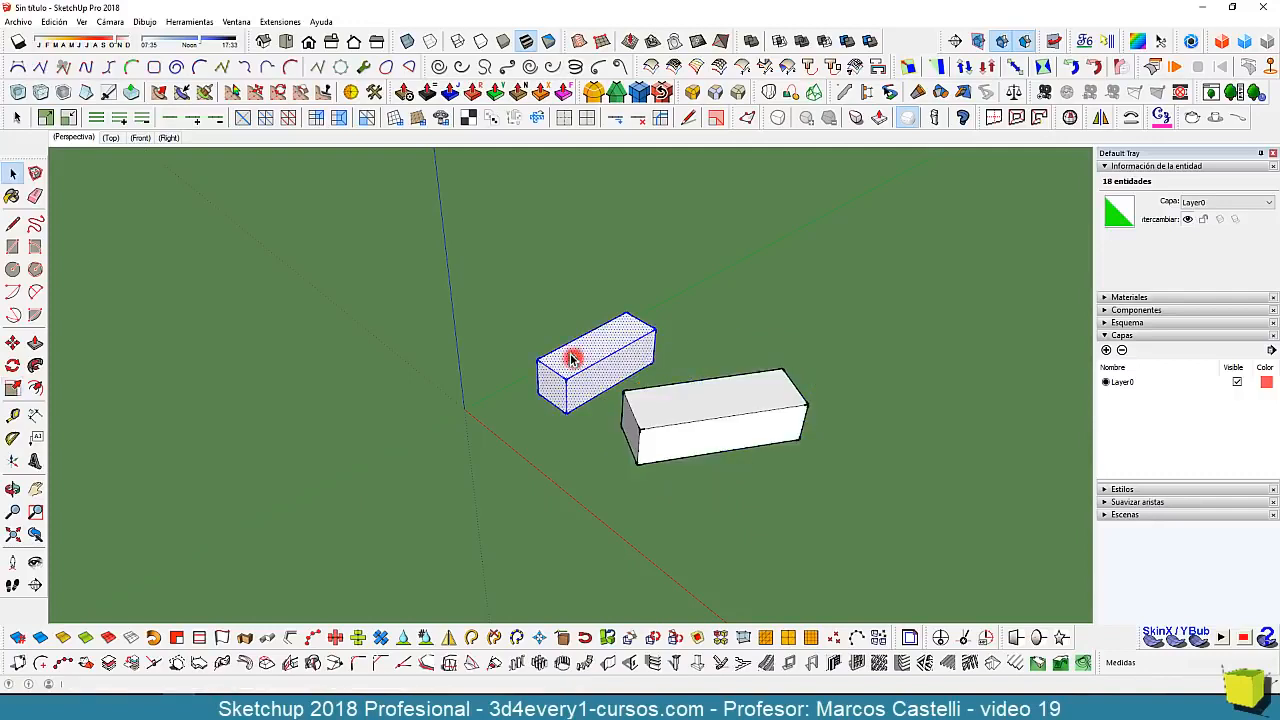
click(12, 388)
drag(551, 389, 300, 492)
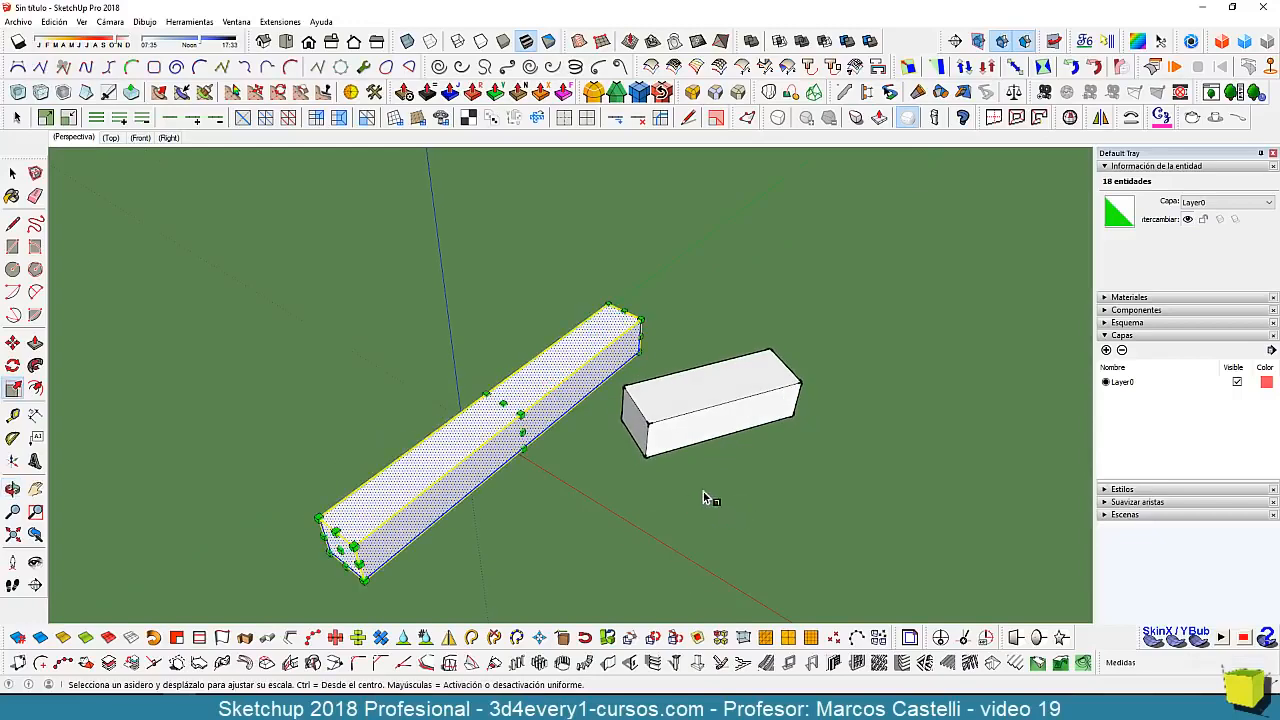
- Select the whole rotated box and stretch its near end along the green axis with the Scale tool
key(space)
click(708, 404)
triple_click(707, 402)
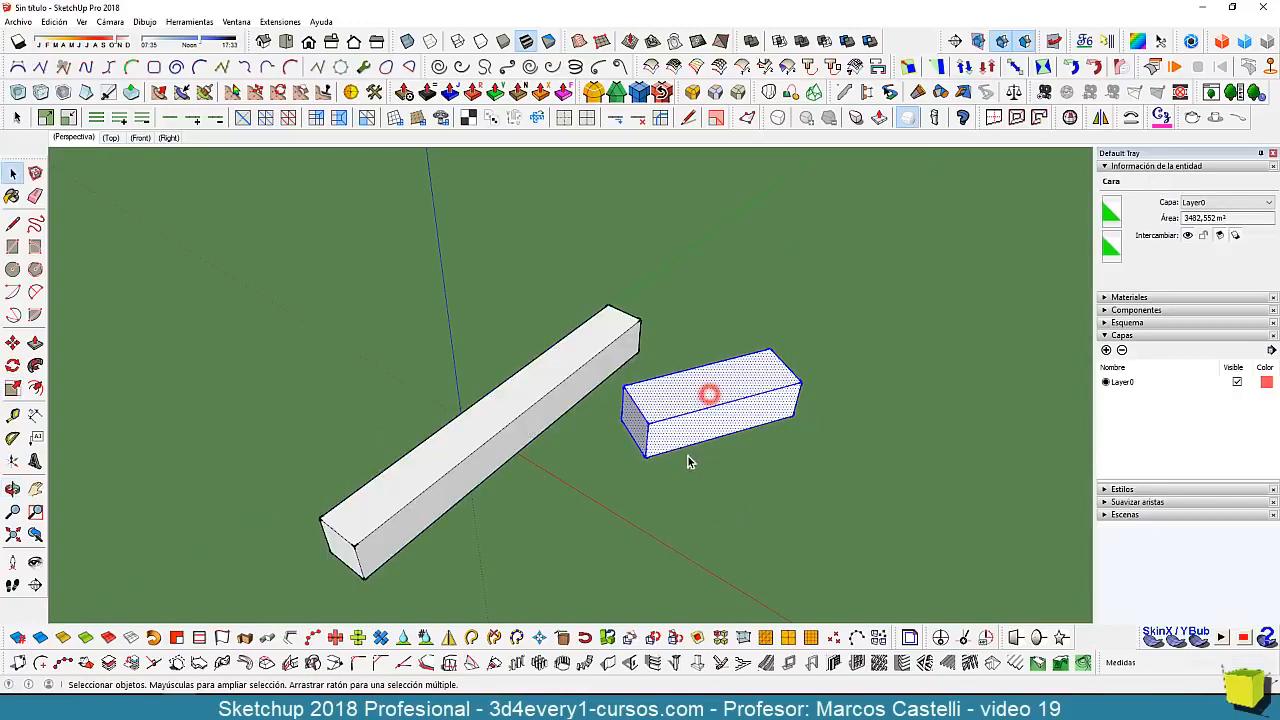
click(12, 388)
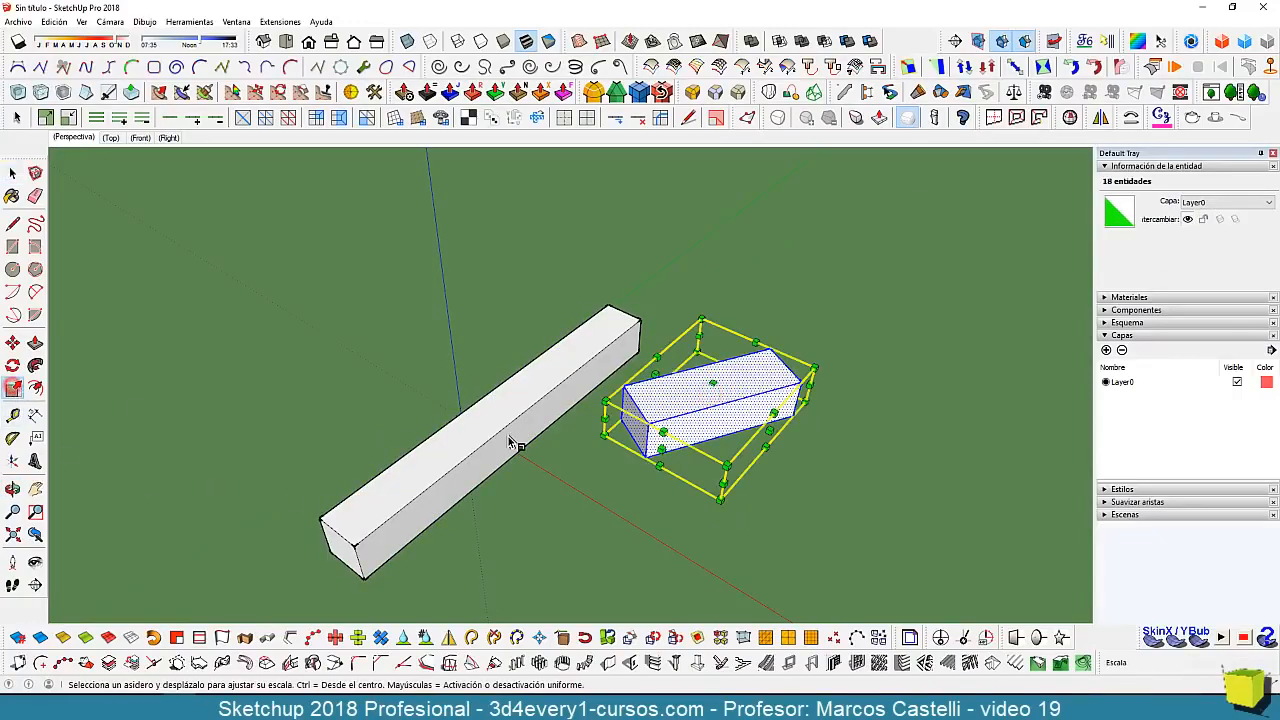
drag(659, 466, 483, 558)
scroll(645, 460, down, 3)
middle_drag(637, 498, 553, 507)
scroll(656, 391, up, 2)
scroll(700, 460, down, 2)
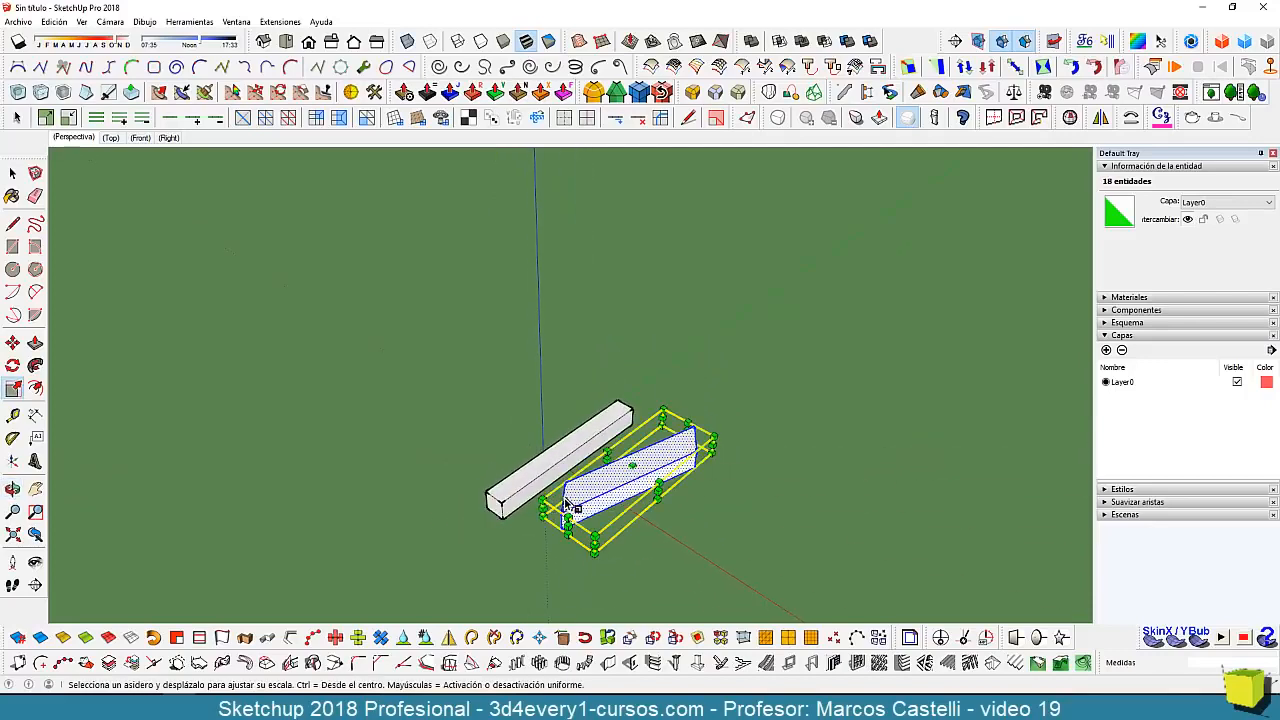
- Undo the stretching of both boxes and clear the selection
key(ctrl+z)
key(ctrl+z)
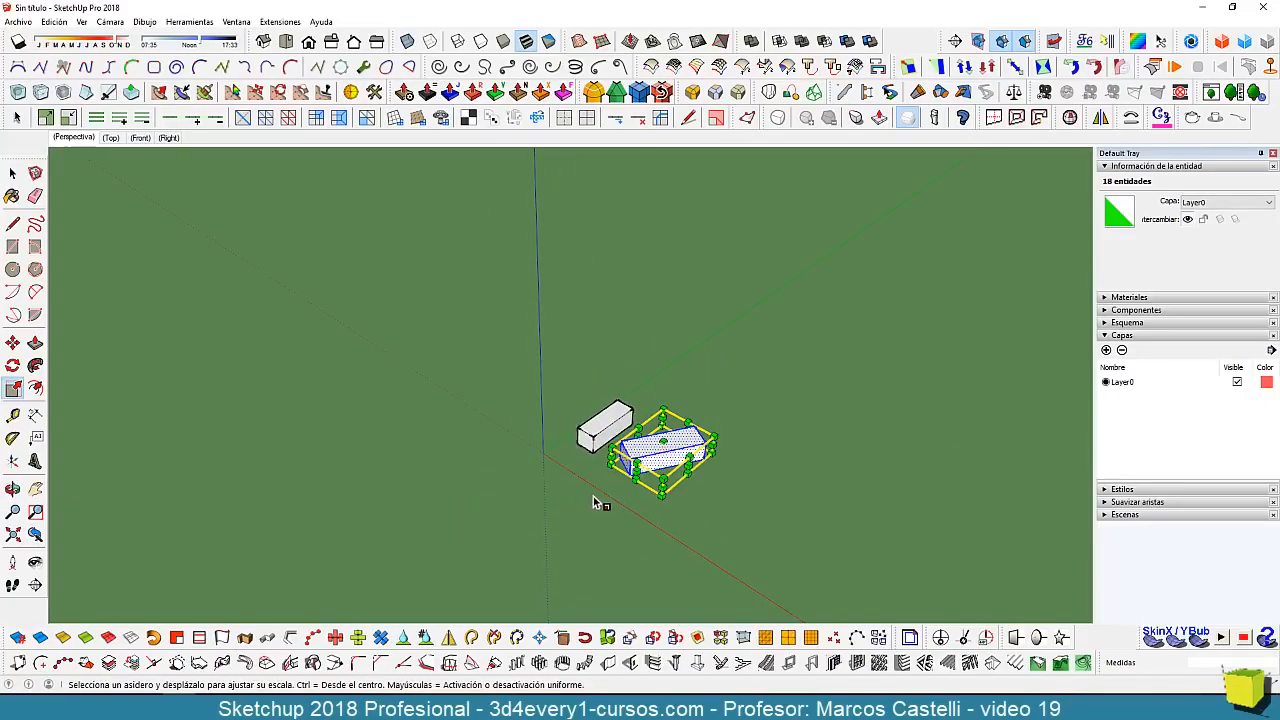
key(space)
click(612, 490)
scroll(620, 460, up, 2)
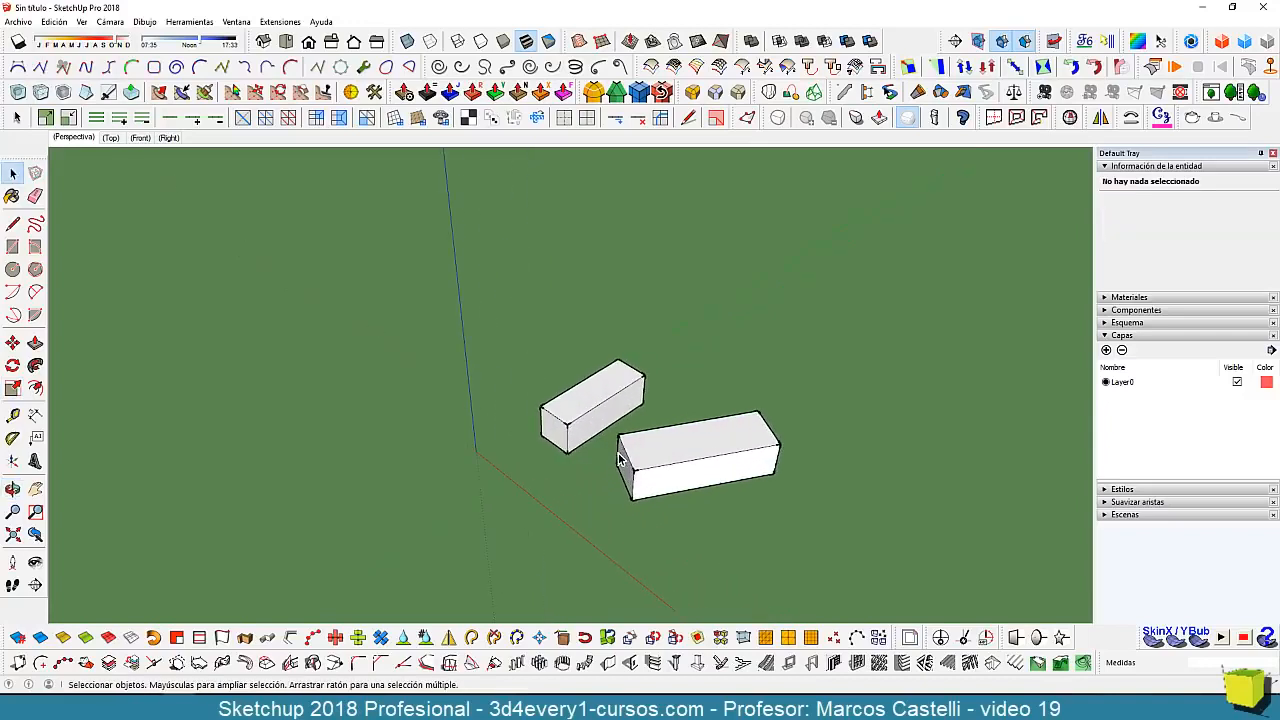
middle_drag(627, 485, 665, 455)
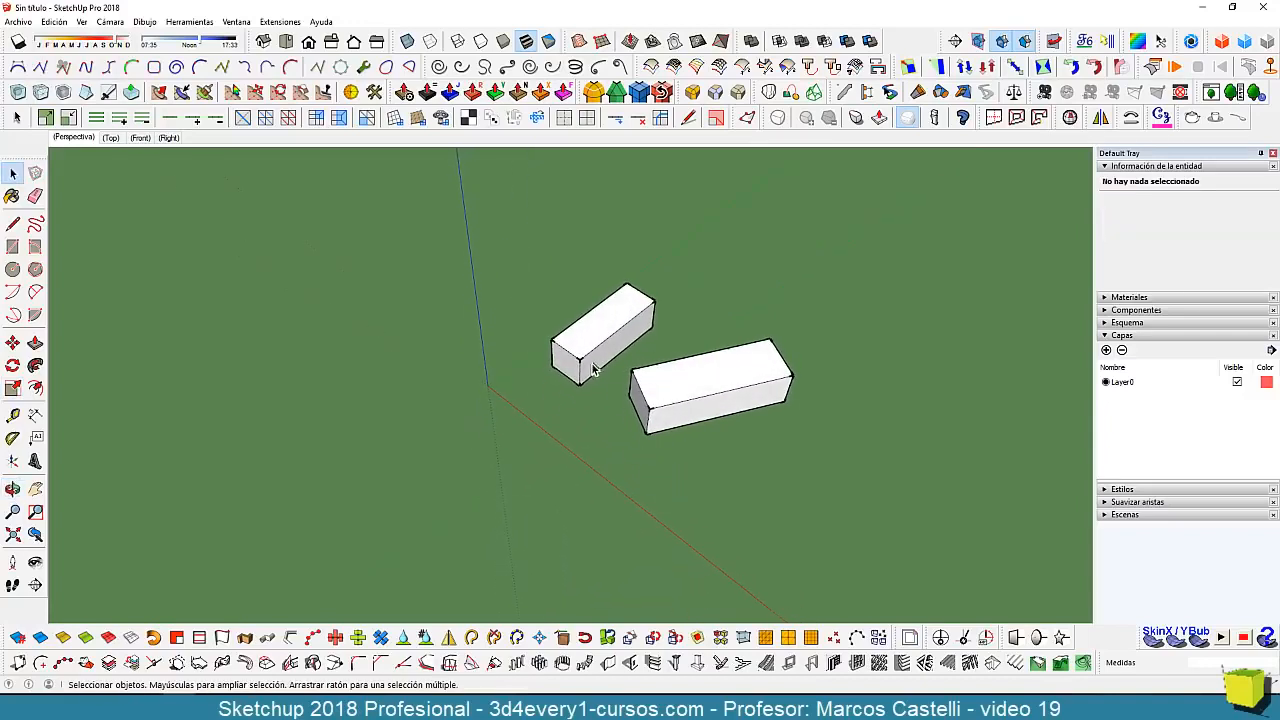
scroll(592, 370, up, 2)
scroll(592, 370, up, 1)
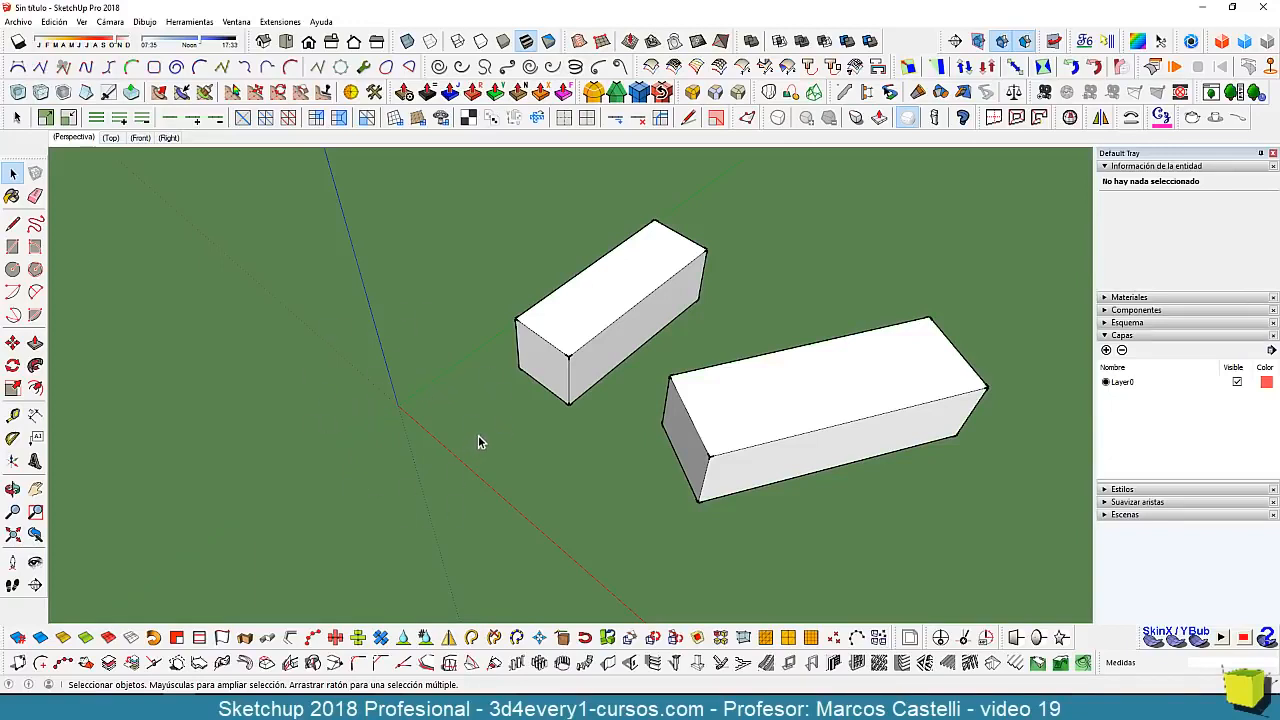
scroll(480, 440, down, 4)
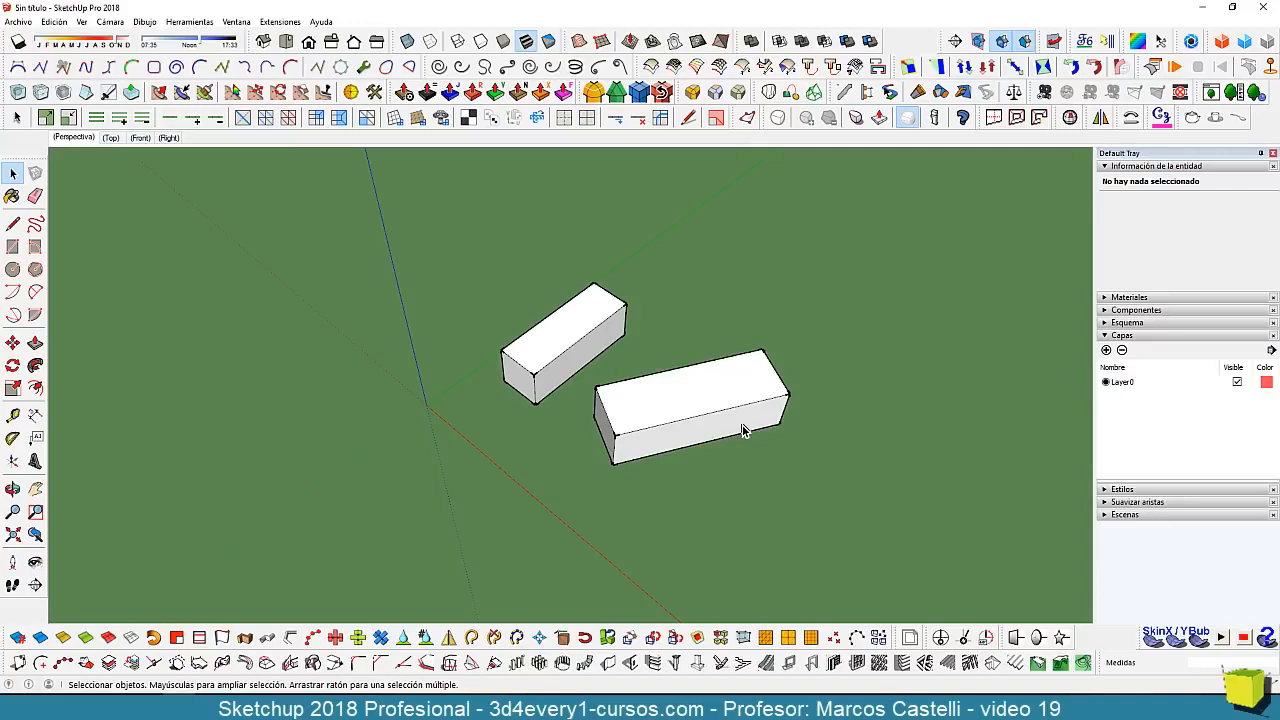
- Select both boxes completely and delete them from the model
click(565, 340)
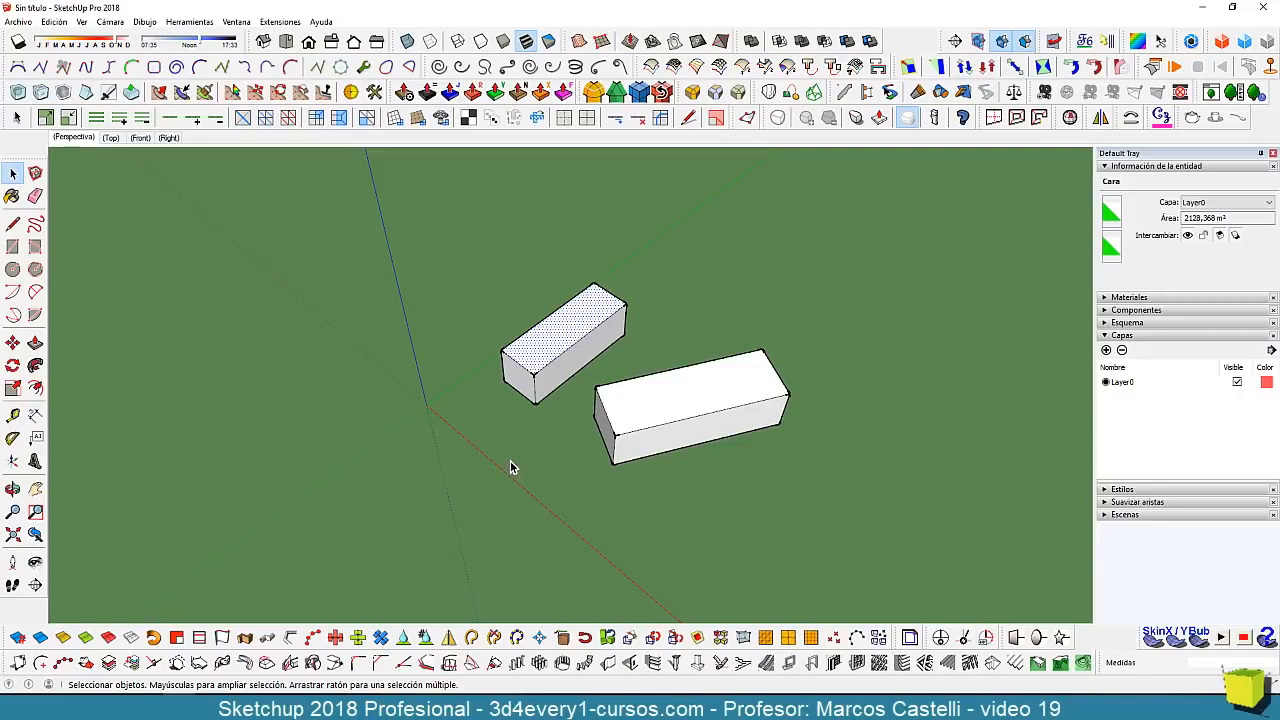
drag(660, 411, 860, 515)
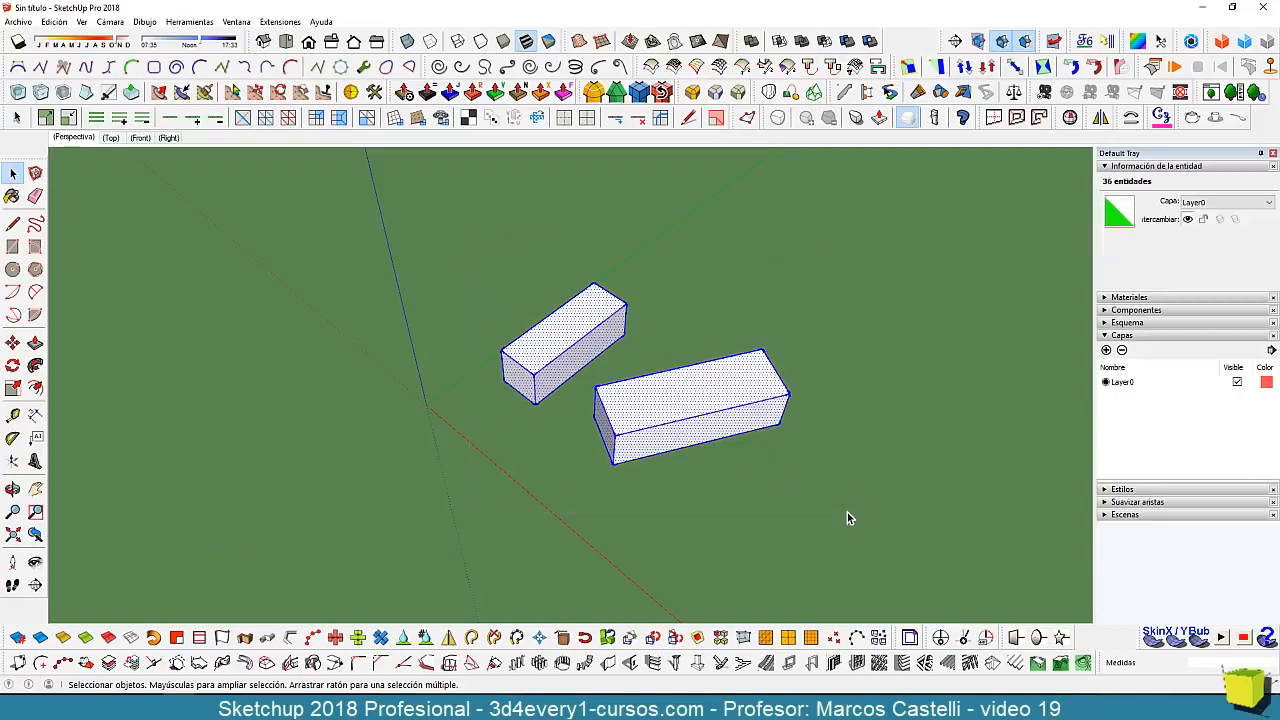
key(Delete)
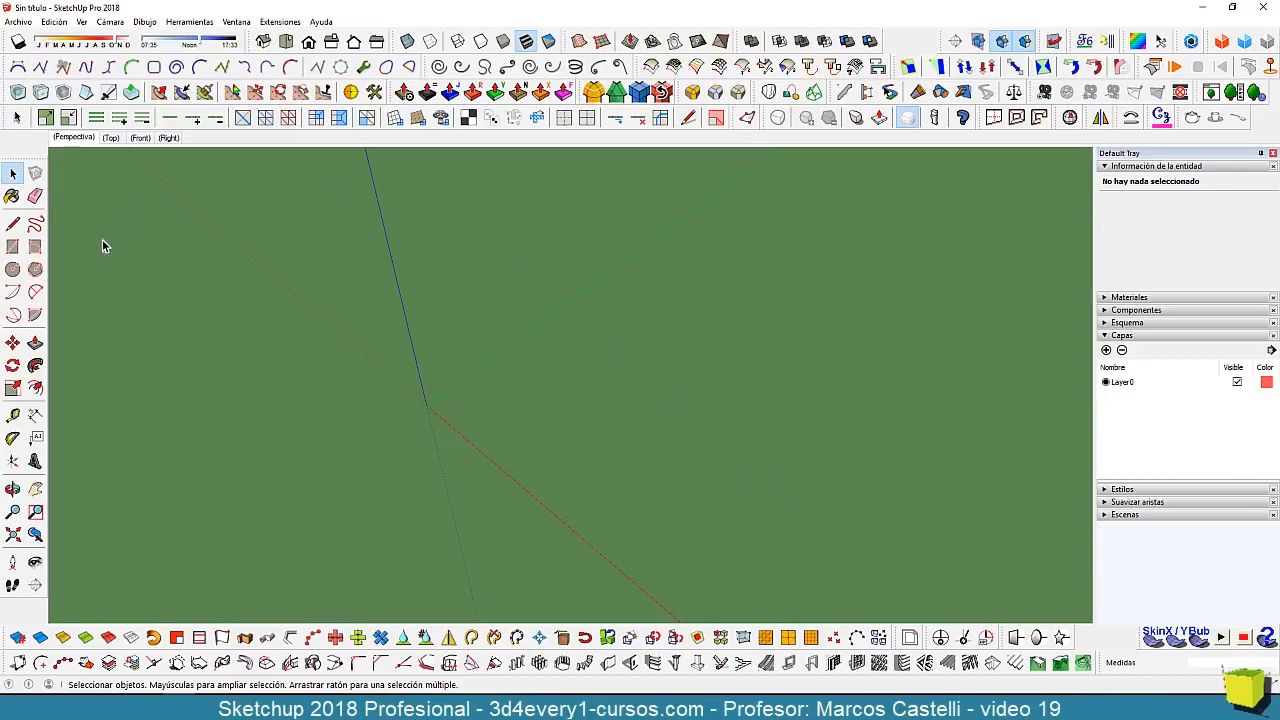
- Draw a rectangle about 49 by 121 m on the ground plane, near the origin between the positive red and green axes
key(r)
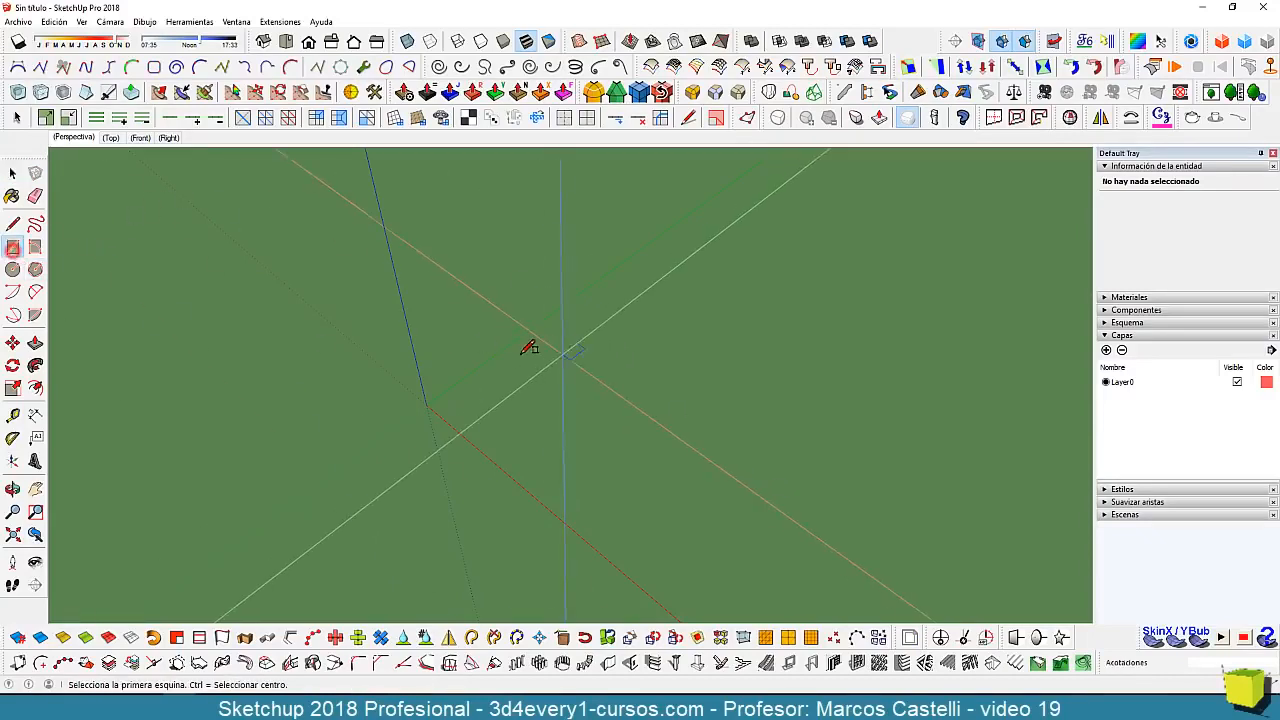
click(529, 381)
click(714, 318)
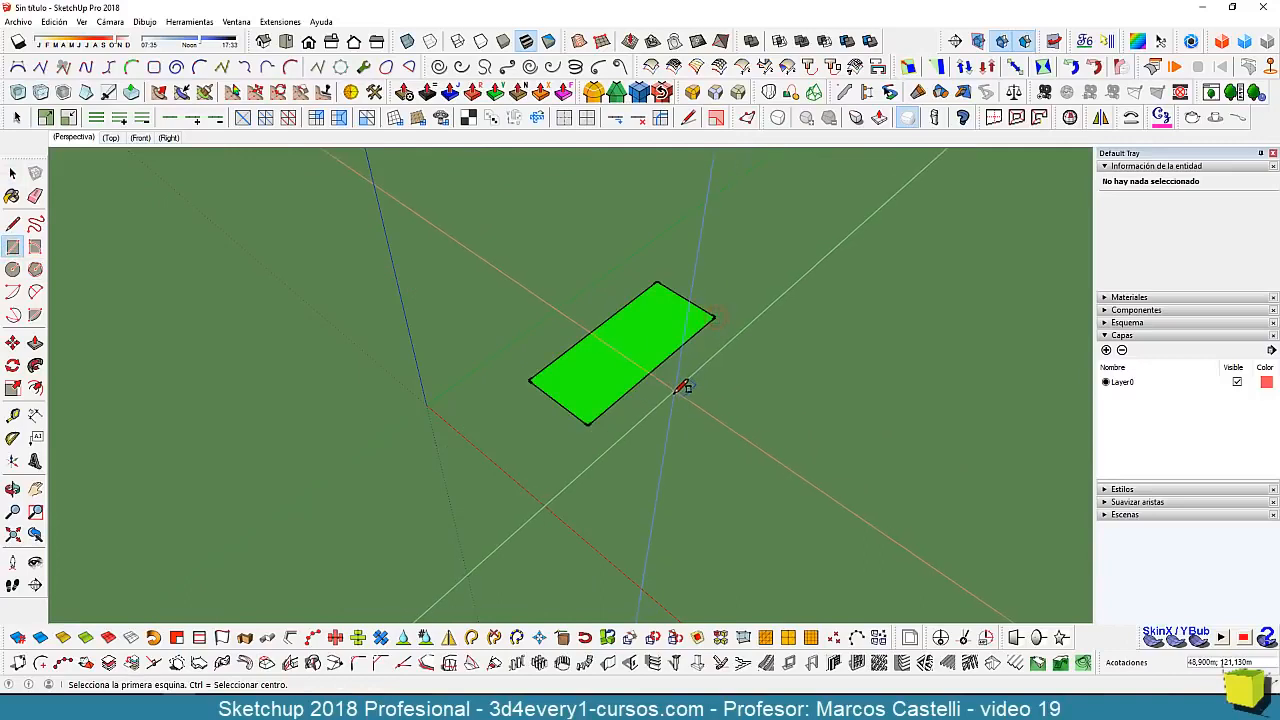
click(35, 246)
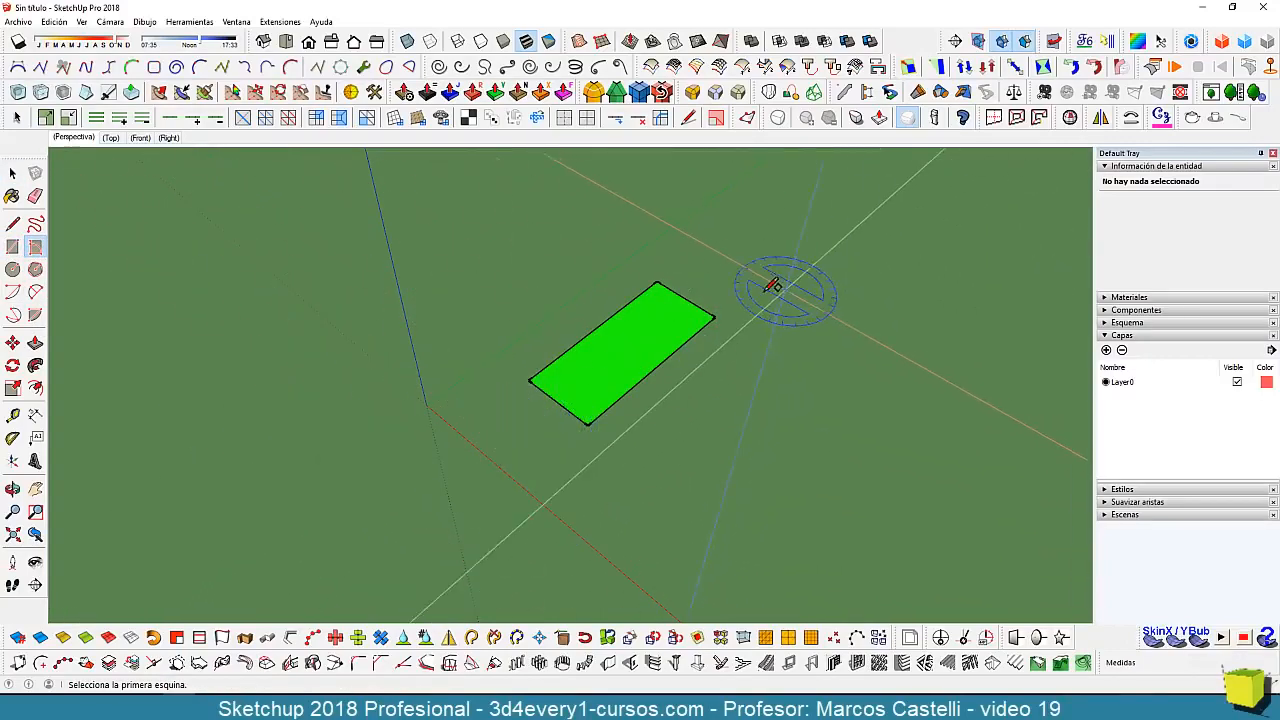
click(714, 317)
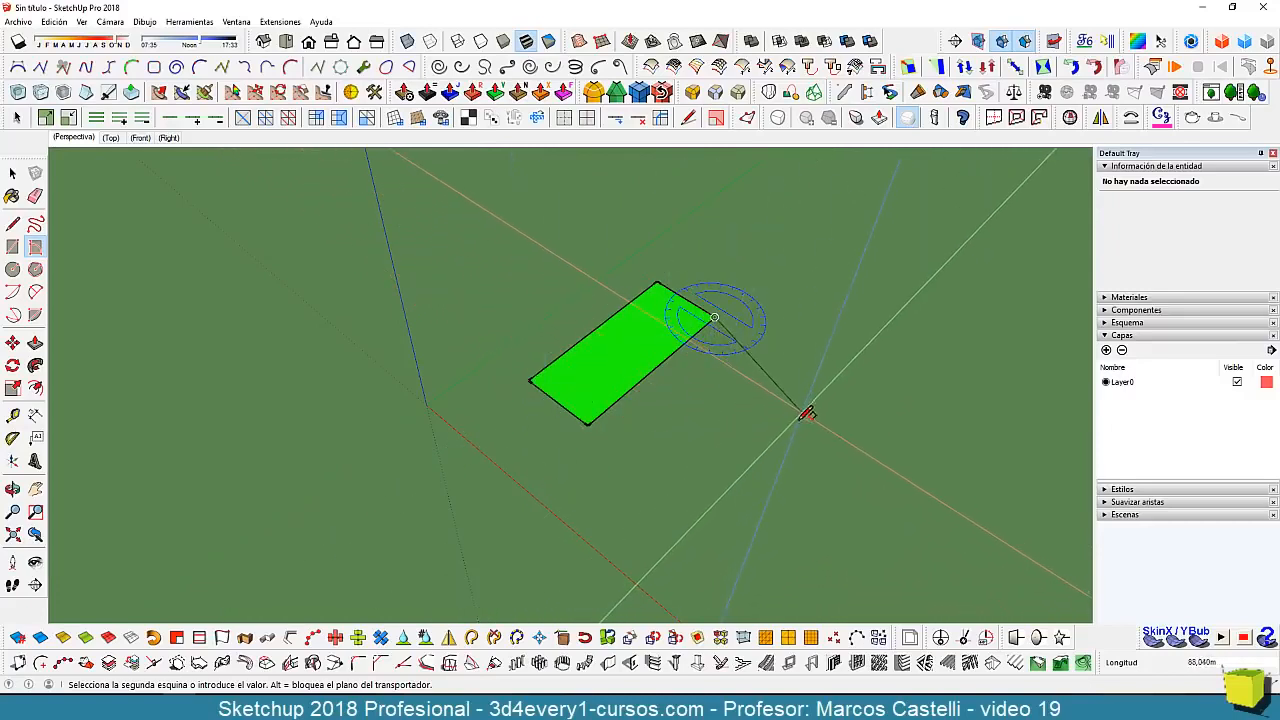
middle_drag(806, 413, 728, 200)
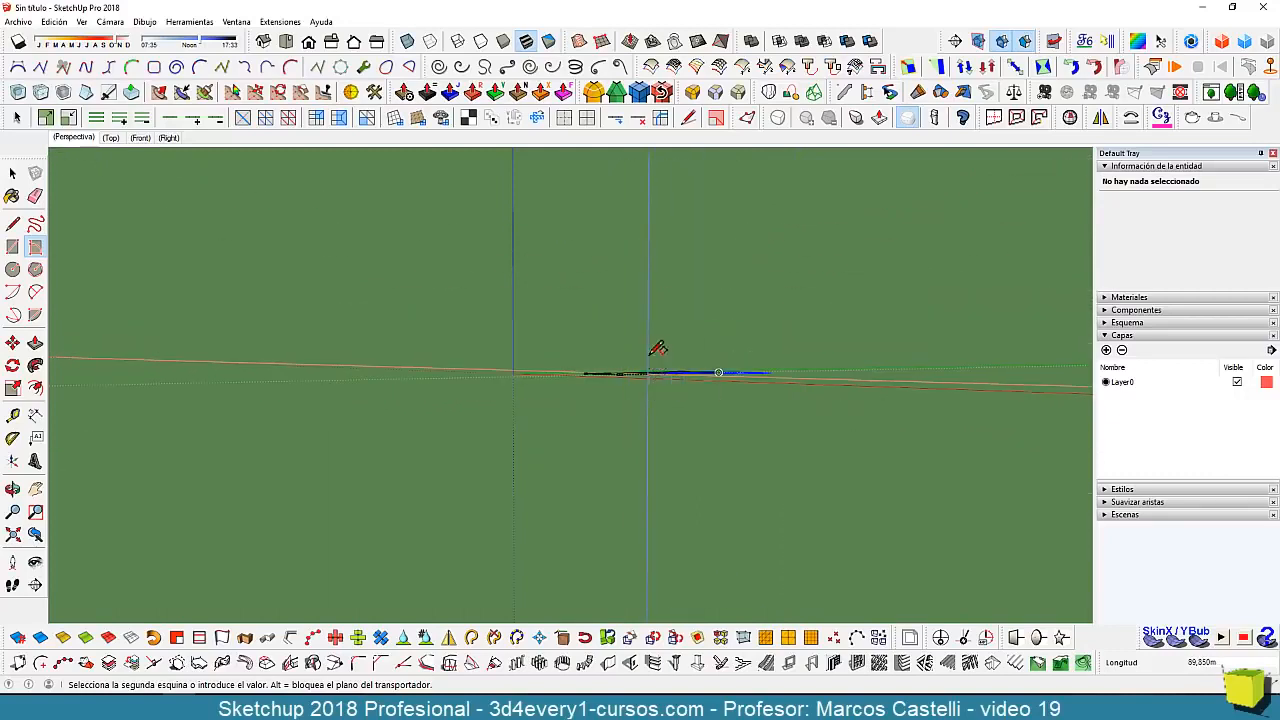
middle_drag(700, 274, 737, 423)
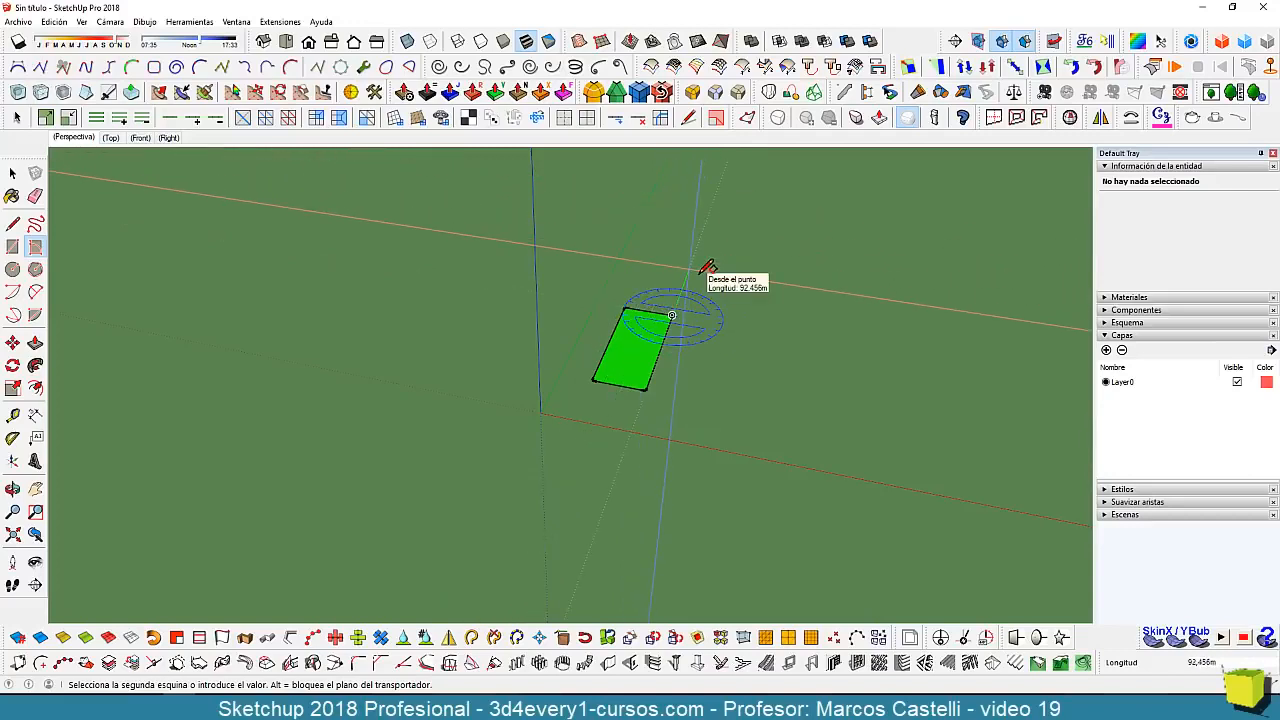
key(Escape)
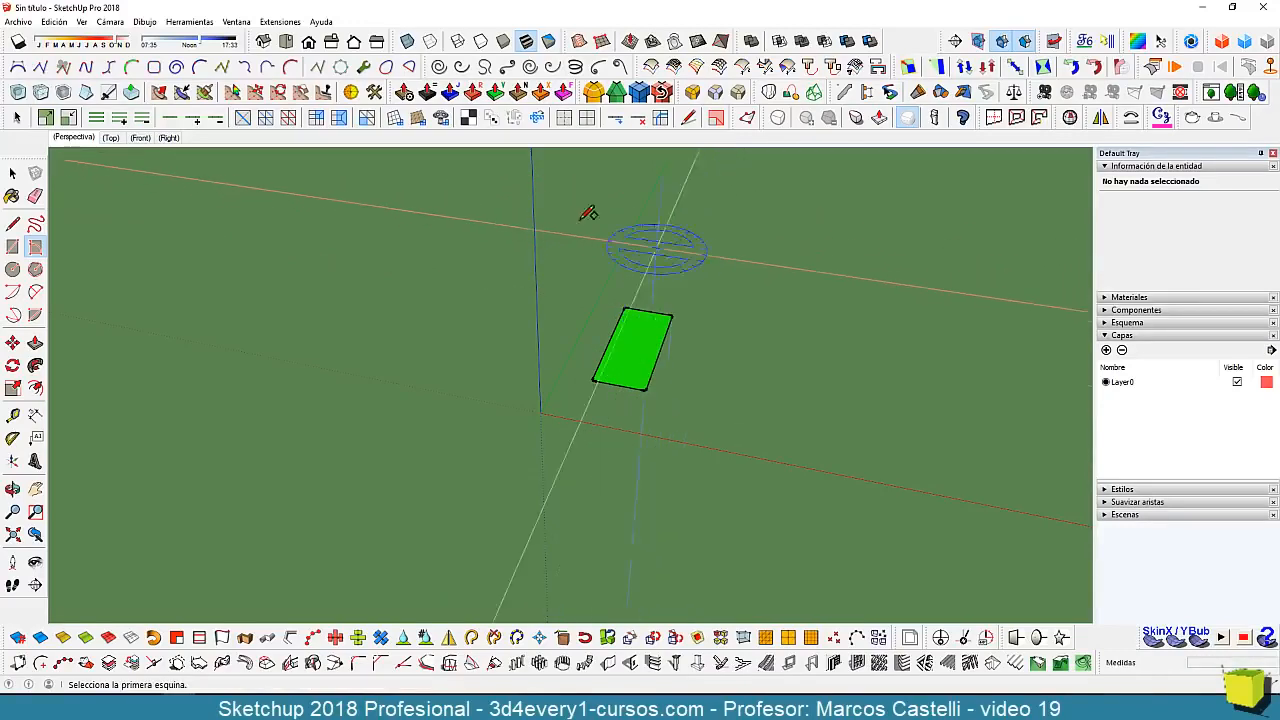
- Examine how the Rotated Rectangle tool's protractor orients itself in the Top, Front and Right views
click(111, 138)
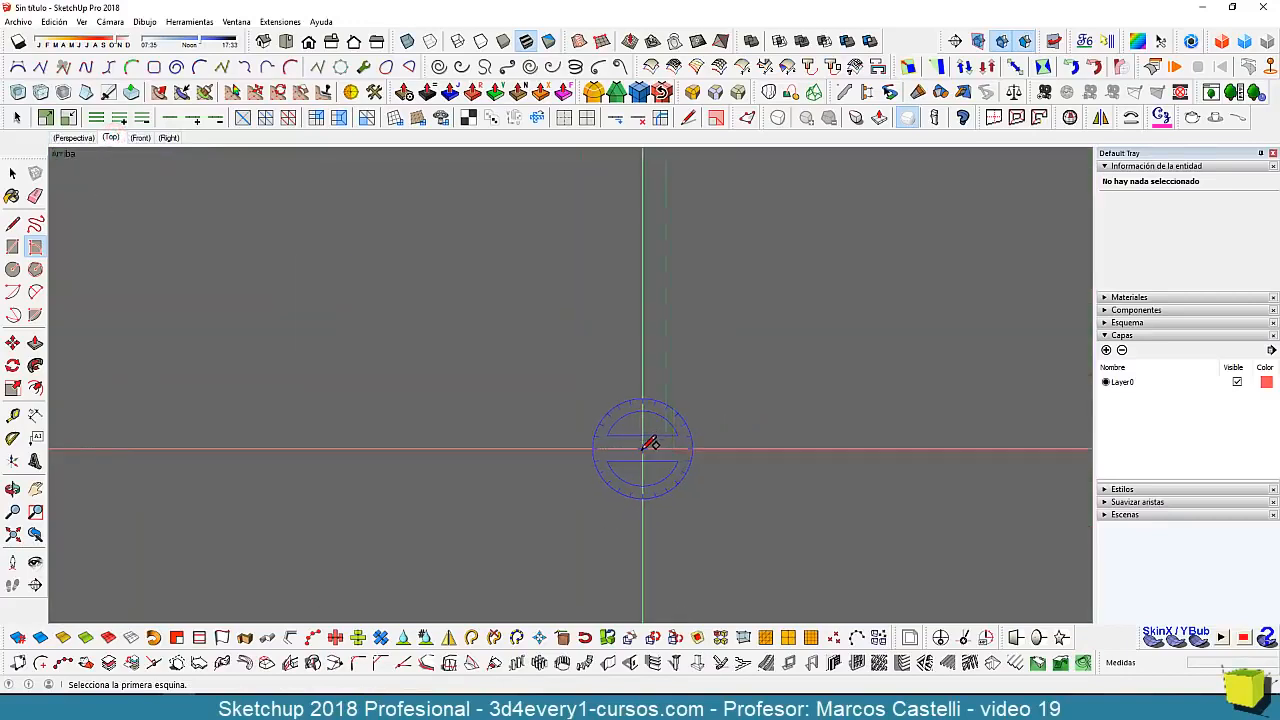
shift+middle_drag(700, 431, 634, 319)
scroll(643, 327, down, 9)
scroll(644, 328, down, 3)
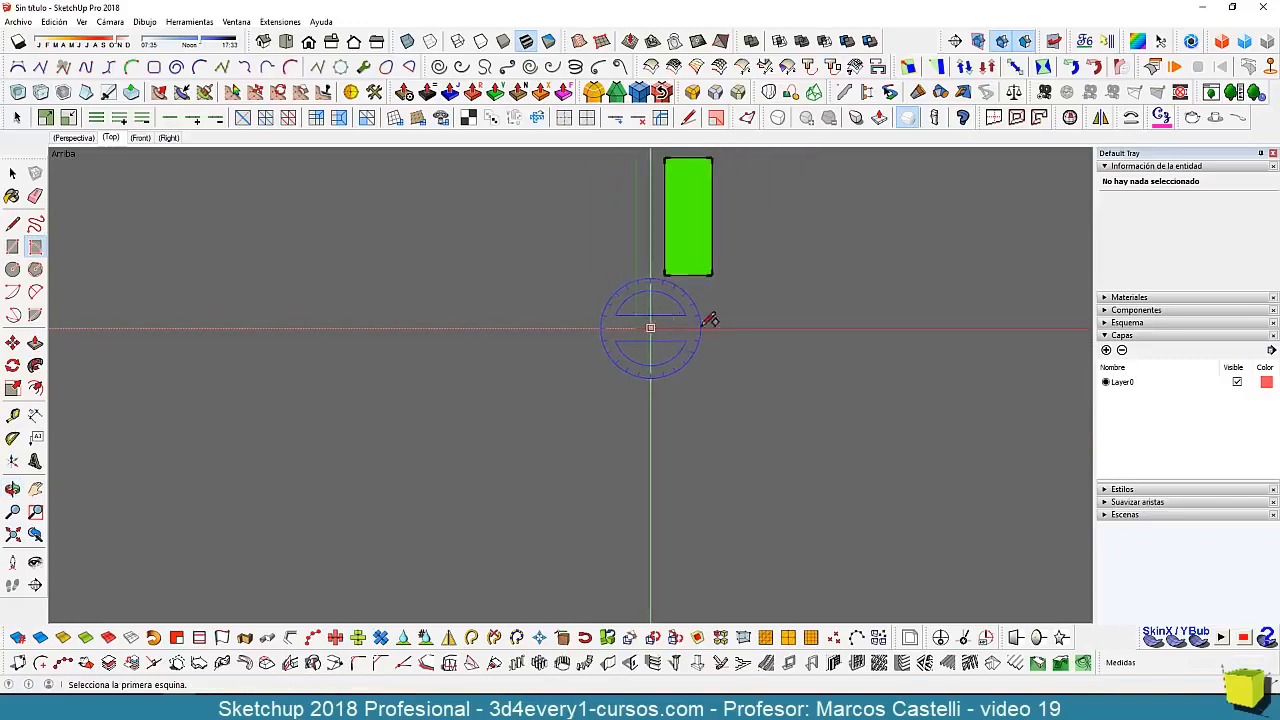
shift+middle_drag(752, 358, 735, 564)
scroll(737, 369, up, 3)
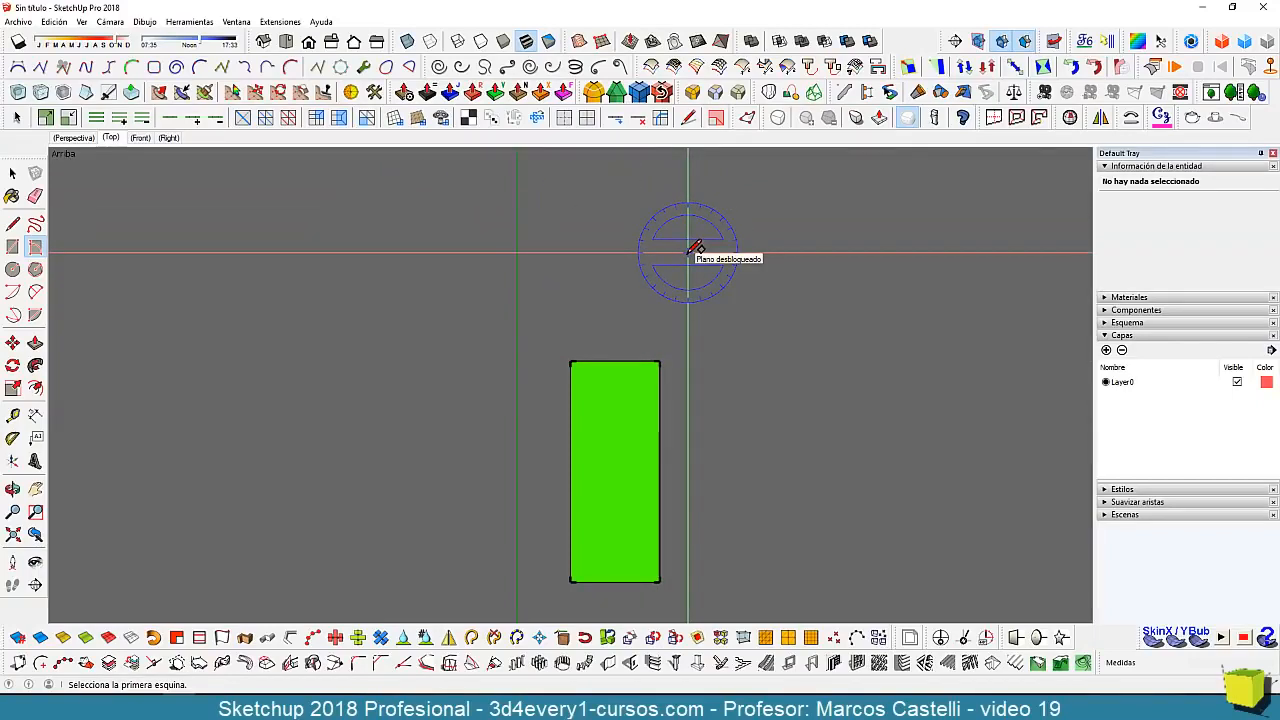
click(140, 138)
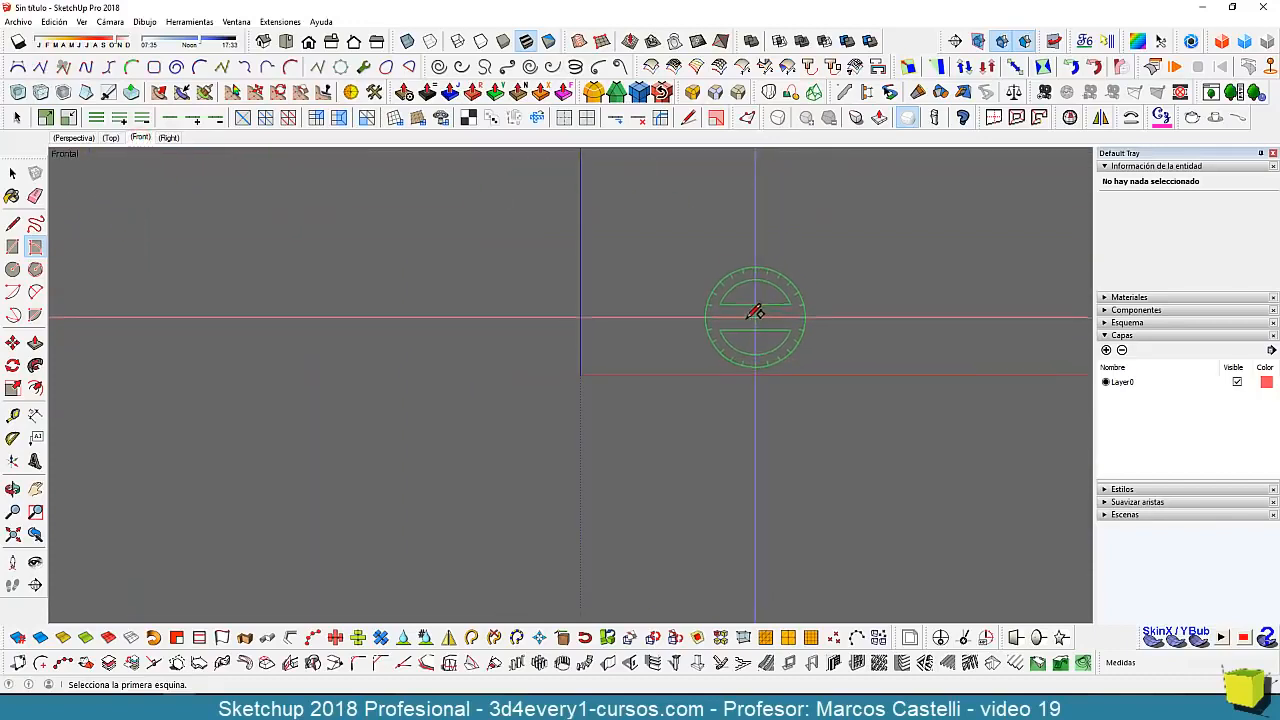
click(168, 137)
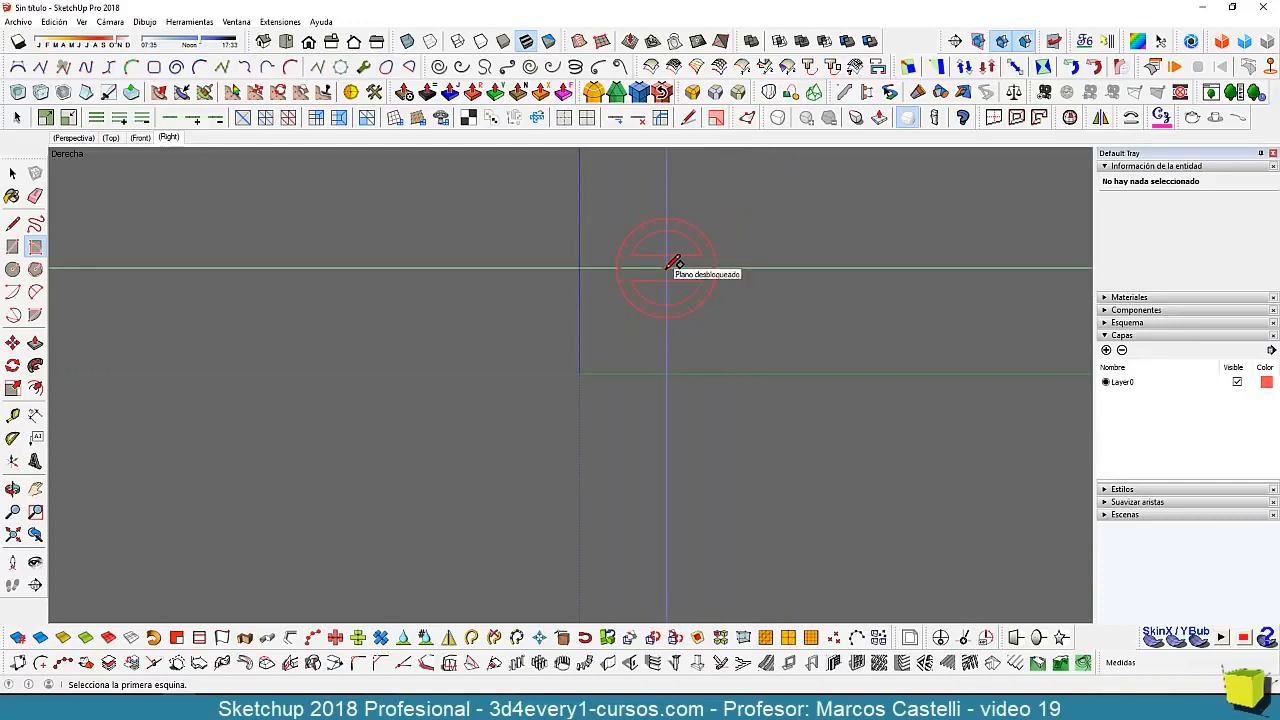
- In the Top view, select the rectangle with its edges and move it about 128 m so it is roughly centred on the origin
click(110, 137)
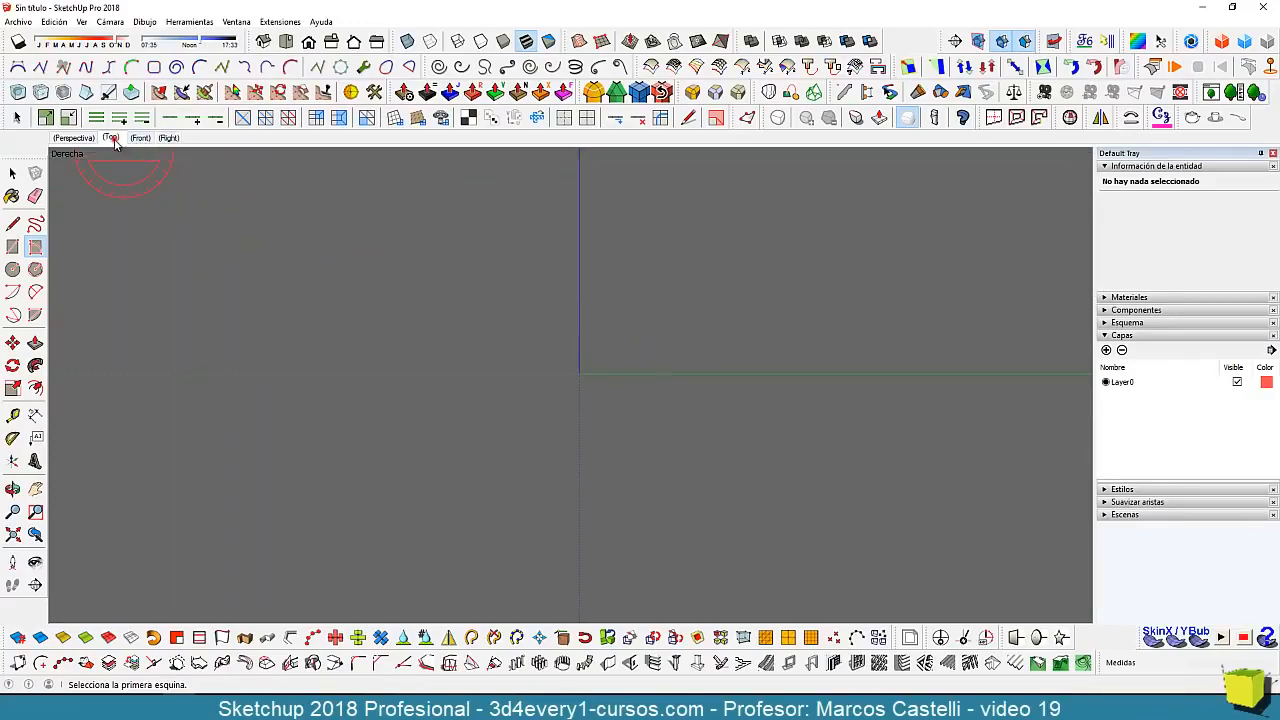
click(12, 535)
key(space)
scroll(635, 469, down, 4)
shift+middle_drag(638, 471, 728, 346)
double_click(694, 329)
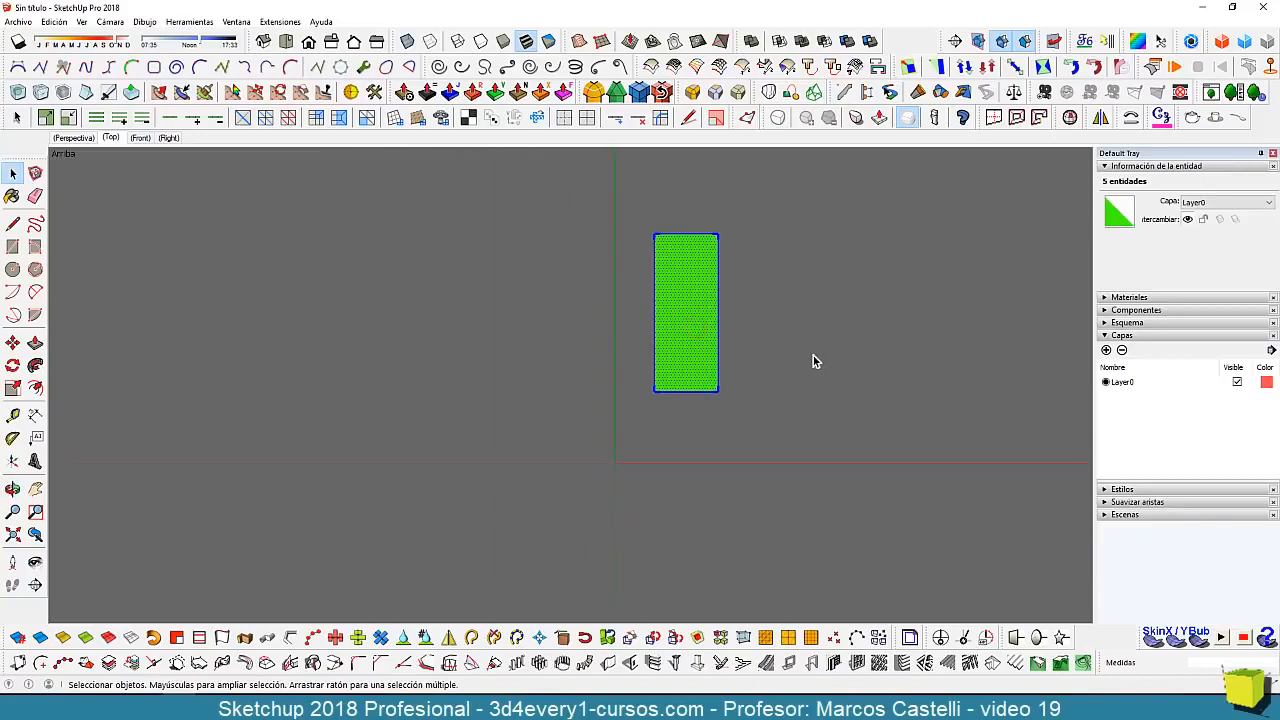
key(m)
click(812, 318)
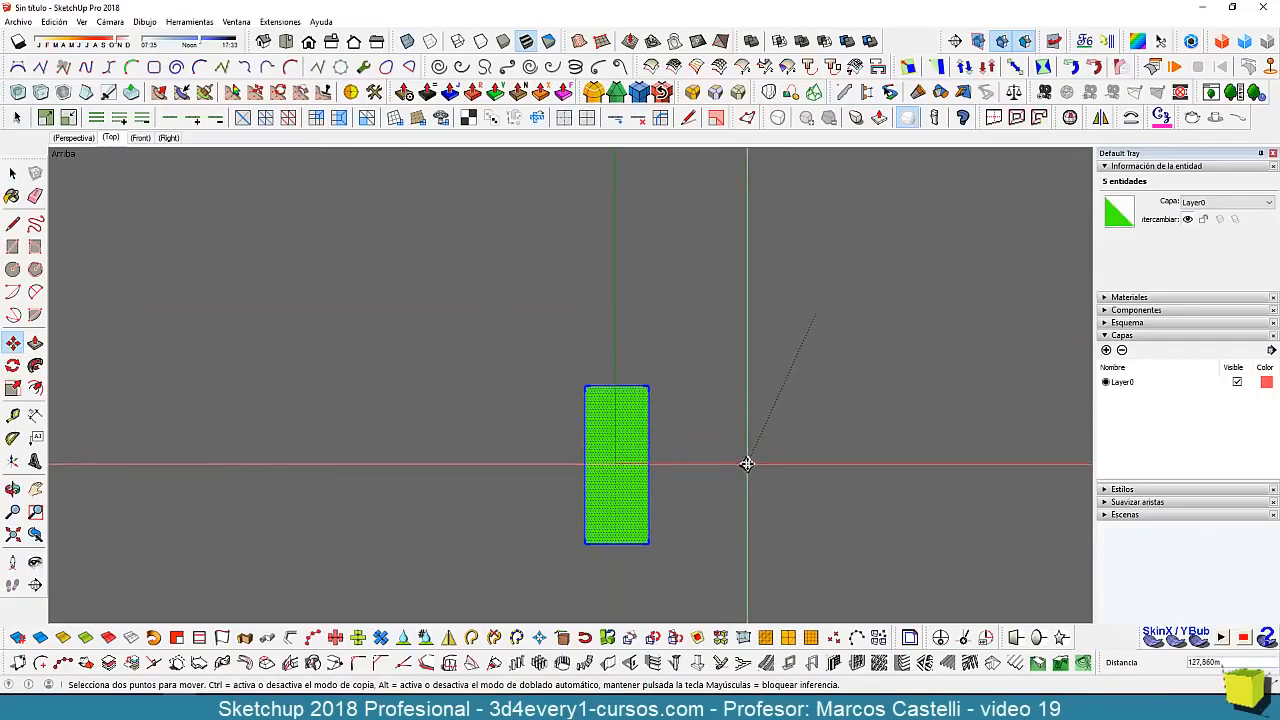
click(747, 463)
scroll(678, 440, down, 3)
shift+middle_drag(674, 494, 695, 460)
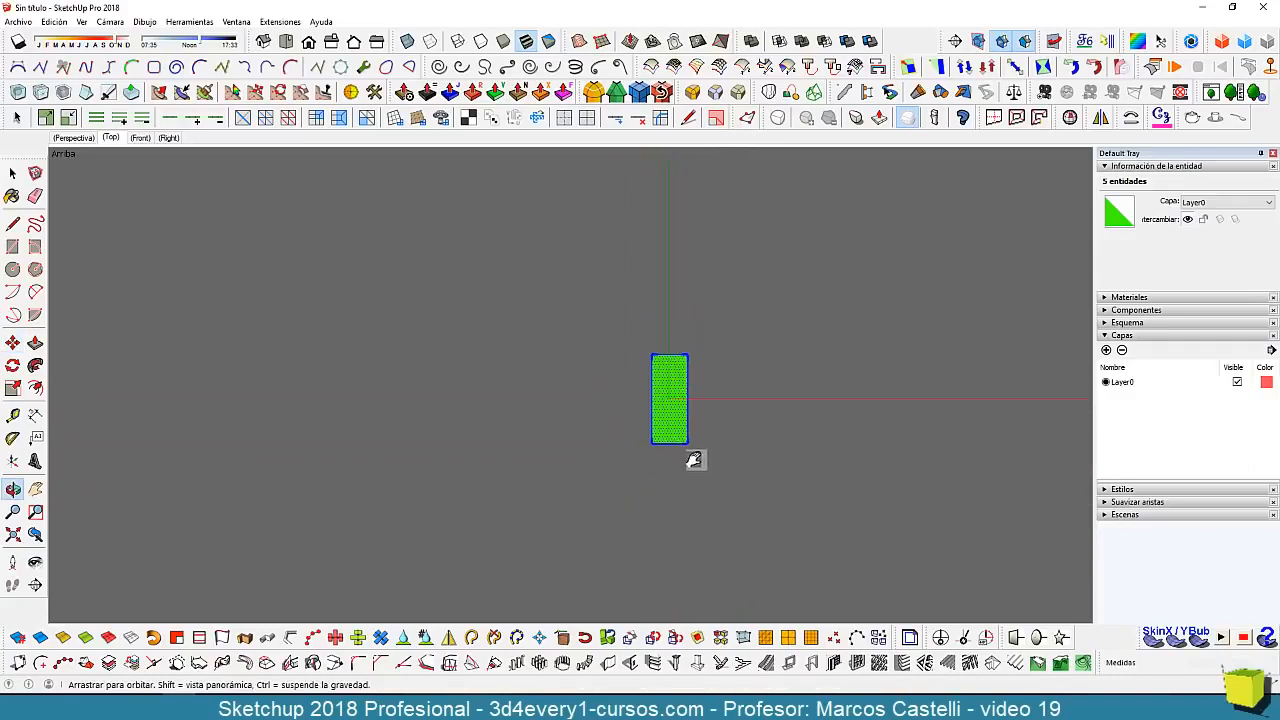
scroll(688, 391, up, 3)
key(m)
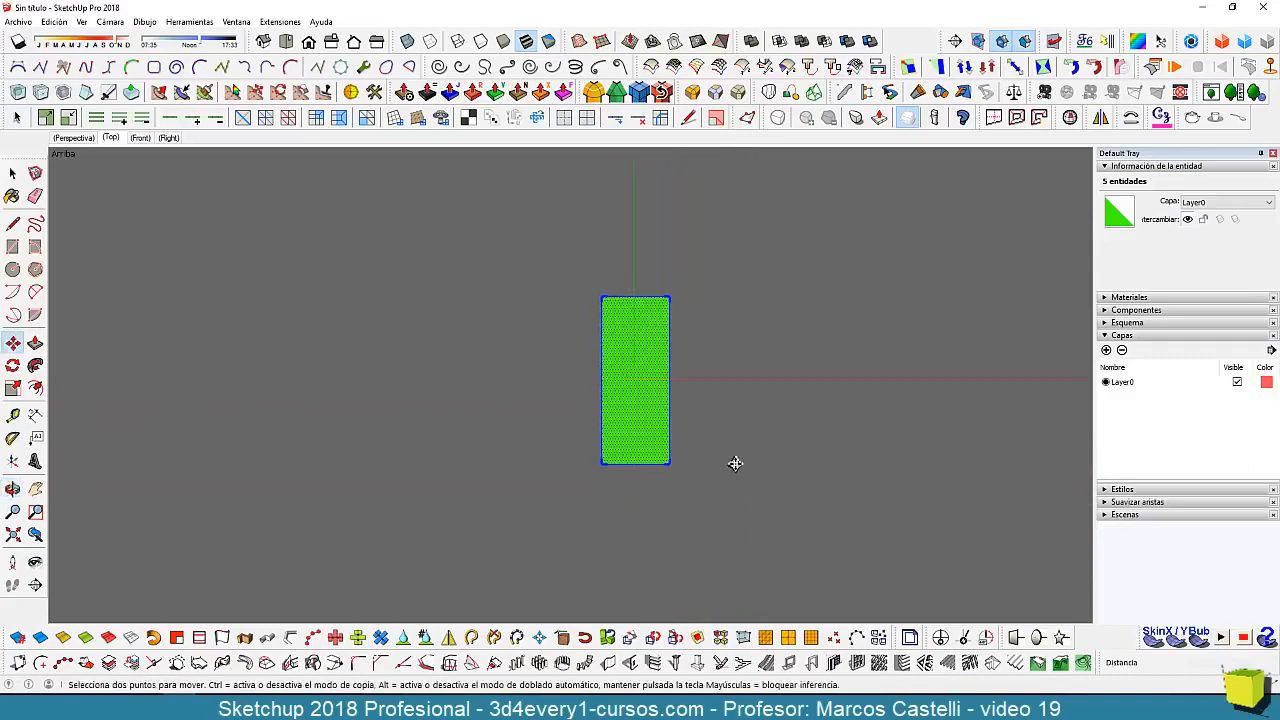
- Draw a 100 by 100 m rotated rectangle from the midpoint of the rectangle's right long edge, with its first side running diagonally downward
click(35, 246)
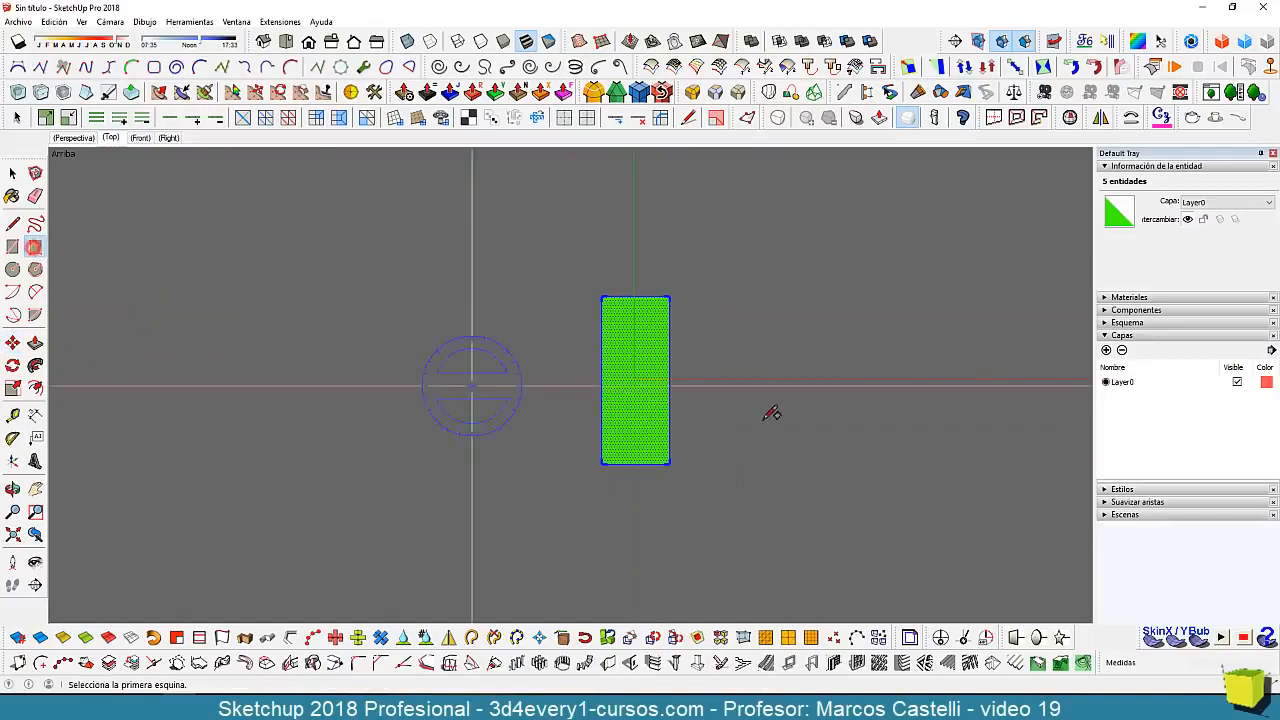
click(668, 380)
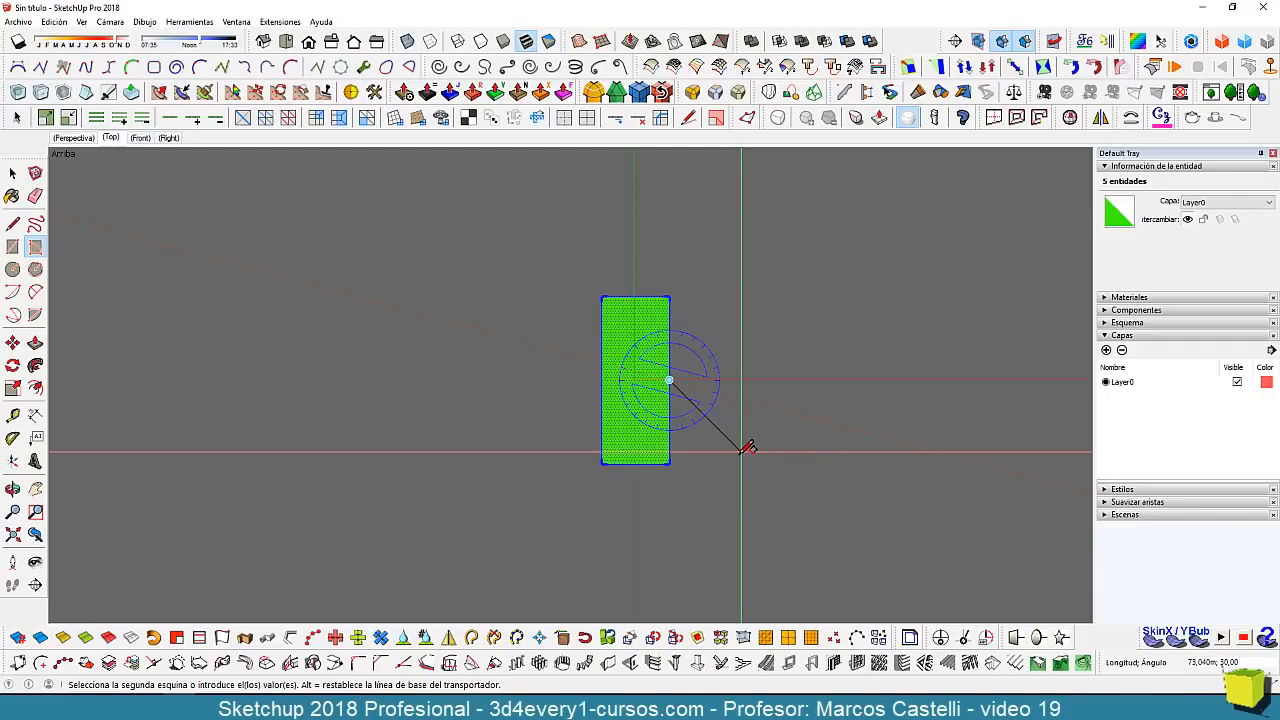
text(100)
key(Return)
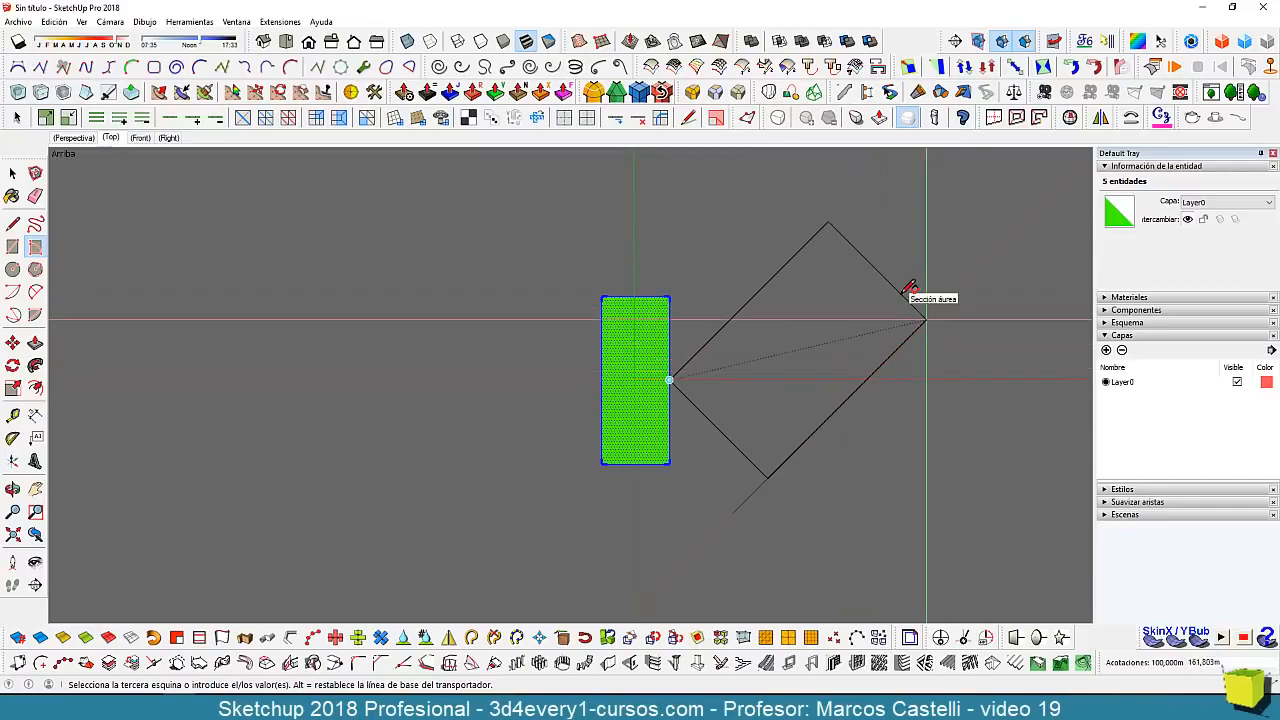
text(100)
key(Return)
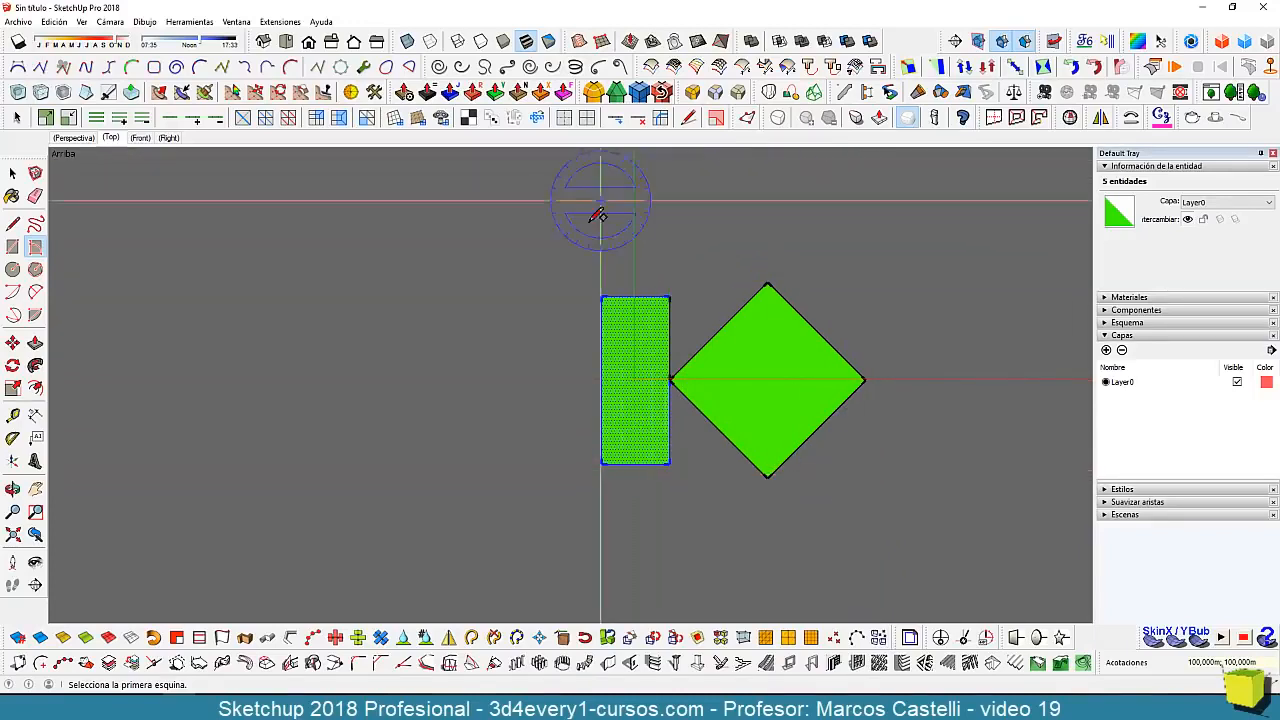
- Draw a 100 by 100 m rotated rectangle from the selected rectangle's upper-left corner, with its first side at 135°
click(601, 296)
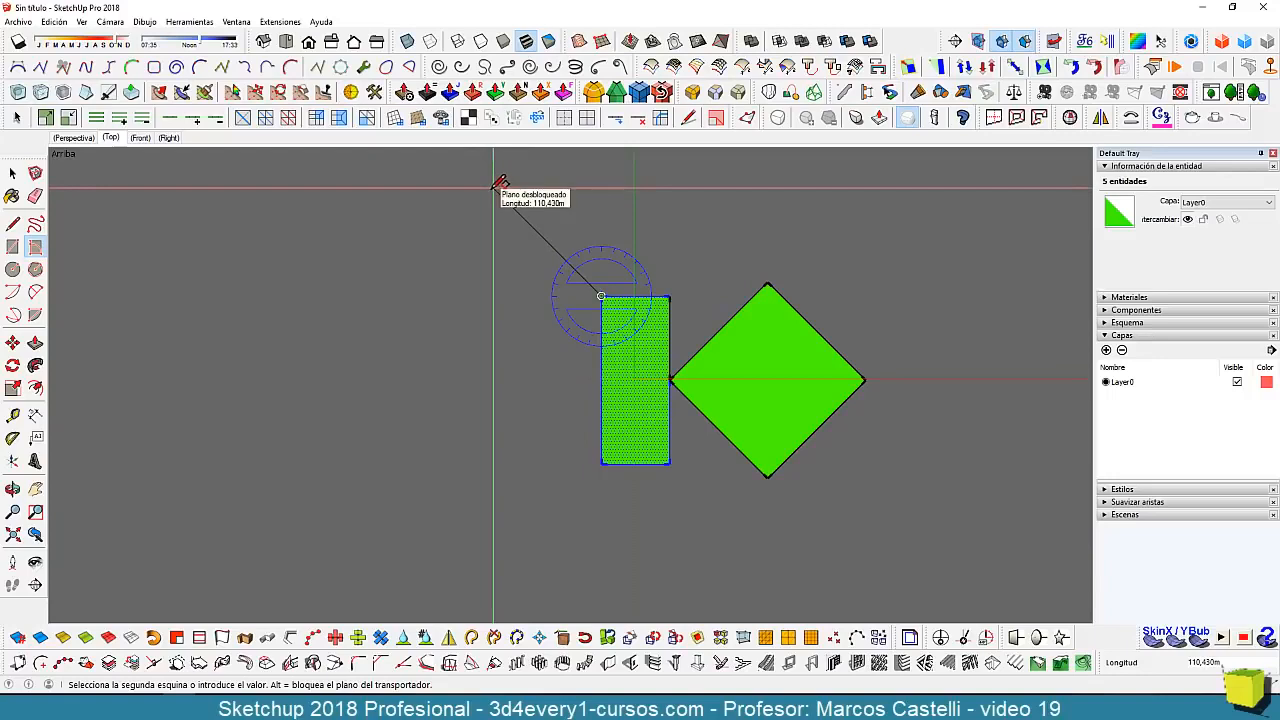
key(alt)
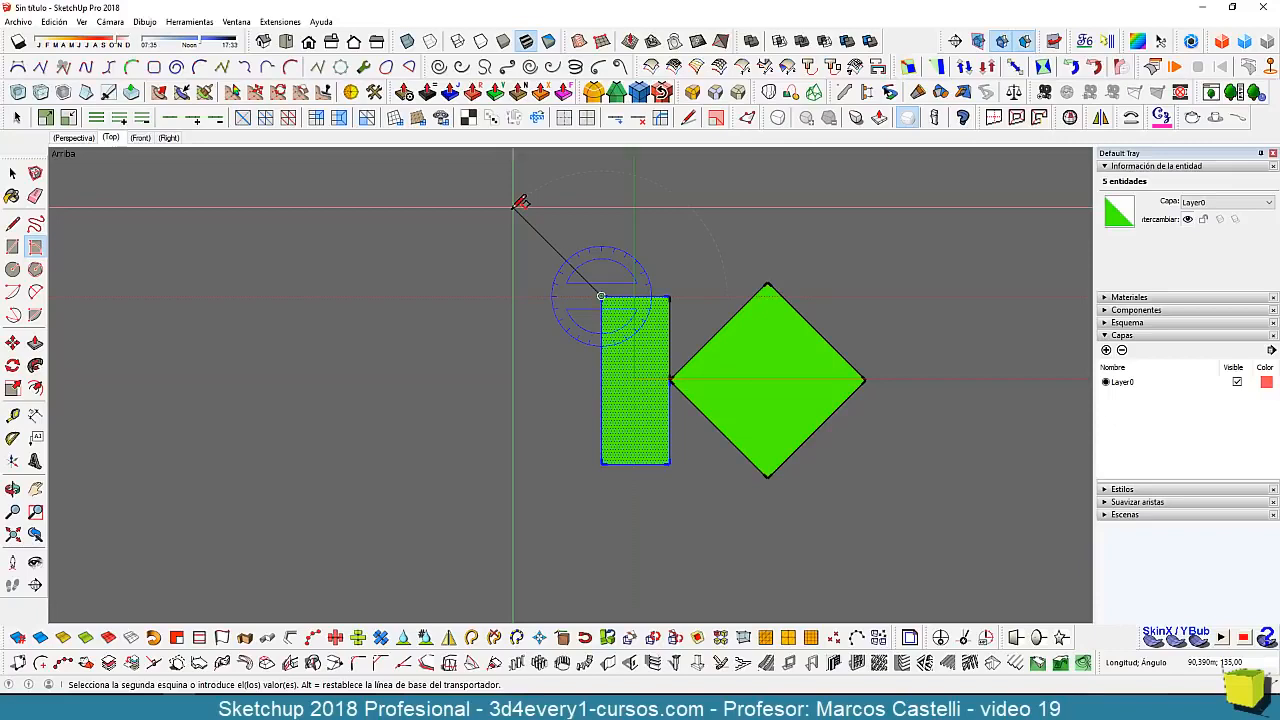
text(100;135)
key(Return)
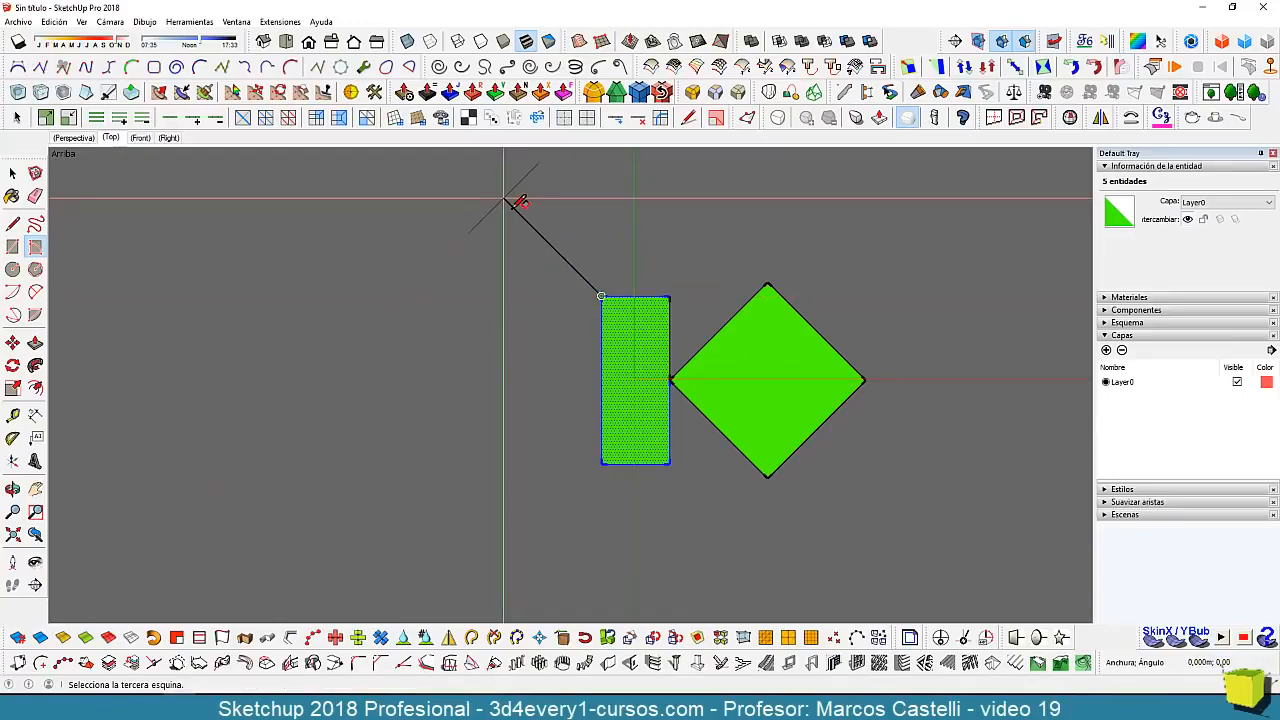
scroll(520, 212, down, 1)
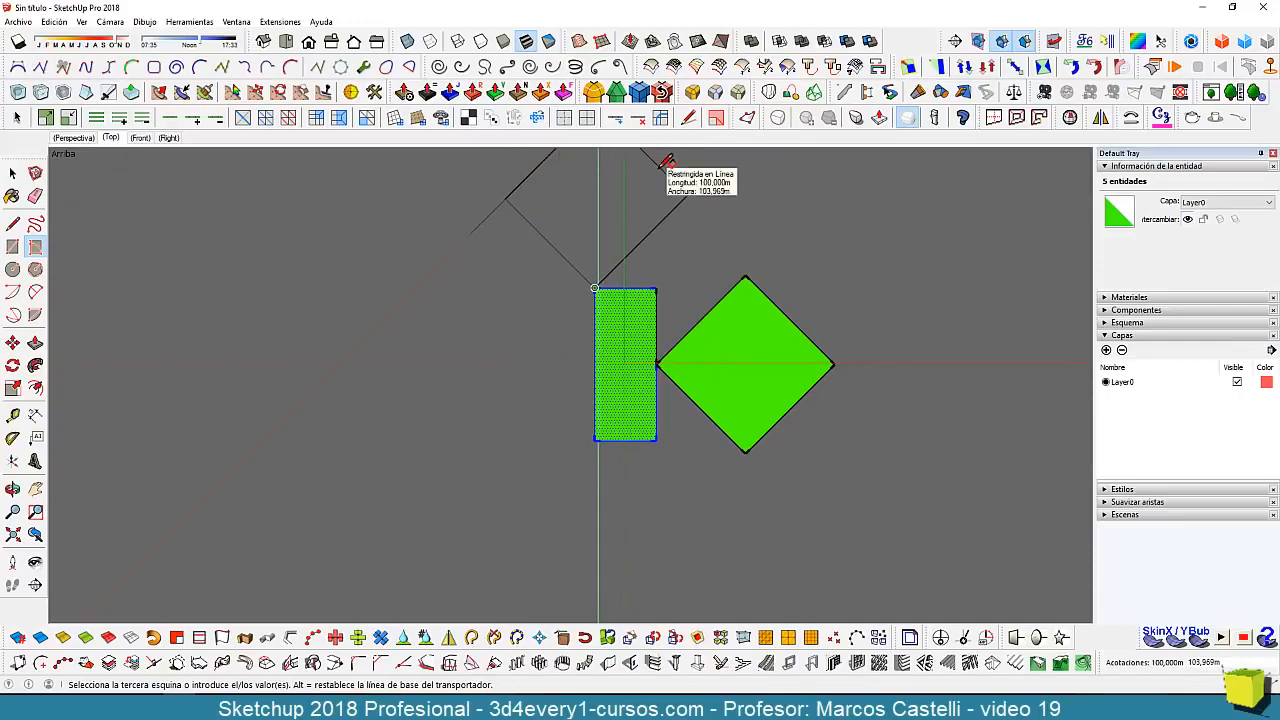
text(1)
key(Return)
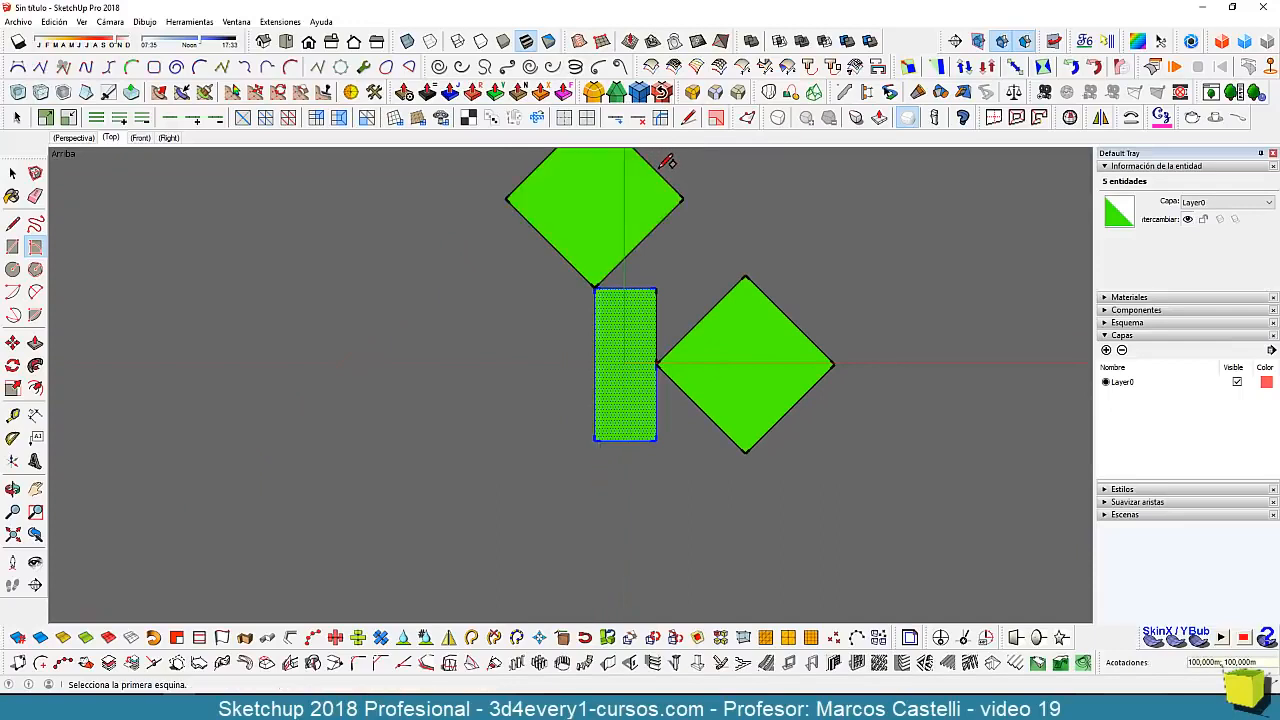
scroll(696, 408, down, 4)
scroll(689, 428, up, 3)
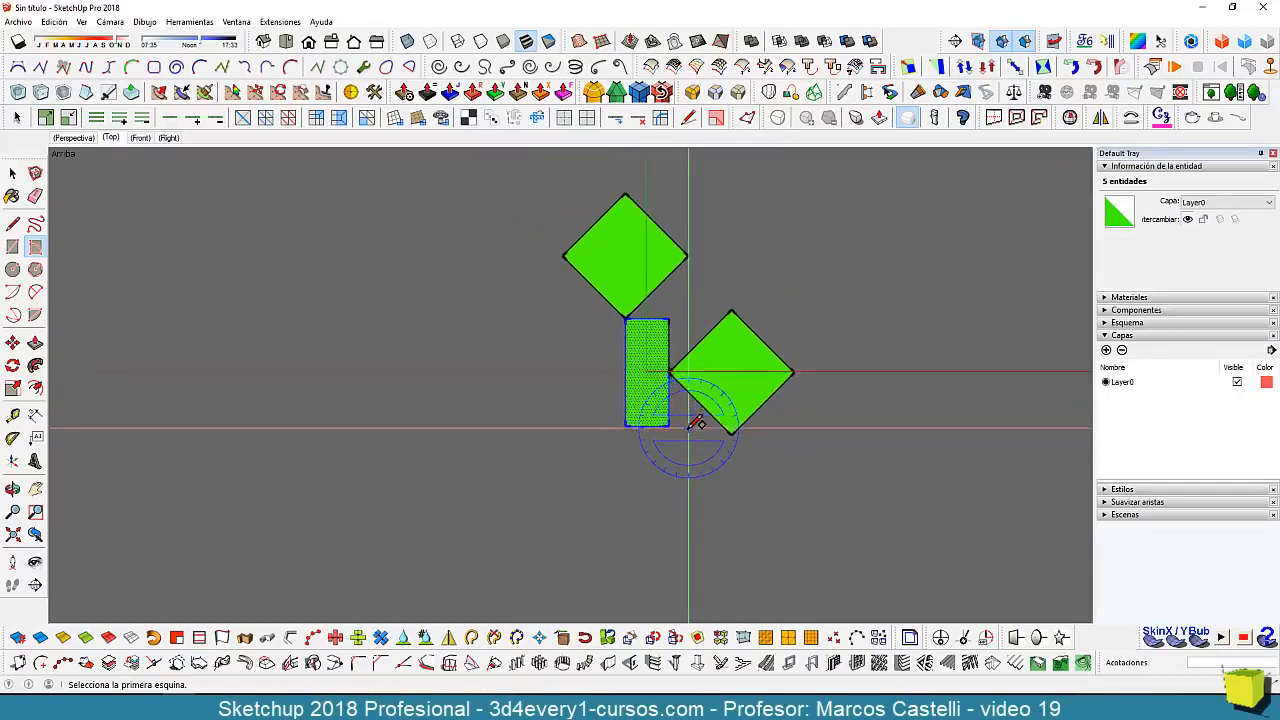
key(space)
scroll(592, 278, up, 2)
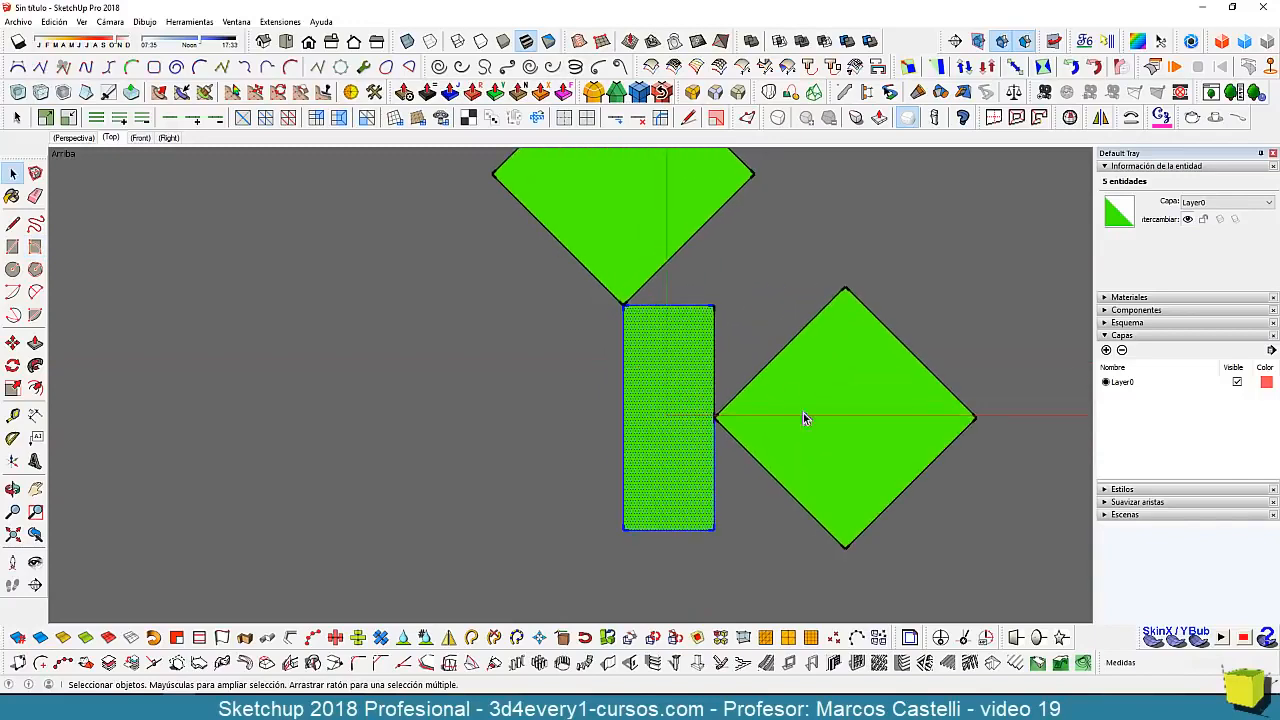
scroll(831, 446, down, 3)
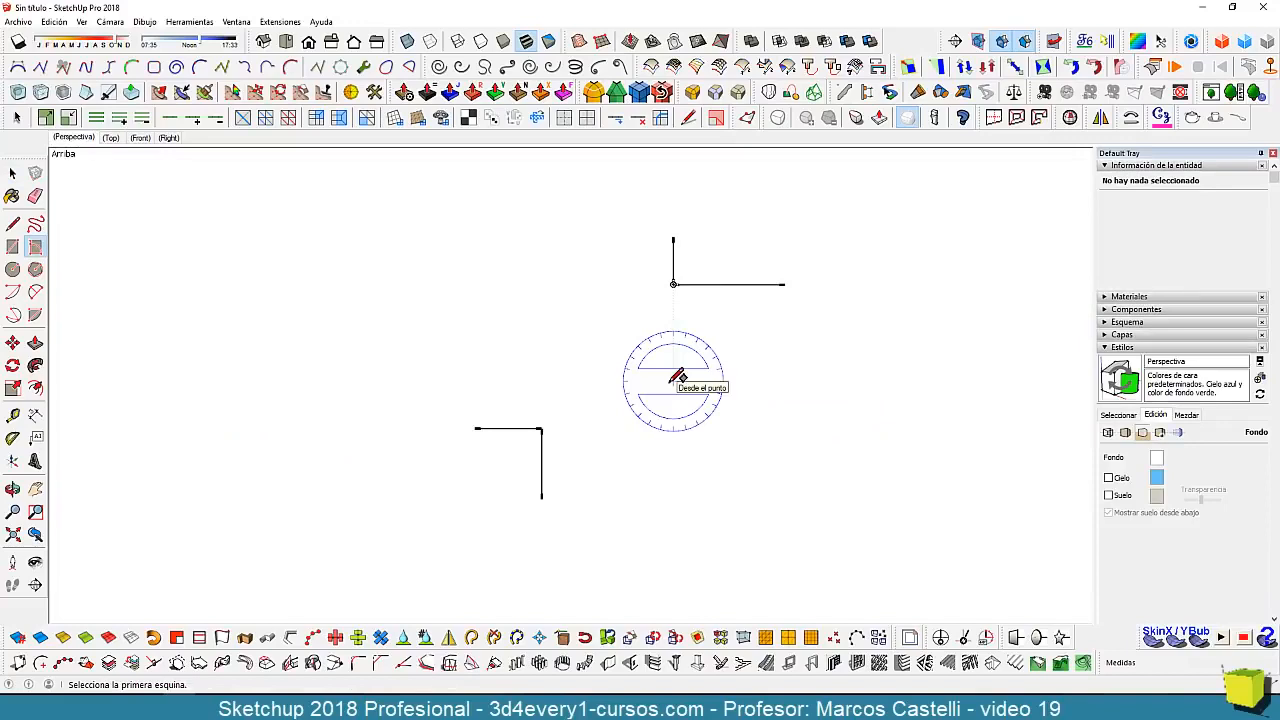
- Try a rotated rectangle about 79,355 by 117,208 m with its first side joining the corners of both L-shaped outlines, and undo it
key(space)
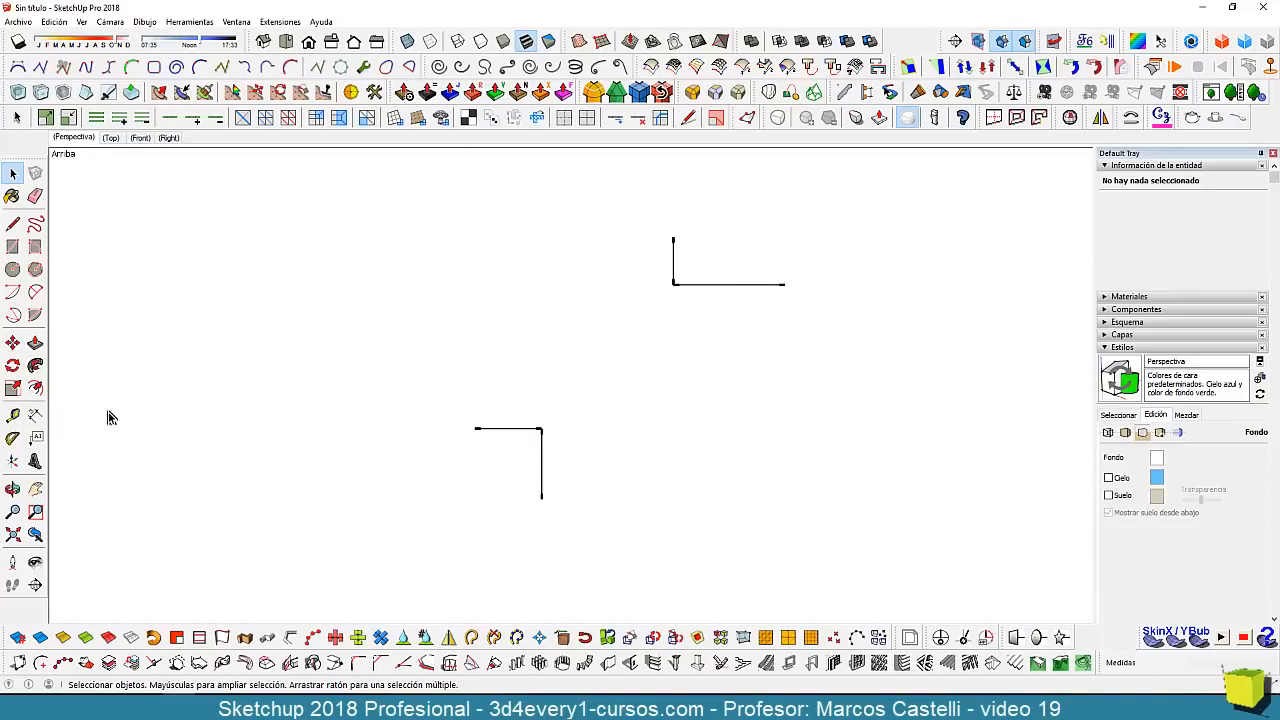
click(35, 247)
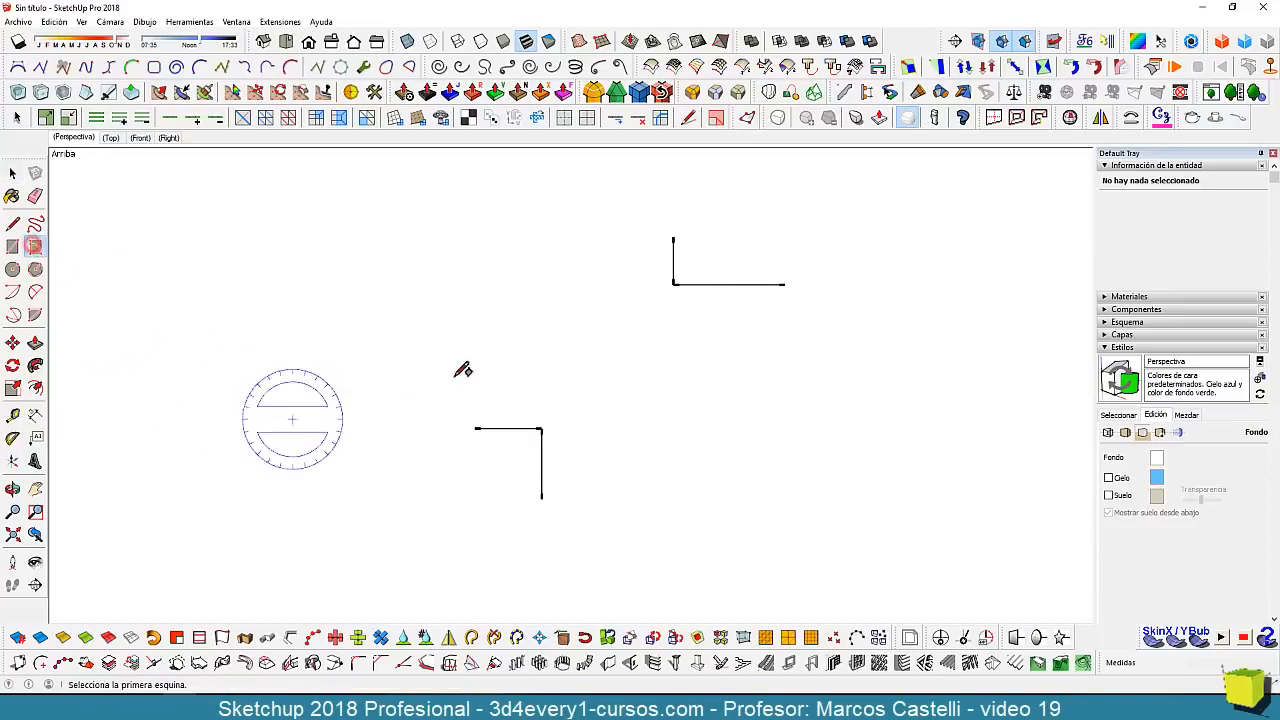
click(541, 428)
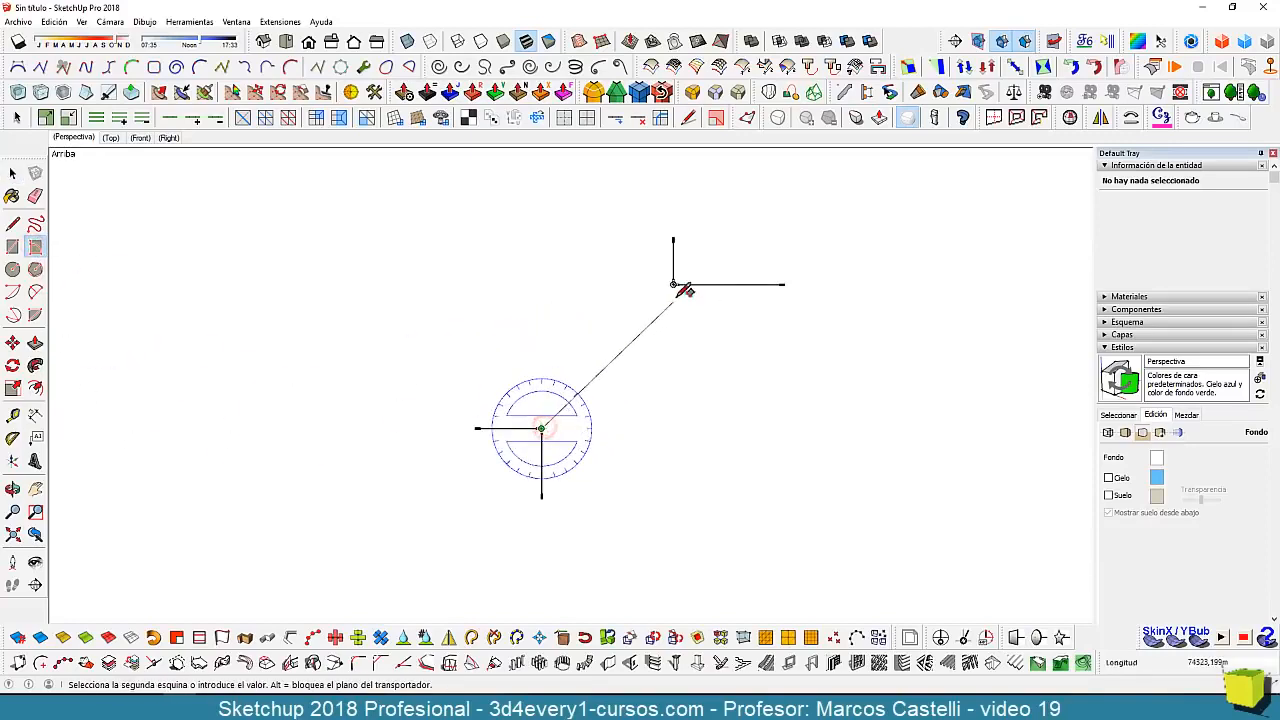
click(674, 284)
click(912, 452)
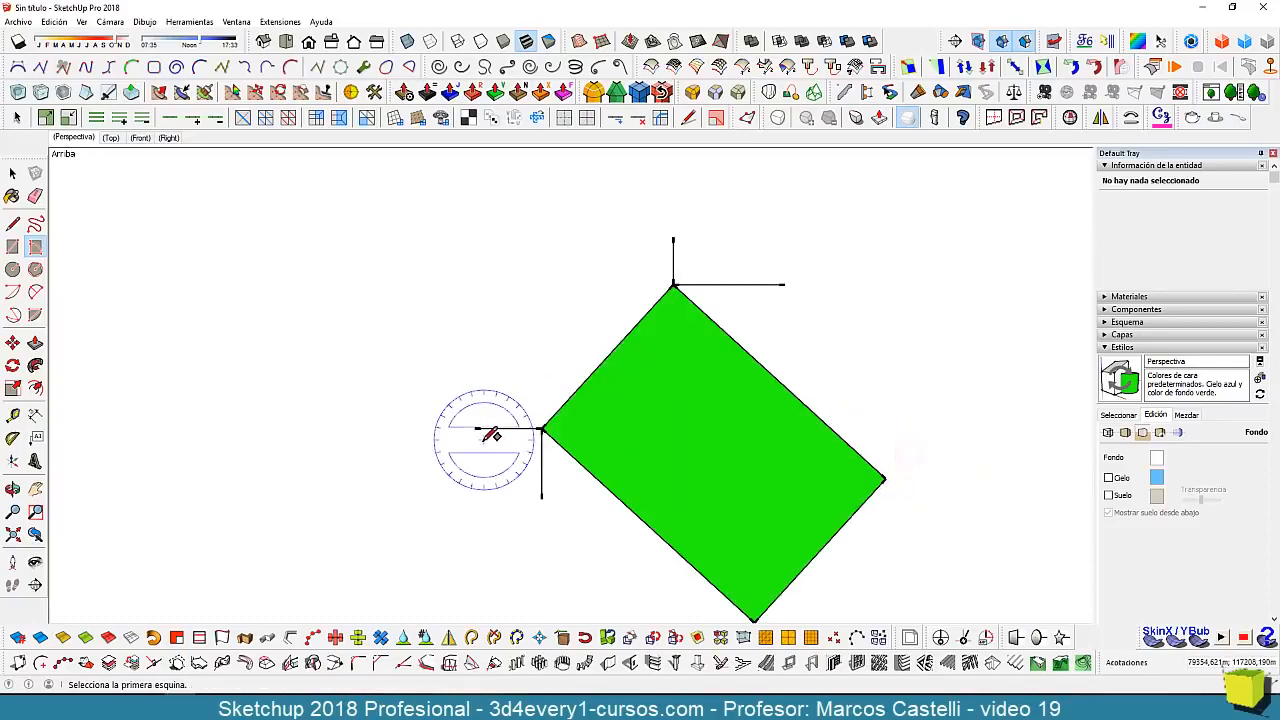
key(ctrl+z)
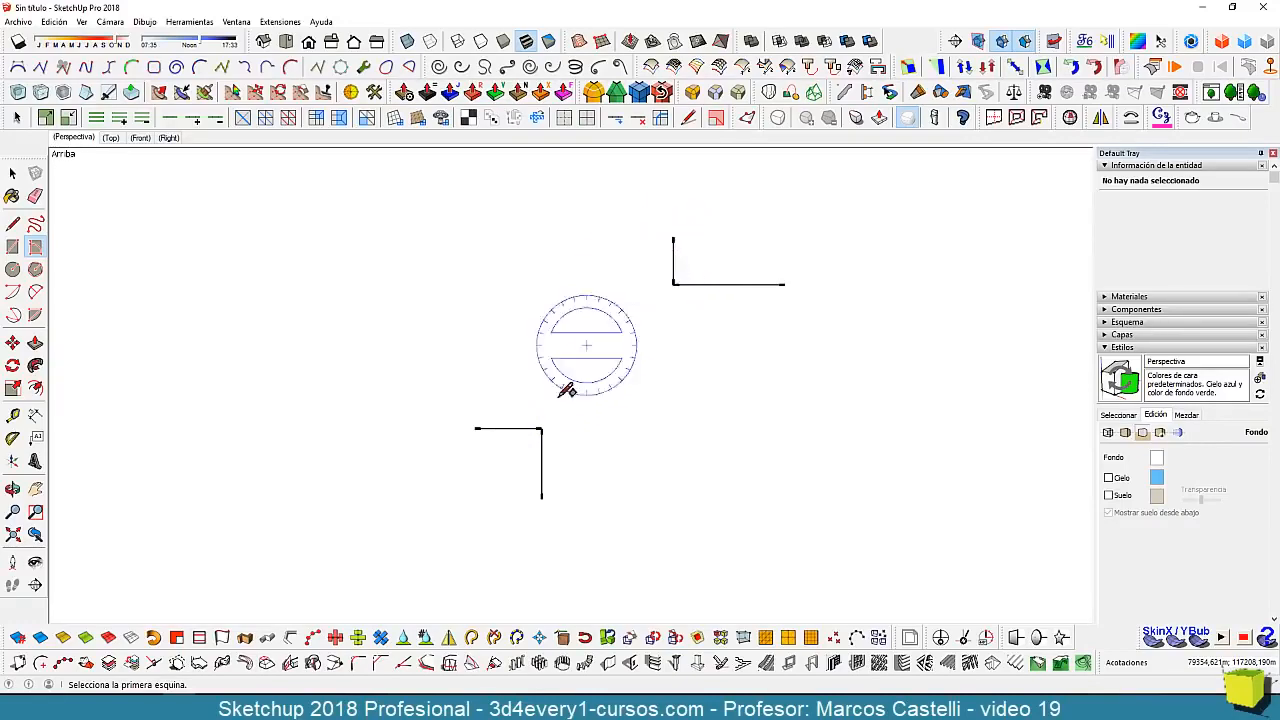
- Draw a diagonal line about 116,352 m long from the lower L-shaped outline's corner and build a perpendicular rectangle against it with lines
click(12, 223)
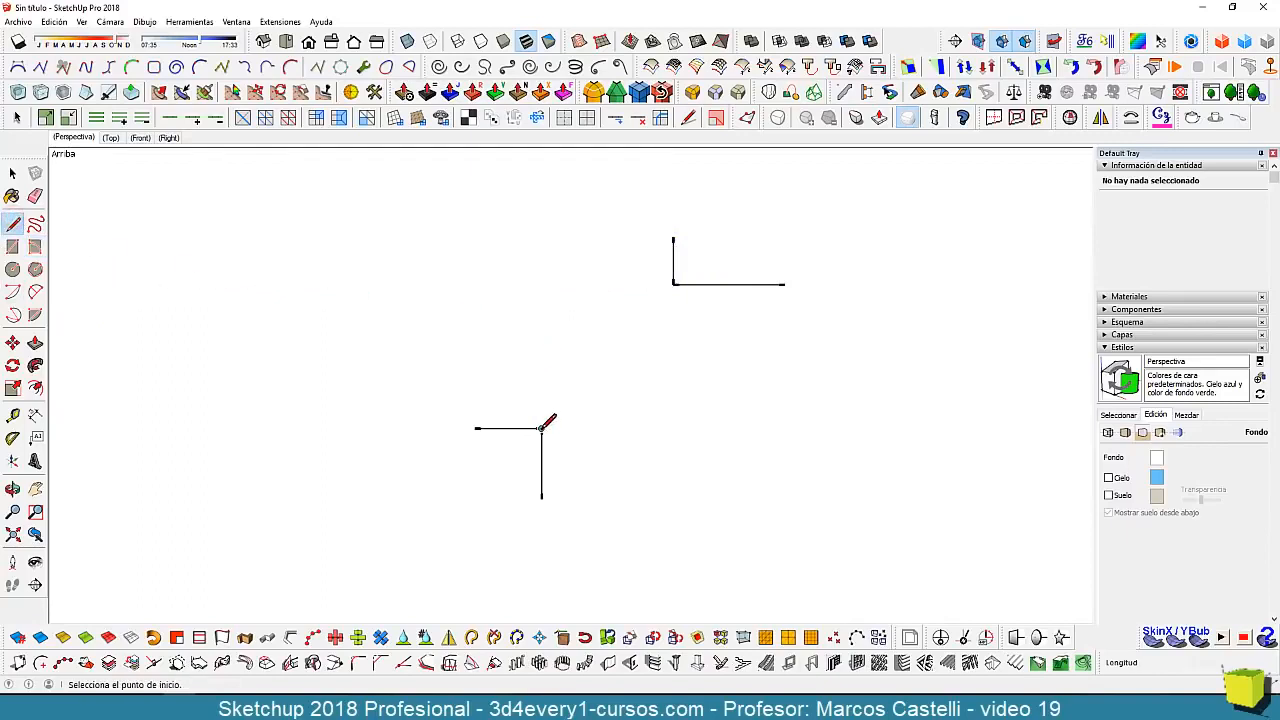
click(541, 428)
click(695, 188)
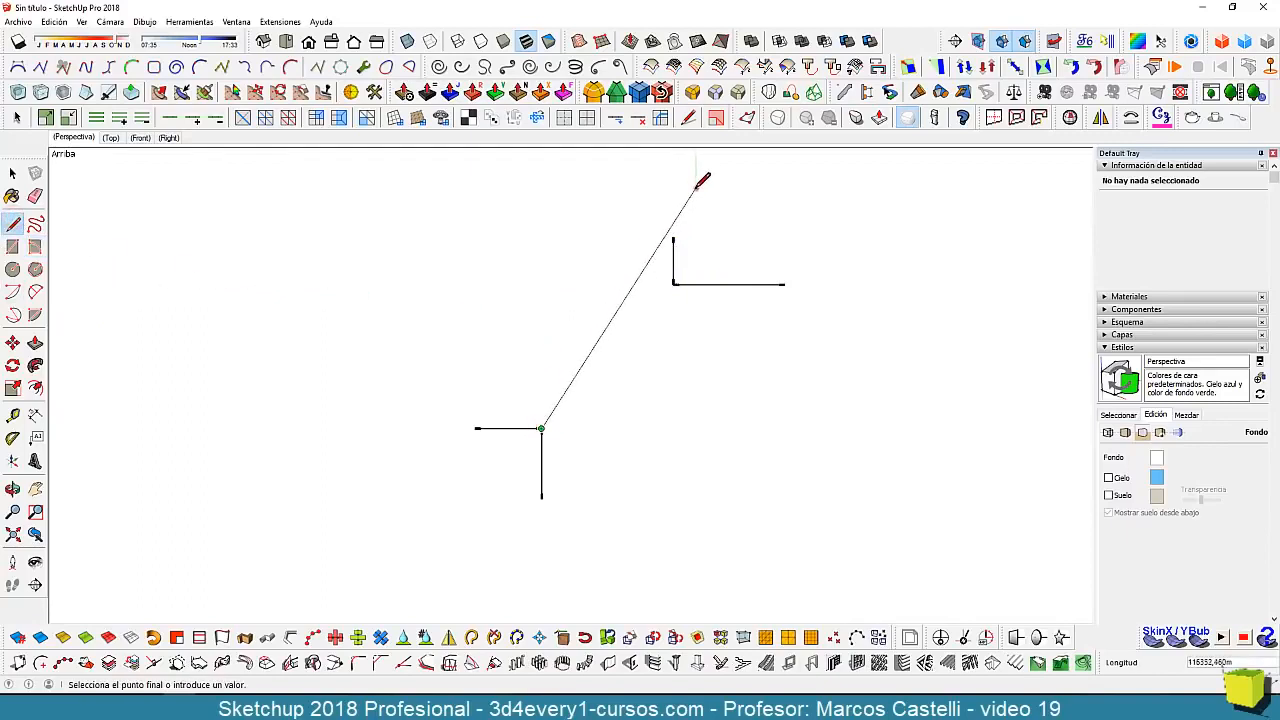
key(Escape)
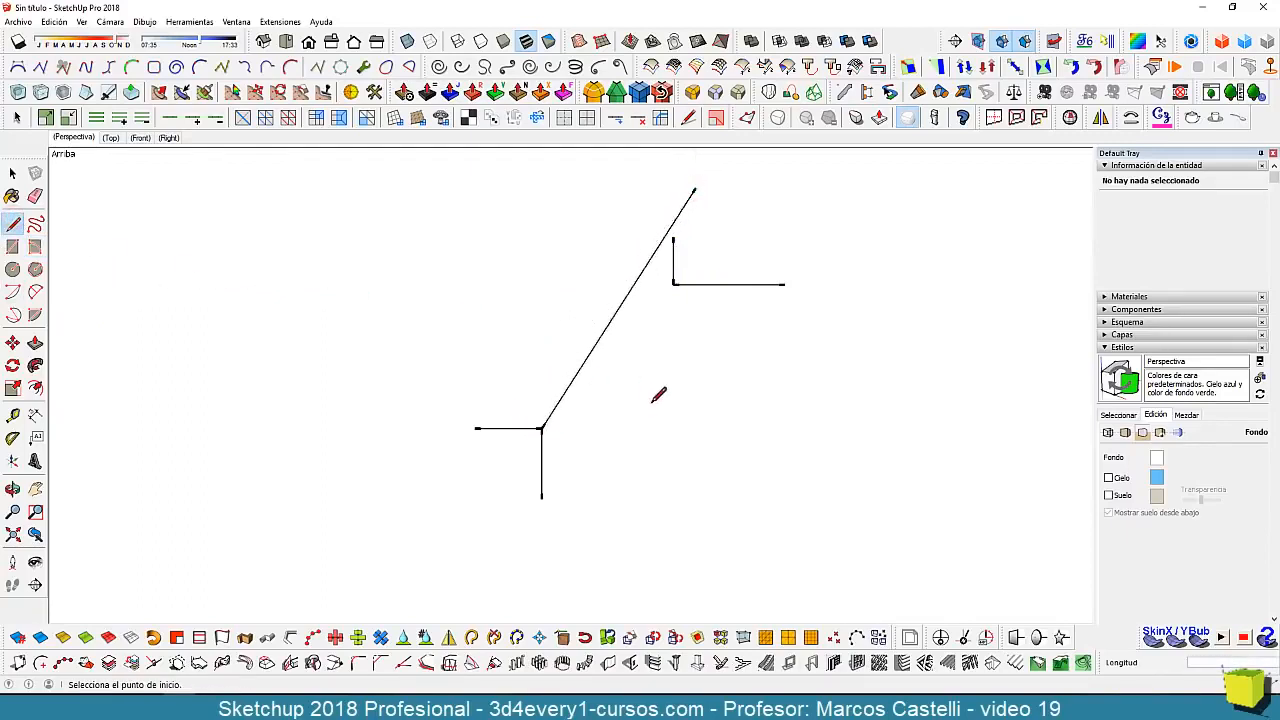
click(633, 284)
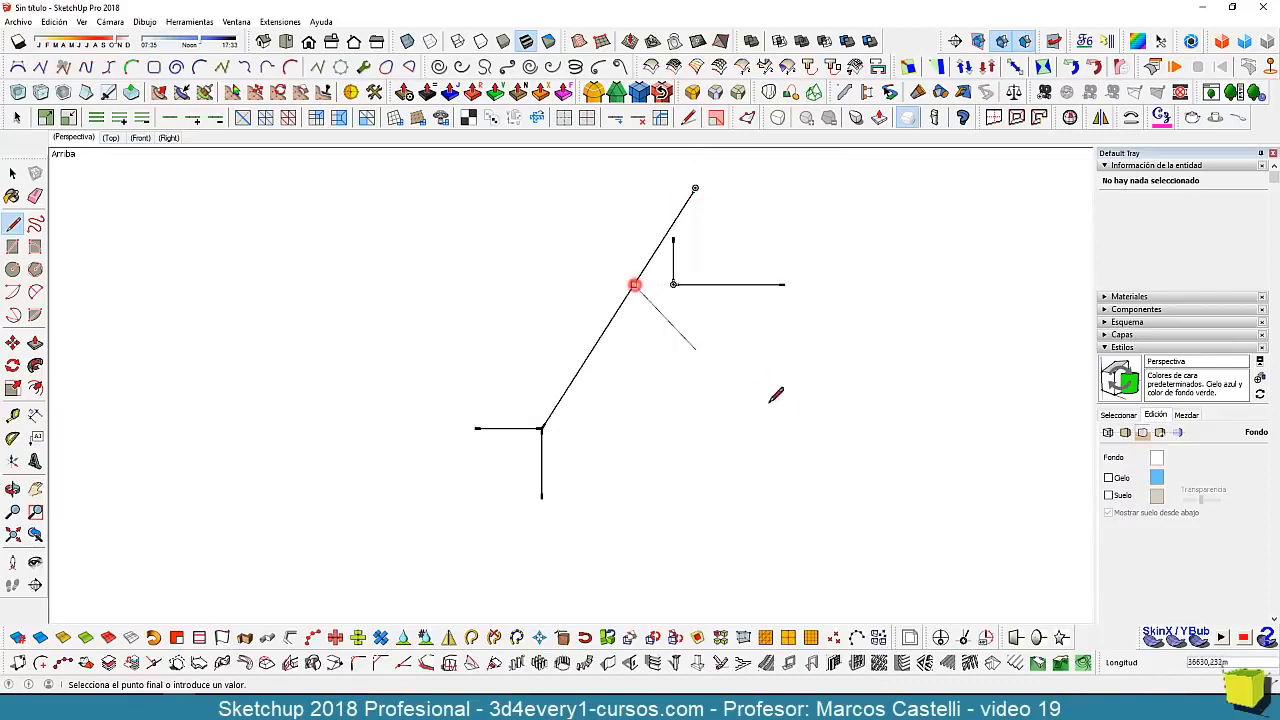
click(833, 411)
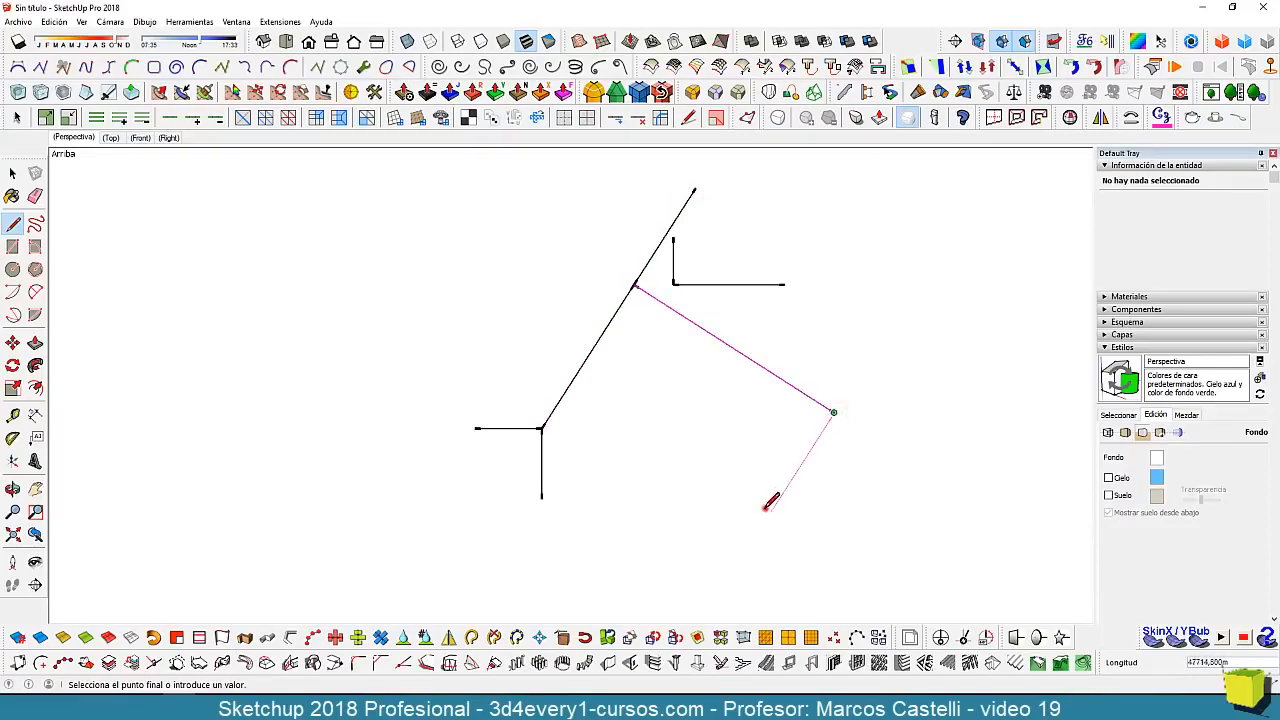
click(770, 508)
click(572, 380)
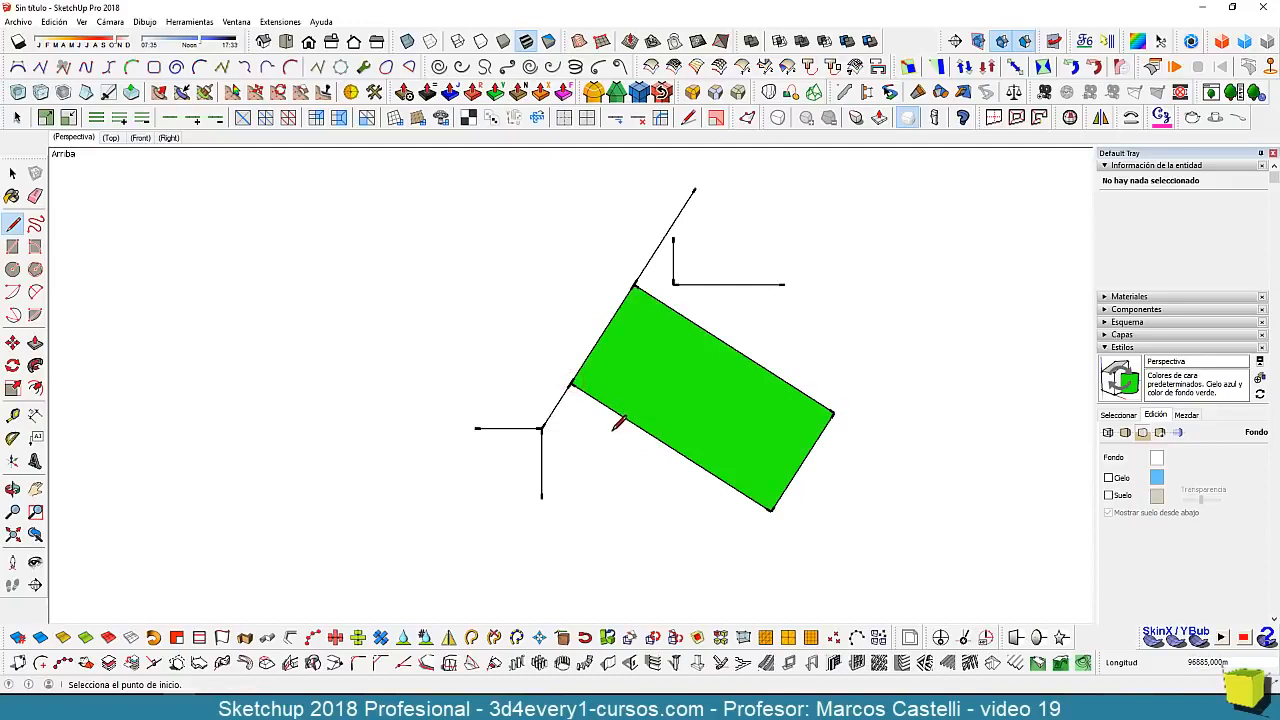
- Erase the line-drawn rectangle and the diagonal line, keeping only the two L-shaped outlines
key(e)
click(790, 465)
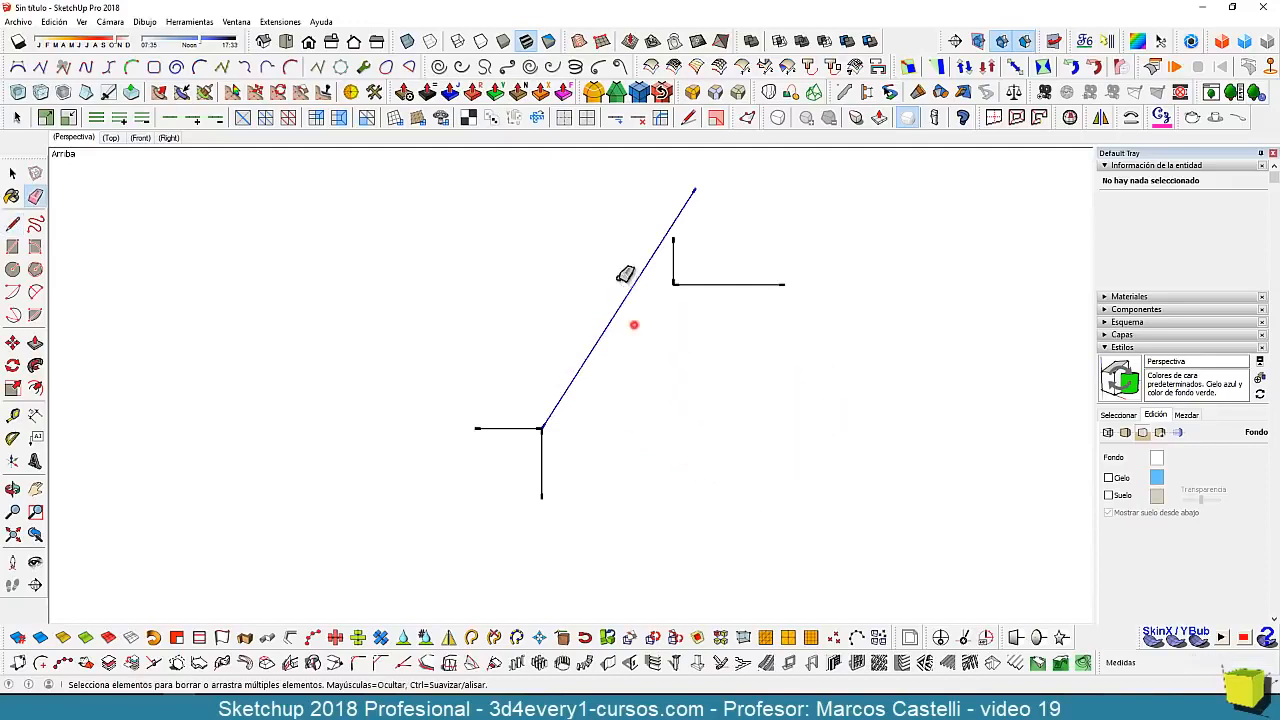
click(634, 323)
key(space)
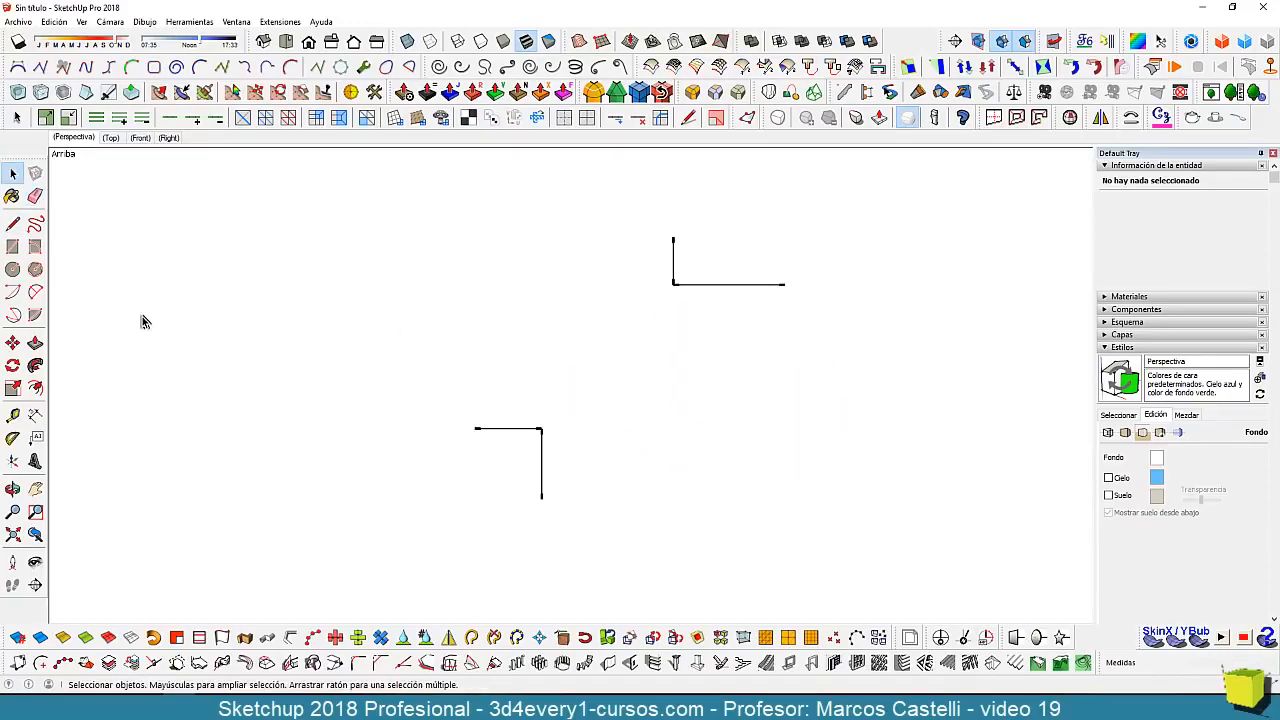
click(35, 247)
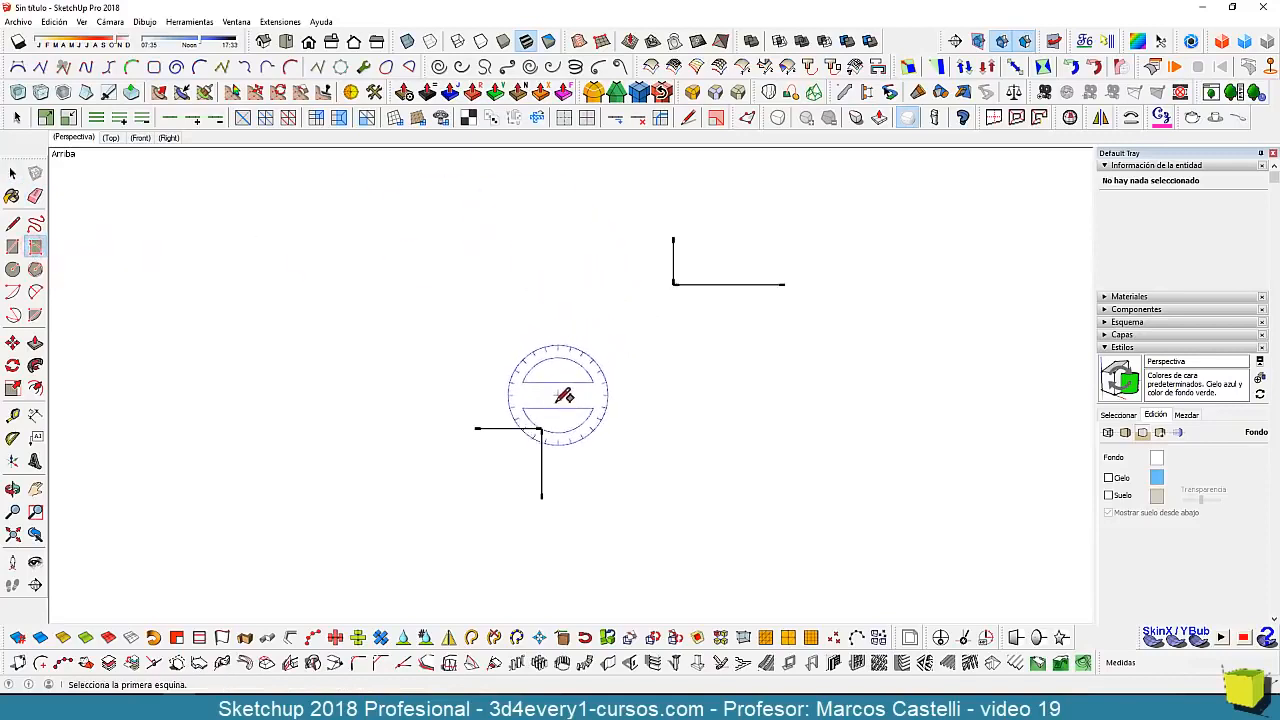
click(541, 428)
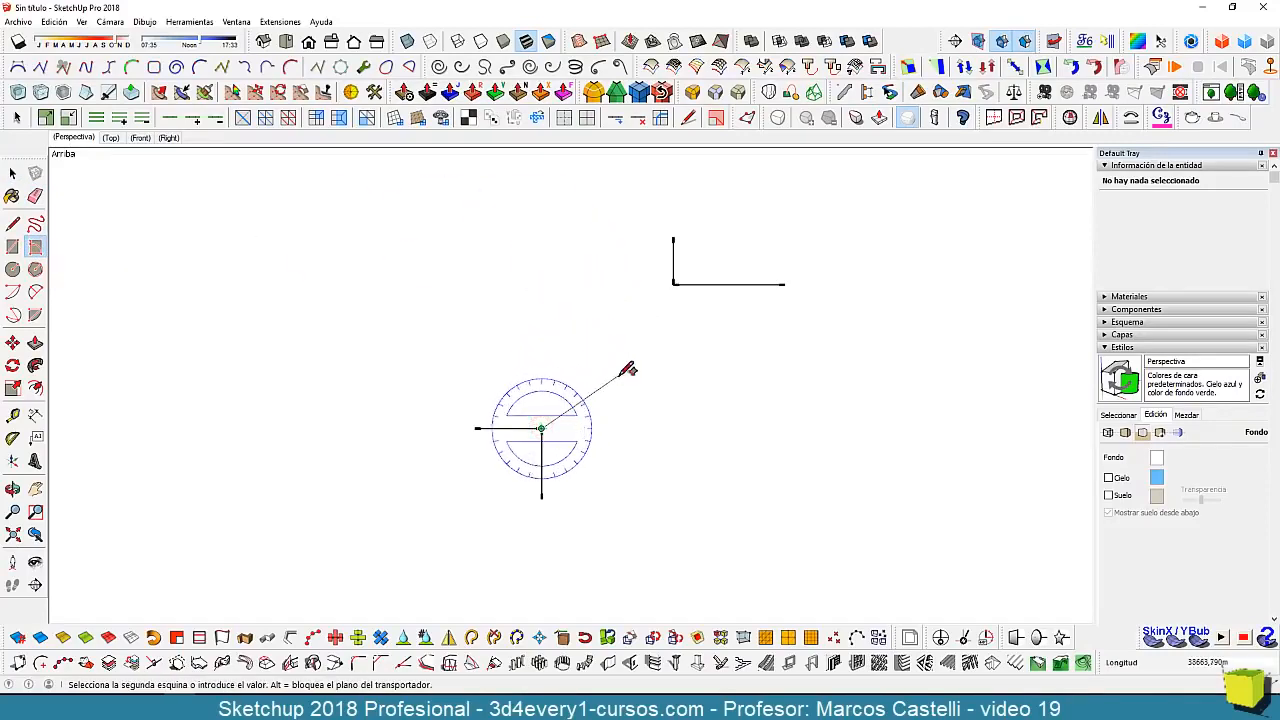
click(674, 283)
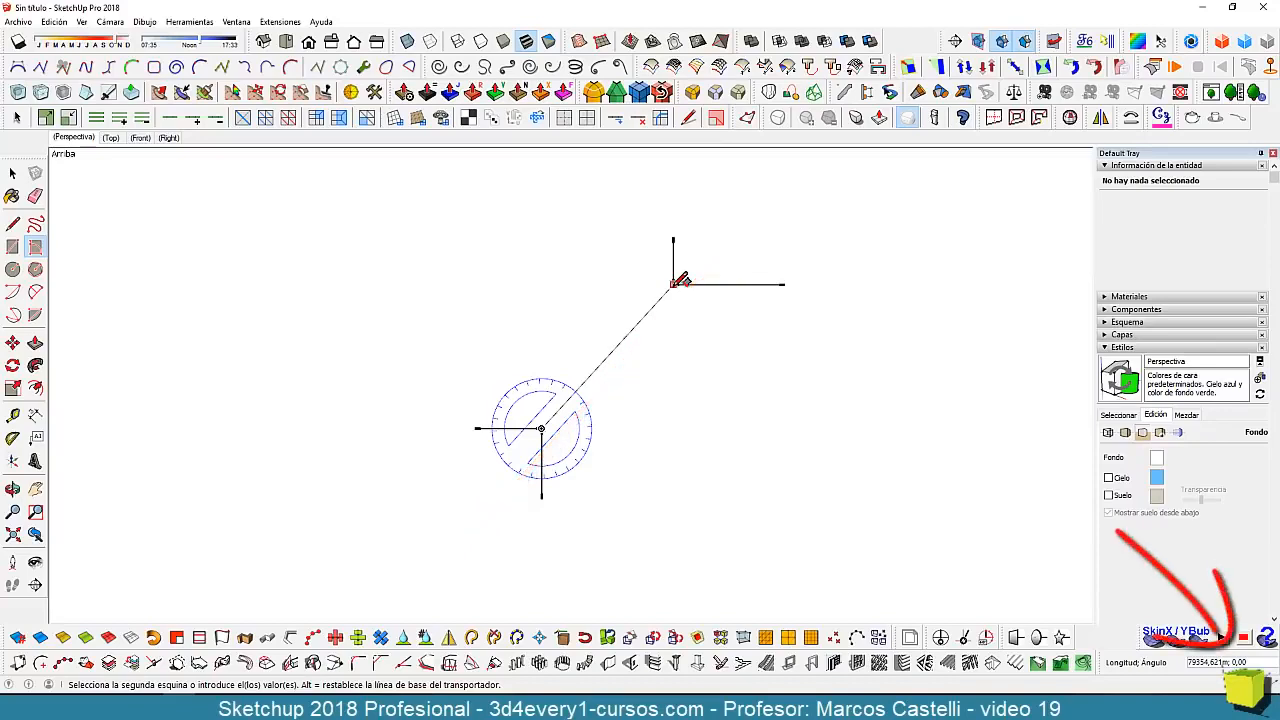
click(680, 280)
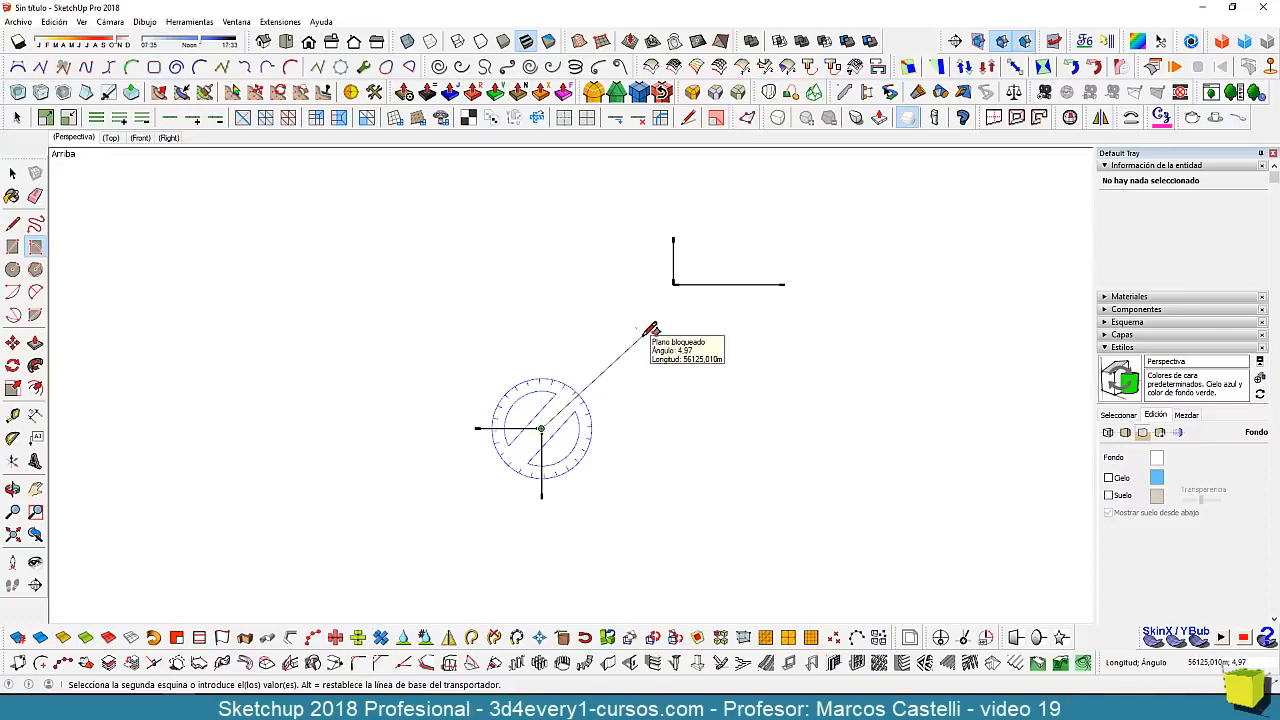
key(Escape)
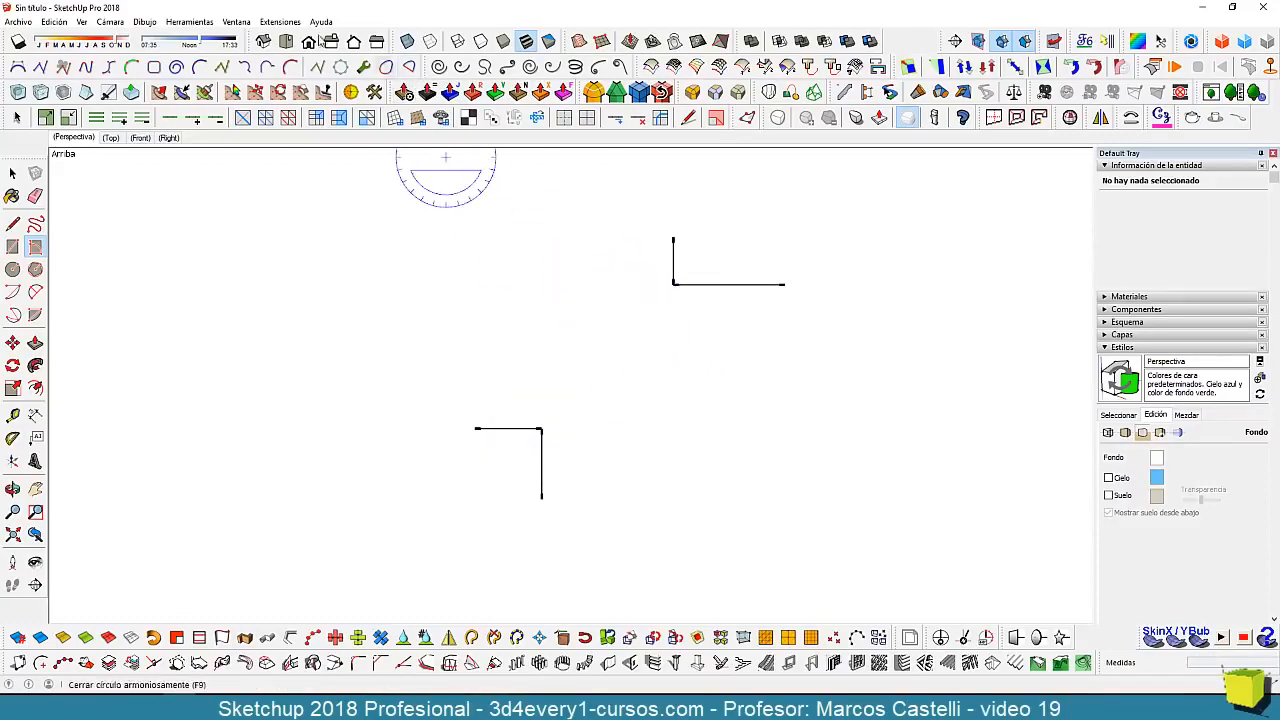
- Set the model's angle snapping interval to 5.00 degrees in the units settings
click(236, 22)
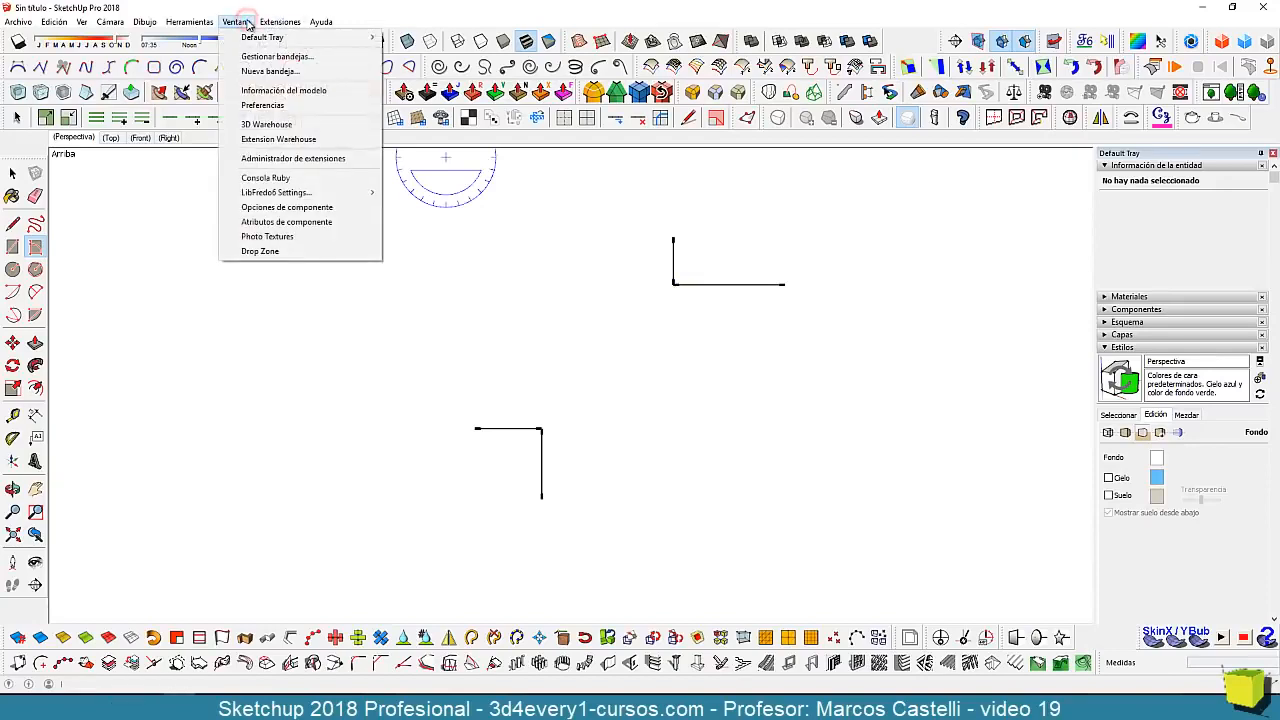
click(290, 91)
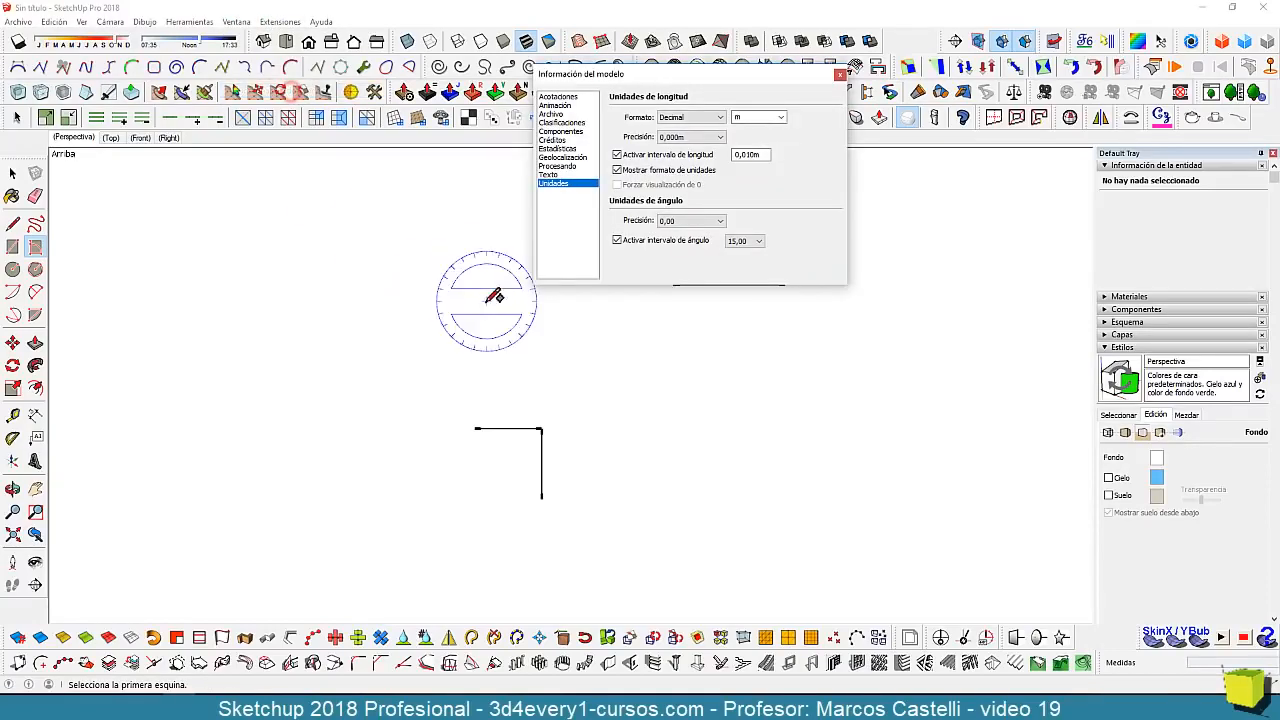
click(745, 241)
click(737, 262)
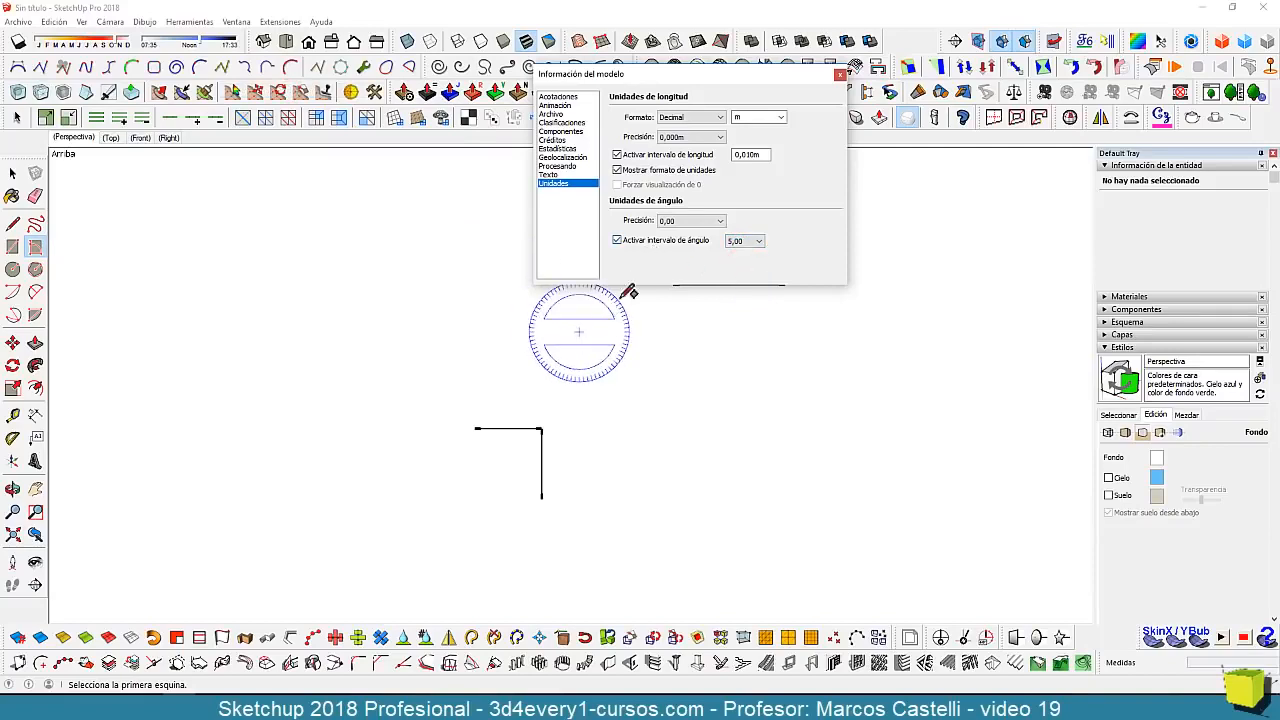
click(839, 76)
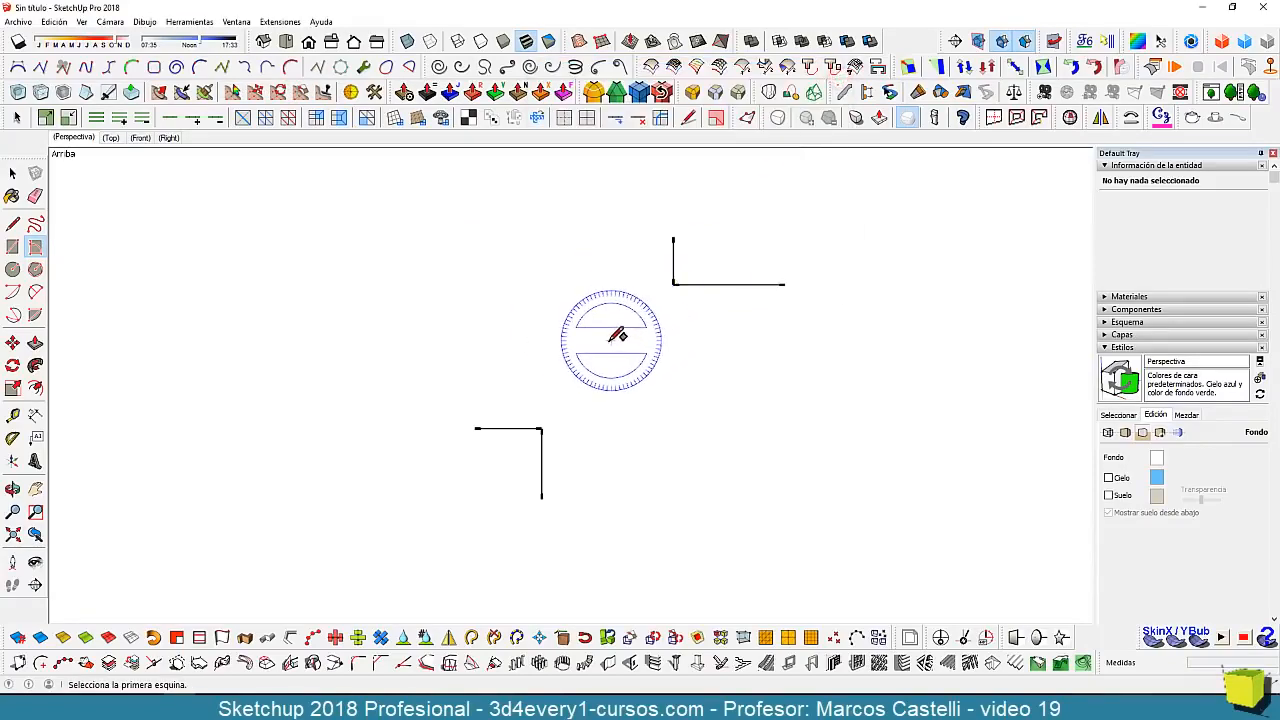
- Draw a rotated rectangle about 71,800 by 74,164 m from the lower outline's corner, its first side at 10° to the line joining both corners
click(541, 428)
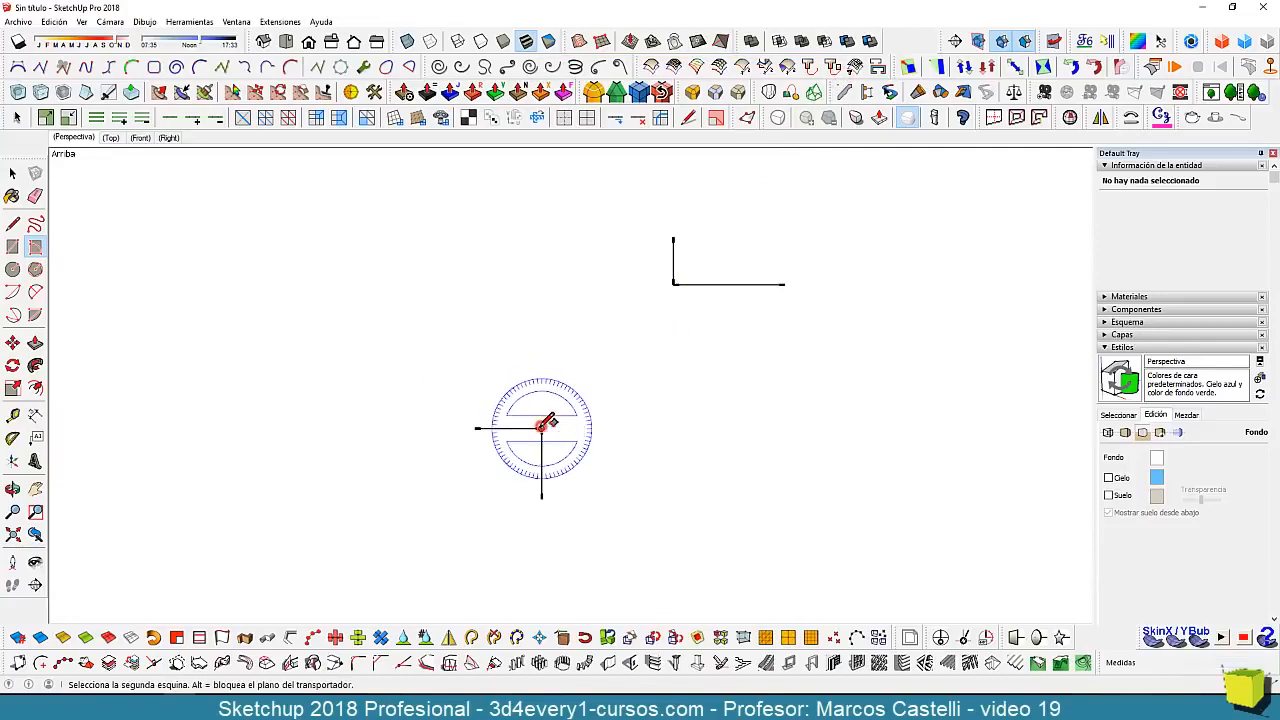
click(674, 284)
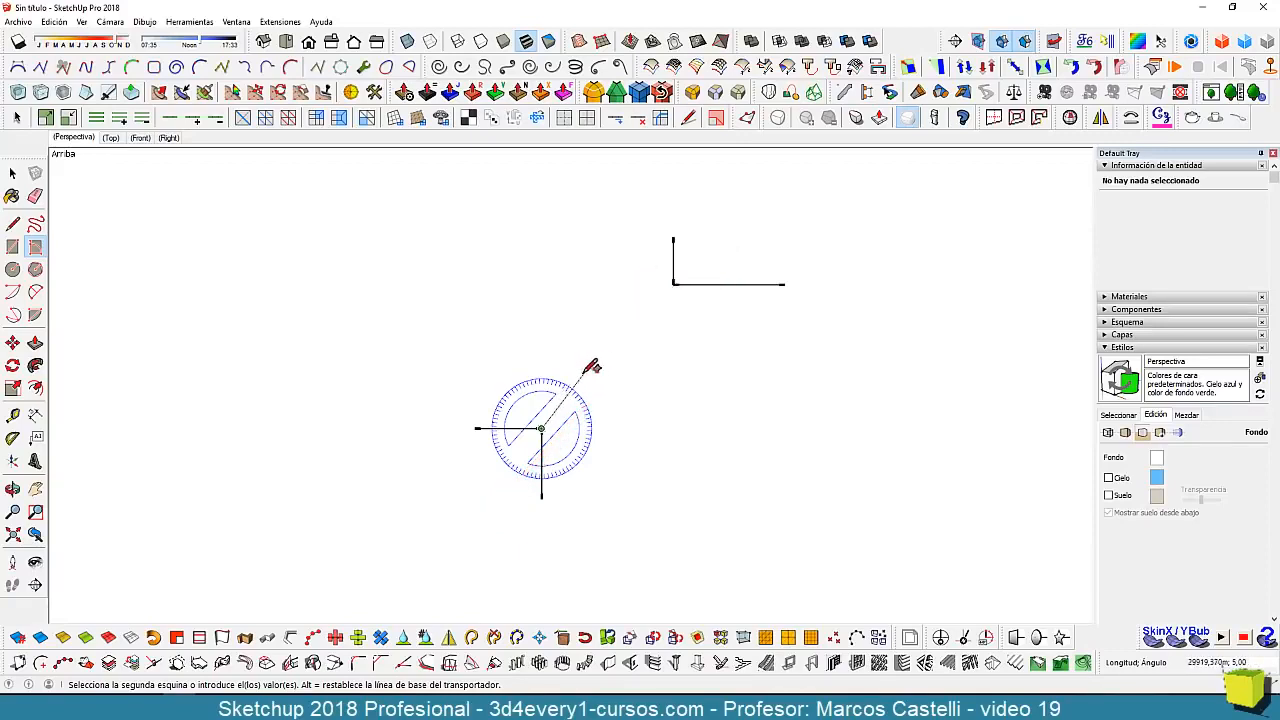
scroll(583, 375, up, 2)
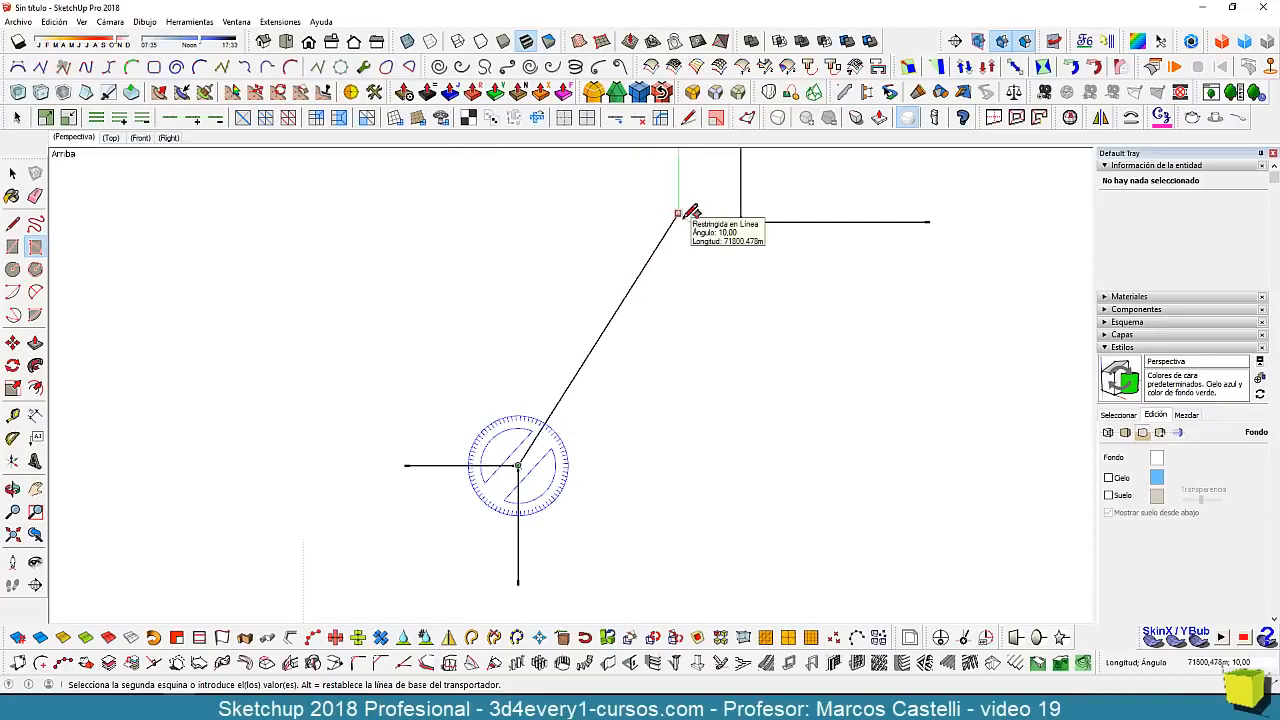
click(677, 214)
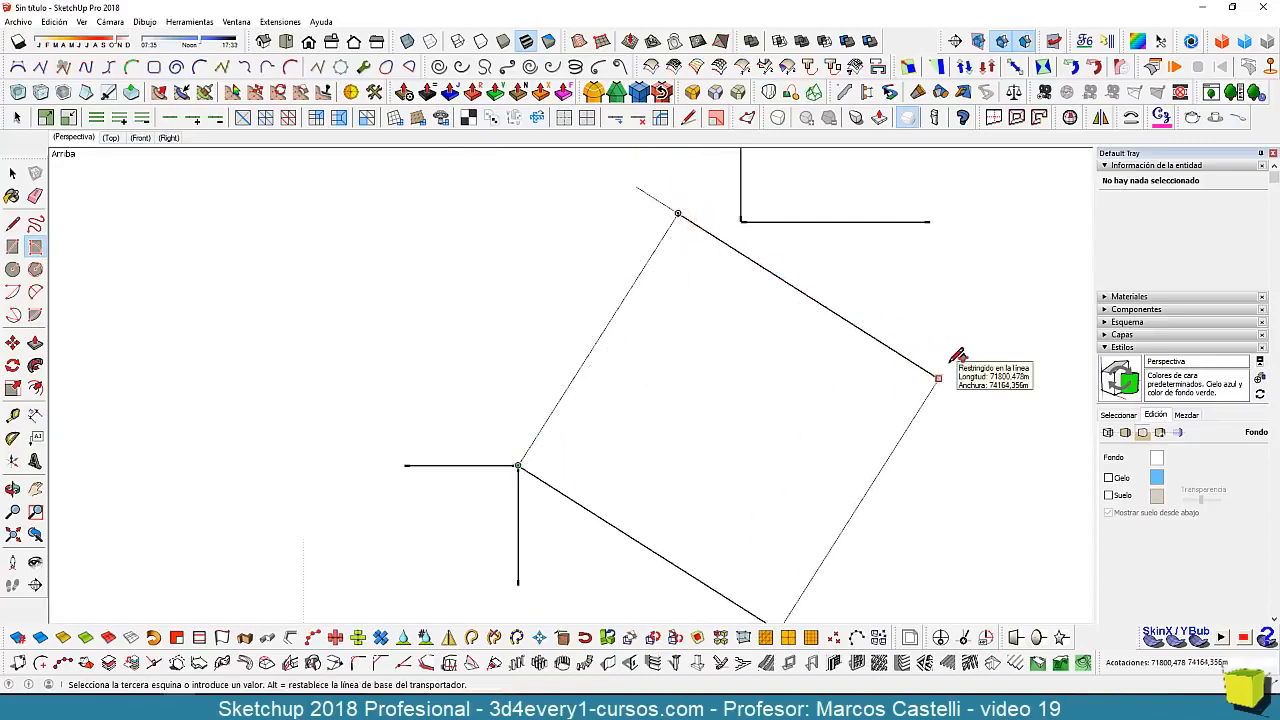
click(940, 376)
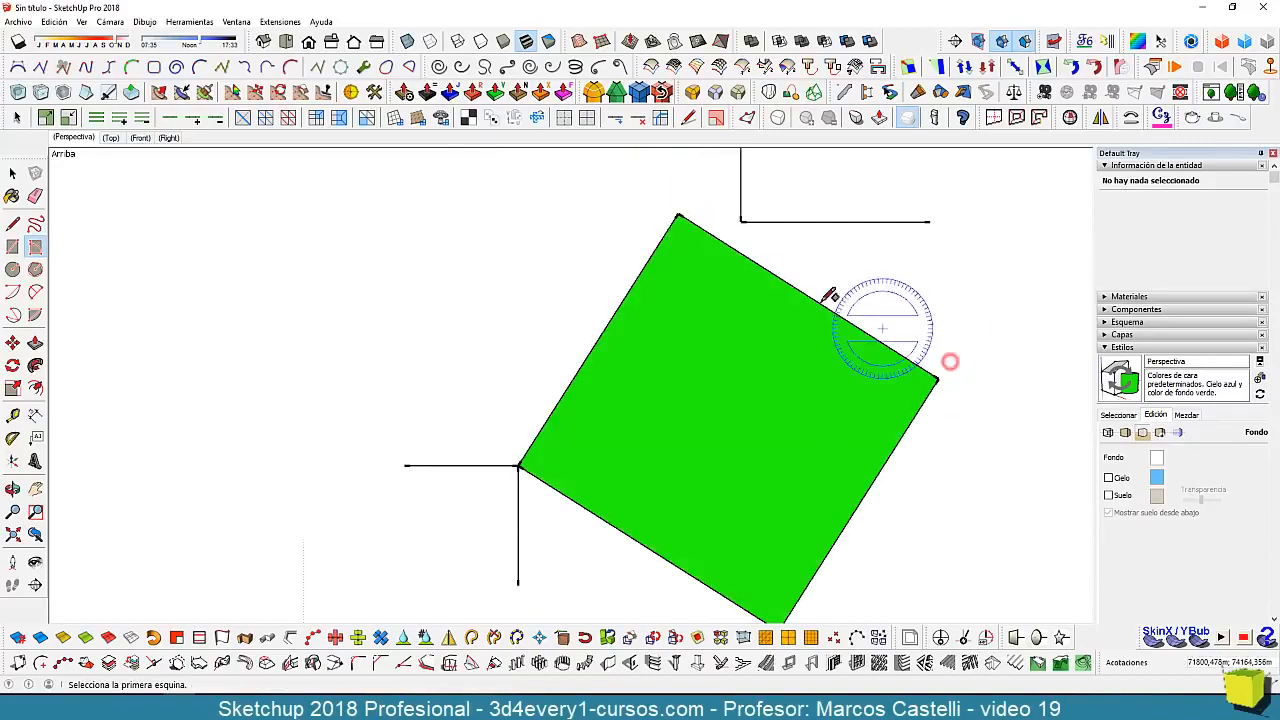
- Draw a straight line across the green rectangle joining the corners of the lower and upper L-shaped outlines
scroll(737, 277, down, 4)
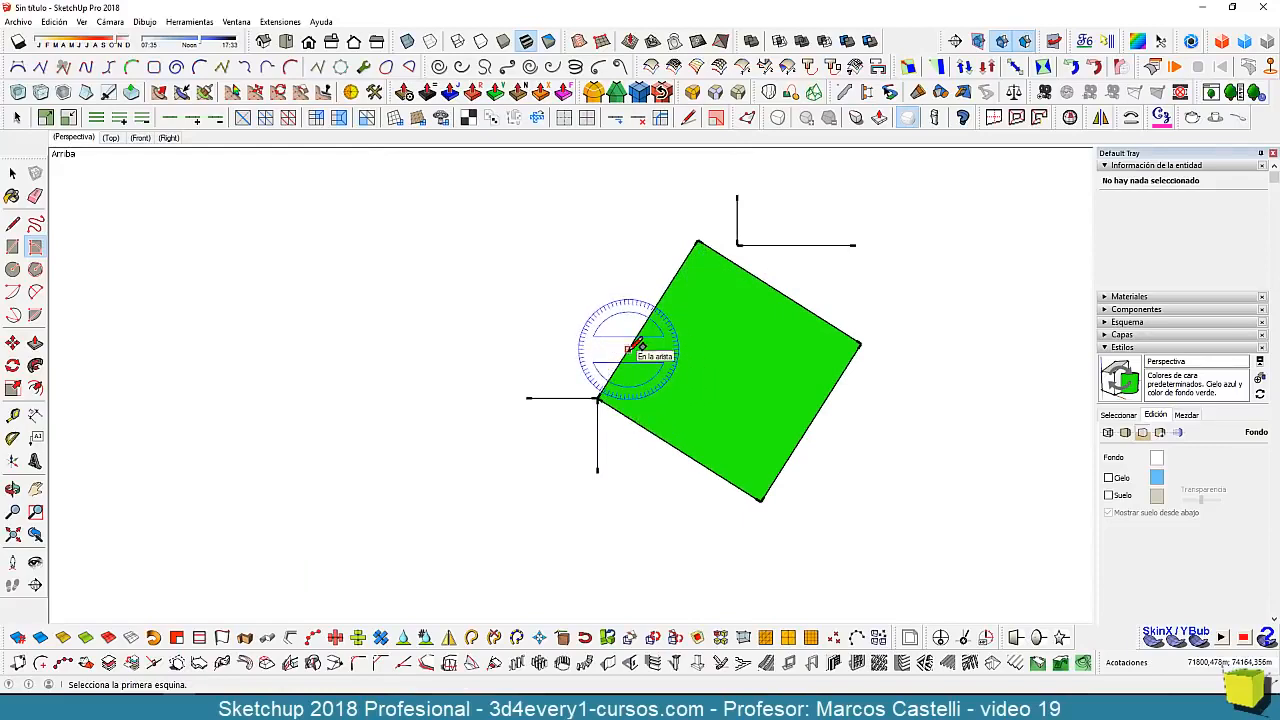
scroll(628, 352, up, 2)
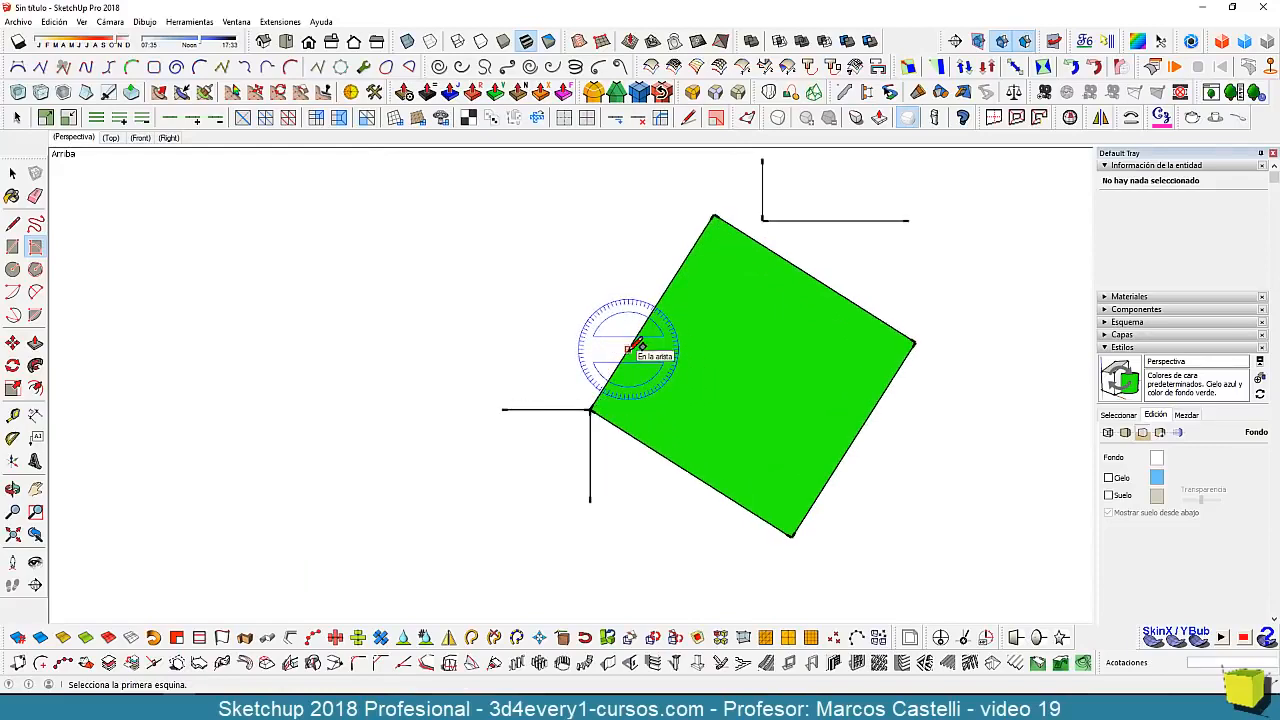
key(l)
click(591, 408)
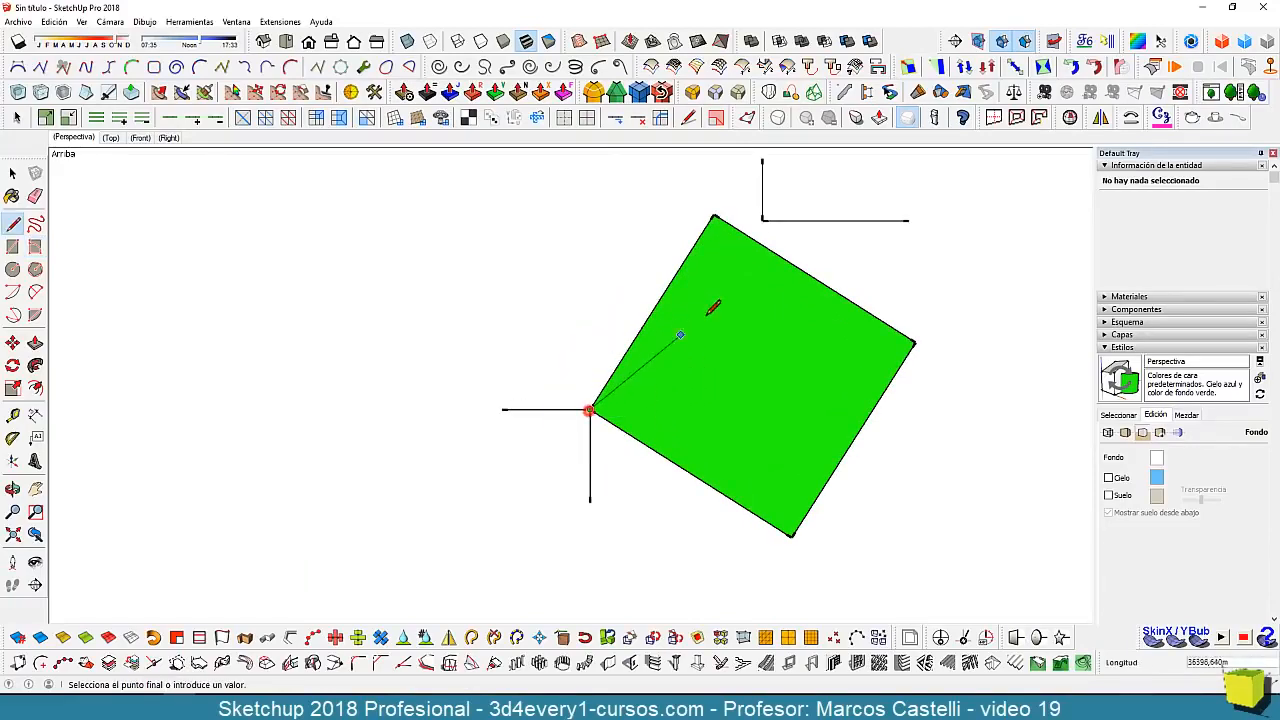
click(764, 218)
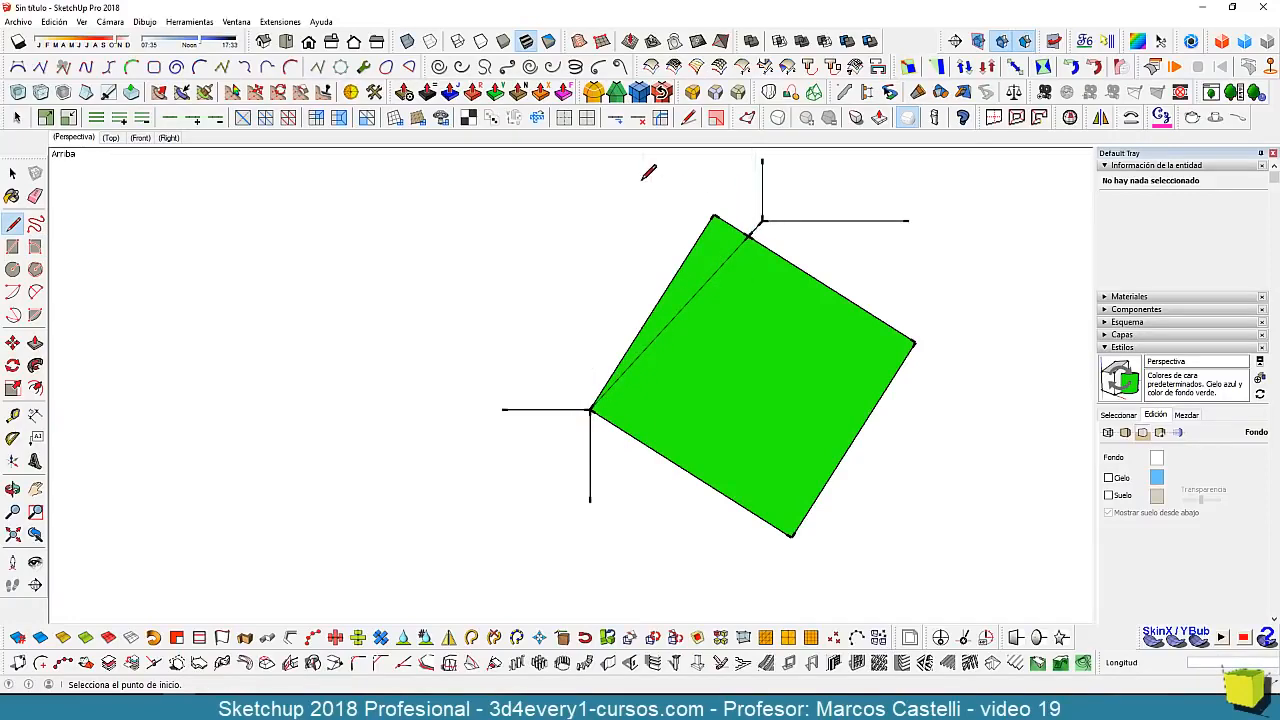
- Place the Protractor at the lower outline's corner and align its baseline with the line to the upper outline's corner
click(12, 438)
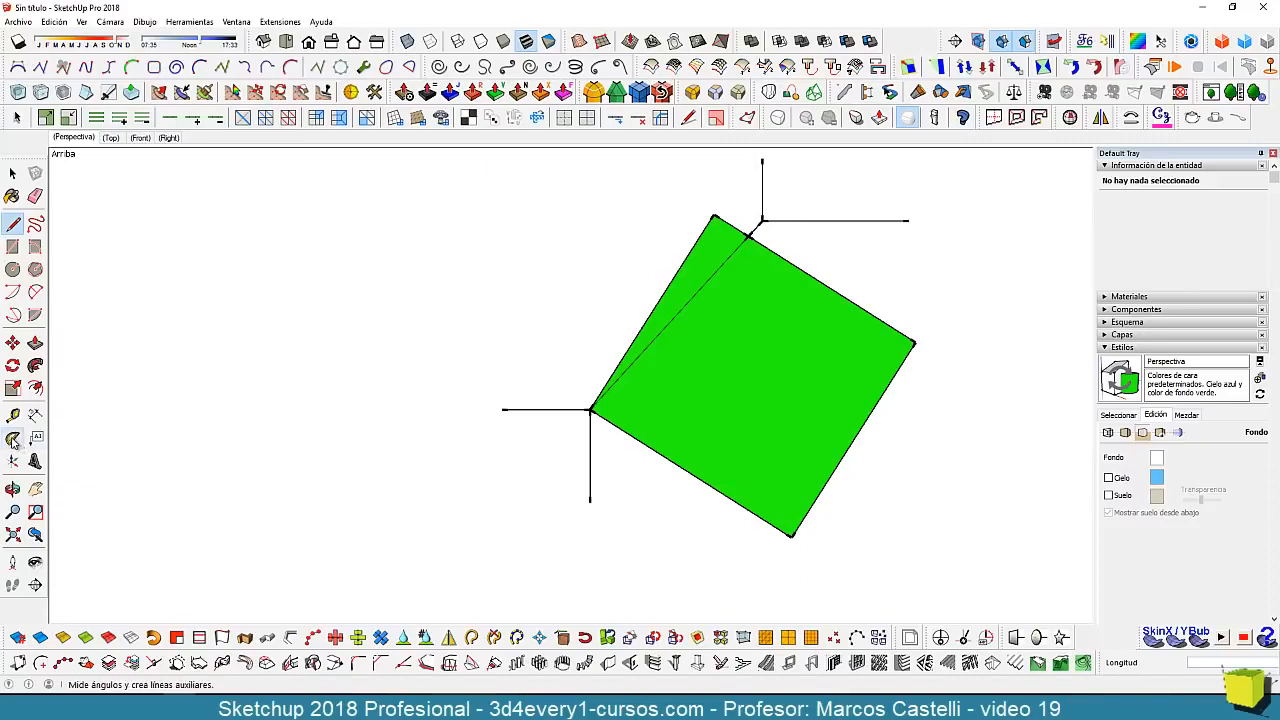
click(591, 409)
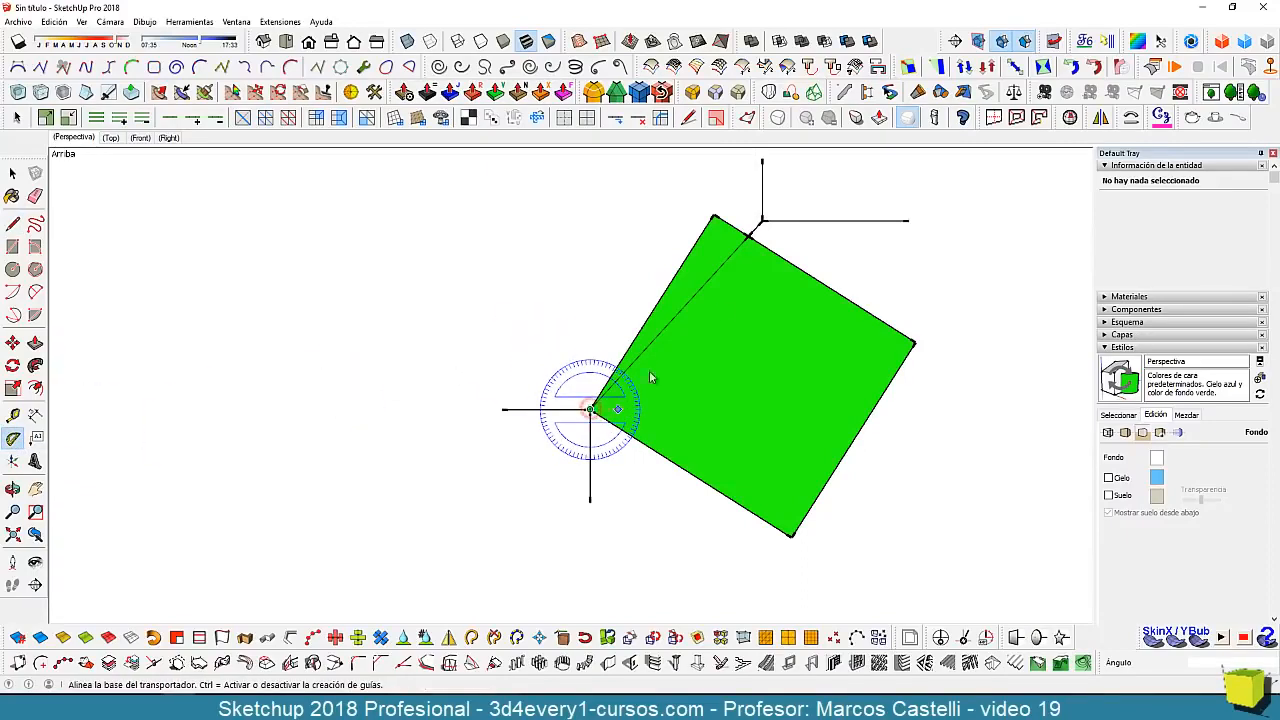
click(762, 218)
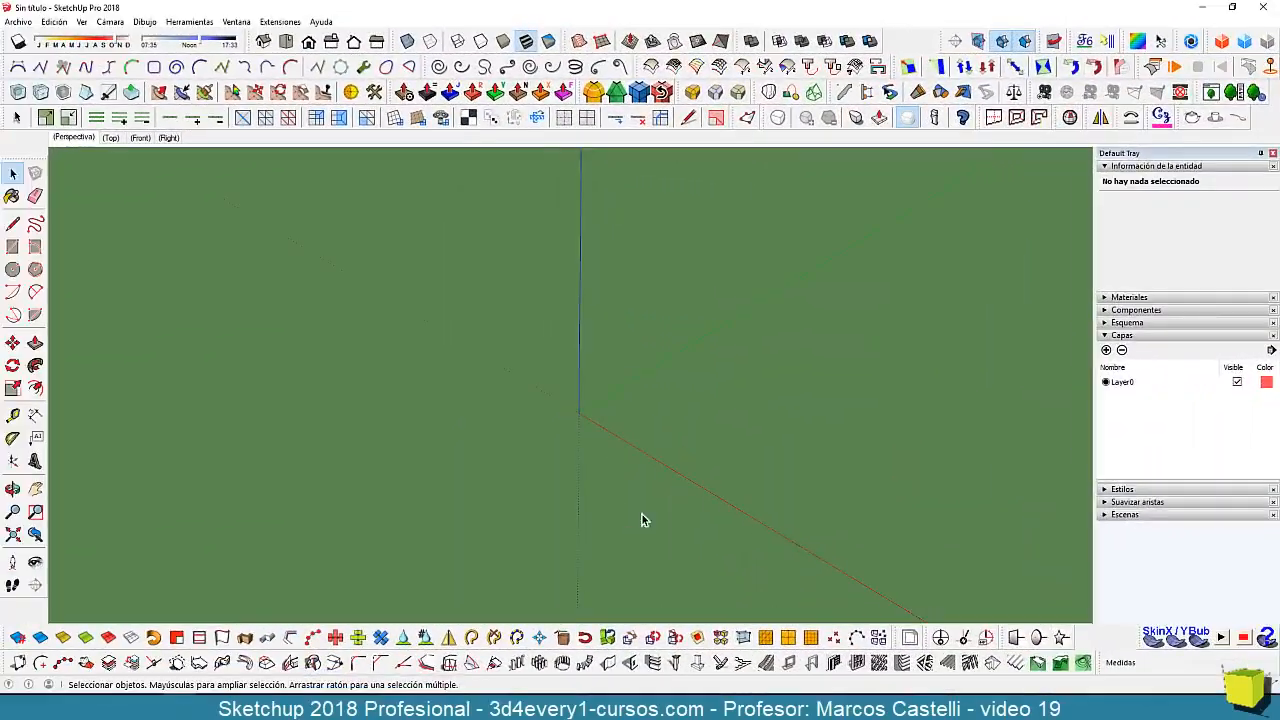
- Draw an upright rotated rectangle about 5.05 by 11.01 m near the red axis, with its first side along the blue direction and angled about 48.36°
middle_drag(642, 514, 632, 435)
scroll(632, 435, down, 5)
shift+middle_drag(639, 554, 637, 491)
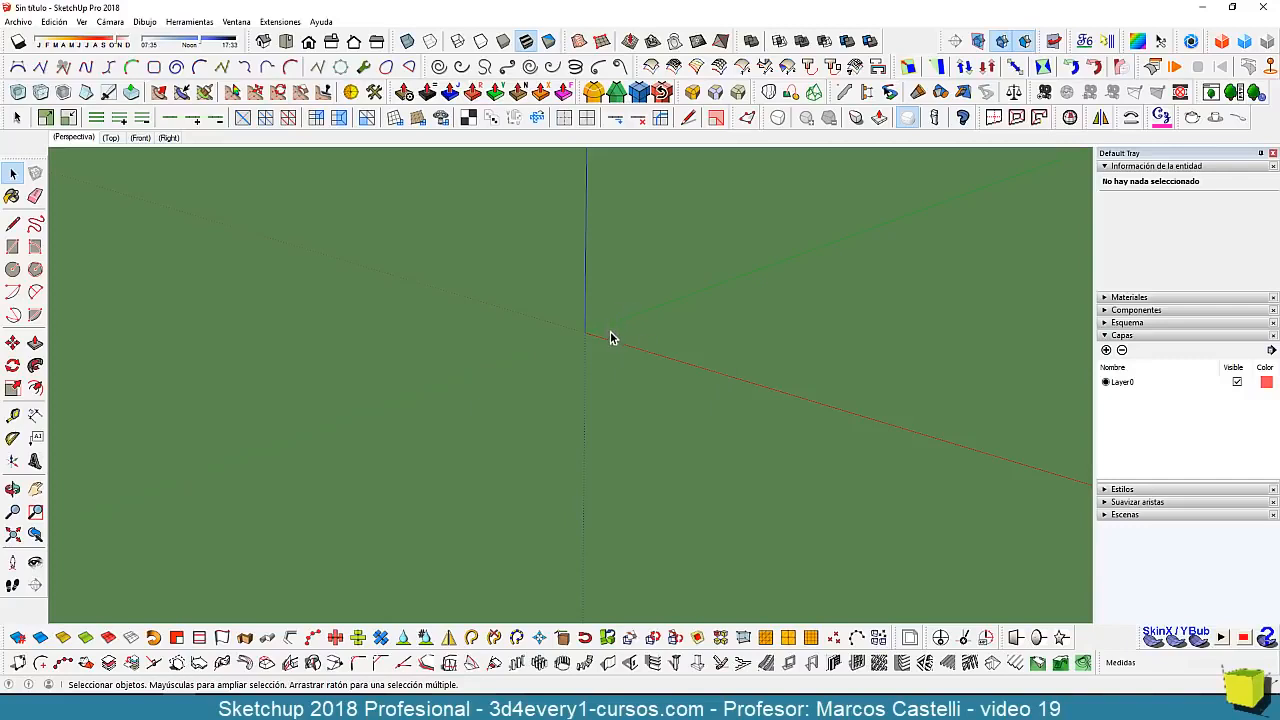
click(36, 248)
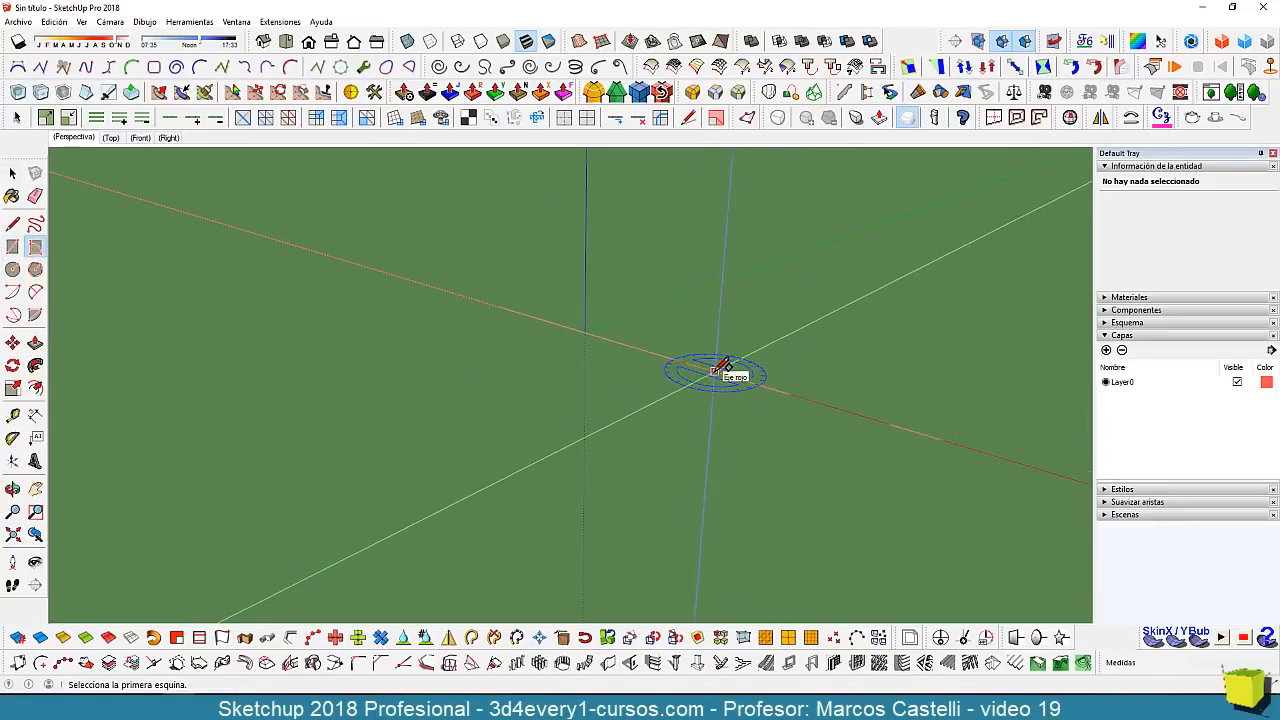
click(733, 349)
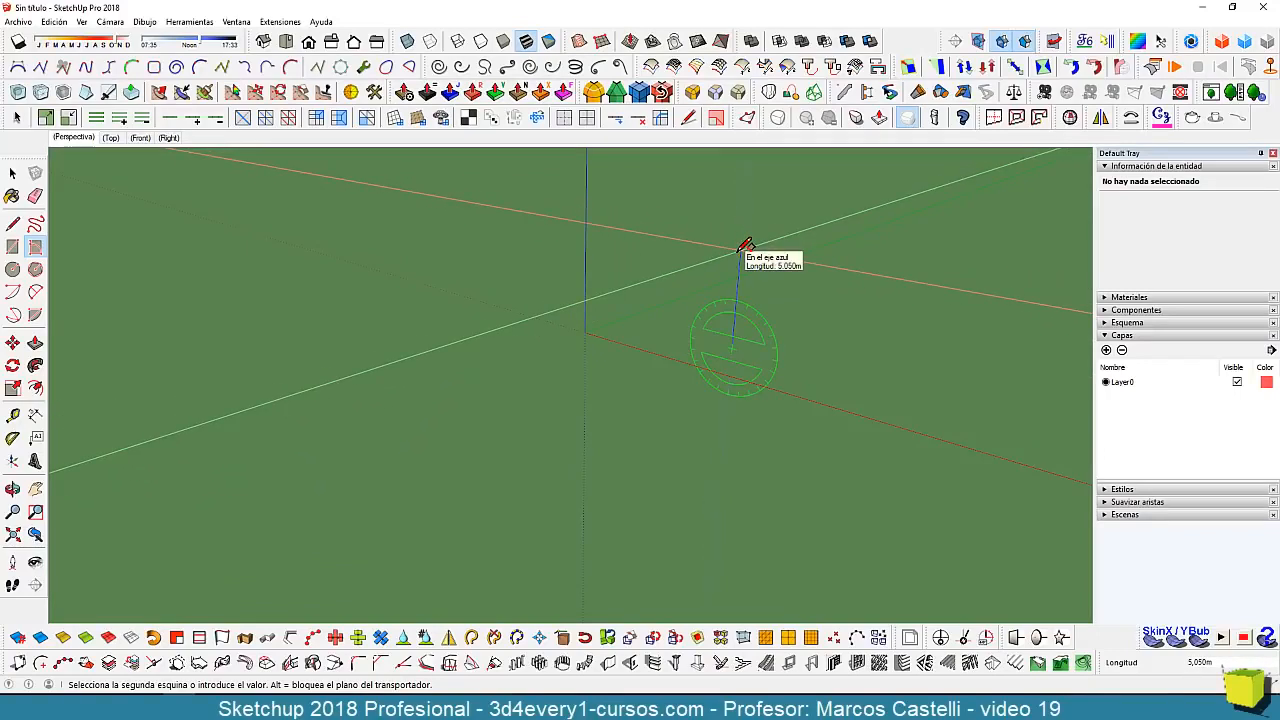
click(745, 245)
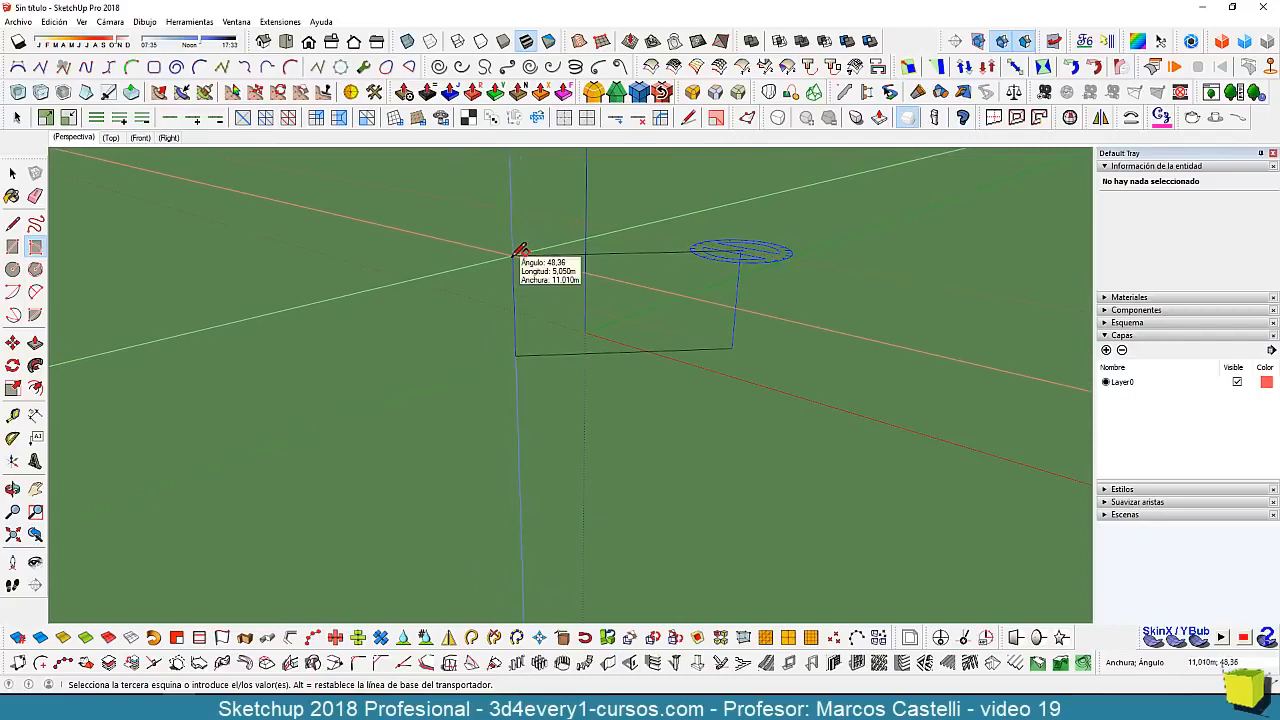
click(519, 250)
- Draw a sloping rotated rectangle about 20.71 by 18.30 m beside the upright one, its first side along the green direction and tilted 15°
middle_drag(614, 363, 723, 349)
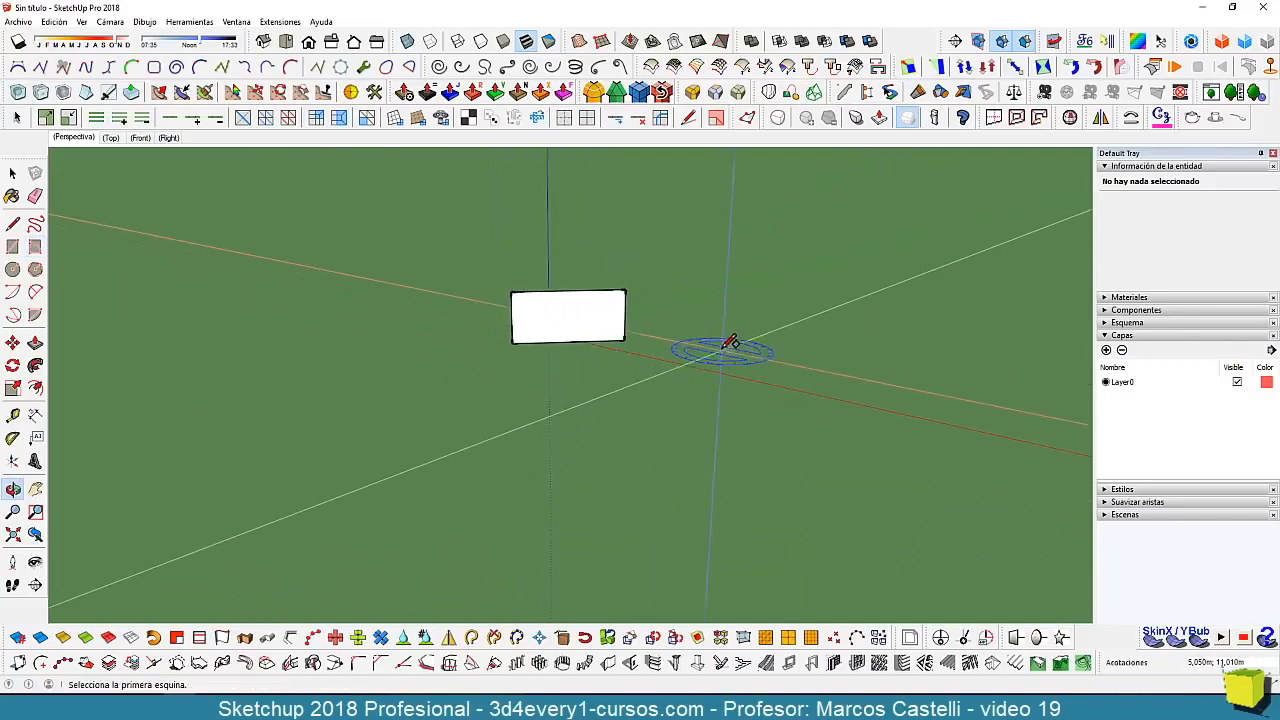
click(722, 346)
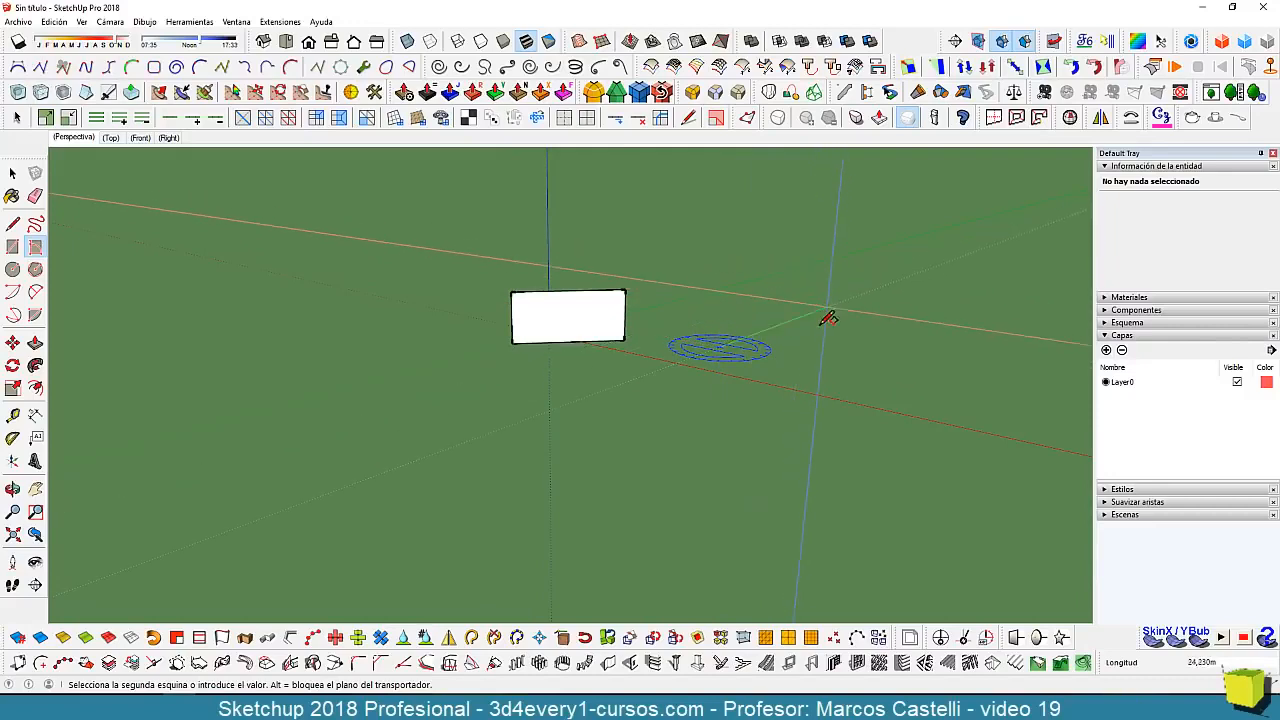
click(814, 311)
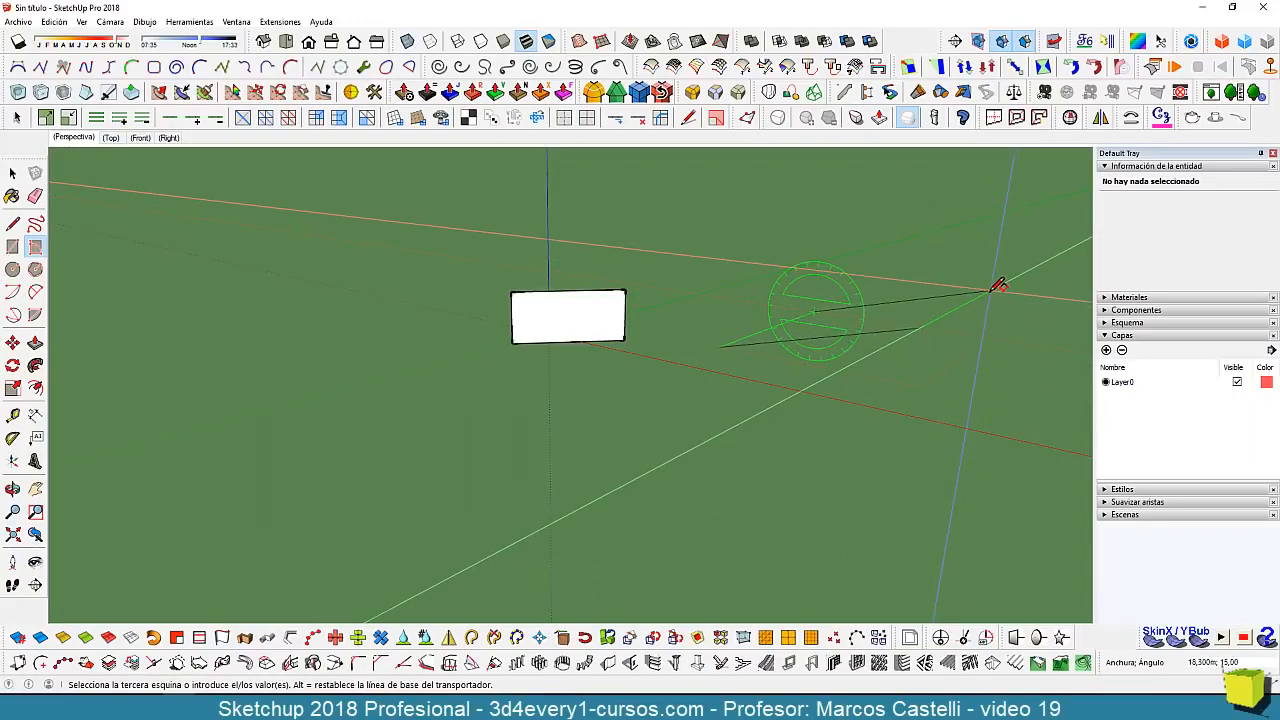
click(997, 287)
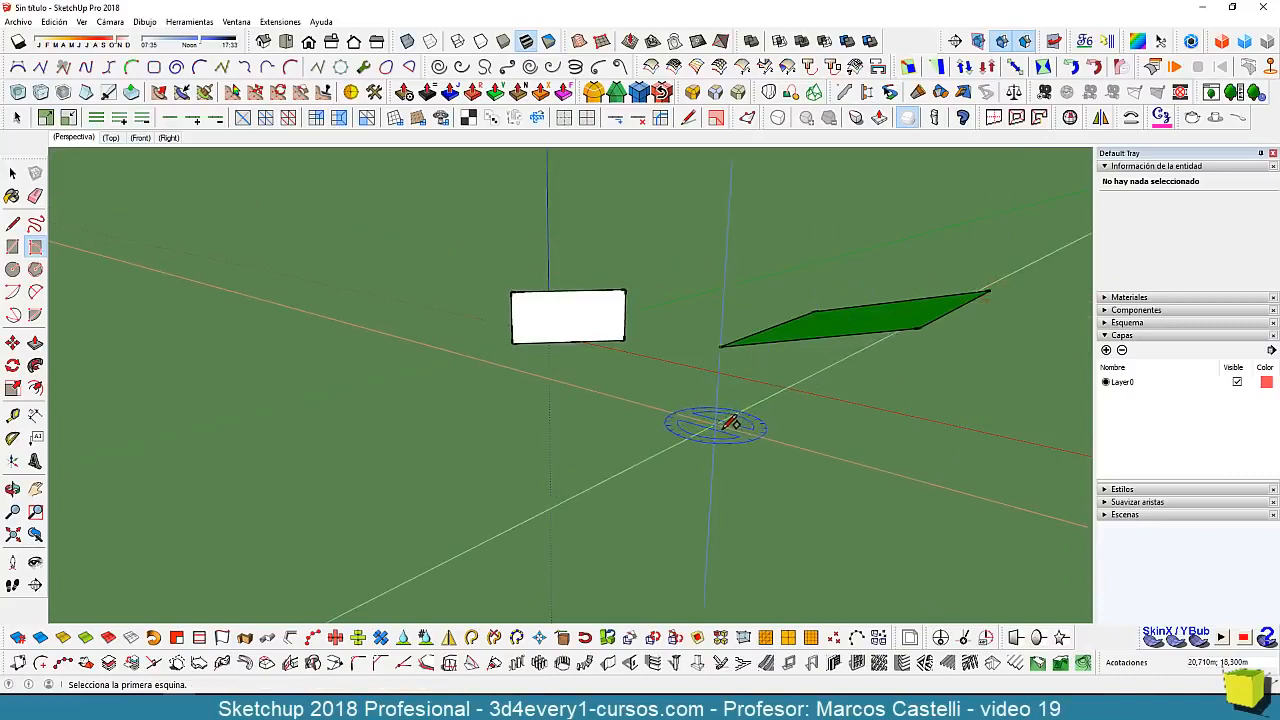
- Select and delete the upright rectangle and the sloping rectangle
middle_drag(728, 423, 561, 478)
key(r)
key(space)
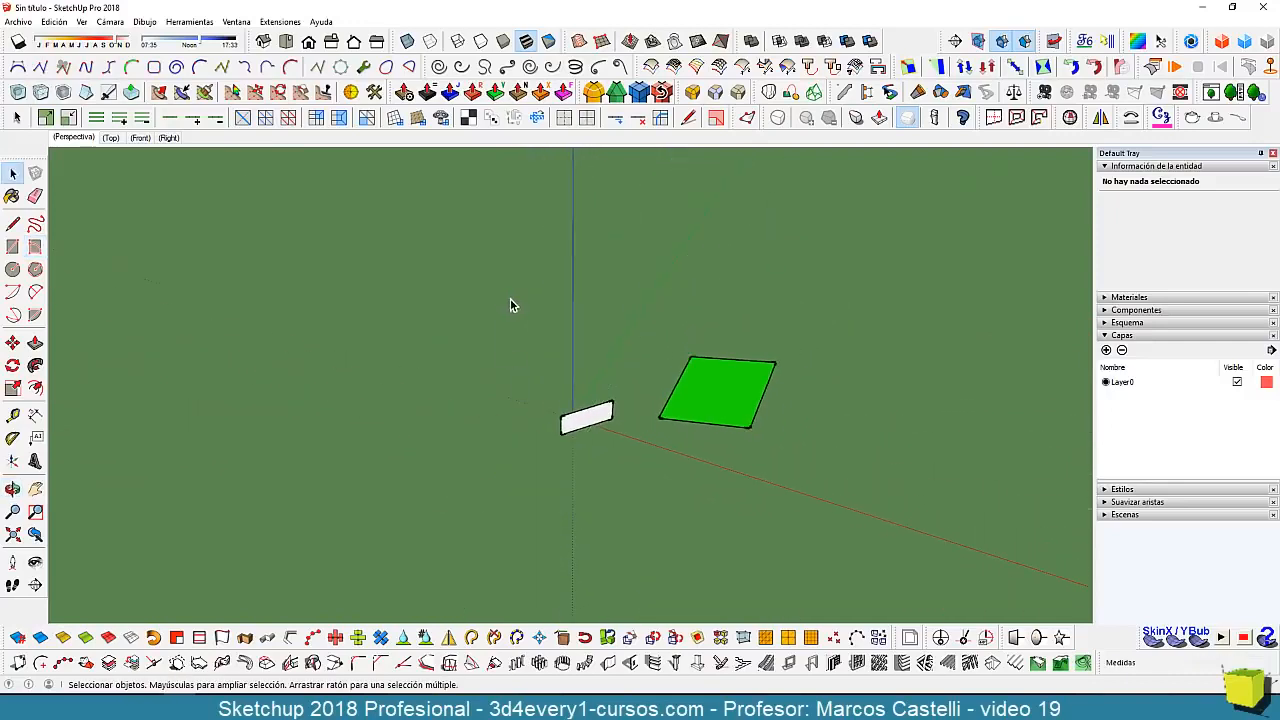
drag(840, 528, 818, 521)
key(Delete)
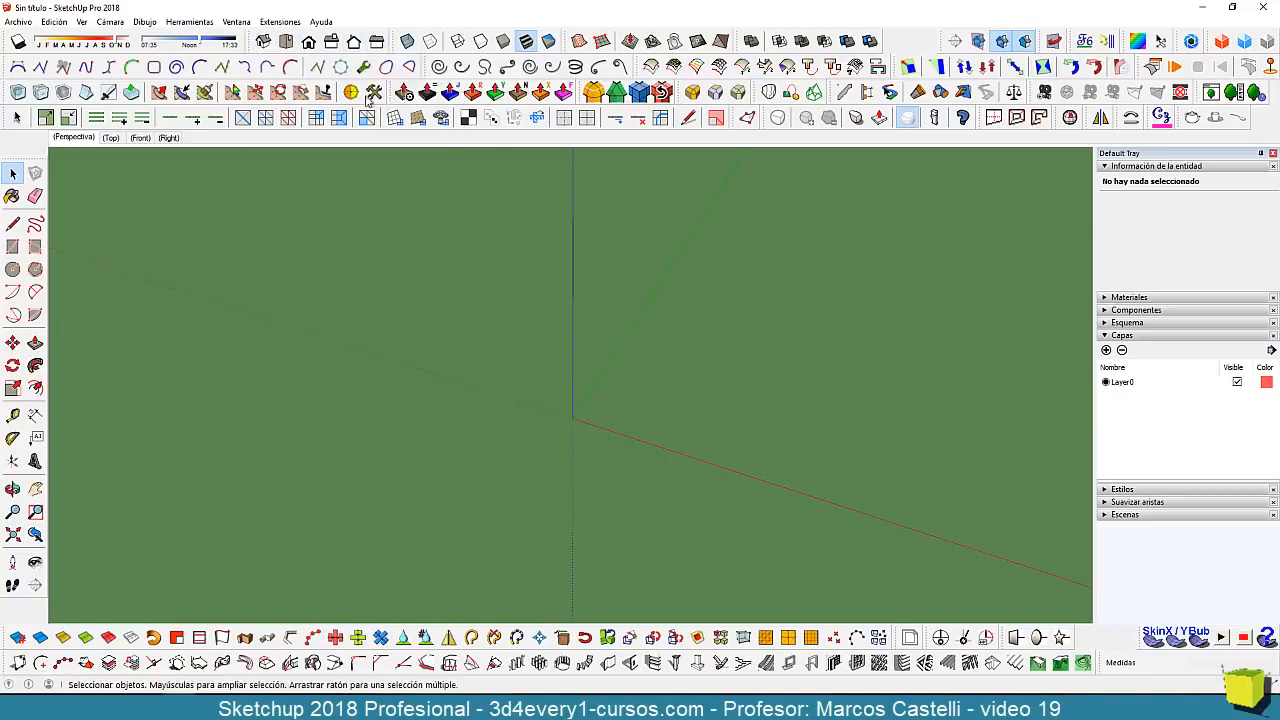
- Show the empty model from the top and set the camera to parallel projection
click(288, 42)
scroll(605, 434, down, 2)
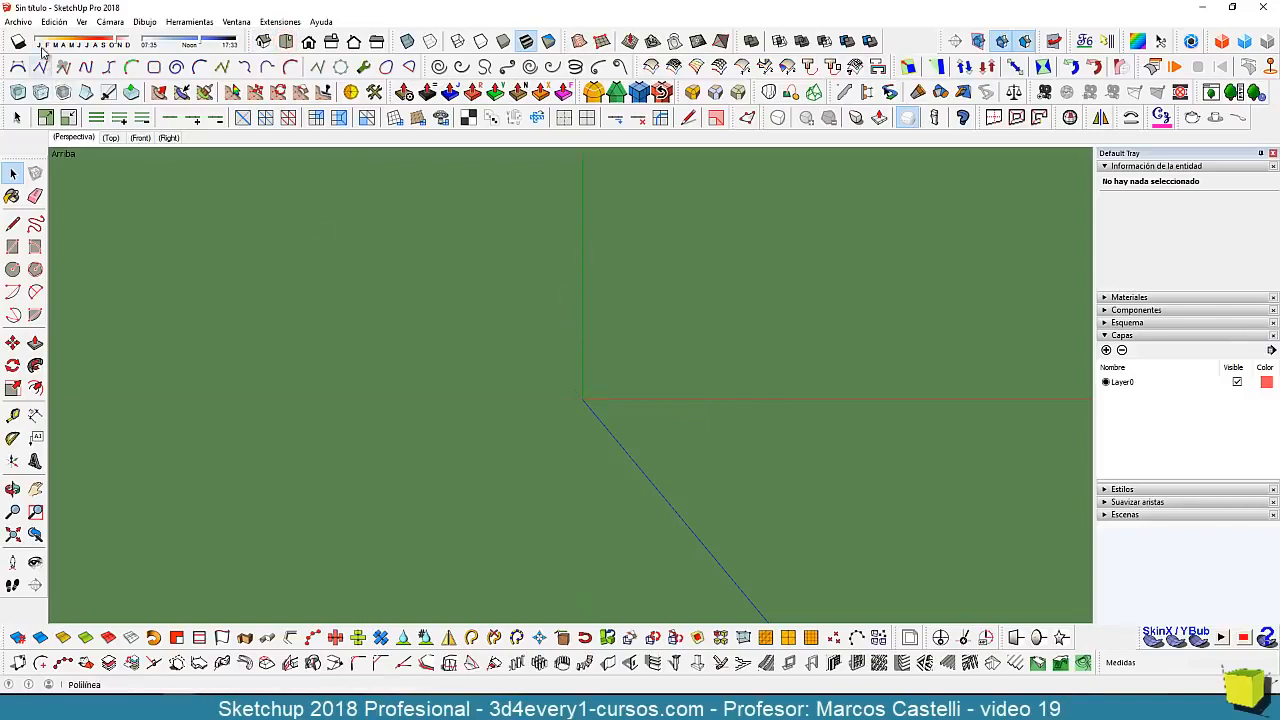
click(82, 22)
mouse_move(107, 22)
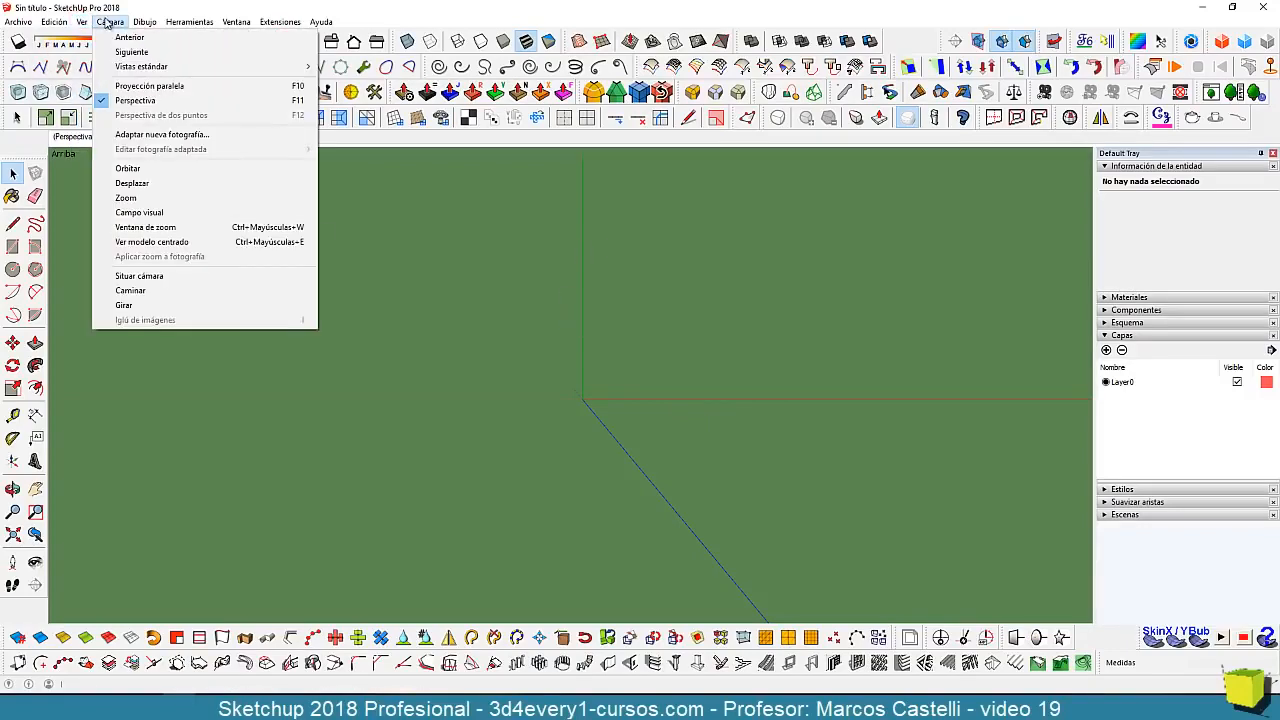
click(140, 86)
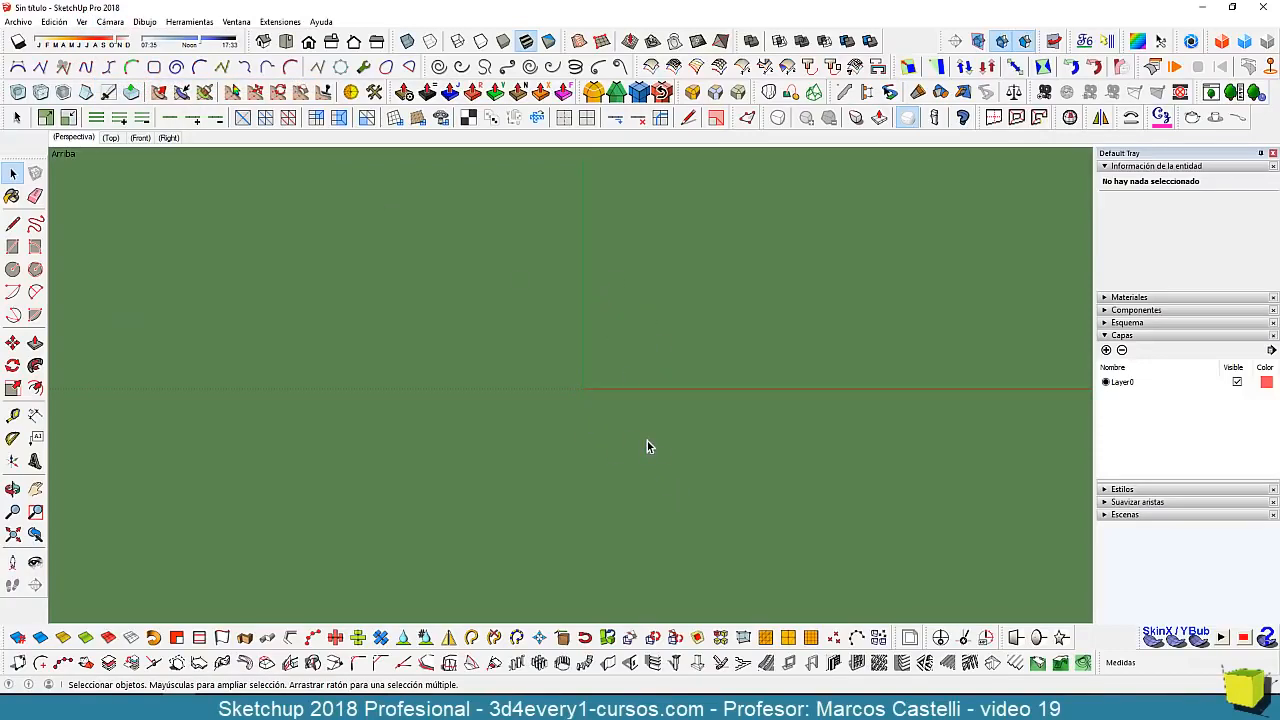
- Draw a rotated rectangle about 42.54 by 80.72 m from a corner below the red axis, with its first side at 45°
click(35, 248)
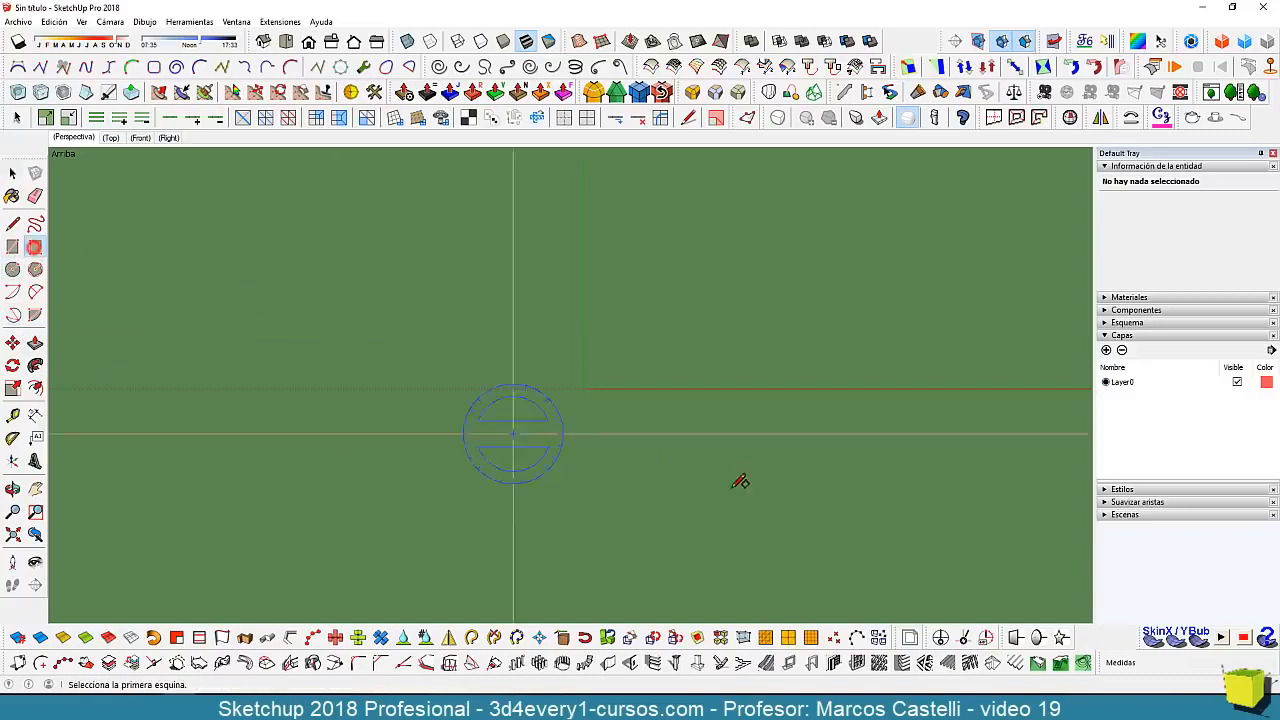
click(669, 443)
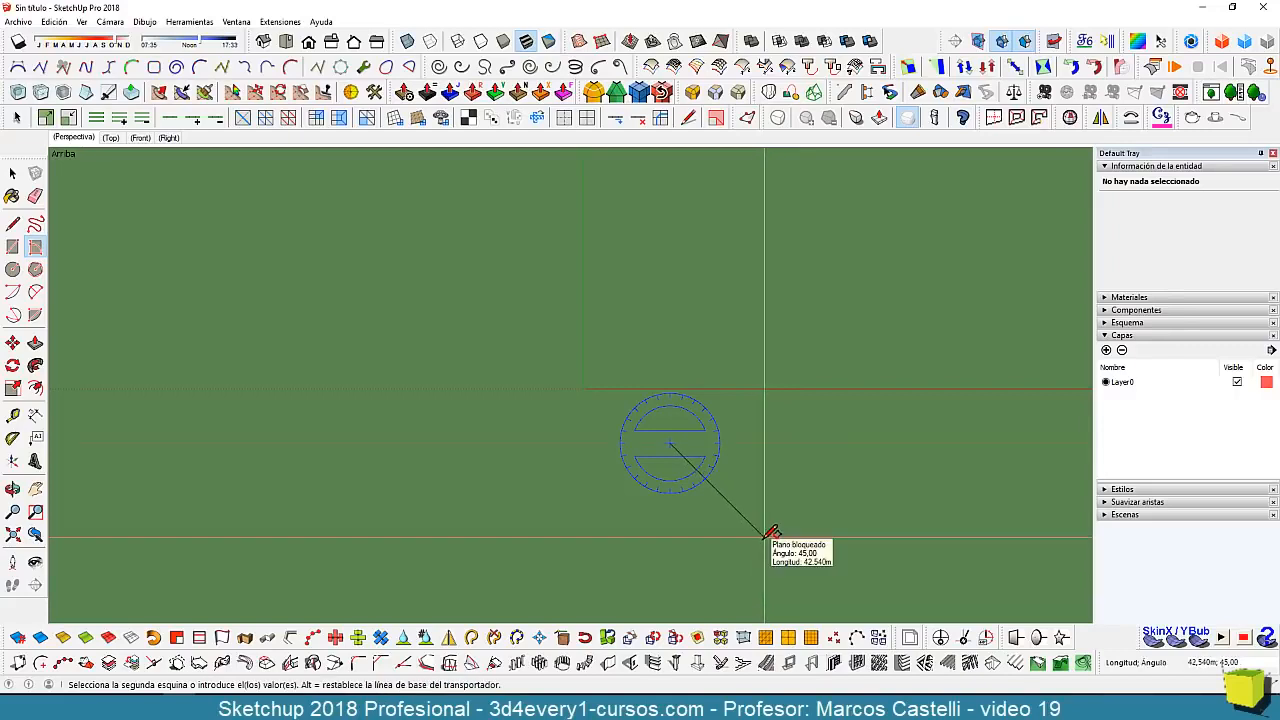
click(769, 535)
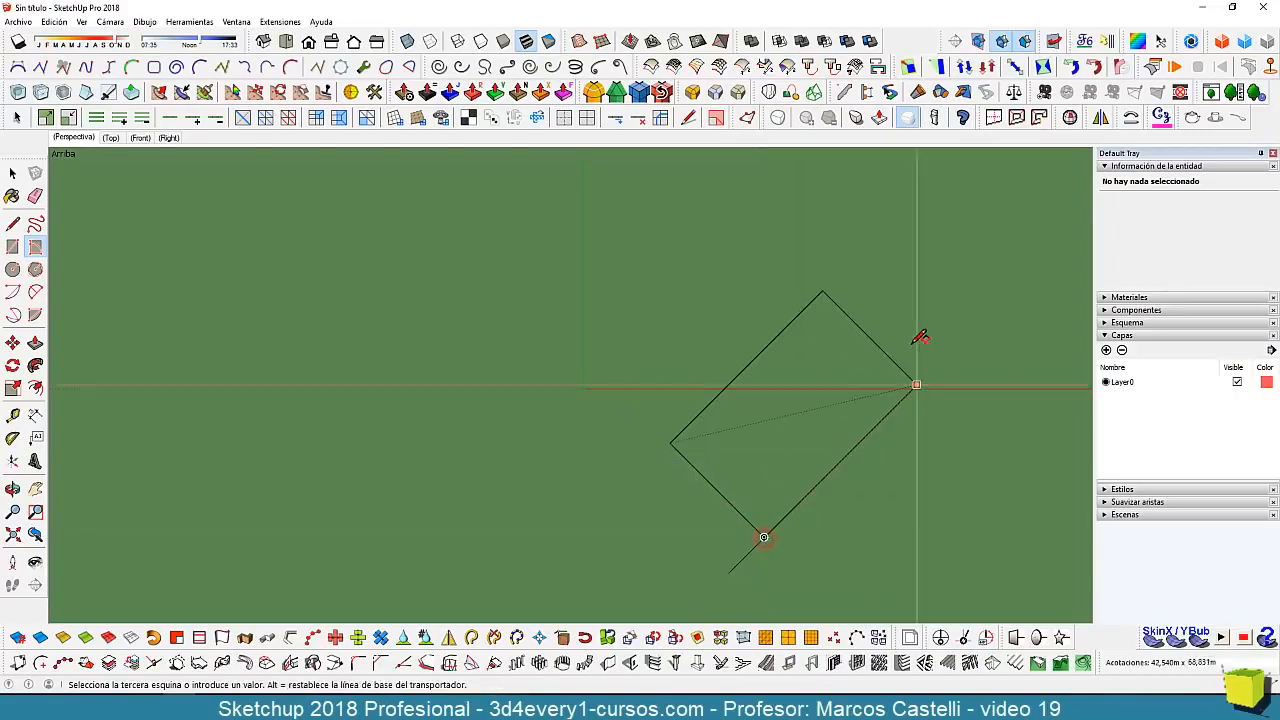
click(941, 358)
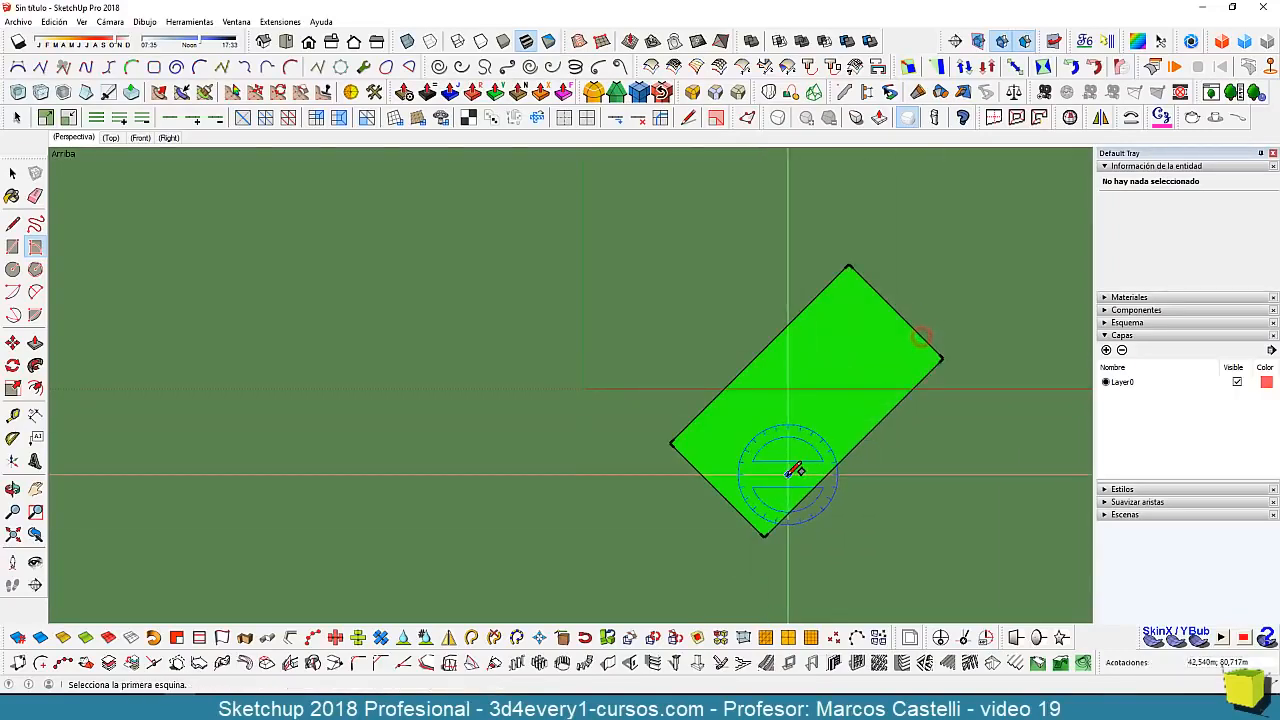
- Draw a second rotated rectangle about 45.25 by 68.39 m up and left of the first, with its first side at 135°
click(670, 369)
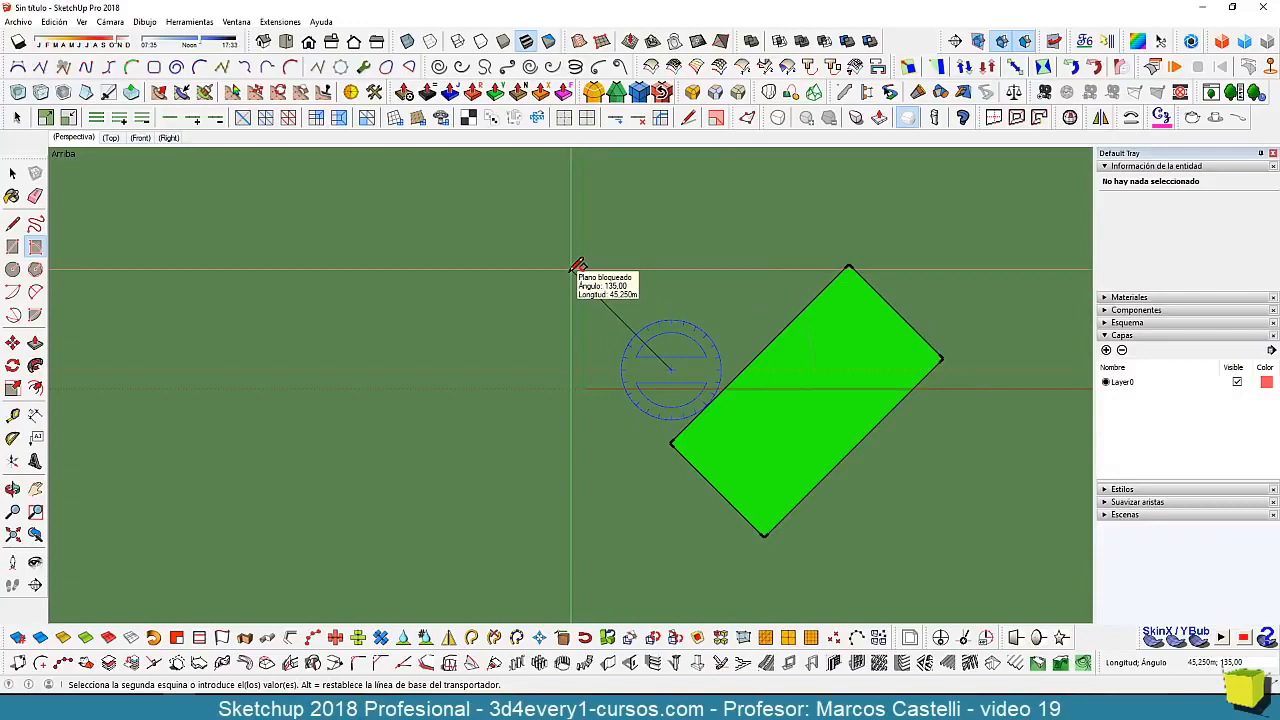
click(577, 266)
click(781, 176)
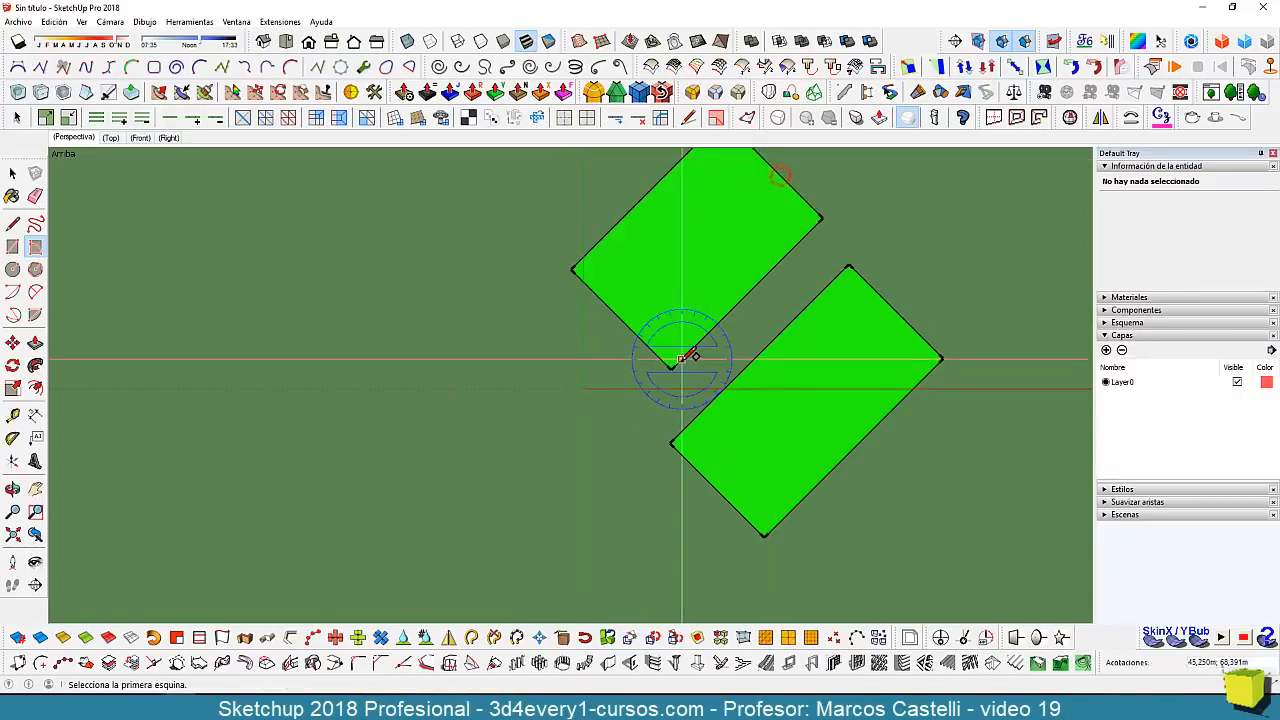
- Draw a rotated rectangle about 47.39 by 62.72 m outward from the upper rectangle's upper-left edge, starting at its top corner
scroll(690, 356, down, 3)
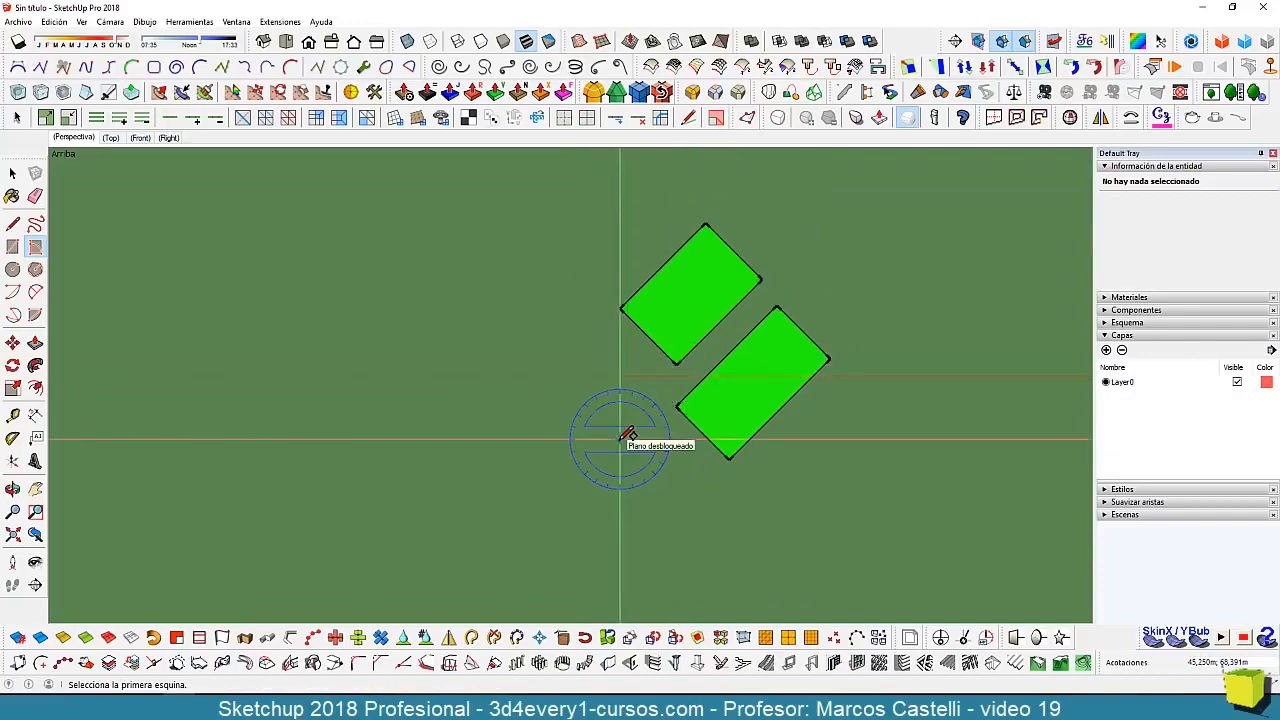
click(705, 222)
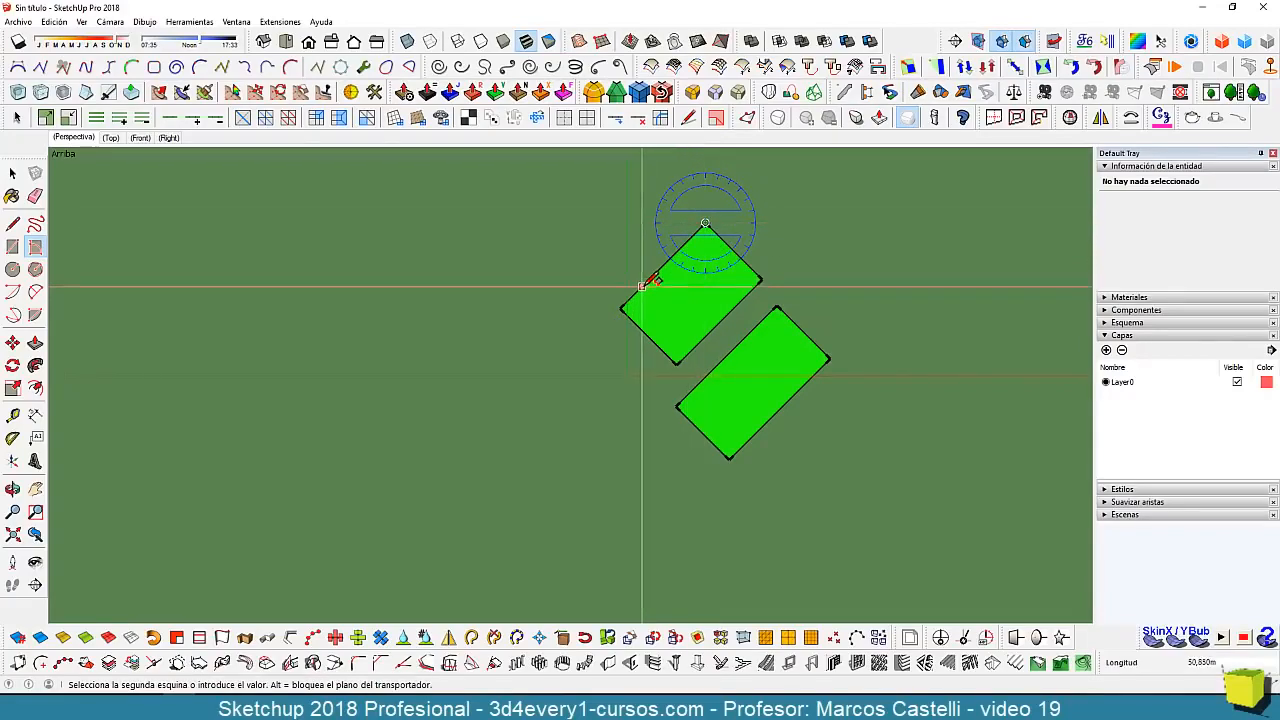
click(648, 280)
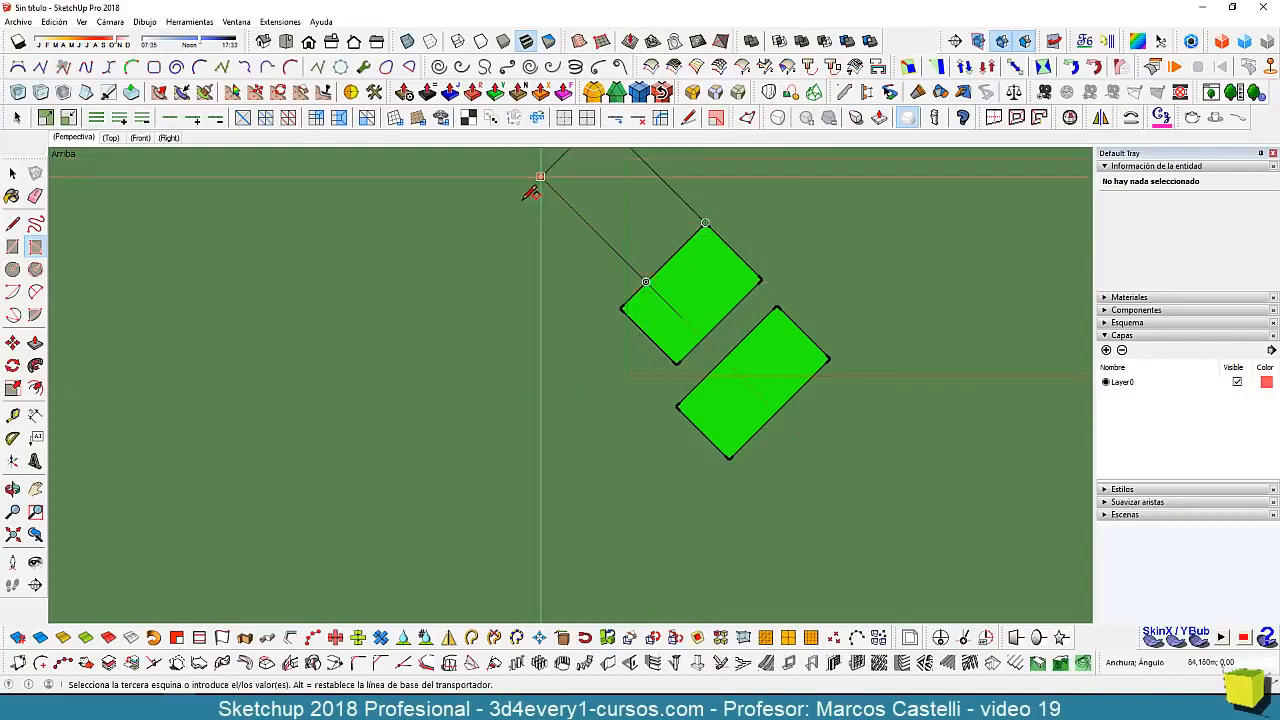
click(557, 206)
- Draw a rotated rectangle outward from the lower rectangle's lower-right edge, with about 55 m of its first side along that edge from the right corner
scroll(830, 358, down, 1)
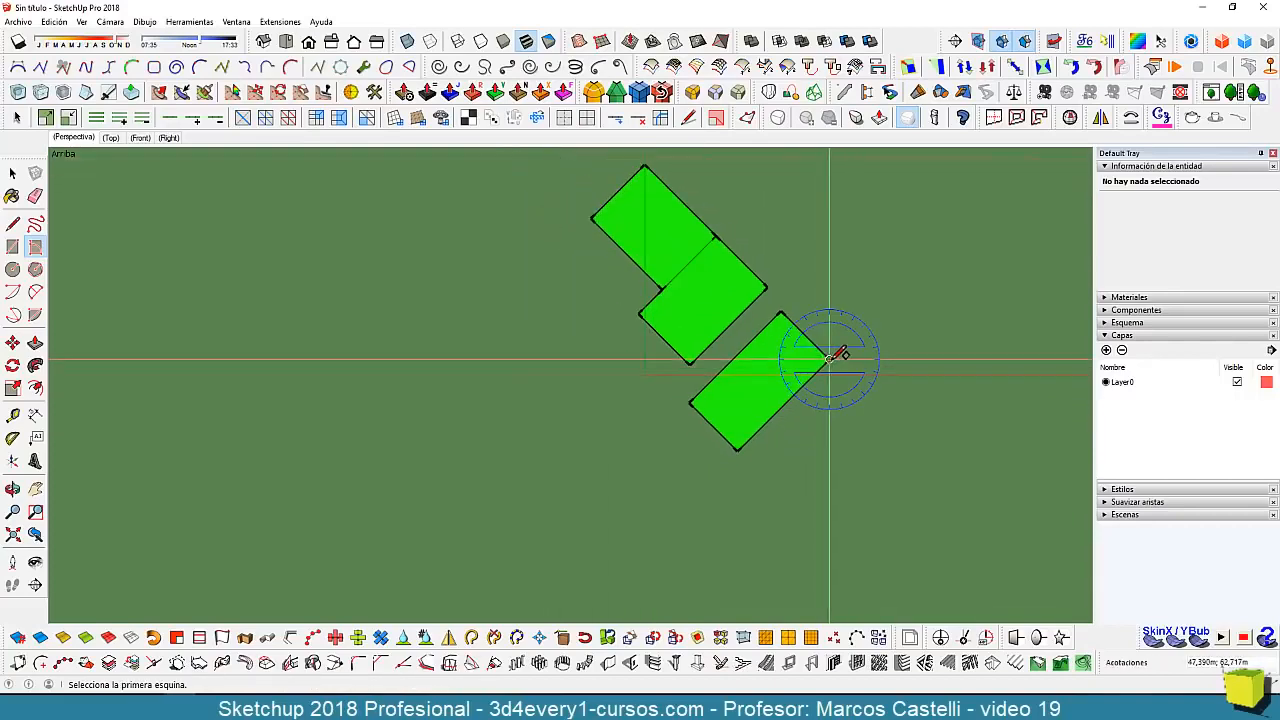
click(830, 358)
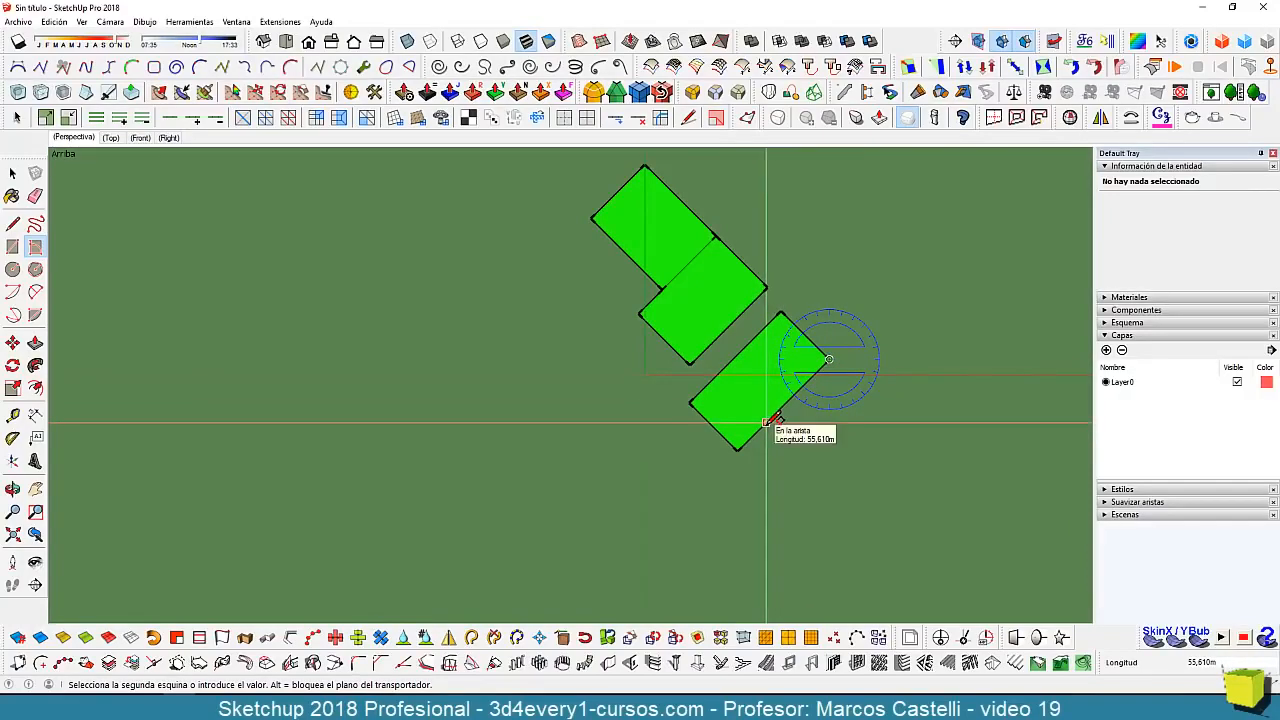
click(768, 421)
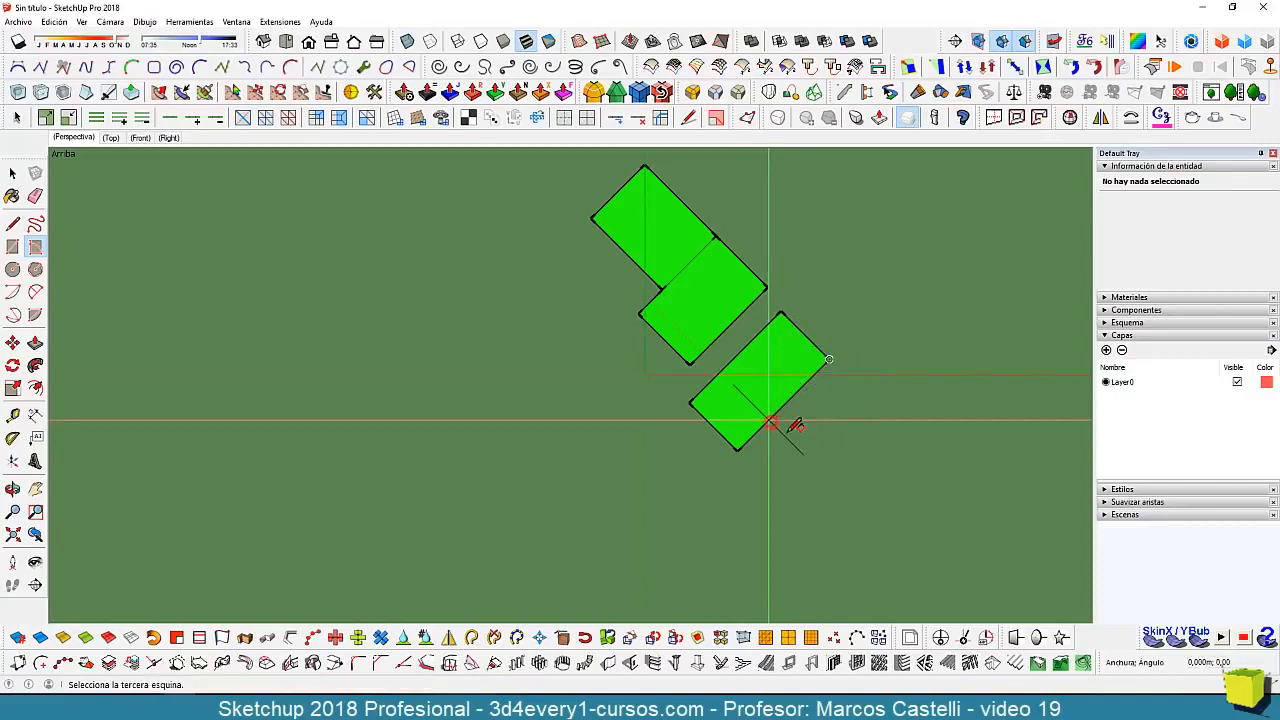
click(894, 522)
click(894, 522)
scroll(710, 380, down, 2)
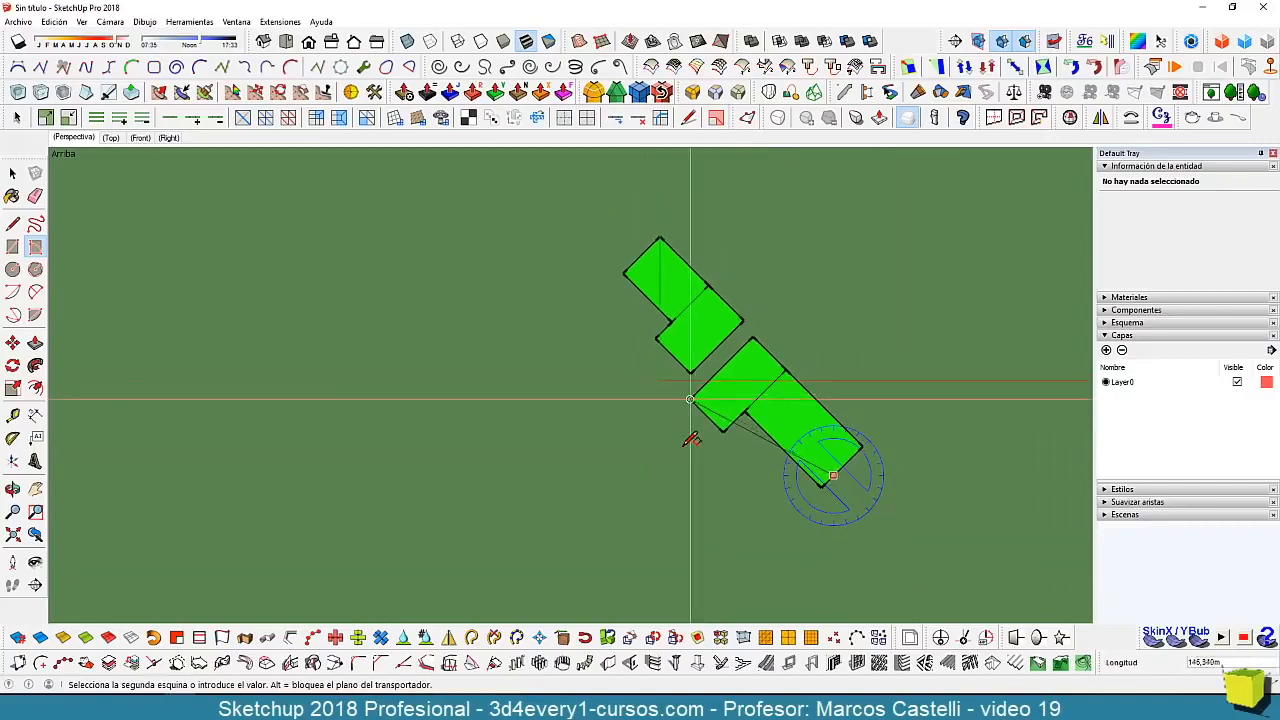
key(space)
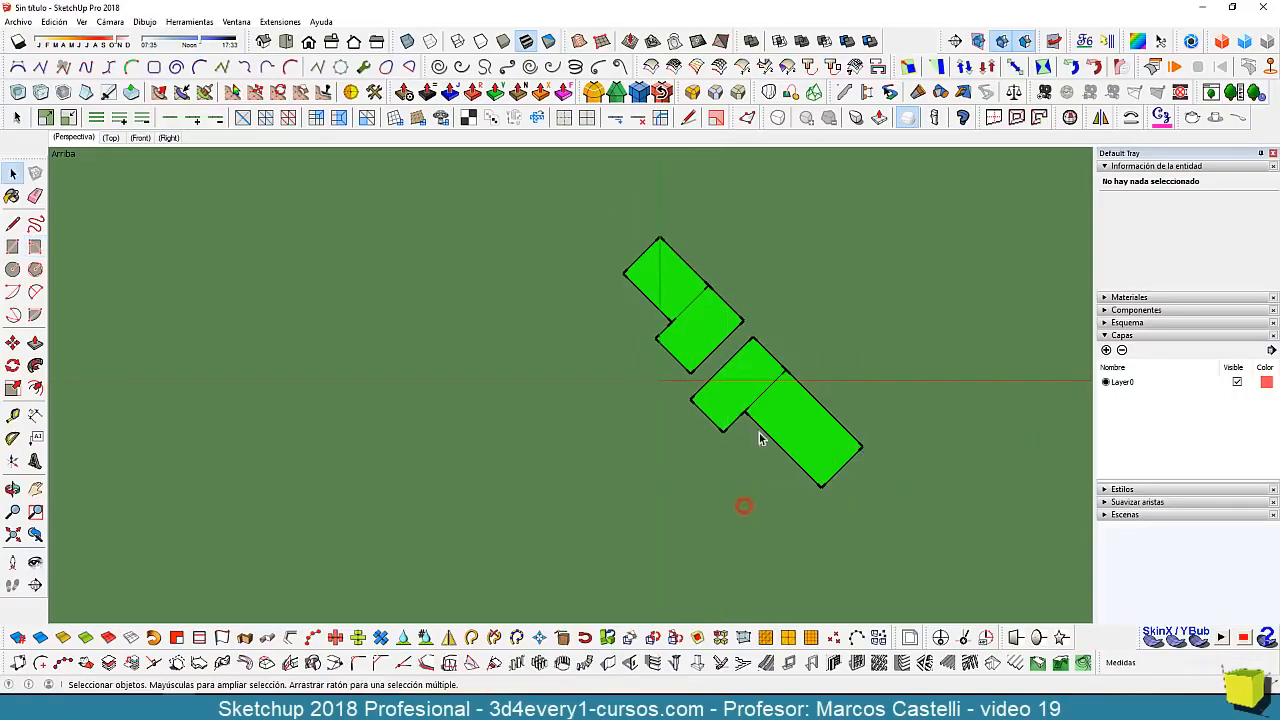
middle_drag(759, 438, 800, 366)
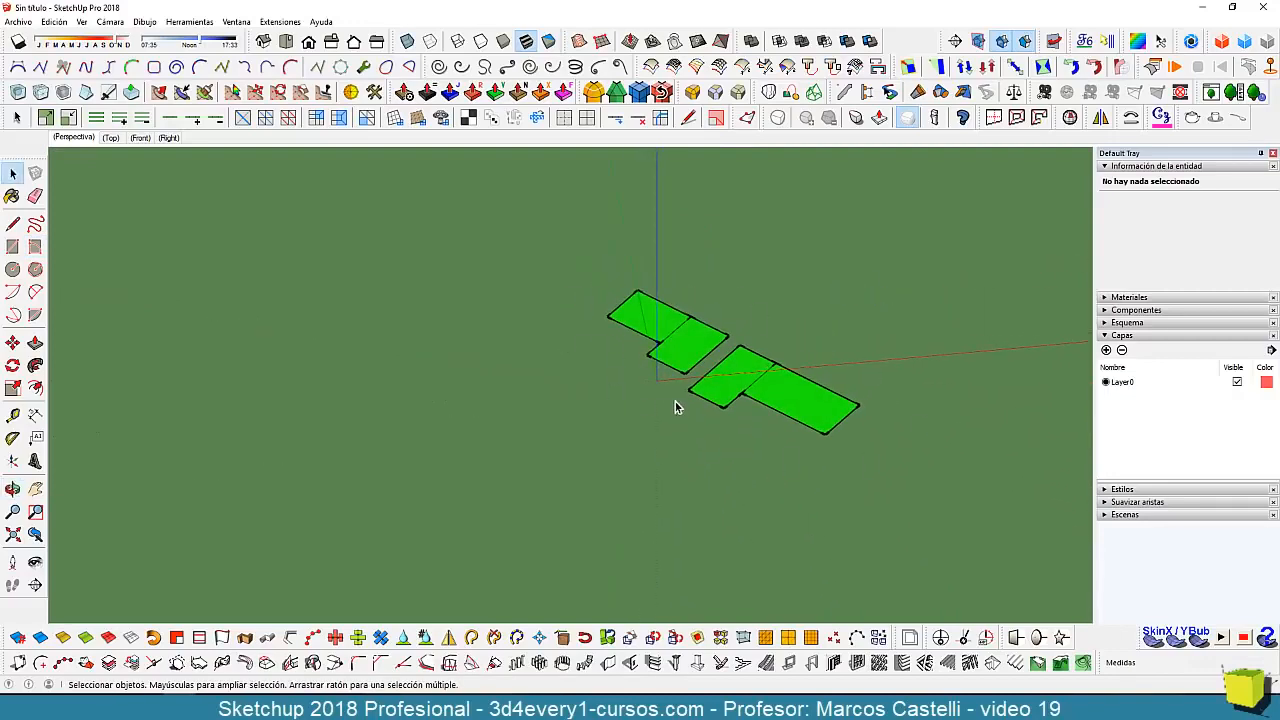
- In the front view, draw an upright rectangle about 241.13 by 134.64 m above the red axis
scroll(673, 395, down, 2)
middle_drag(673, 395, 684, 464)
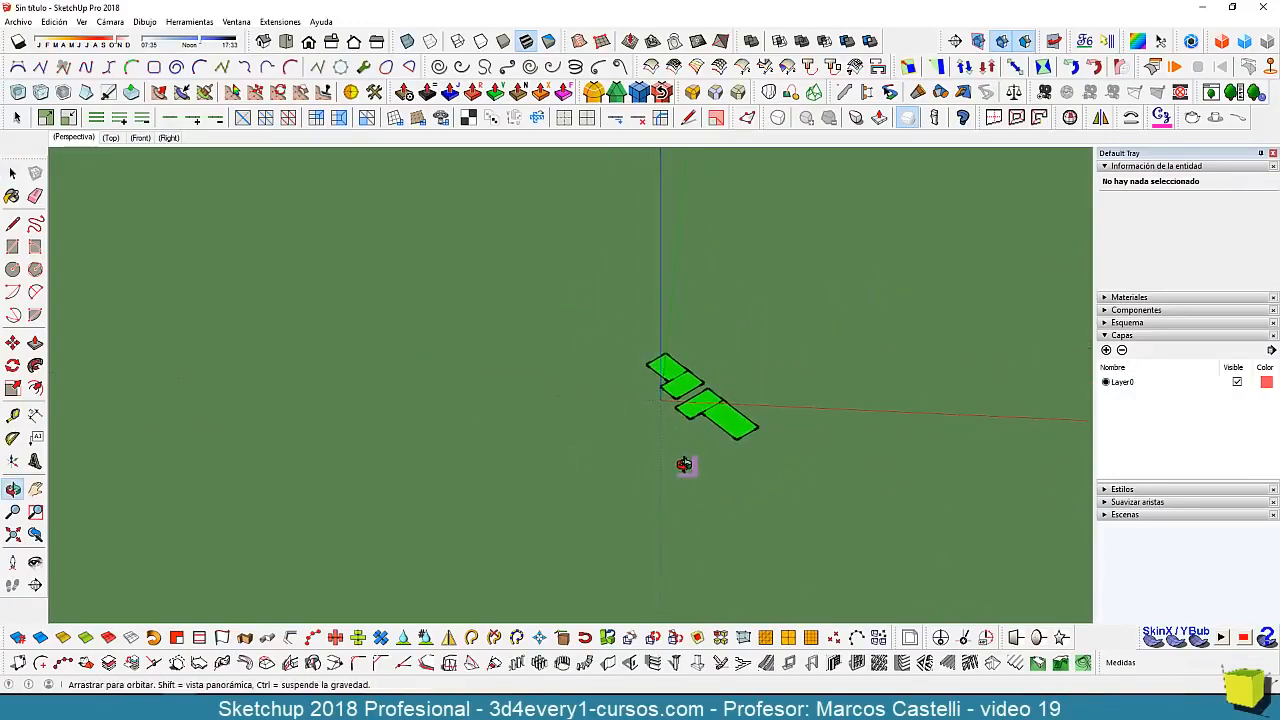
click(265, 43)
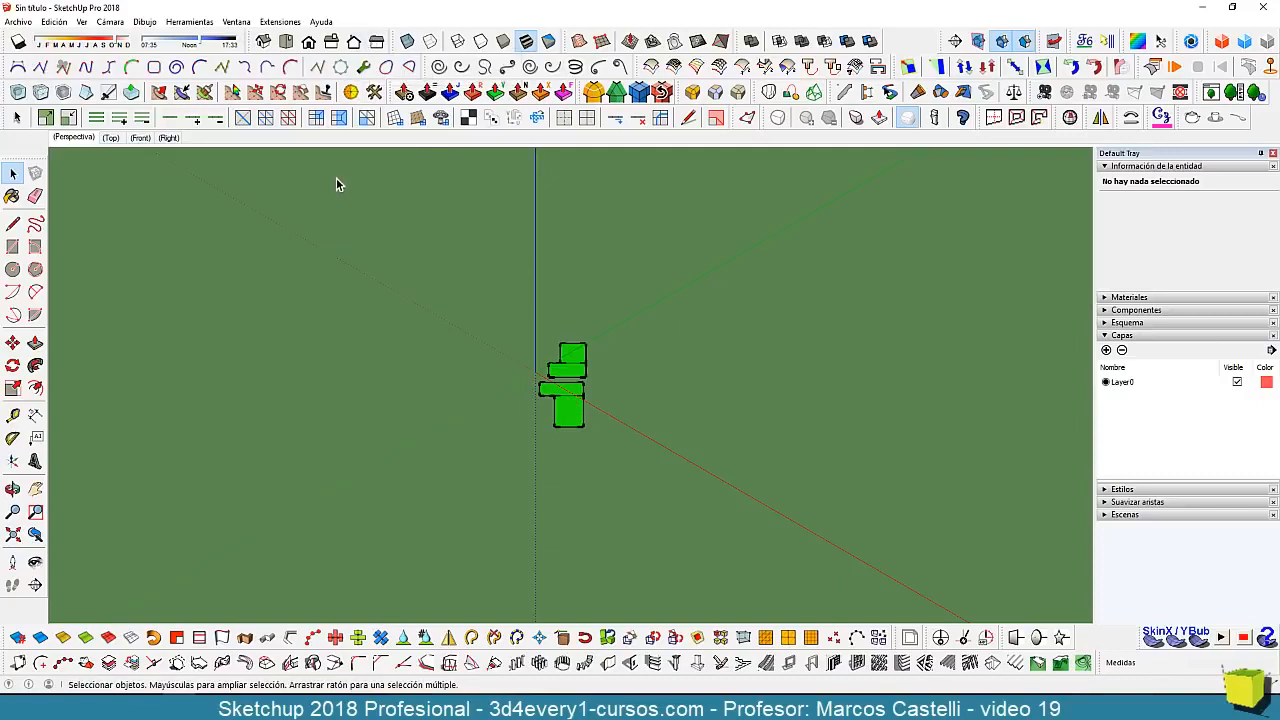
click(316, 47)
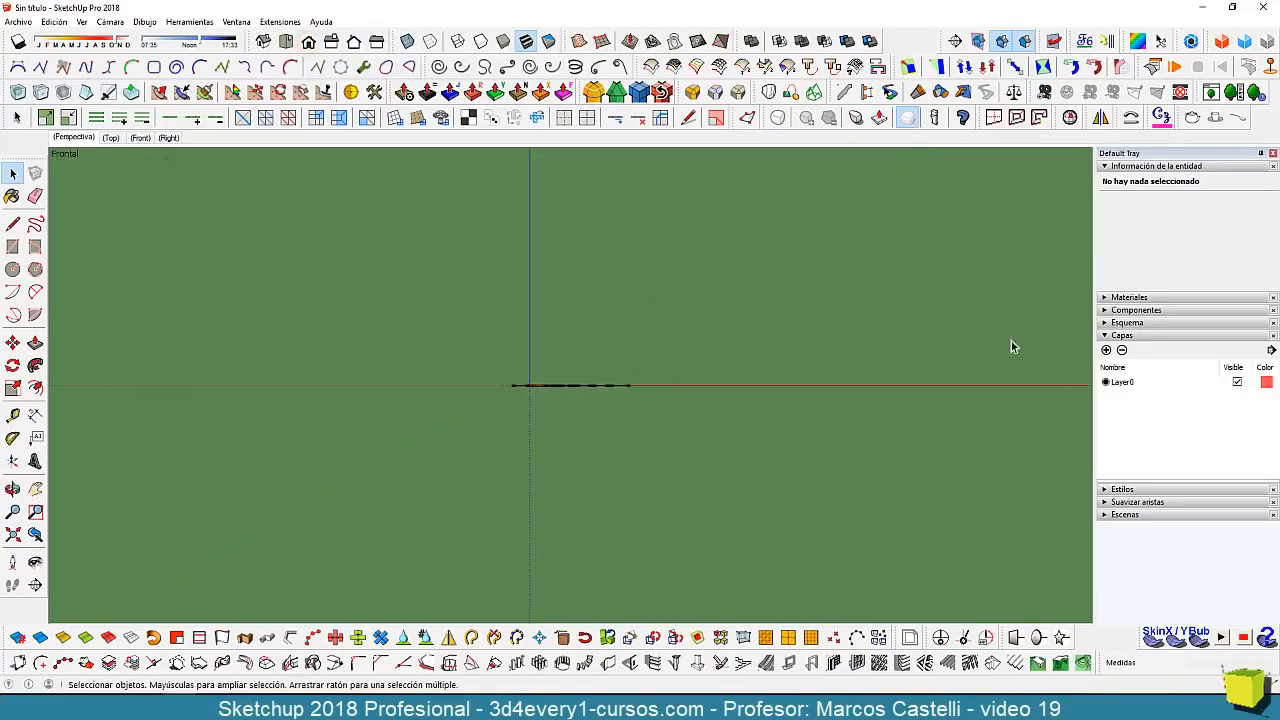
click(12, 247)
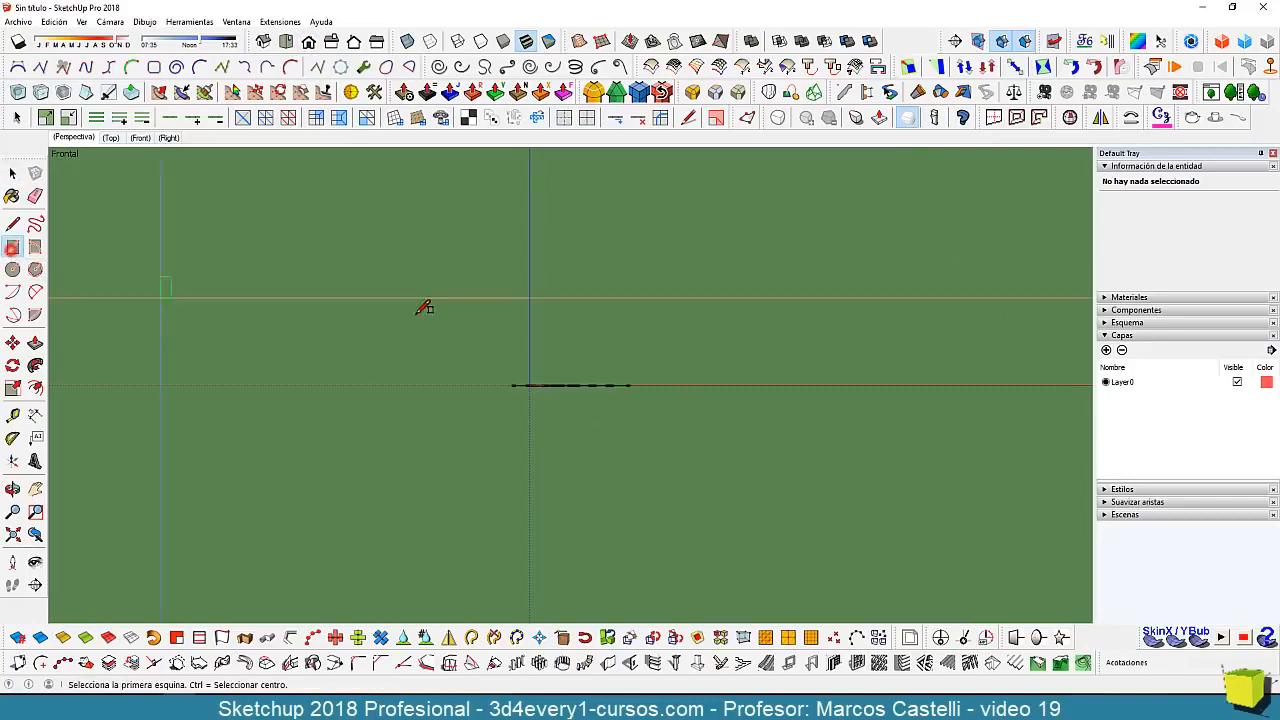
click(554, 277)
click(685, 350)
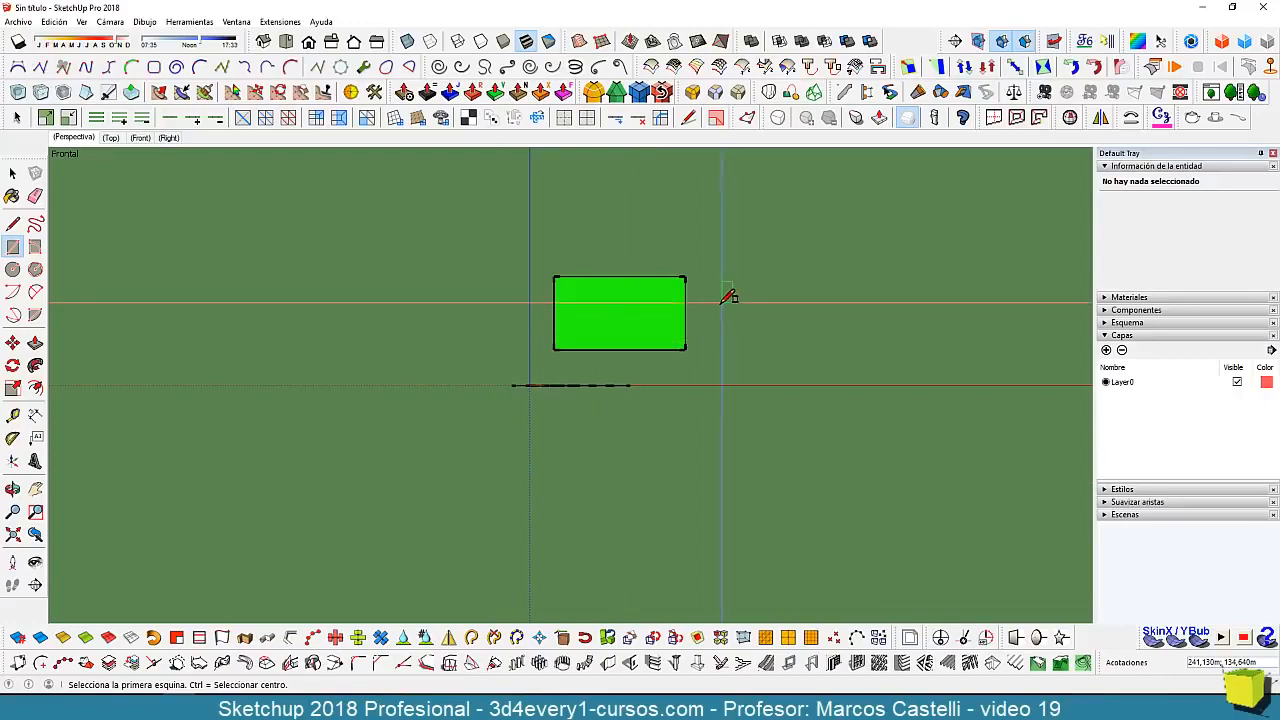
- In the back view, draw an upright rectangle about 228.89 by 181.15 m across the blue axis from the previous one
click(355, 43)
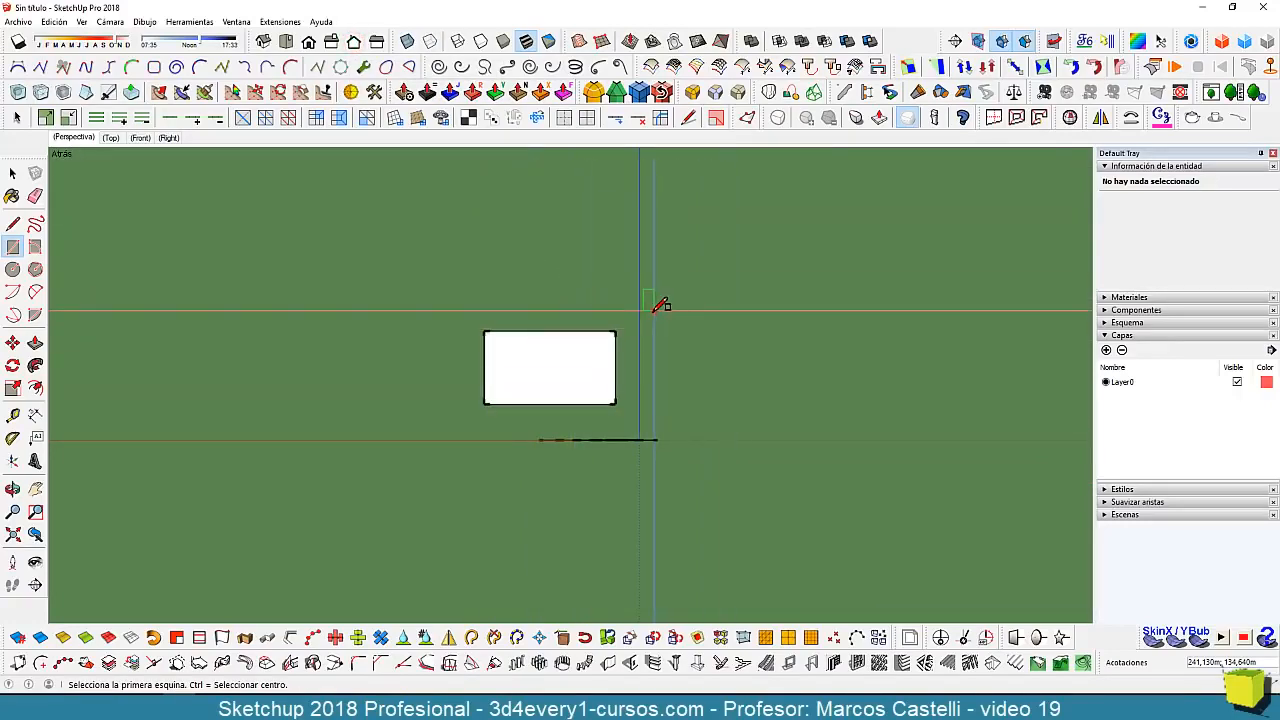
click(654, 311)
click(779, 409)
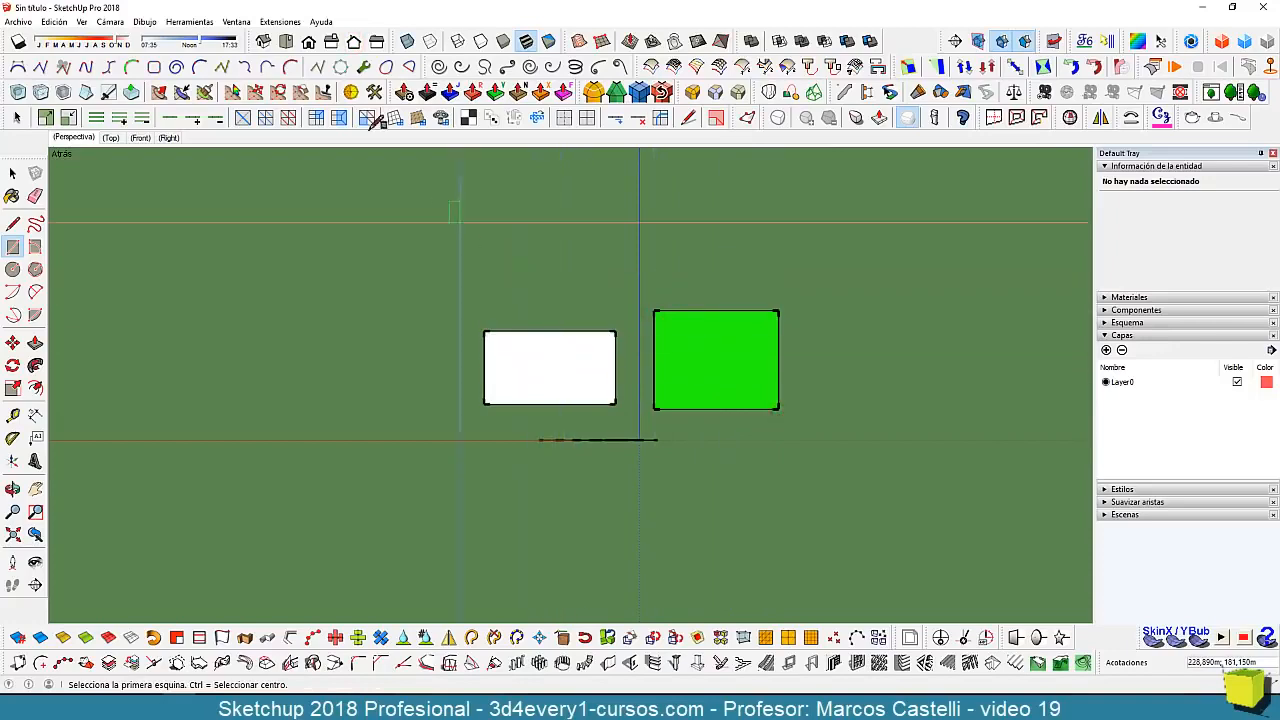
- In the right side view, draw an upright rectangle about 308.43 by 225.21 m above the green axis
click(331, 41)
click(591, 306)
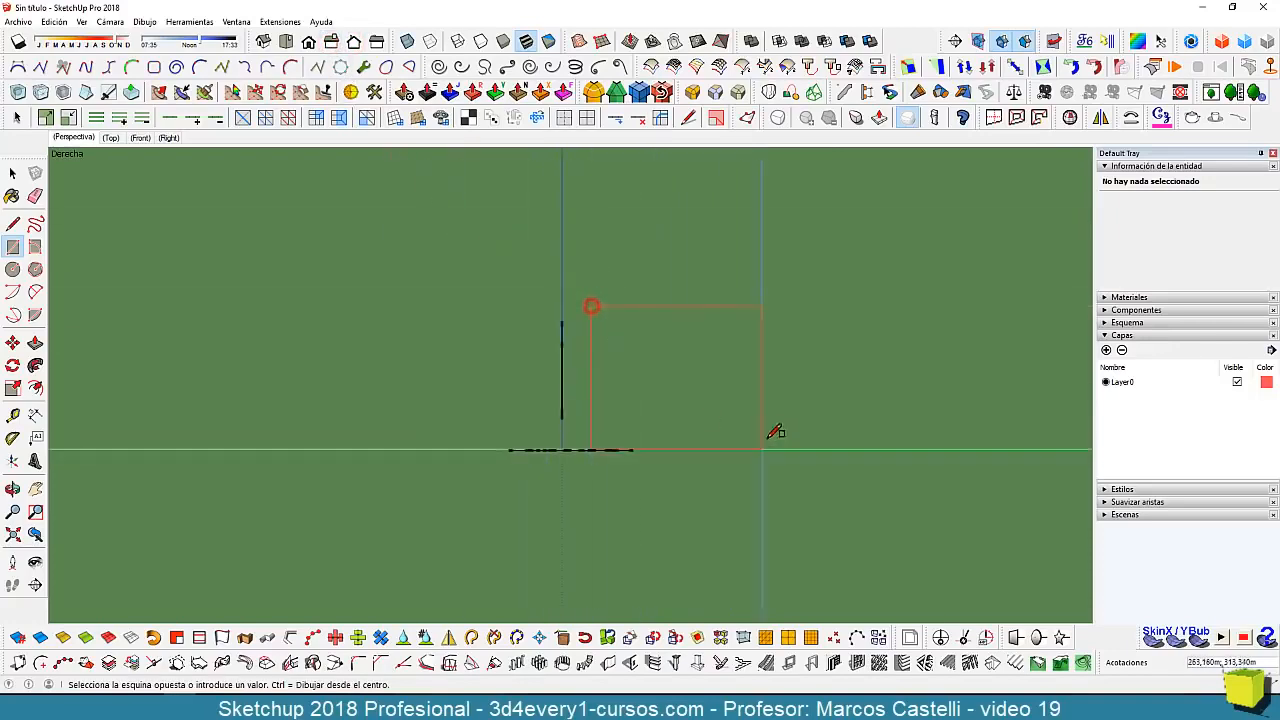
click(760, 427)
- In the left side view, draw an upright rectangle about 258.26 by 217.87 m across the blue axis from the existing one
click(378, 41)
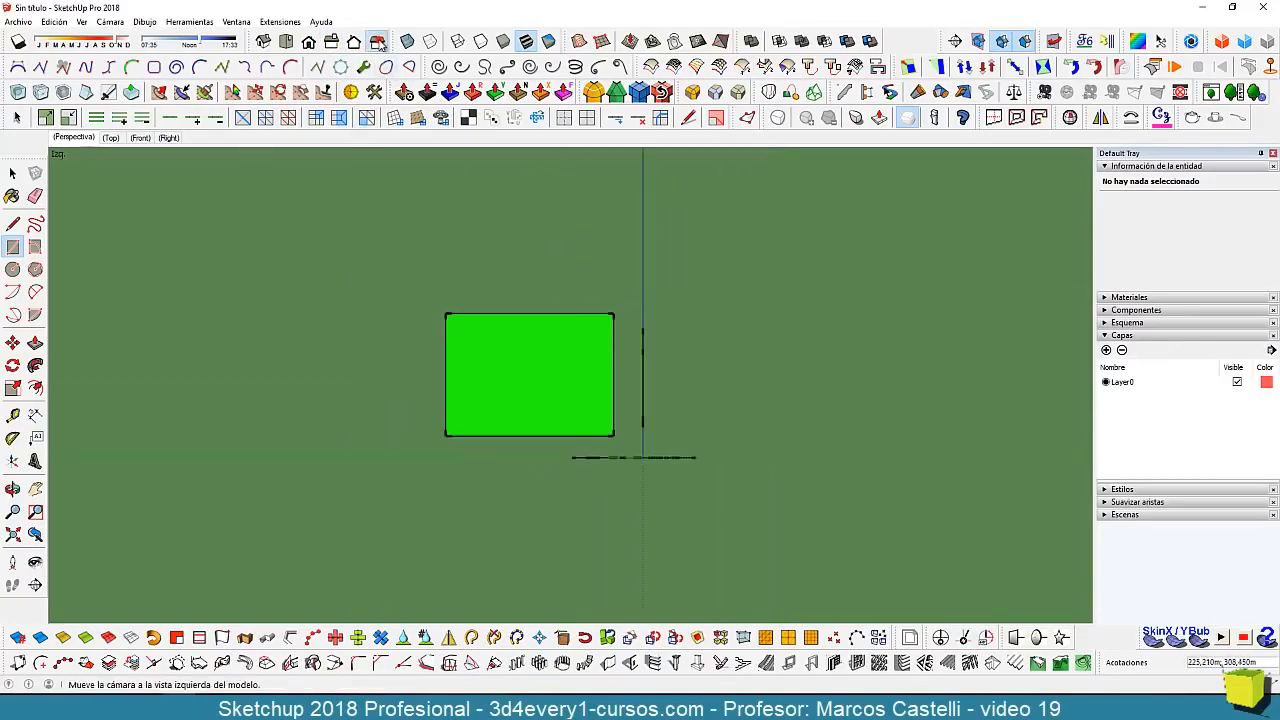
click(698, 305)
click(816, 445)
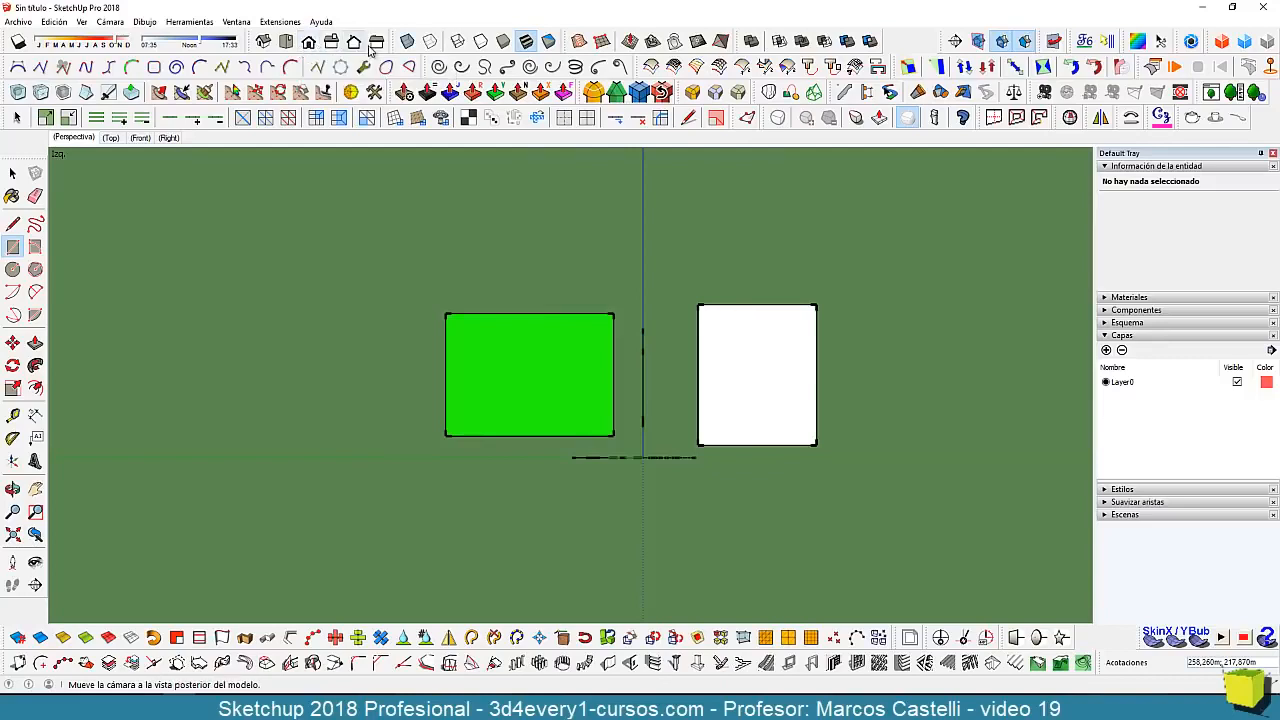
- From an orbited isometric view, draw a large upright rectangle parallel to the red and blue axes, above the small rectangles
middle_drag(600, 423, 471, 434)
scroll(429, 380, down, 2)
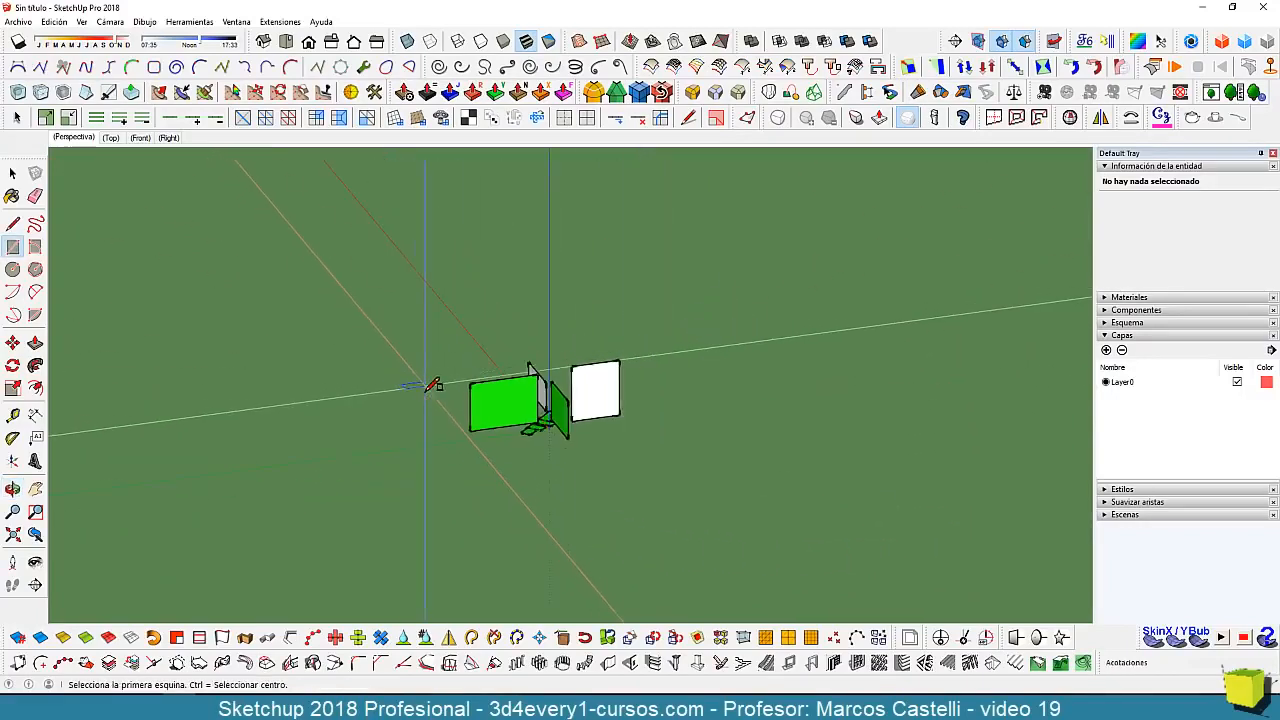
click(262, 42)
scroll(522, 358, down, 3)
middle_drag(522, 512, 624, 364)
middle_drag(714, 338, 547, 431)
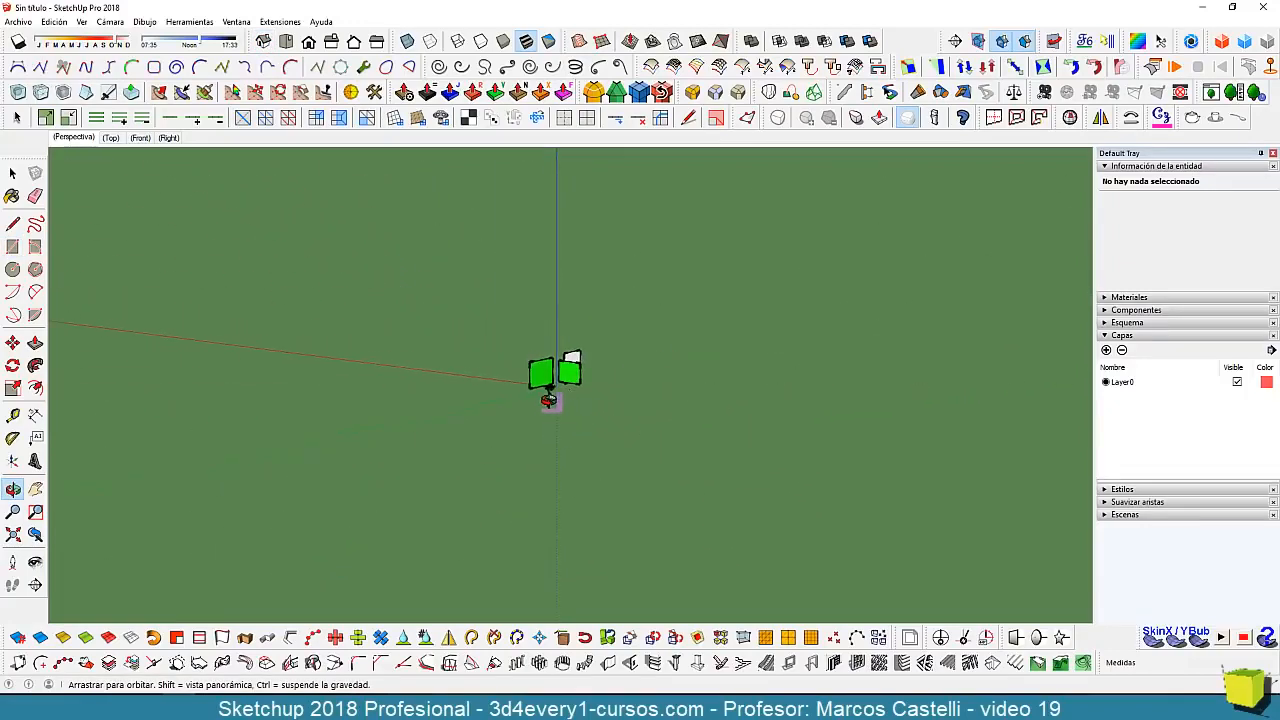
key(r)
click(529, 222)
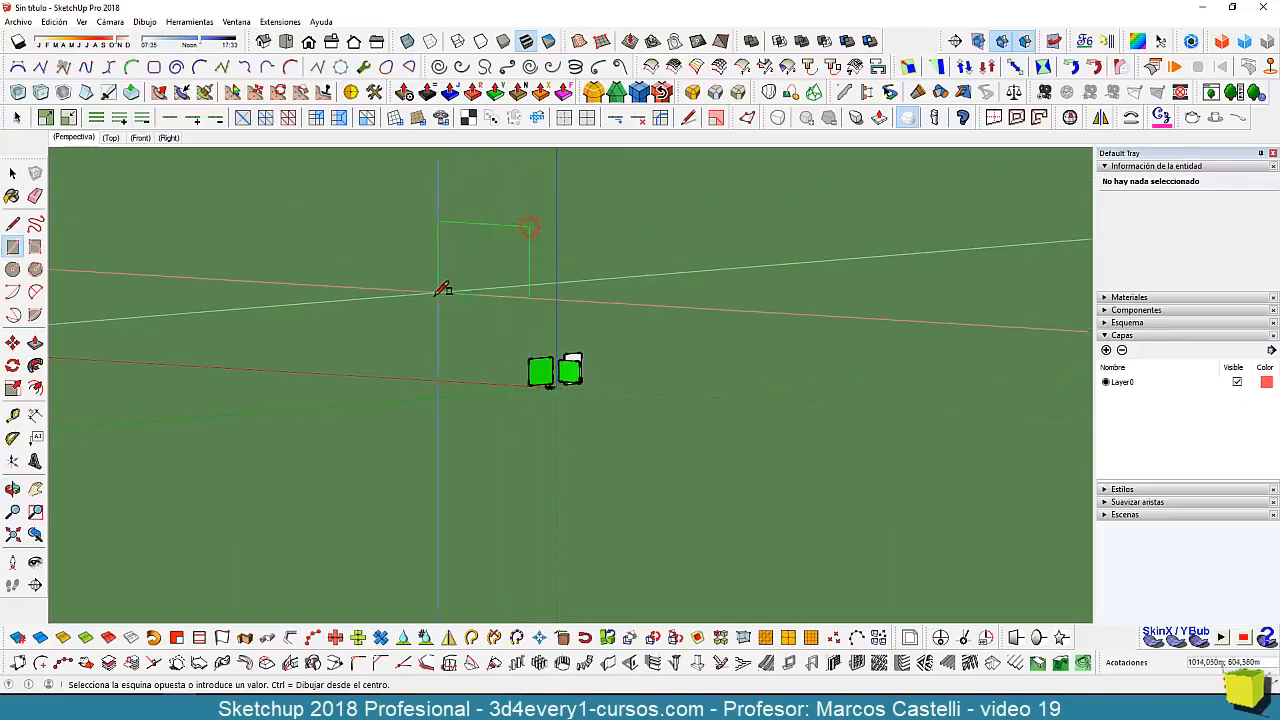
click(456, 302)
- Draw a large horizontal rectangle parallel to the red and green axes, below the small rectangles
middle_drag(646, 394, 616, 562)
key(r)
click(472, 504)
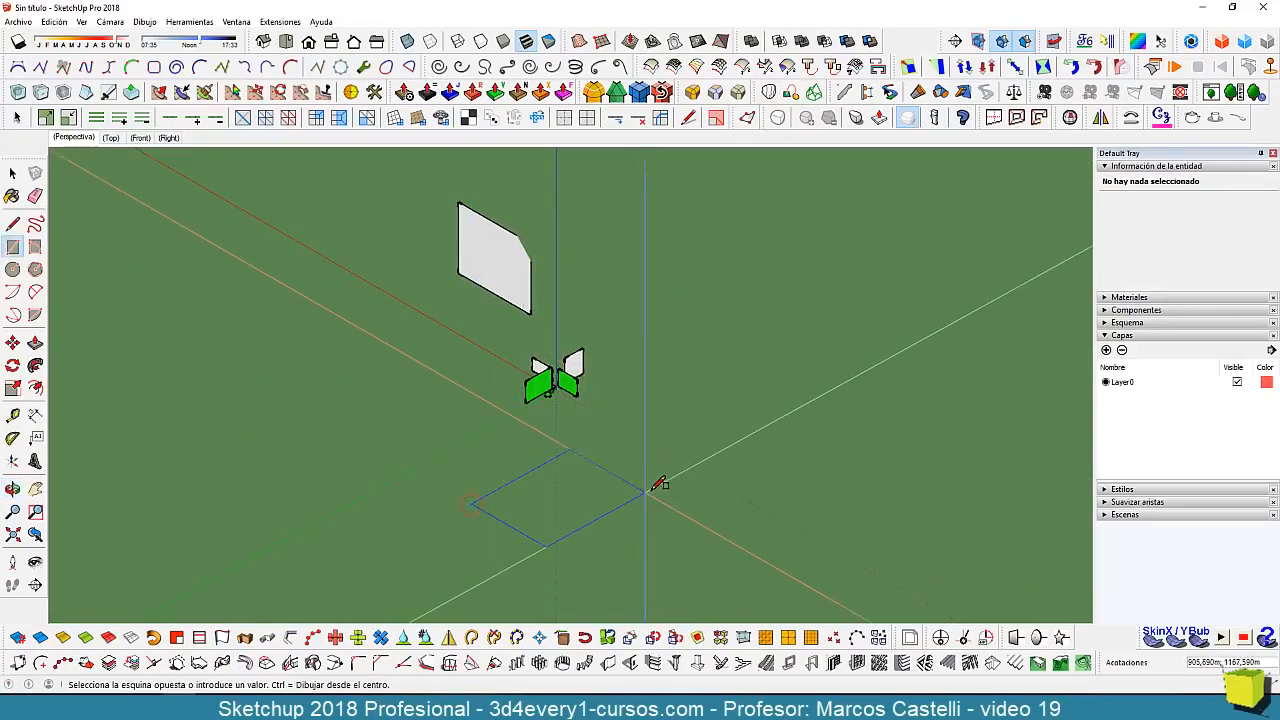
click(650, 490)
- Draw a large upright rectangle parallel to the green and blue axes, across the blue axis from the first large upright one
middle_drag(531, 523, 309, 366)
key(r)
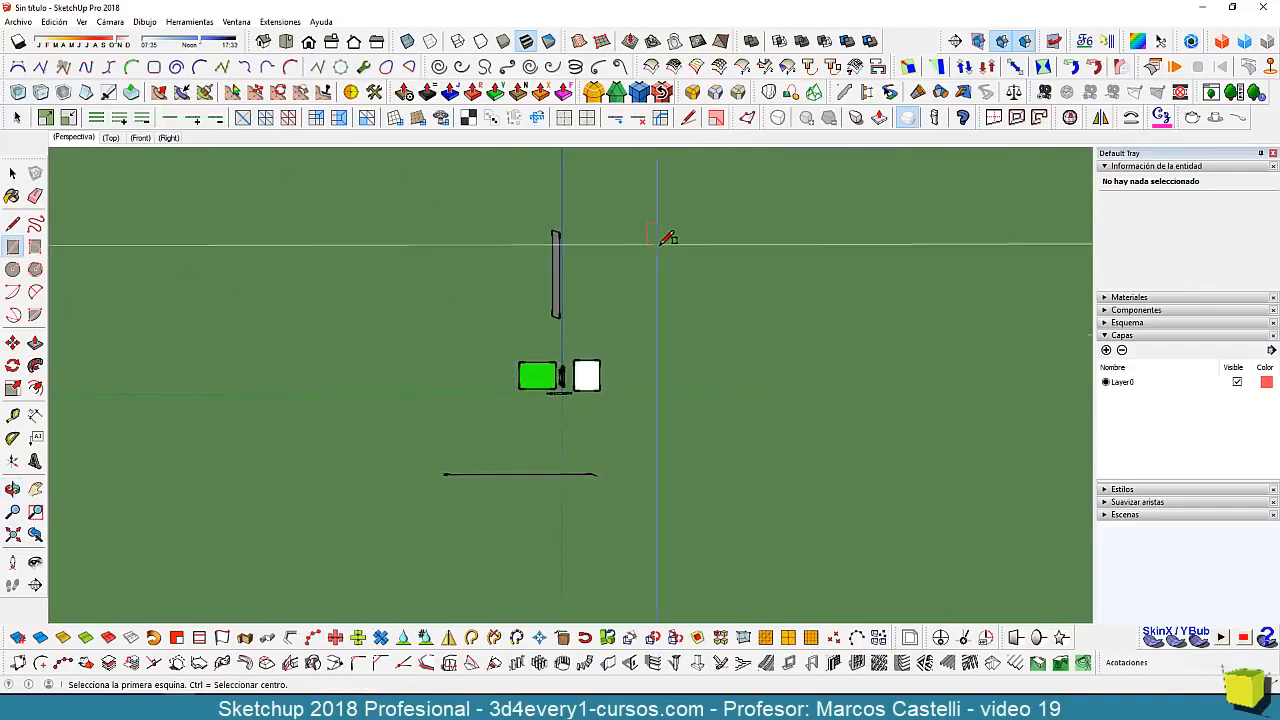
click(636, 240)
click(786, 324)
middle_drag(474, 391, 777, 523)
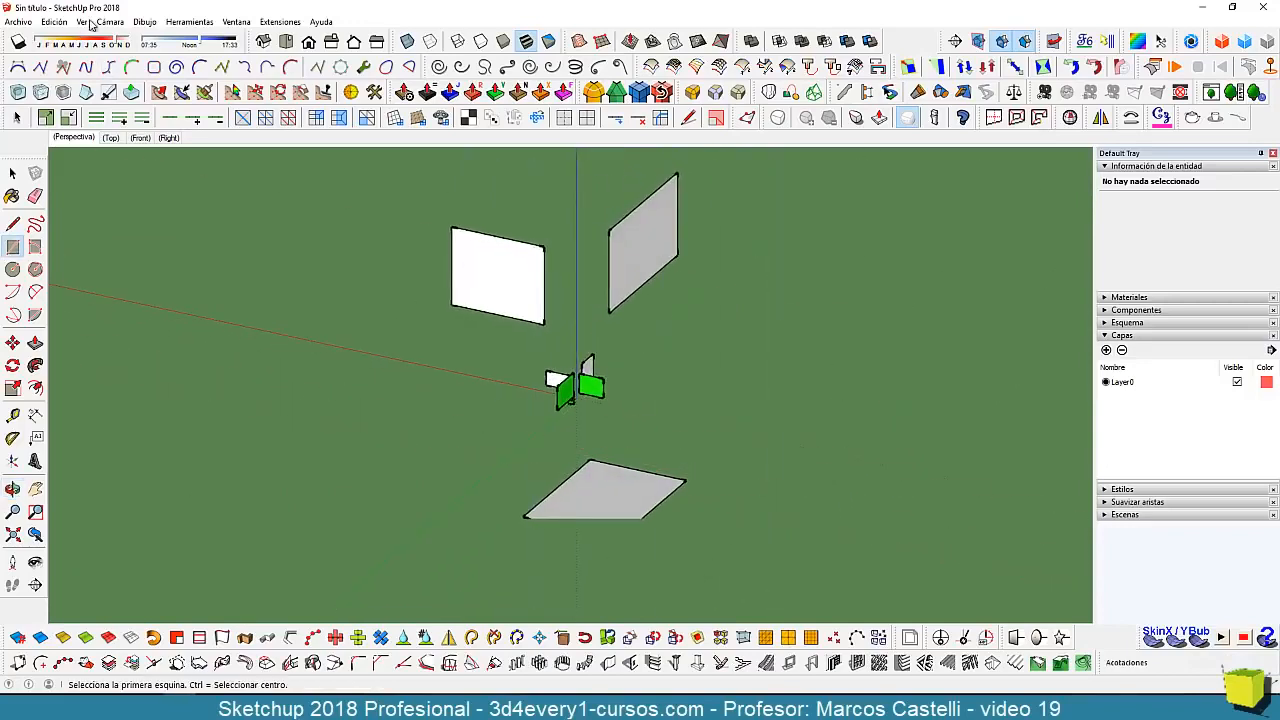
- Switch the camera to perspective projection and fit the whole model in view
scroll(627, 312, down, 5)
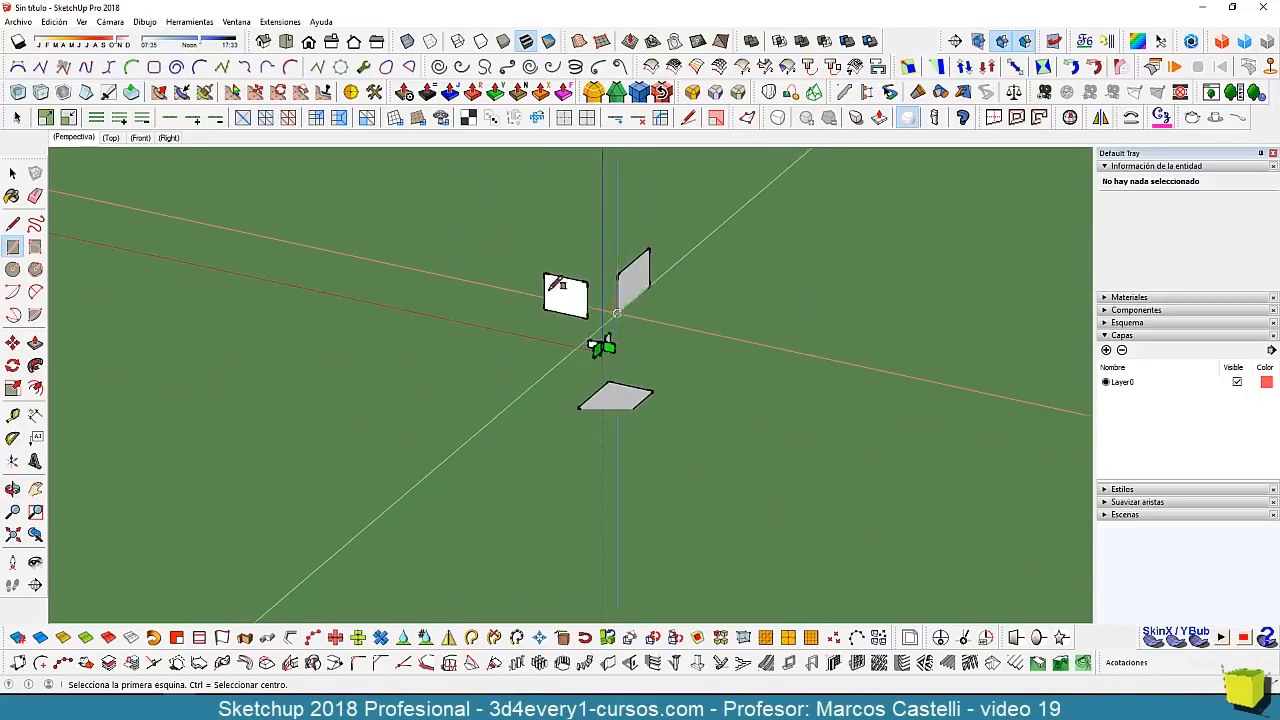
click(110, 22)
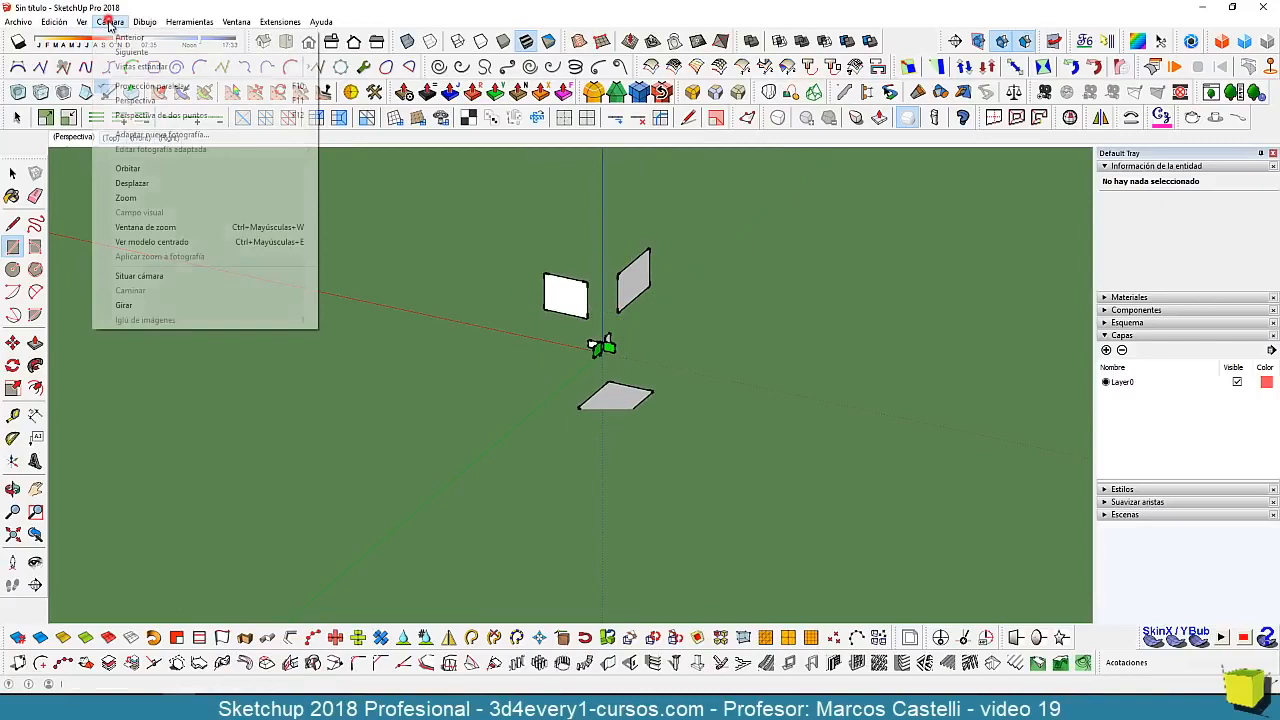
click(132, 108)
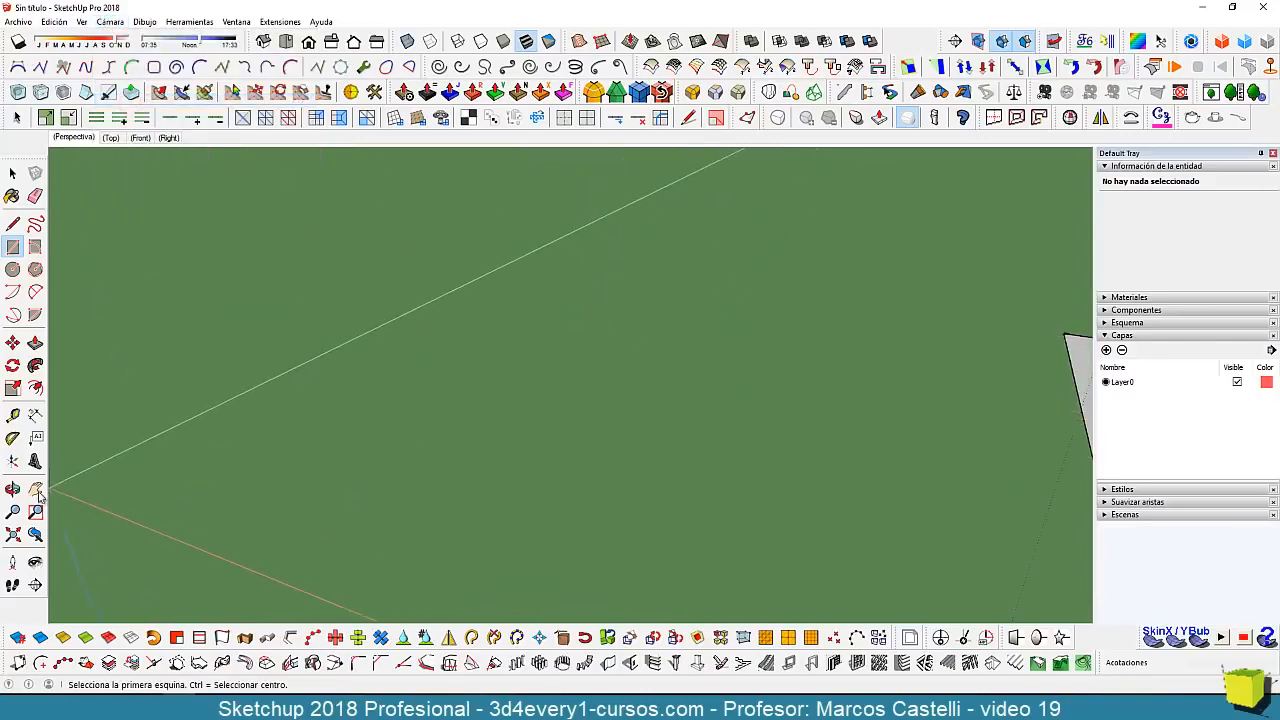
click(12, 535)
scroll(680, 392, down, 4)
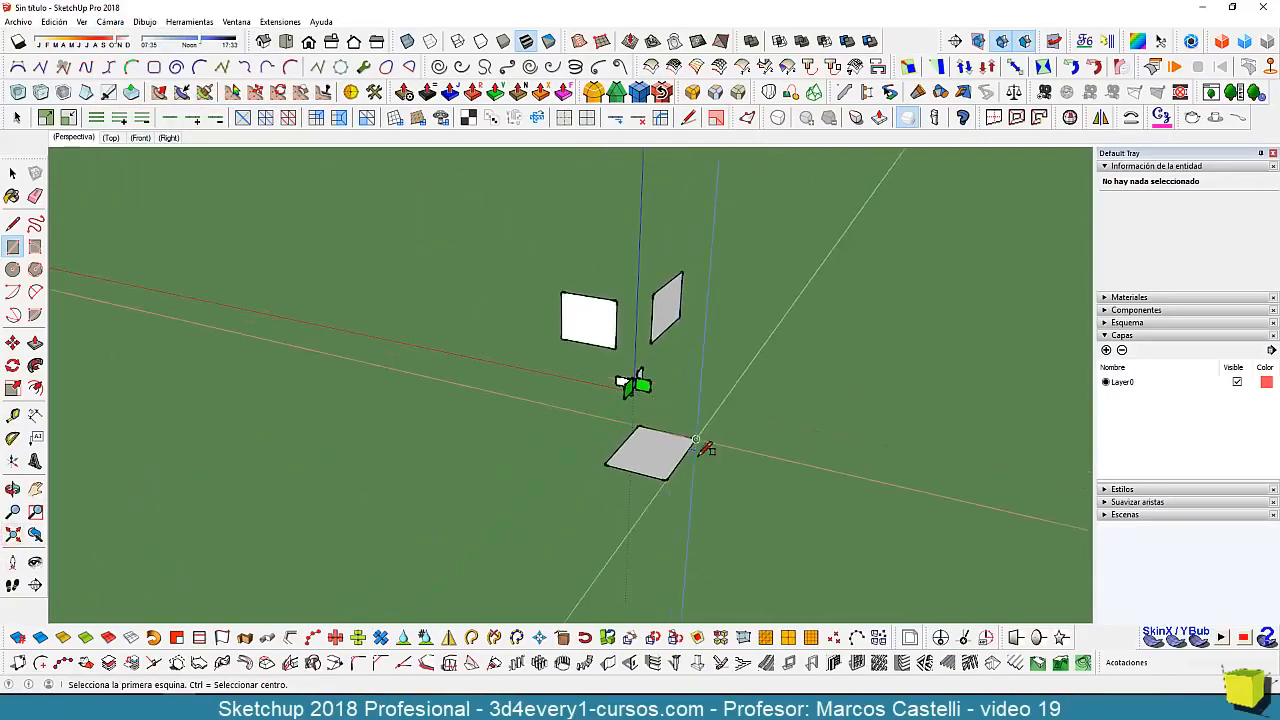
- Draw one more upright rectangle in each vertical orientation, beside the existing large ones
middle_drag(698, 450, 654, 460)
middle_drag(630, 320, 655, 393)
middle_drag(540, 437, 623, 349)
click(362, 197)
click(541, 312)
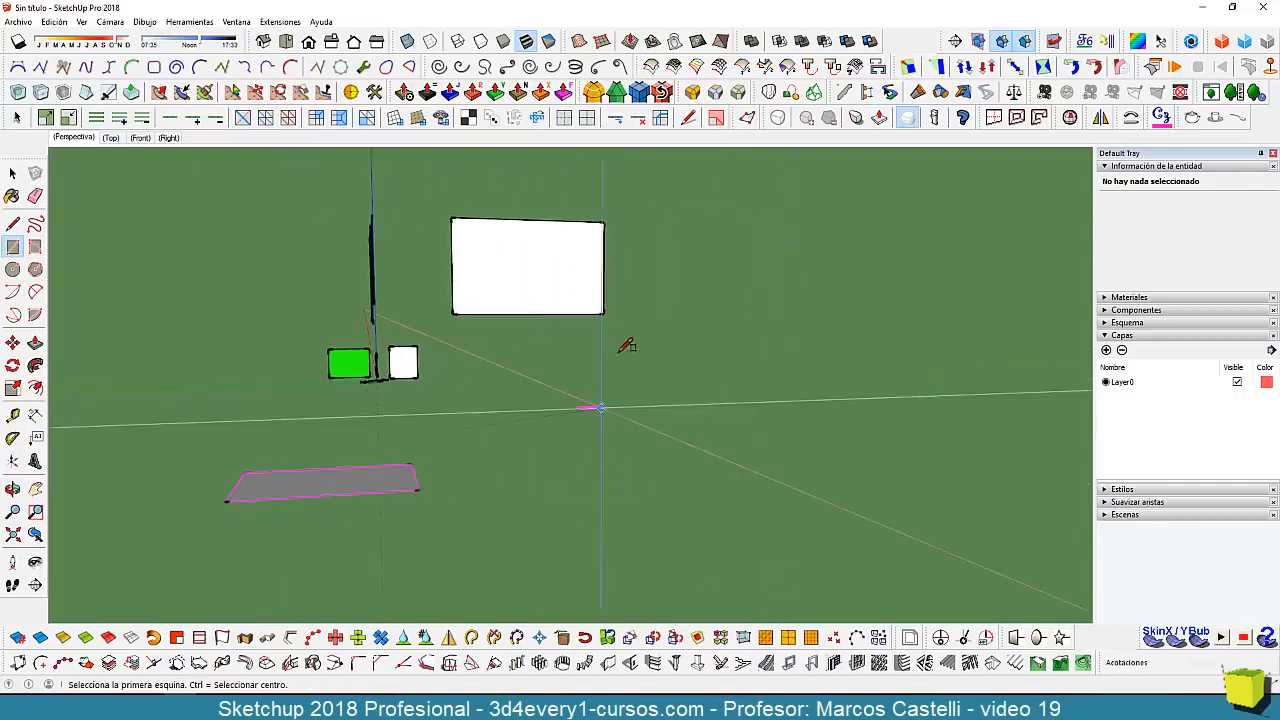
click(625, 222)
click(765, 314)
- Draw a second large horizontal rectangle beside the existing one on the ground plane
middle_drag(765, 314, 709, 554)
click(620, 422)
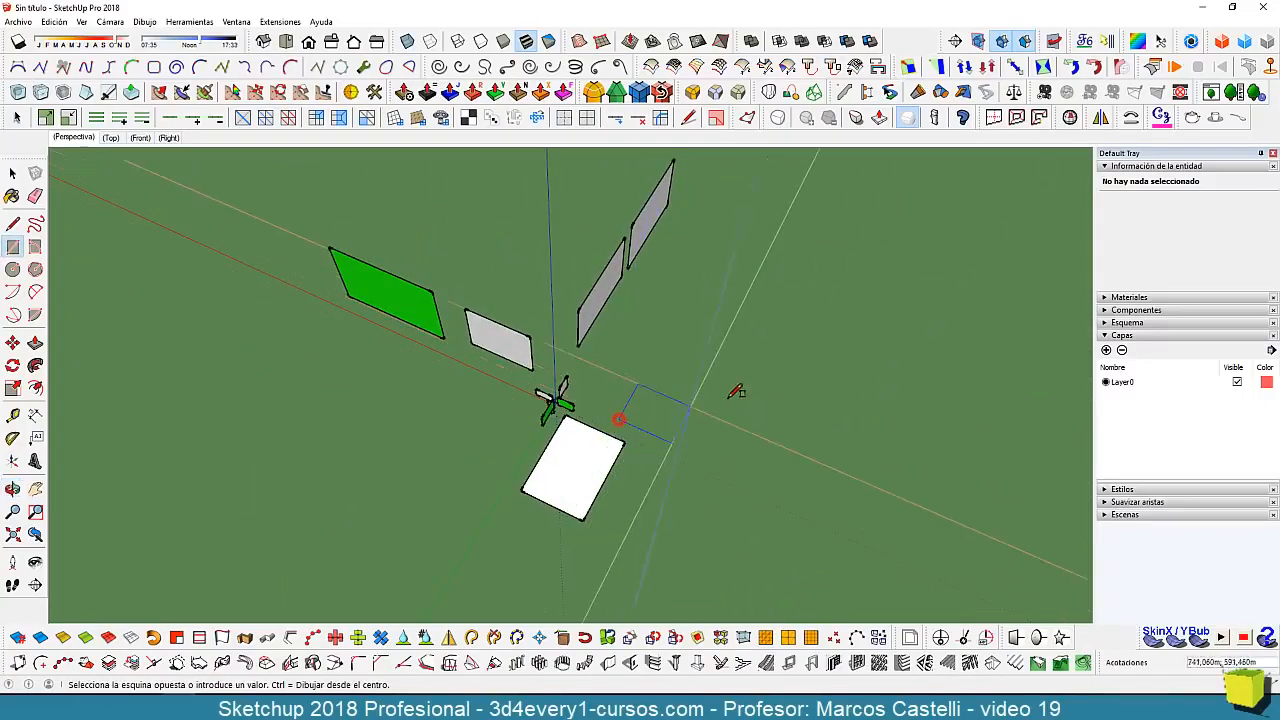
click(797, 349)
middle_drag(605, 474, 557, 390)
key(r)
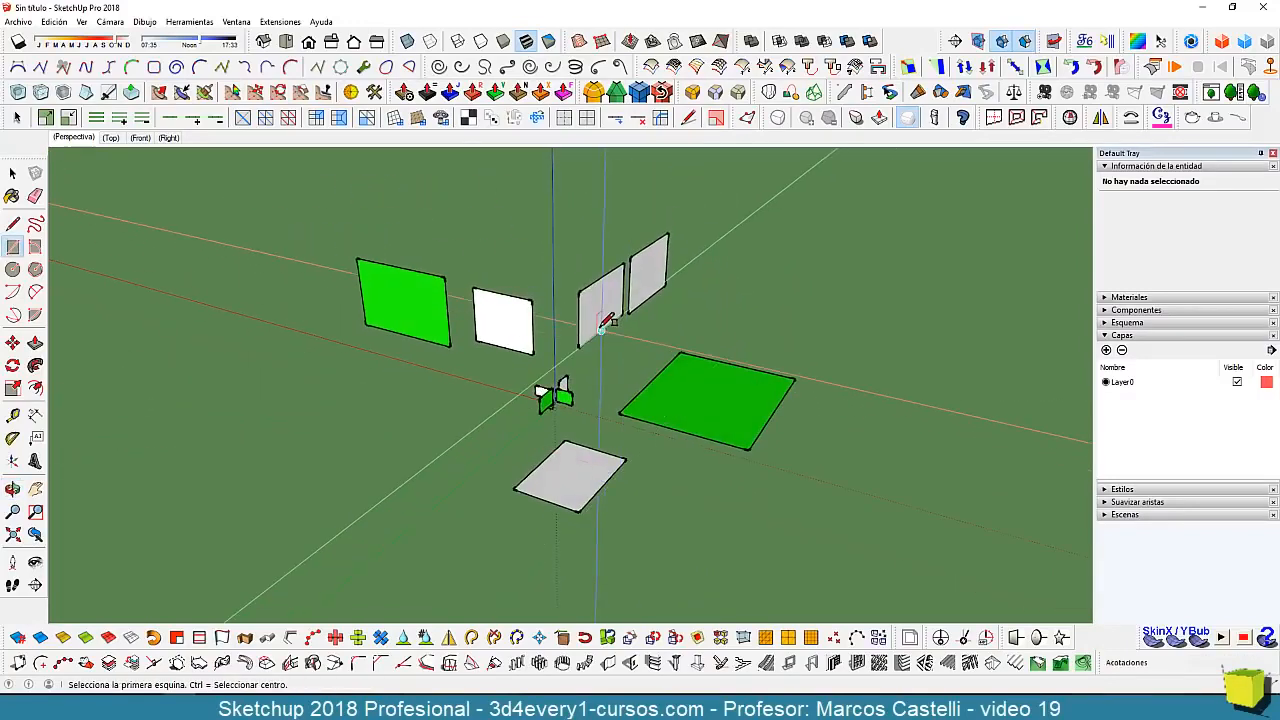
- Select all the rectangles in the model and delete them
scroll(560, 385, down, 1)
key(space)
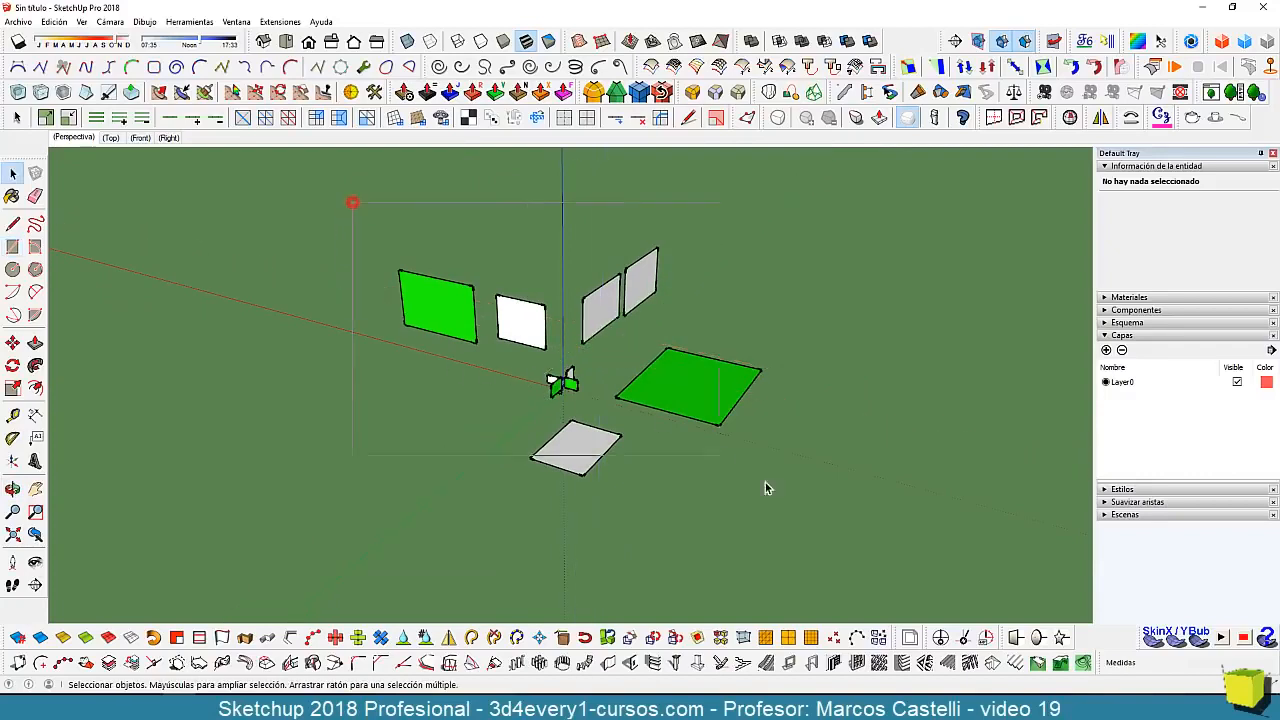
key(ctrl+a)
key(Delete)
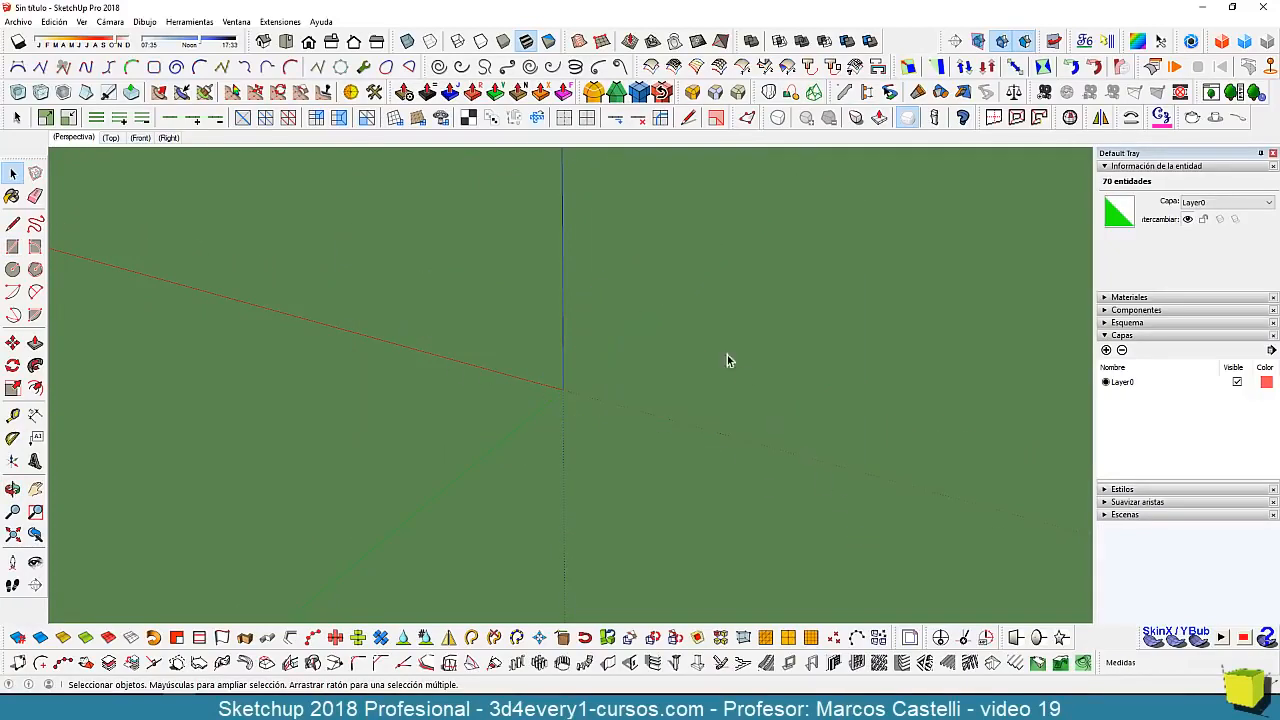
- From the isometric view, draw a horizontal rectangle near the origin, parallel to the red and green axes
click(264, 40)
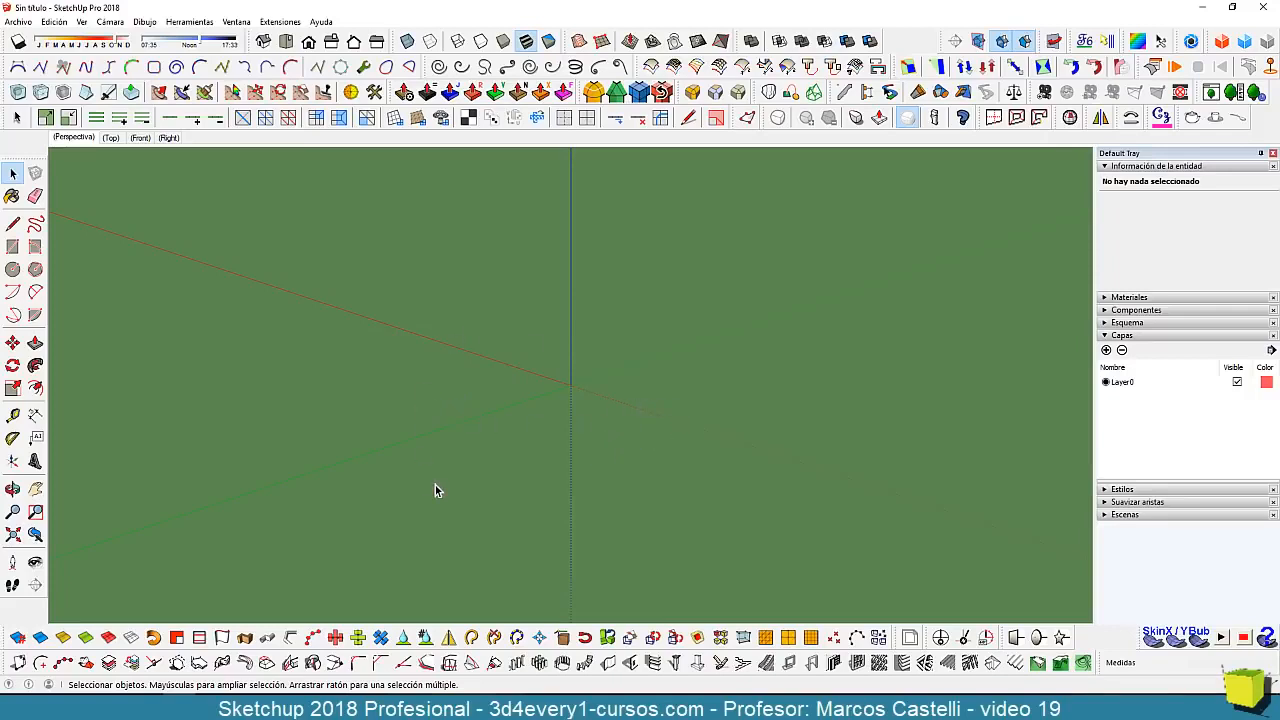
click(13, 247)
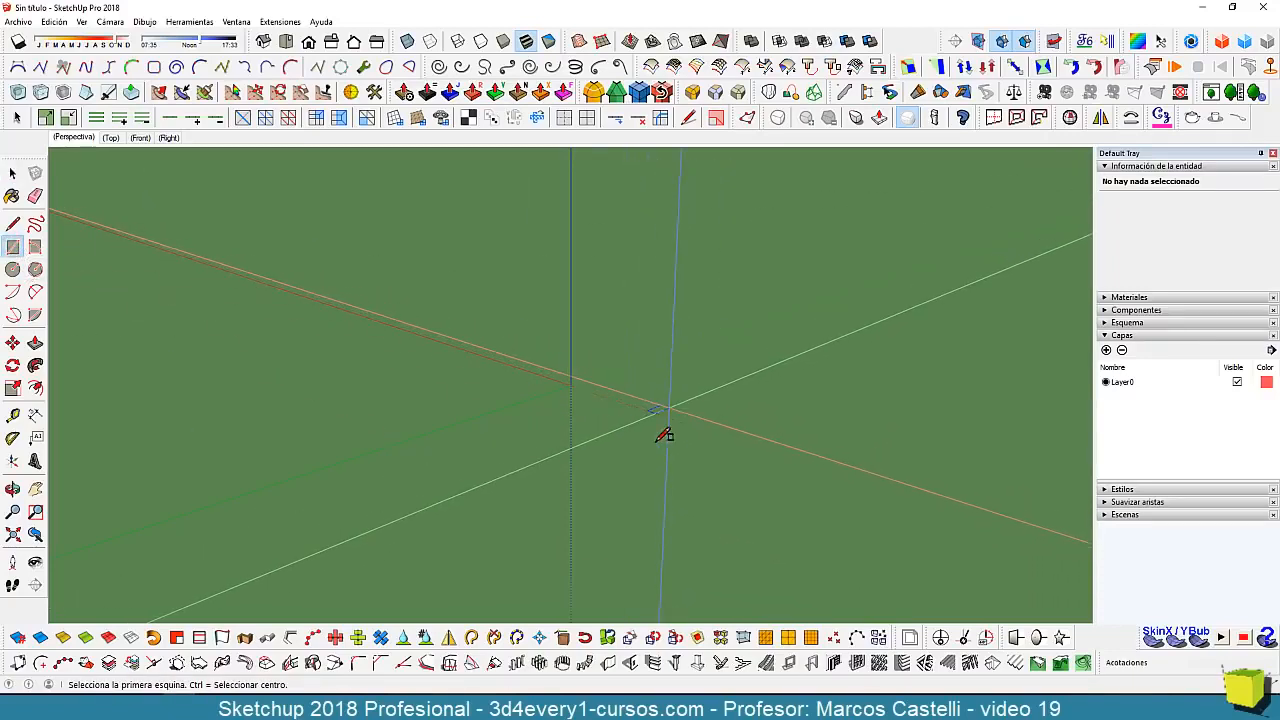
click(627, 572)
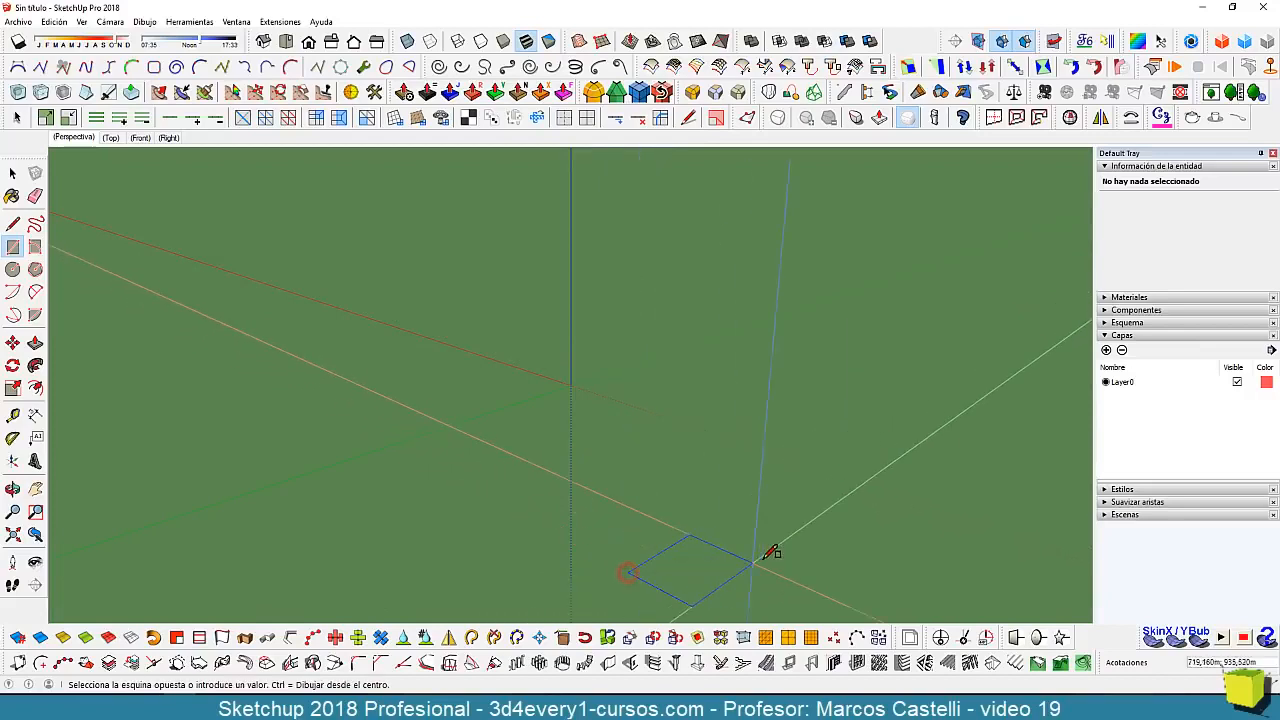
click(794, 540)
scroll(794, 537, down, 3)
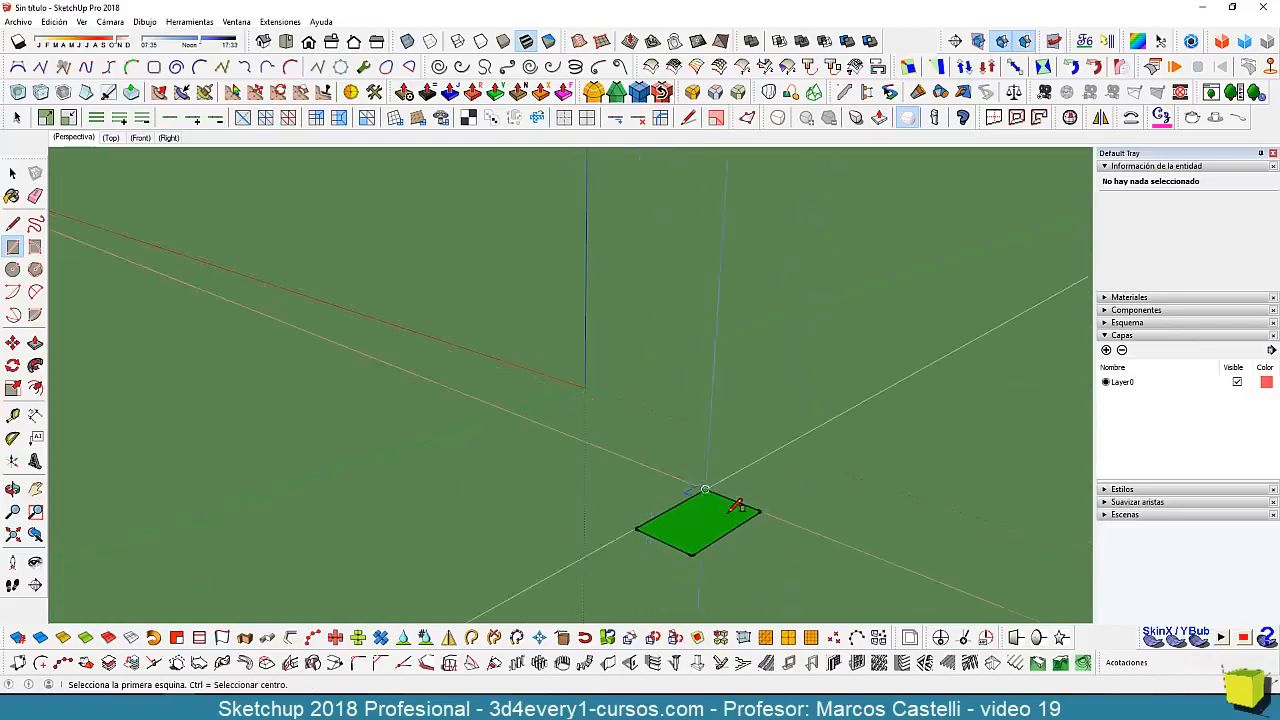
scroll(736, 505, up, 2)
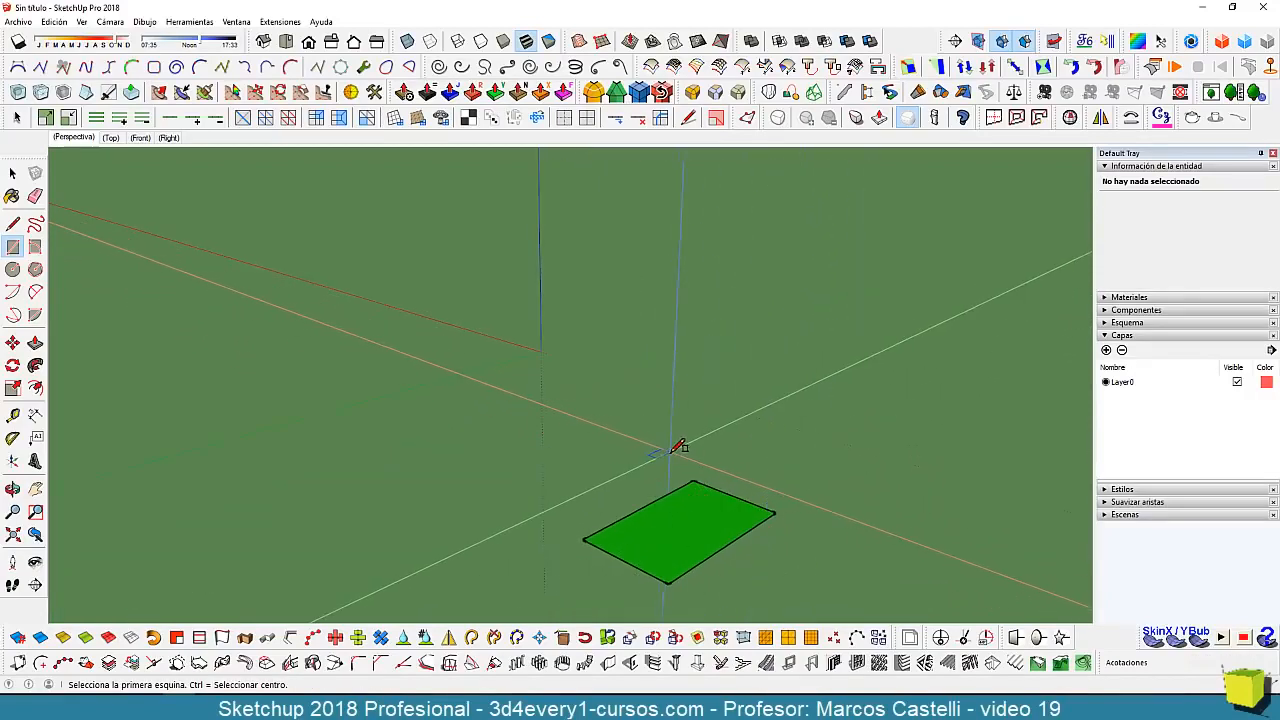
- Select the whole horizontal rectangle and move it down along the blue axis by about 241 m
middle_drag(678, 446, 704, 408)
scroll(610, 530, down, 3)
middle_drag(700, 497, 653, 499)
key(space)
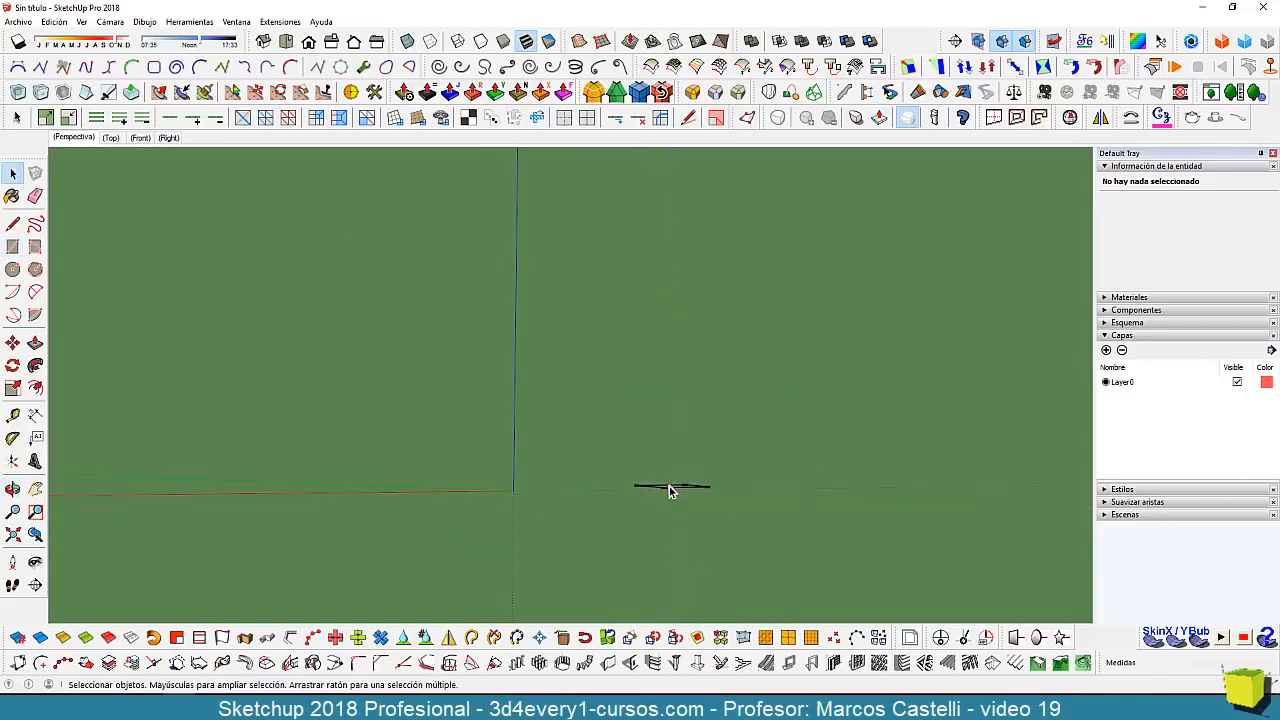
click(670, 490)
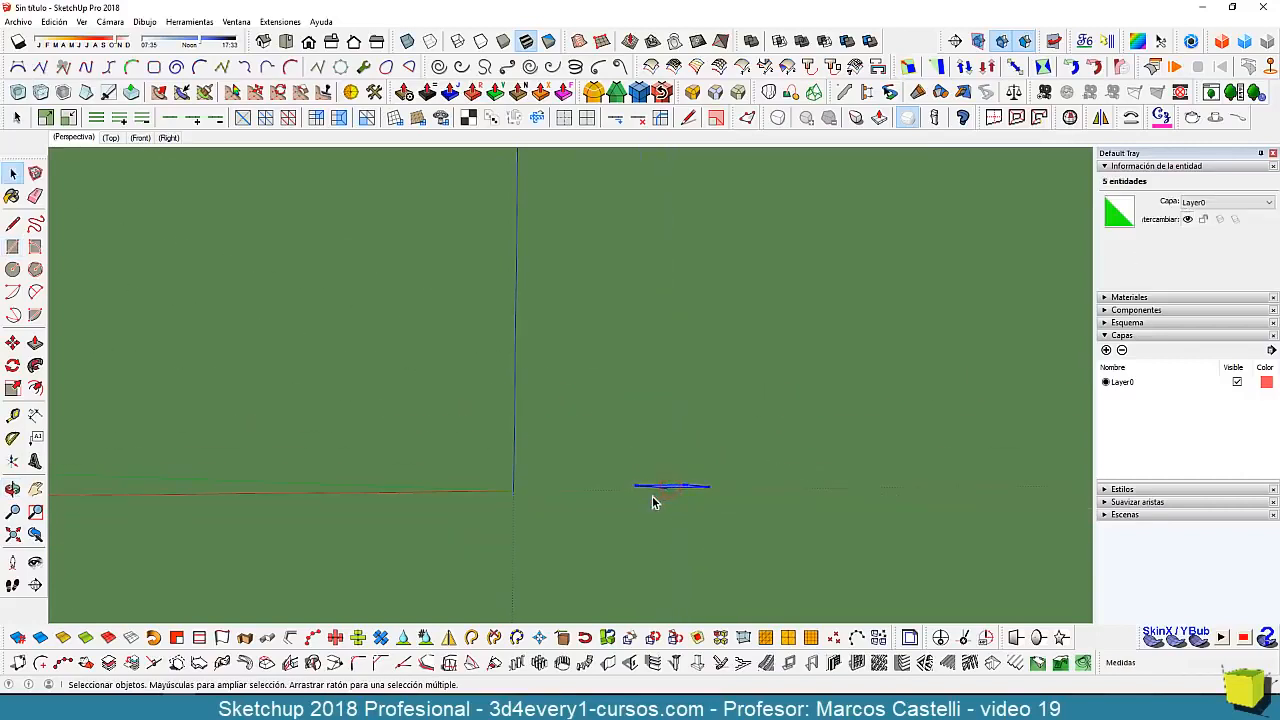
key(m)
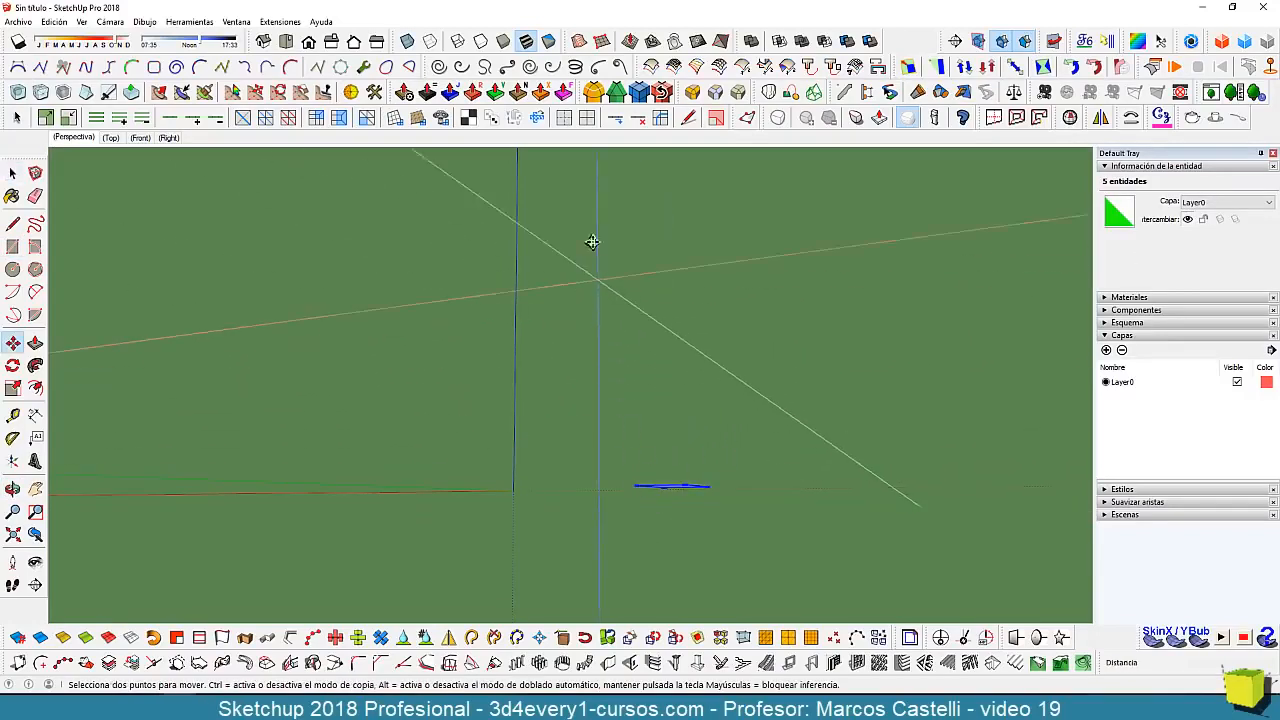
click(746, 240)
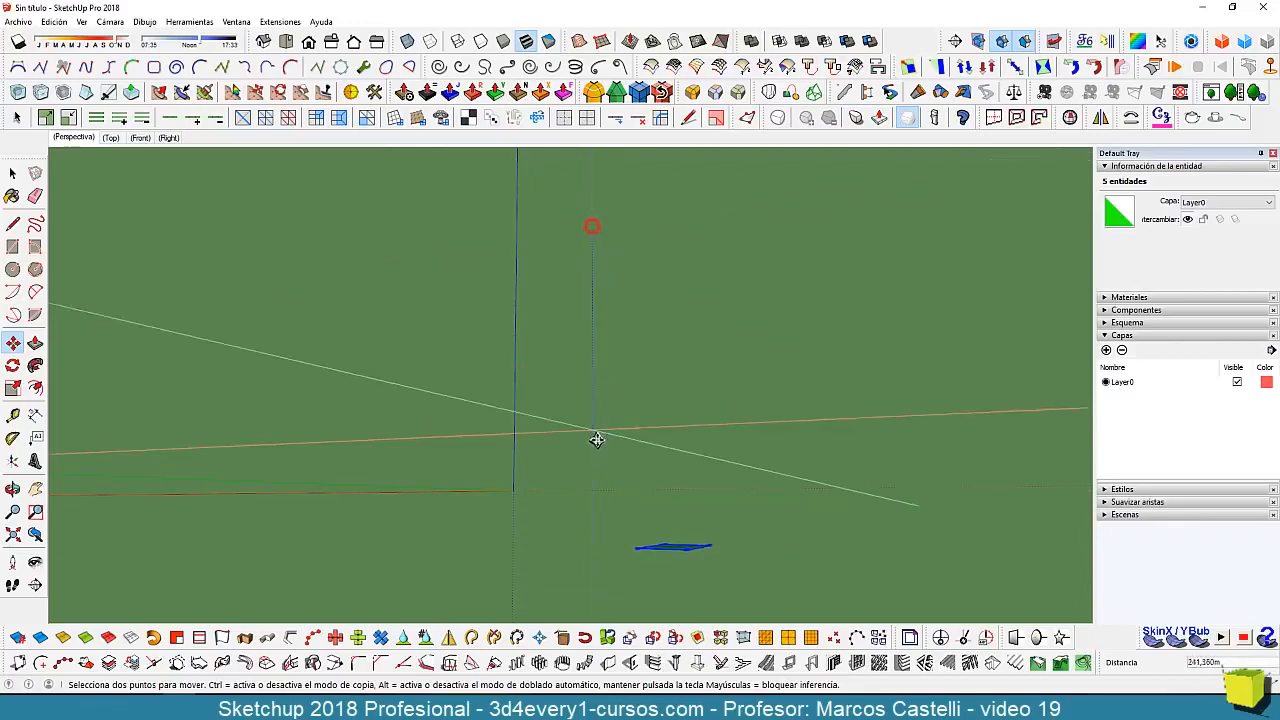
middle_drag(774, 497, 645, 580)
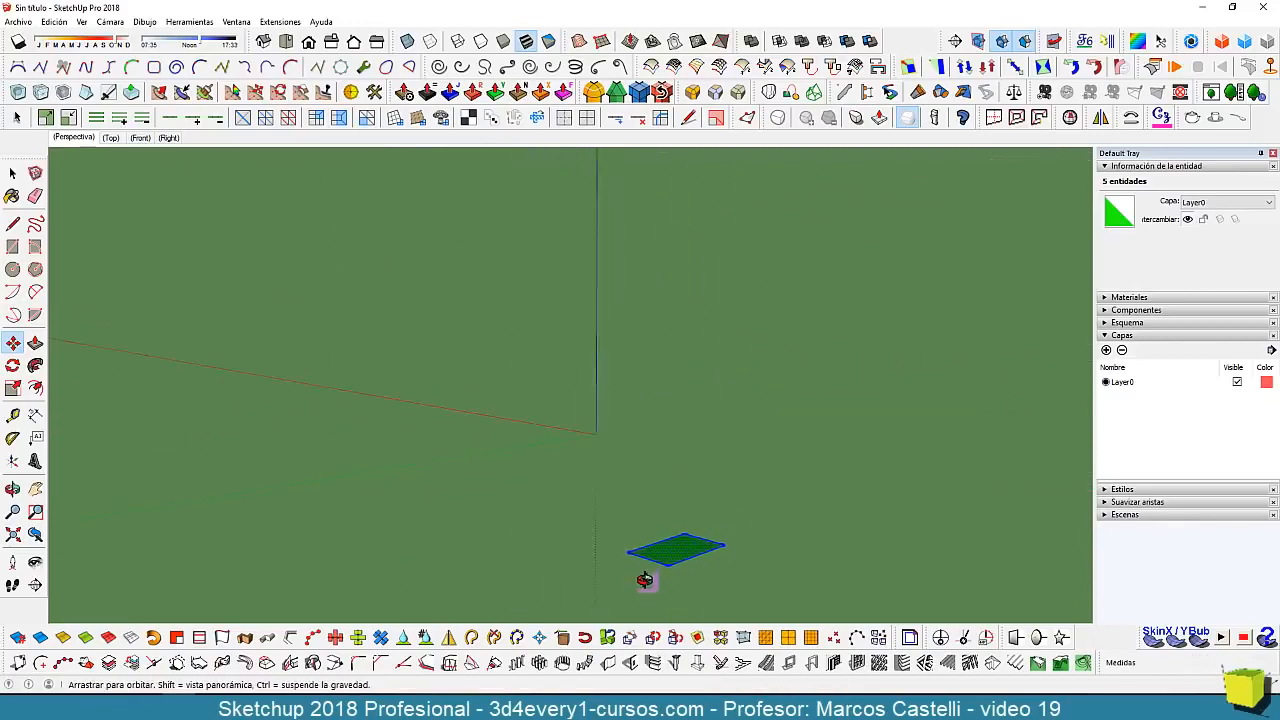
- Draw a horizontal rectangle about 2673 x 1549 m from the lowered rectangle's corner, and another about 2310 x 1266 m from the new one's far corner
middle_drag(576, 602, 720, 517)
key(space)
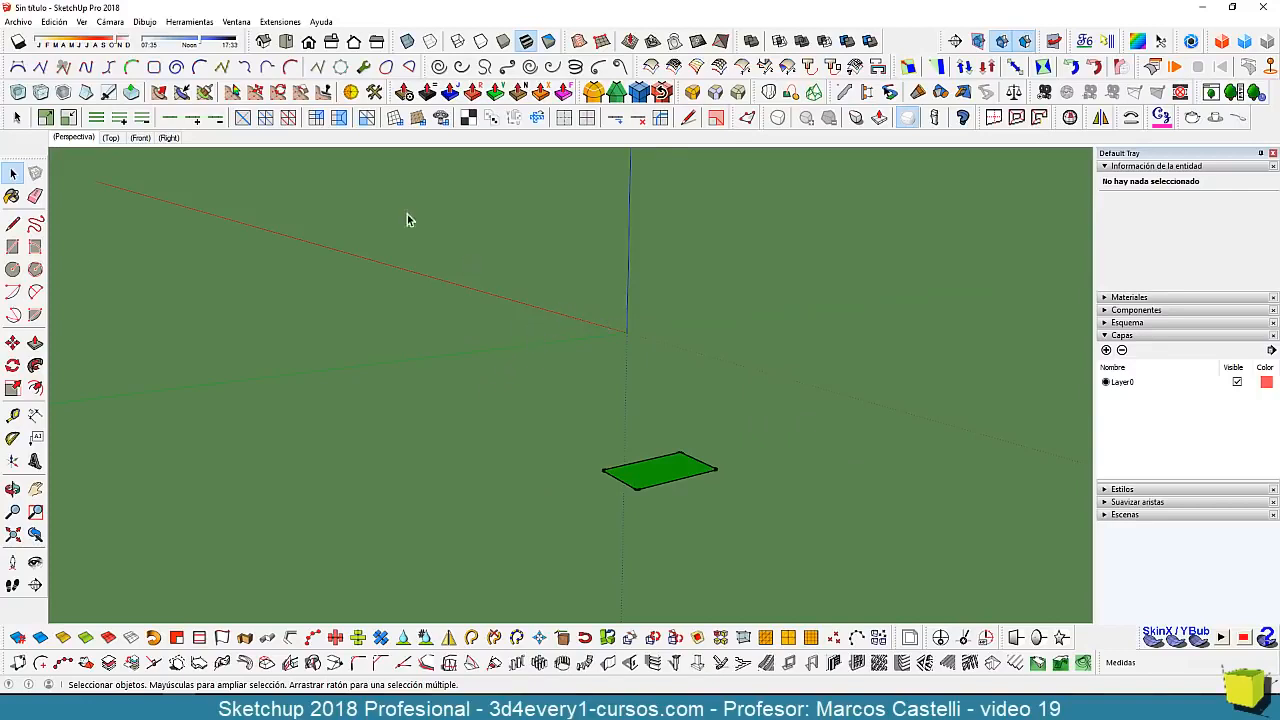
click(11, 248)
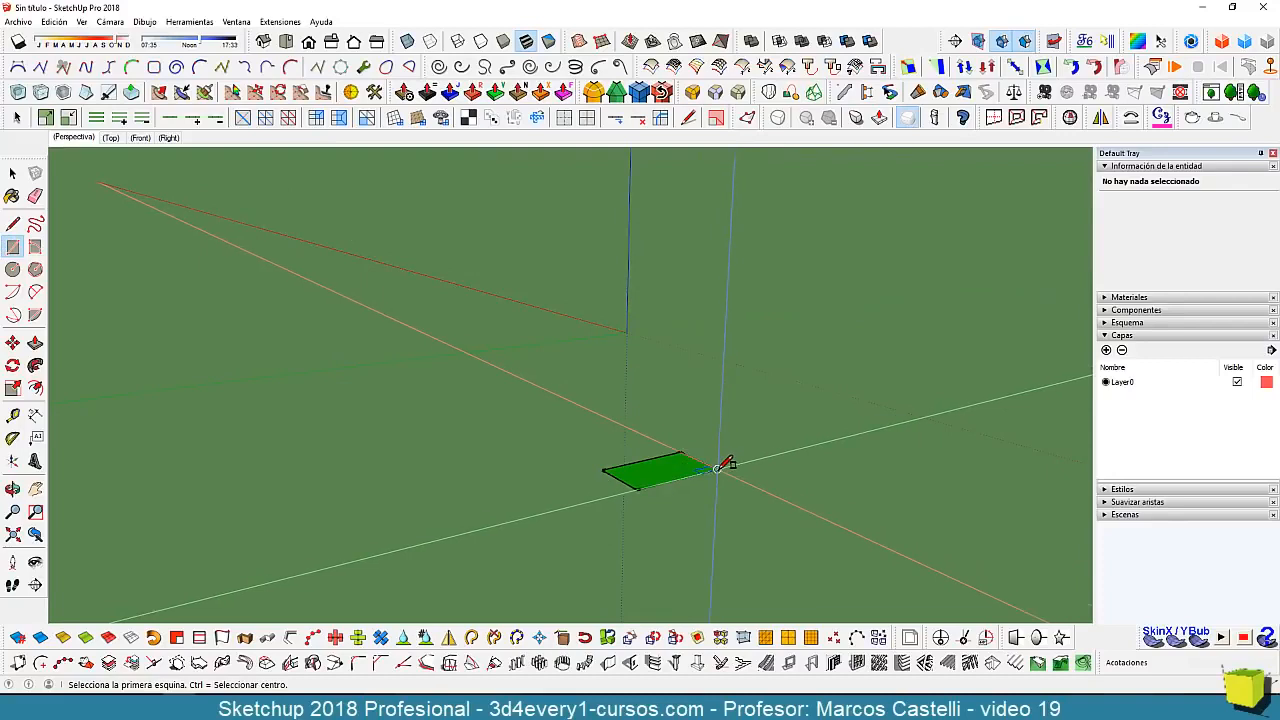
click(717, 469)
click(925, 468)
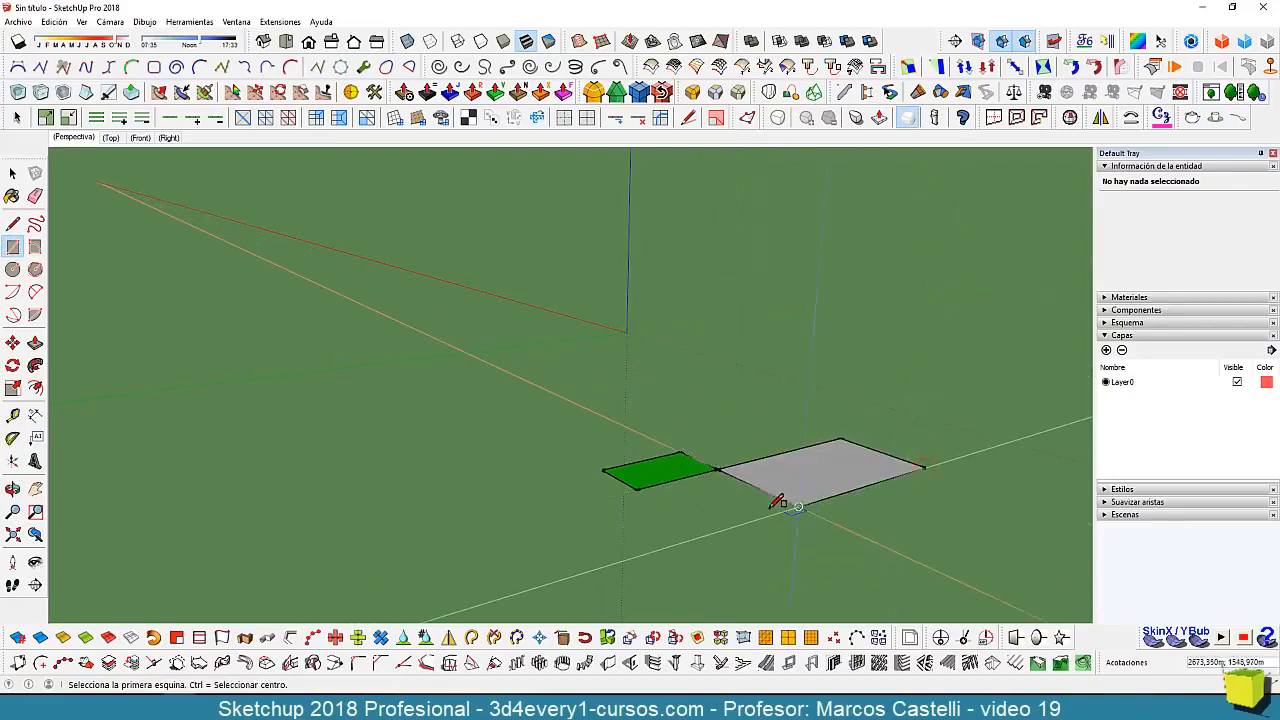
click(840, 438)
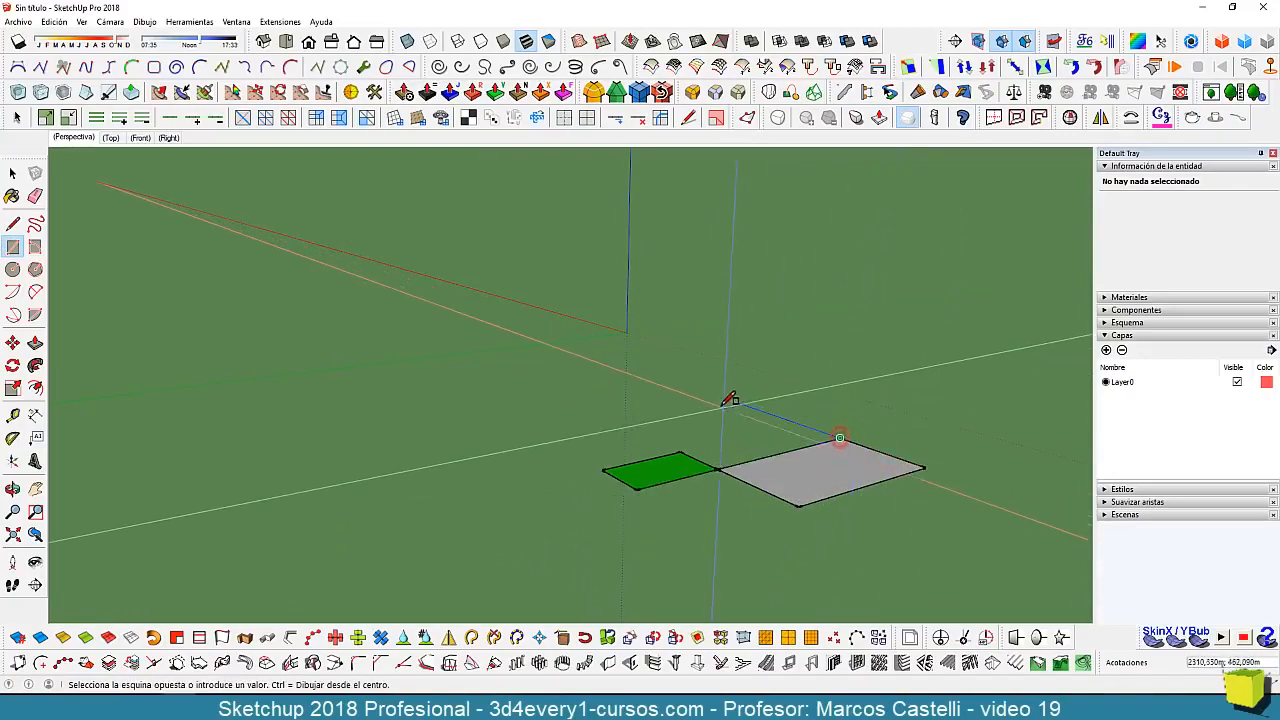
click(691, 413)
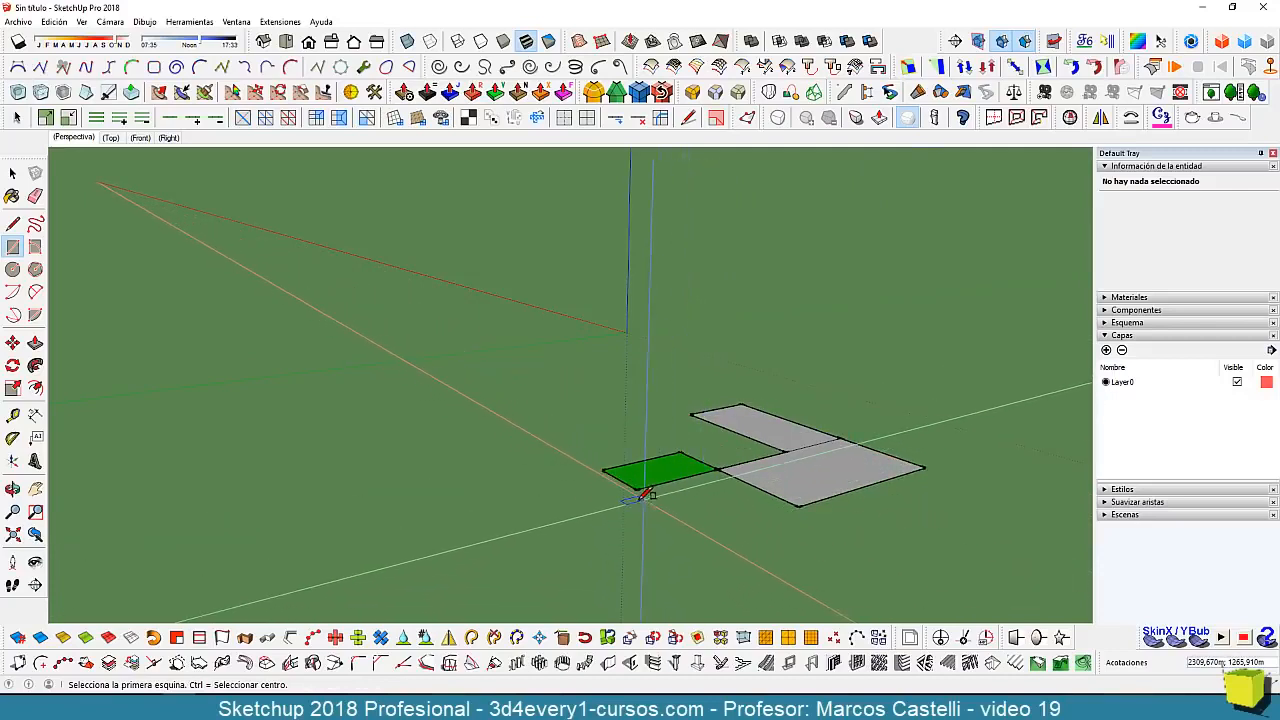
middle_drag(571, 571, 857, 491)
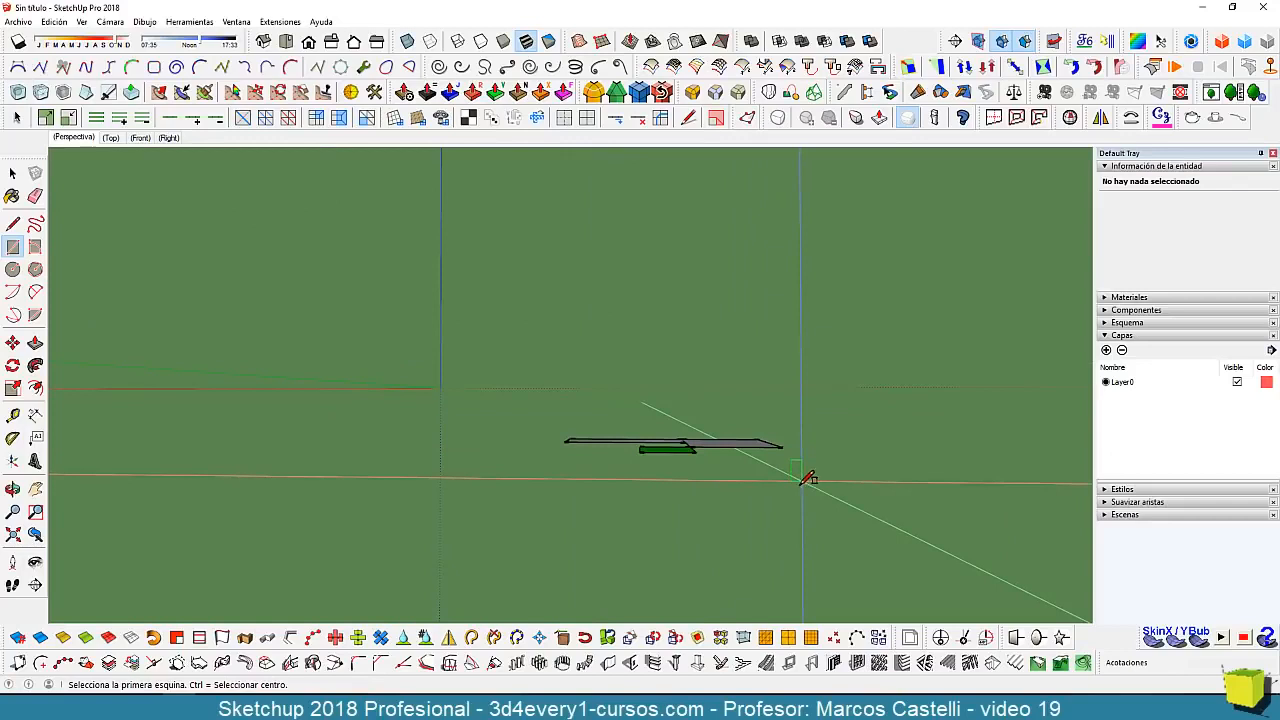
middle_drag(780, 489, 547, 574)
scroll(560, 560, down, 1)
key(space)
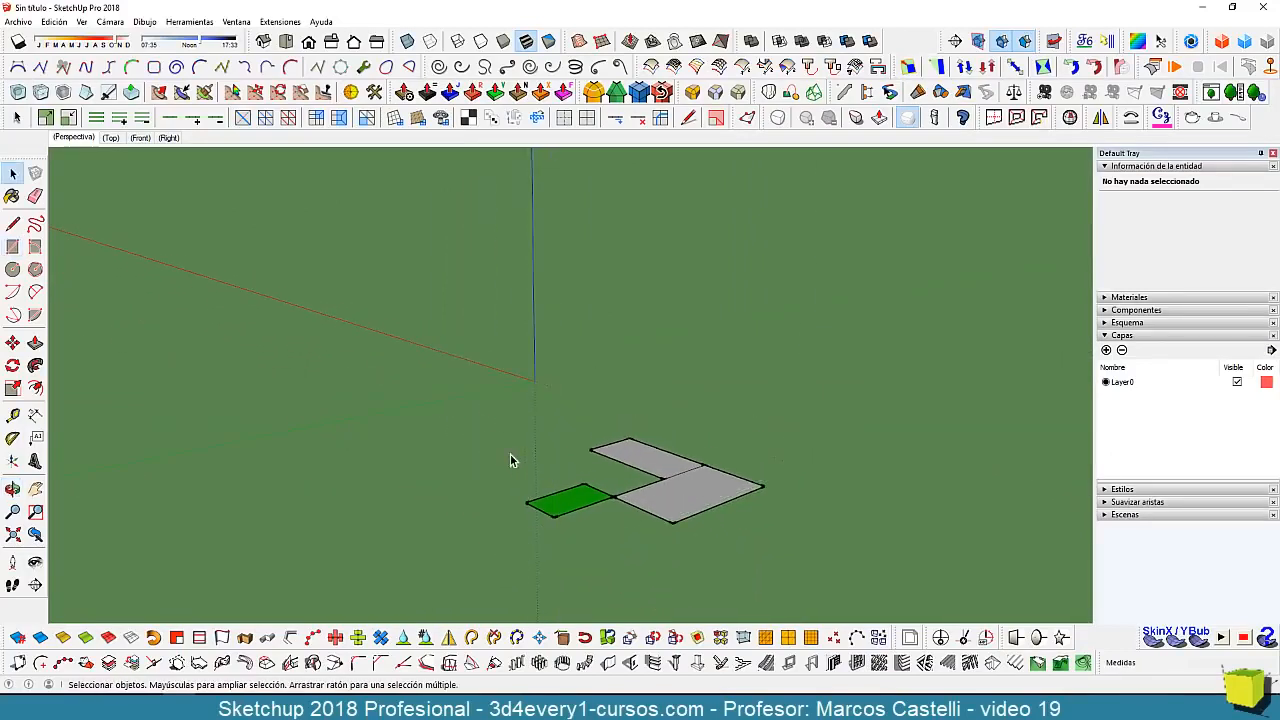
- Select all three rectangles and delete them
drag(811, 563, 809, 562)
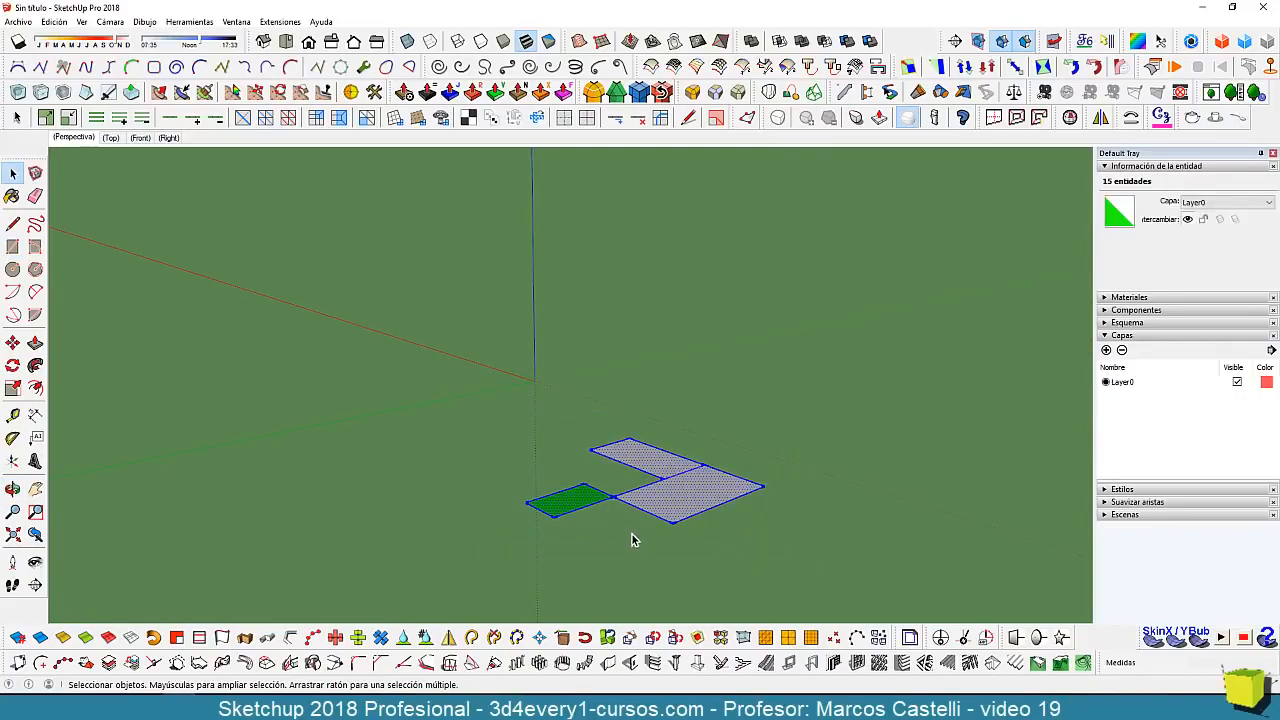
middle_drag(572, 496, 570, 528)
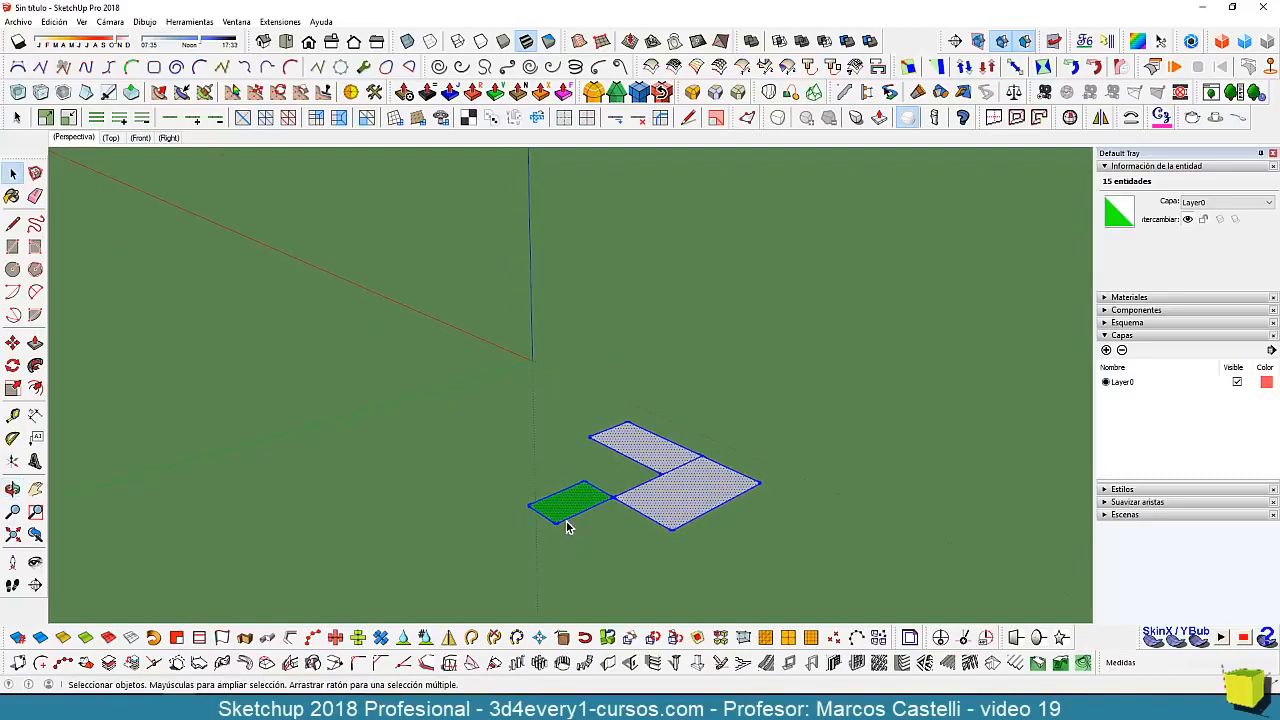
key(Delete)
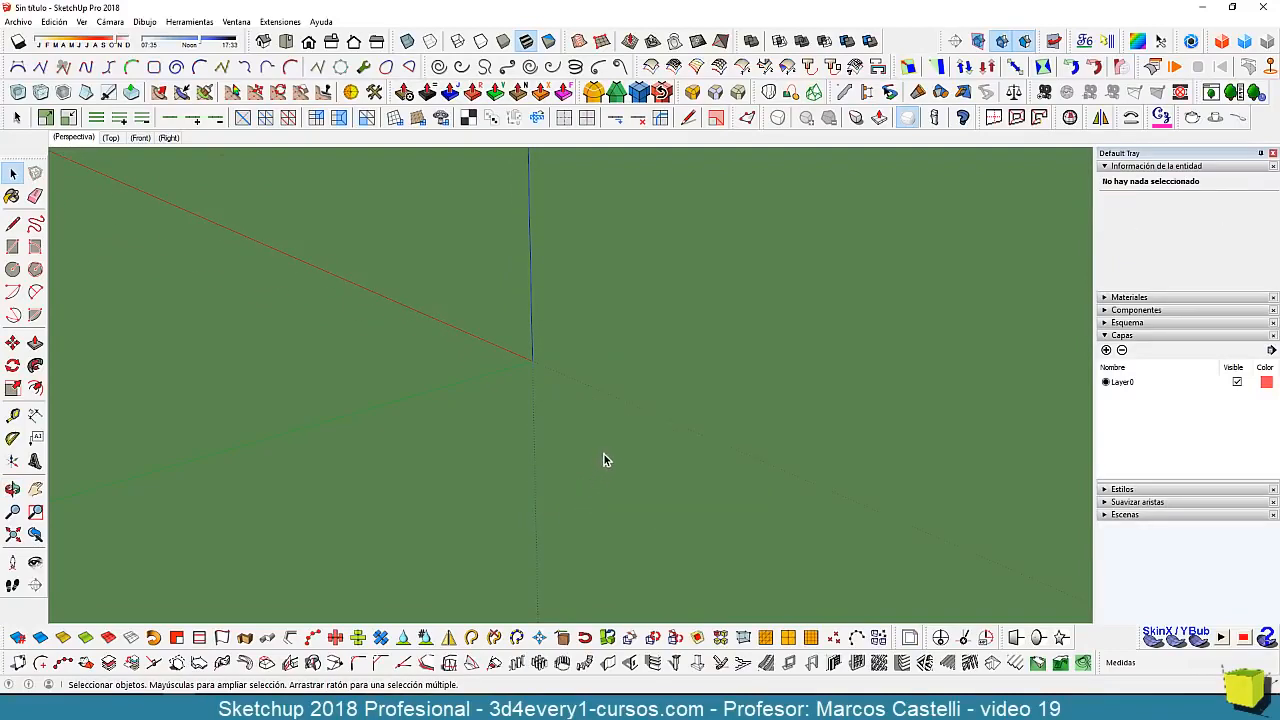
- In the top view, draw a rectangle about 3417 x 2496 m around the origin
click(287, 43)
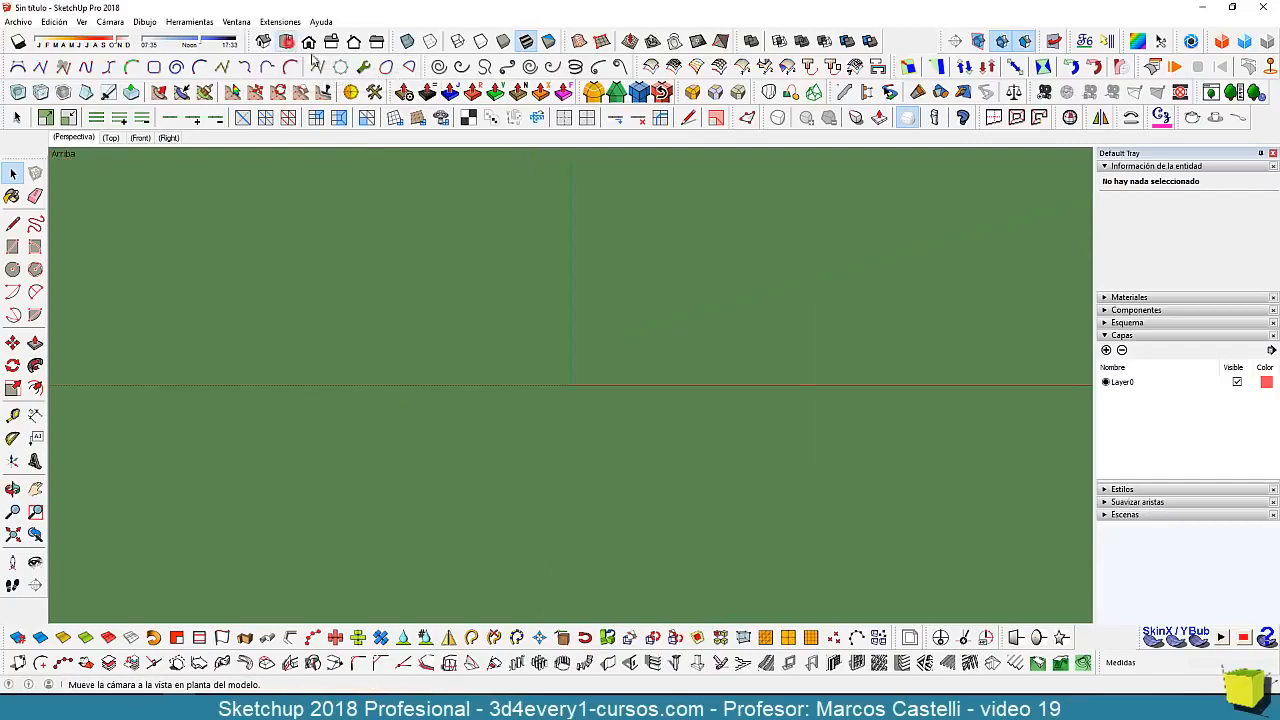
click(12, 247)
click(518, 350)
click(653, 447)
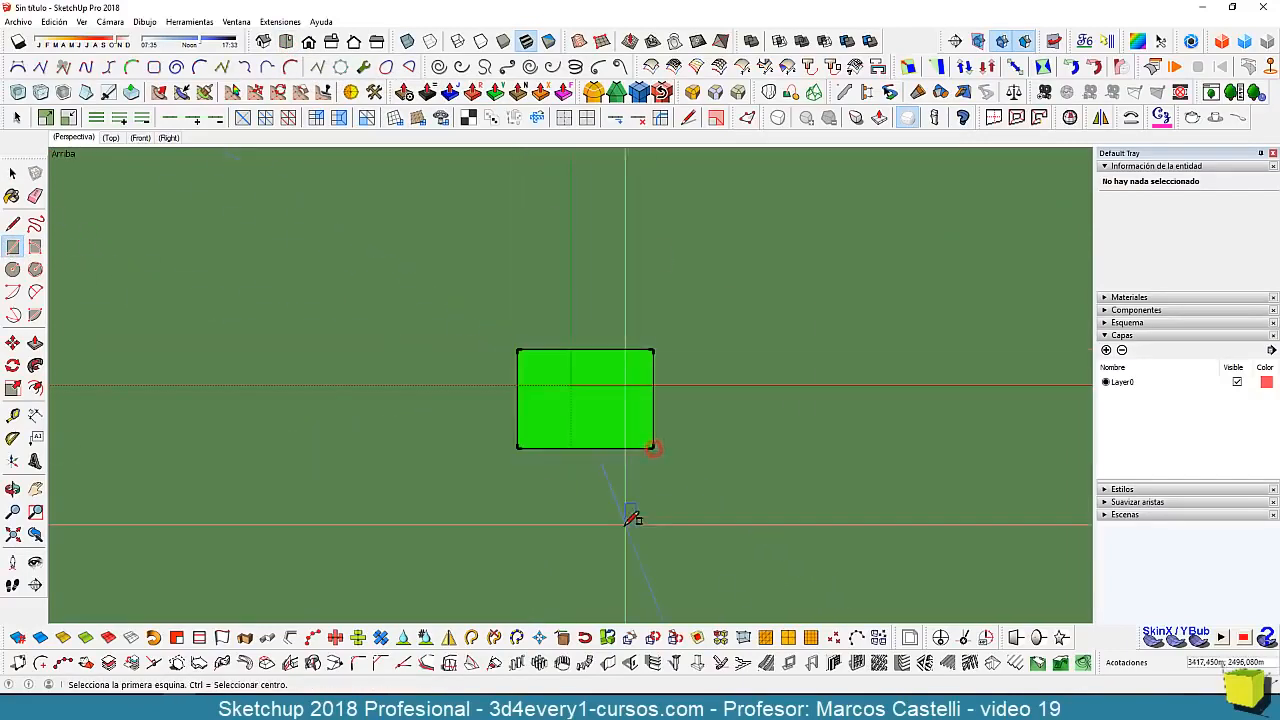
- From an orbited view, draw a rectangle about 8925 x 4000 m off the first one's corner and another about 5402 x 3338 m off its far corner
middle_drag(754, 531, 549, 505)
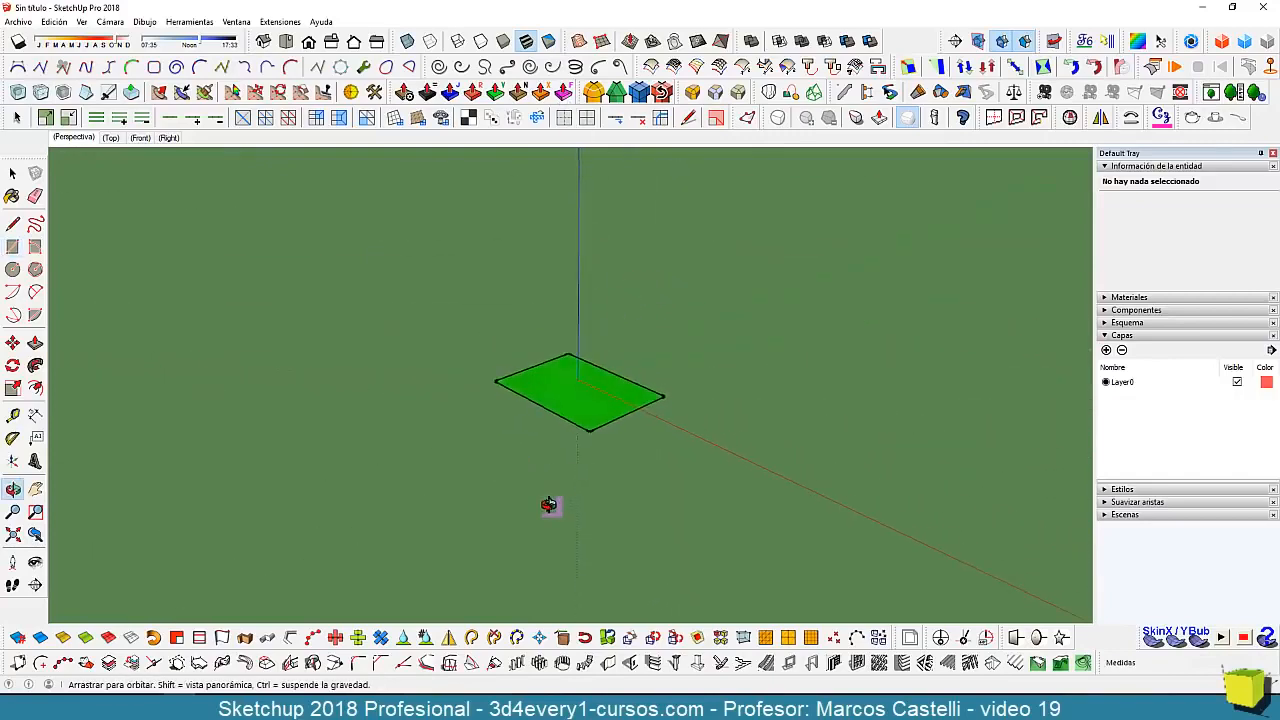
scroll(517, 421, down, 3)
middle_drag(518, 460, 623, 434)
key(r)
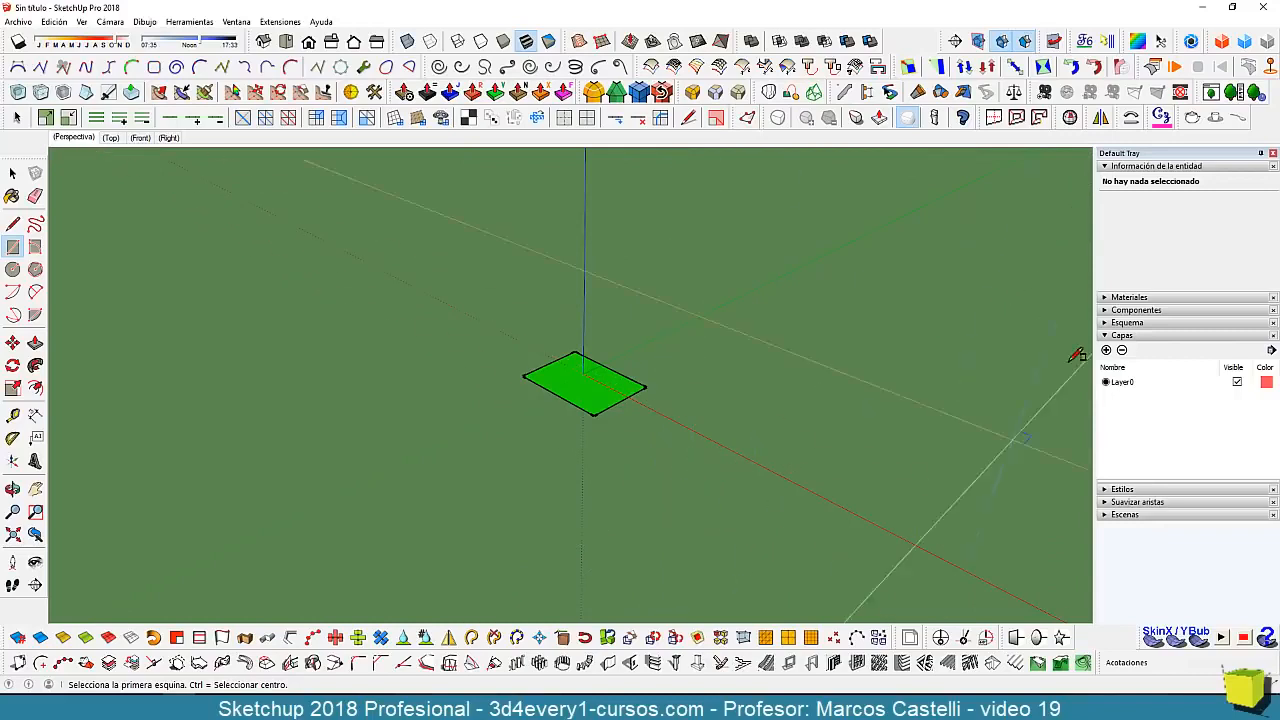
click(647, 384)
click(885, 342)
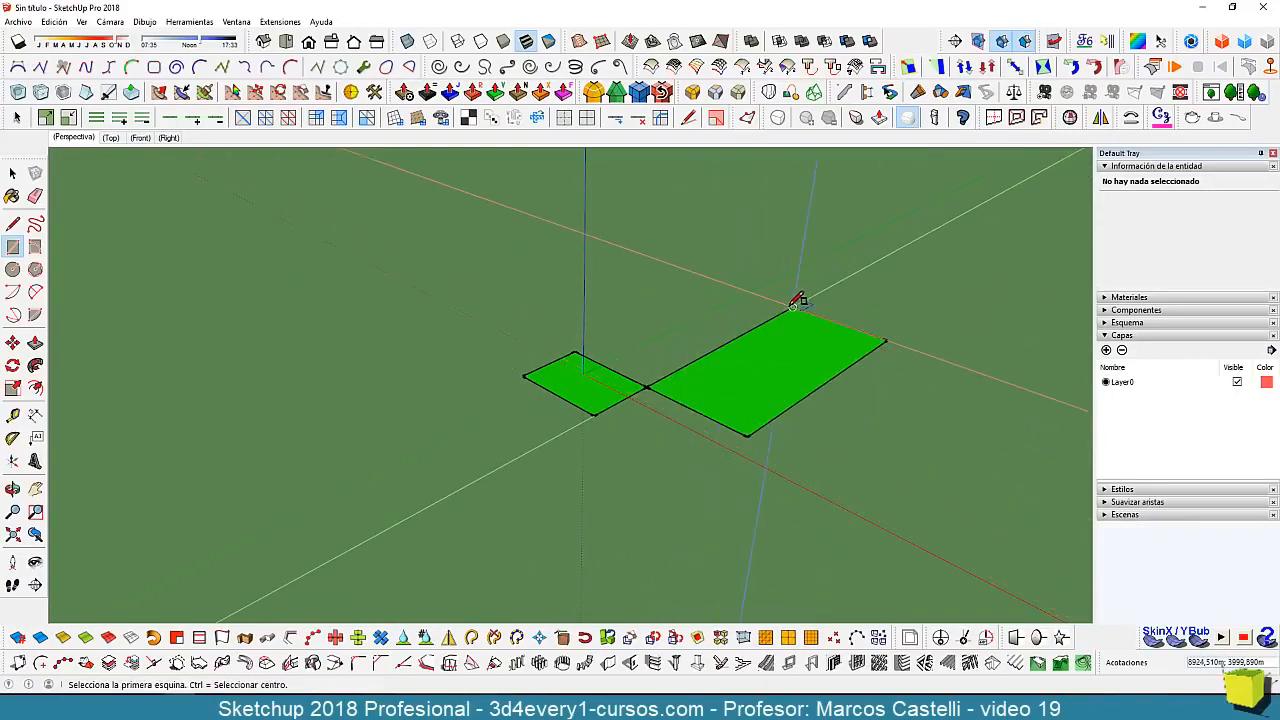
click(638, 292)
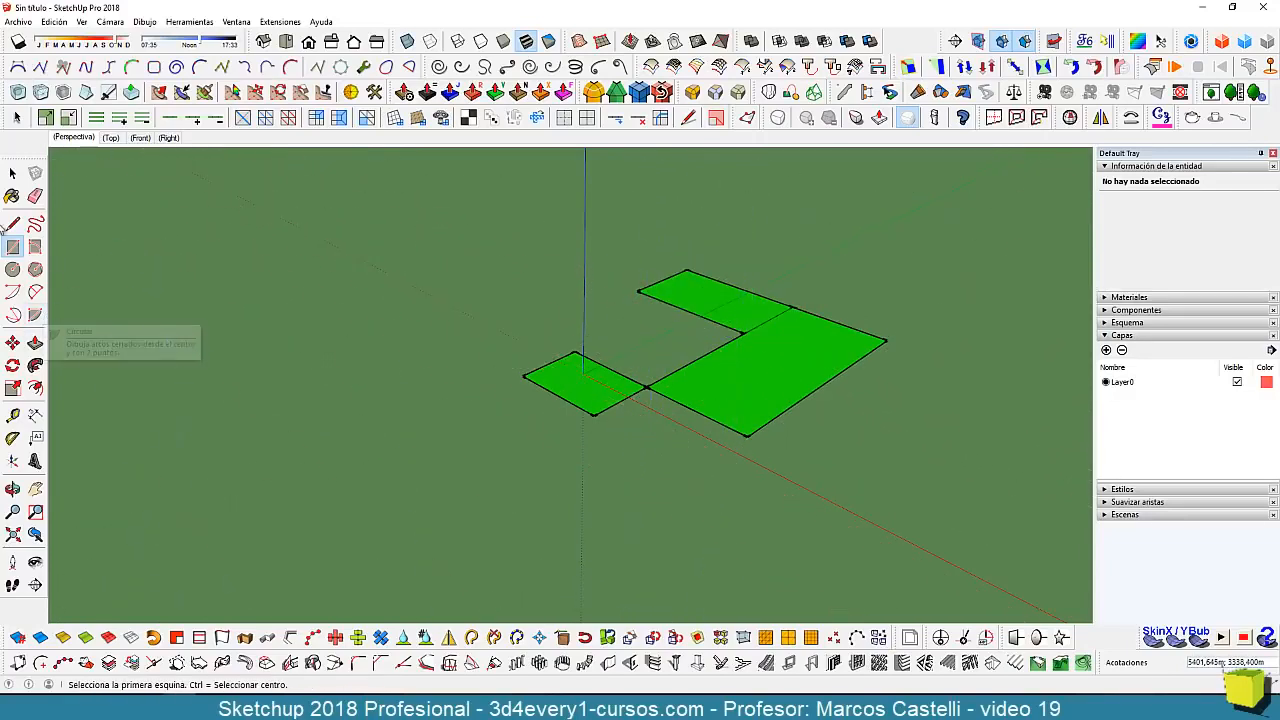
- In the top view, draw a circle with a radius of about 2199 m beside the largest rectangle
click(13, 270)
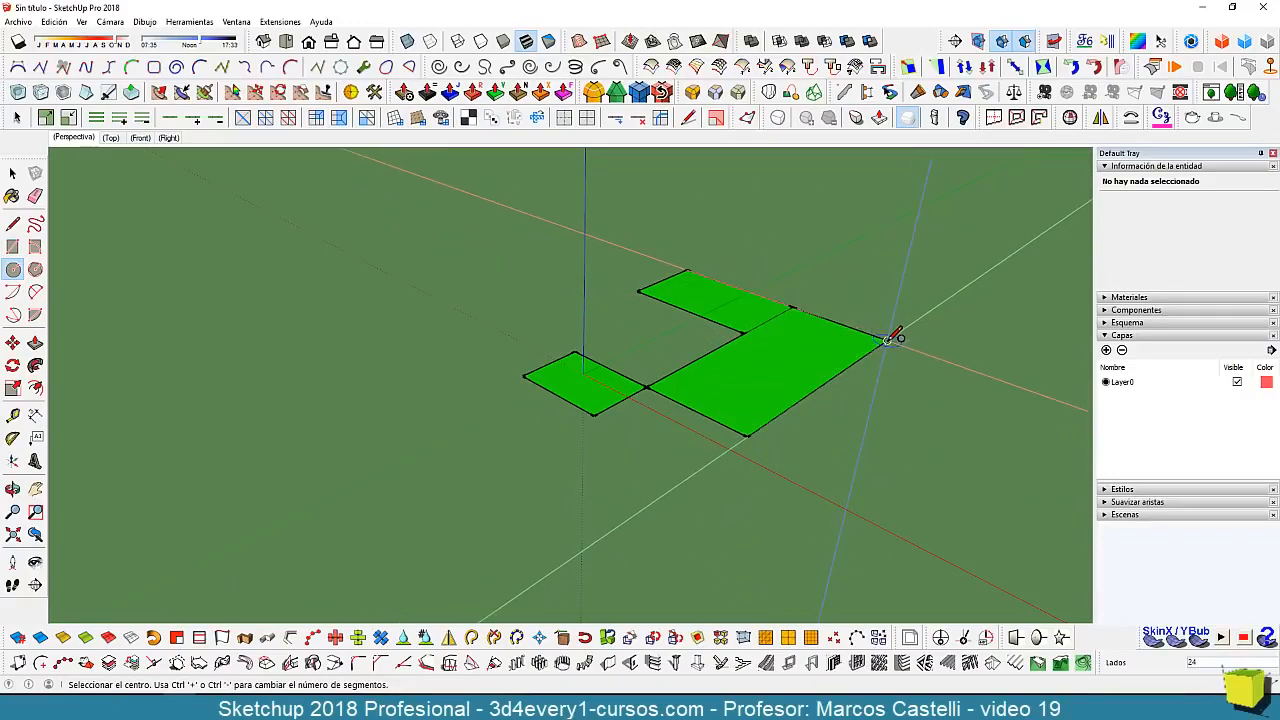
scroll(571, 350, down, 2)
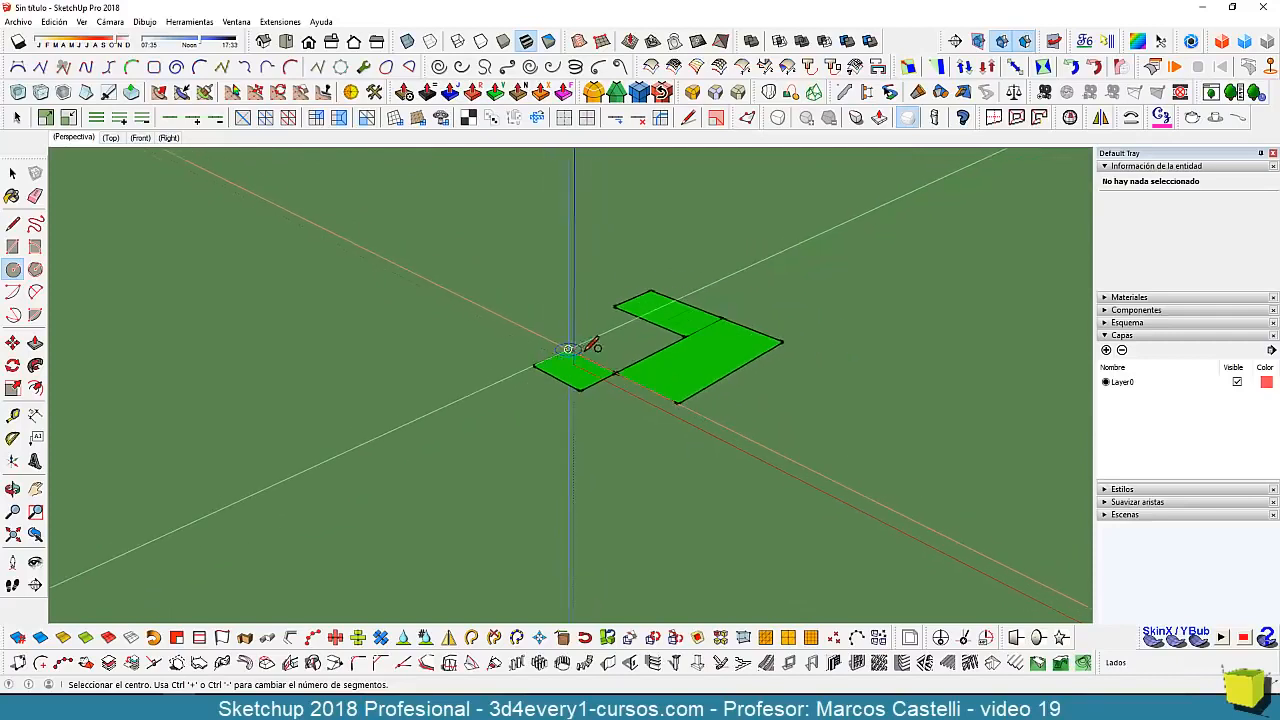
middle_drag(656, 444, 589, 463)
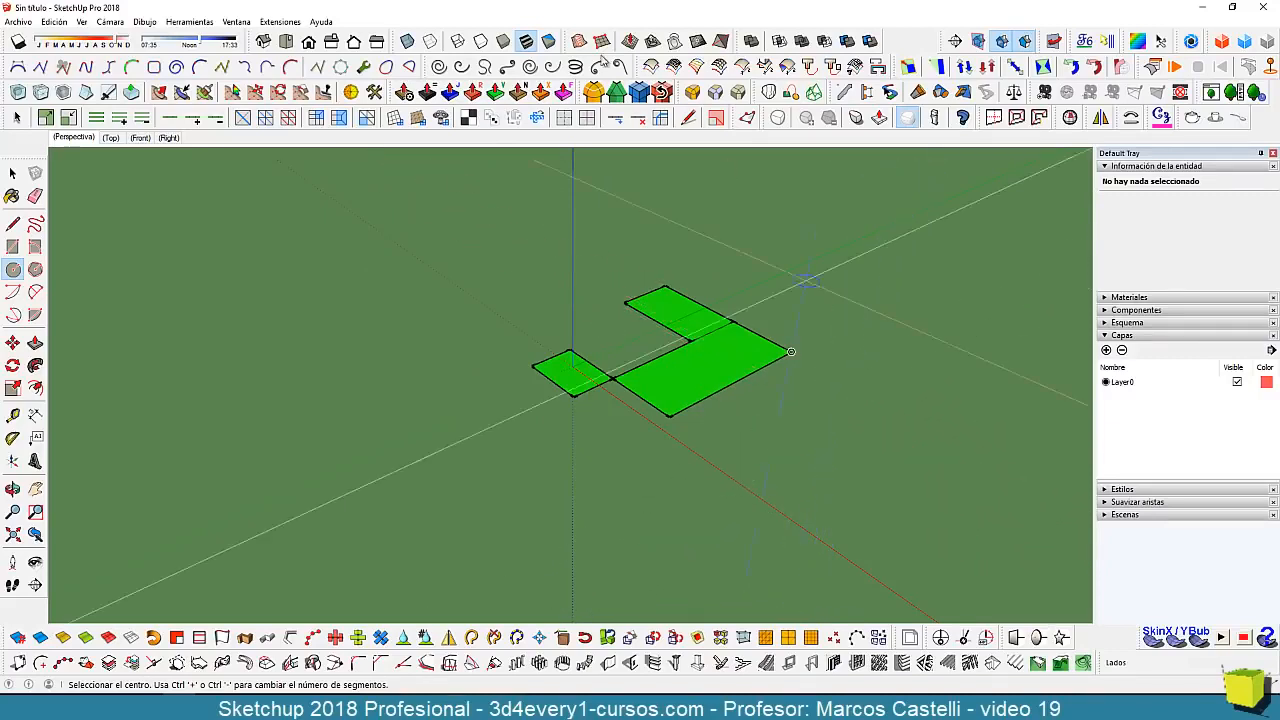
click(288, 40)
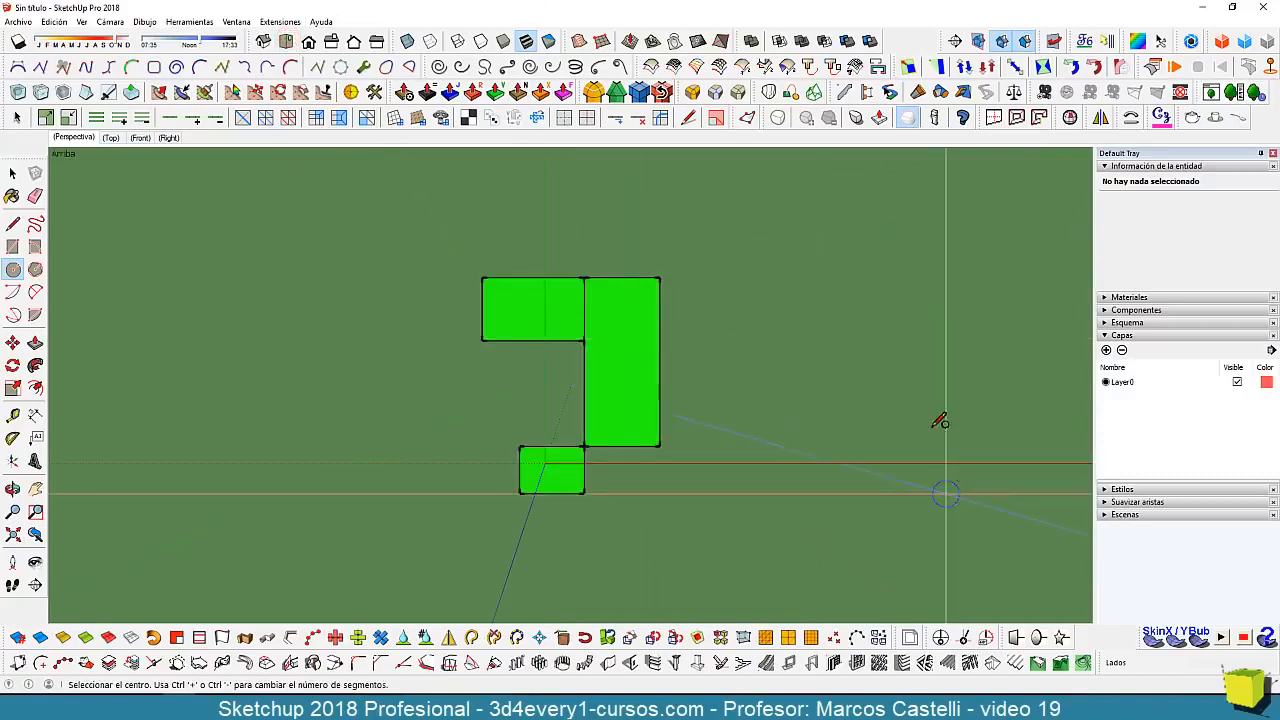
click(750, 366)
click(763, 330)
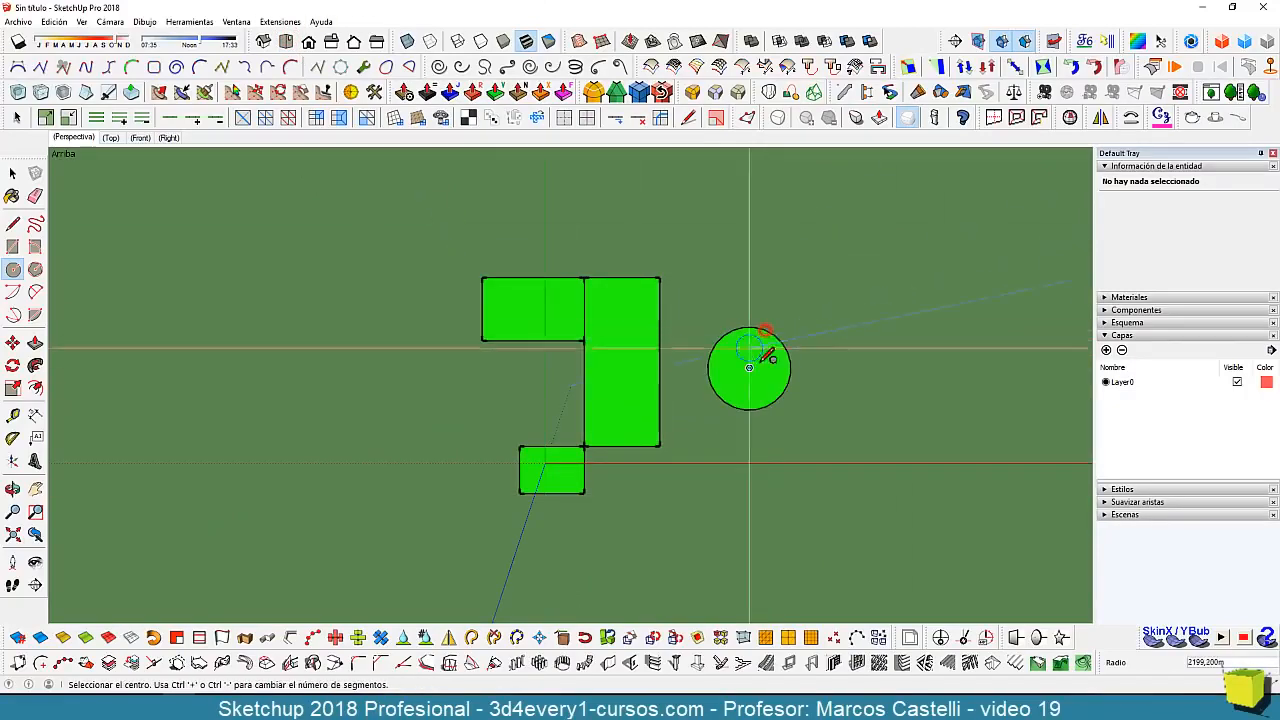
- From an orbited view, draw a horizontal rectangle about 5818 x 7093 m on the ground behind the circle
mouse_move(714, 434)
middle_down()
mouse_move(707, 283)
mouse_move(657, 271)
mouse_move(638, 298)
mouse_move(643, 409)
mouse_move(690, 448)
middle_up()
scroll(636, 388, down, 3)
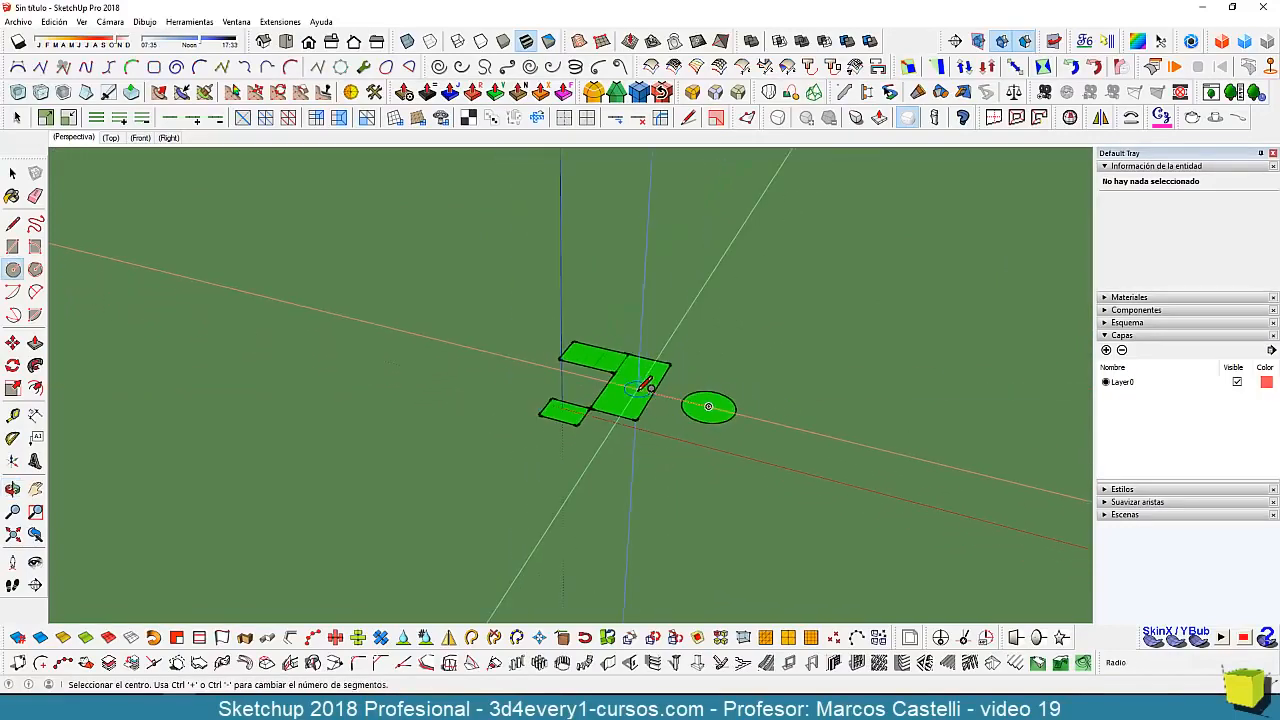
middle_drag(636, 388, 697, 394)
scroll(714, 362, up, 4)
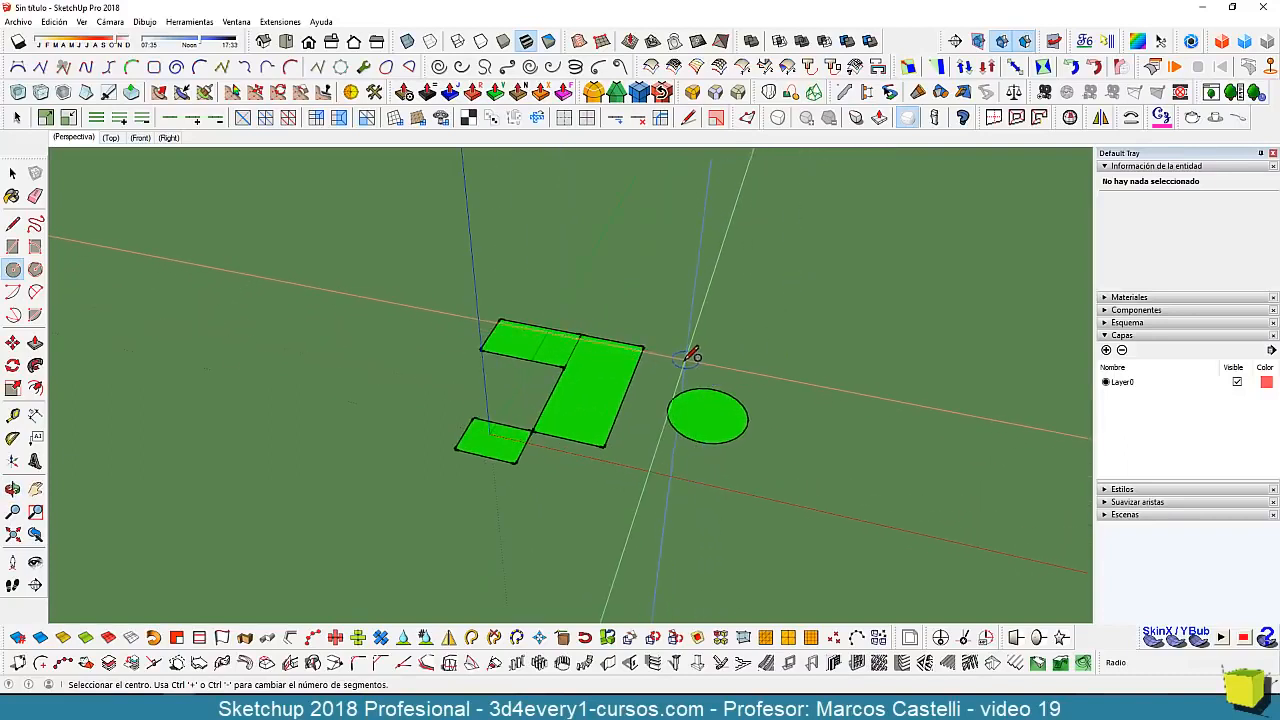
key(r)
click(689, 361)
click(794, 312)
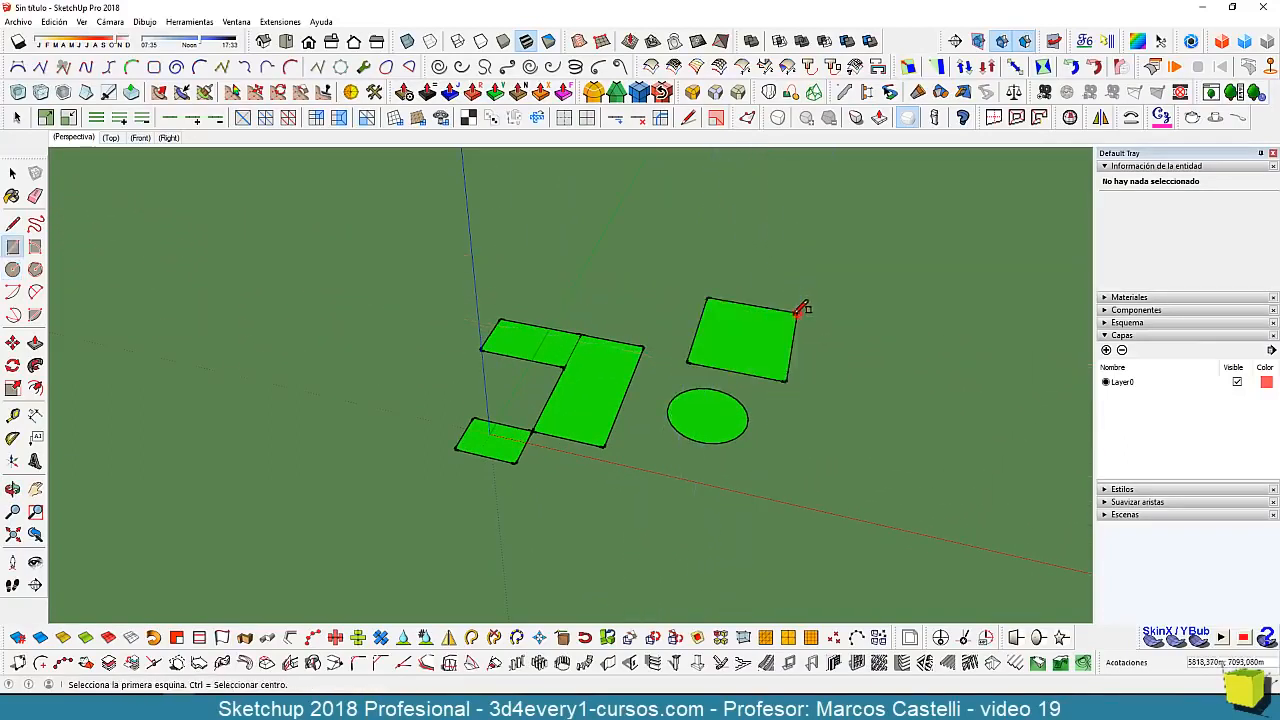
- Push/Pull the rectangle behind the circle up by about 3264 m into a box
key(p)
click(763, 334)
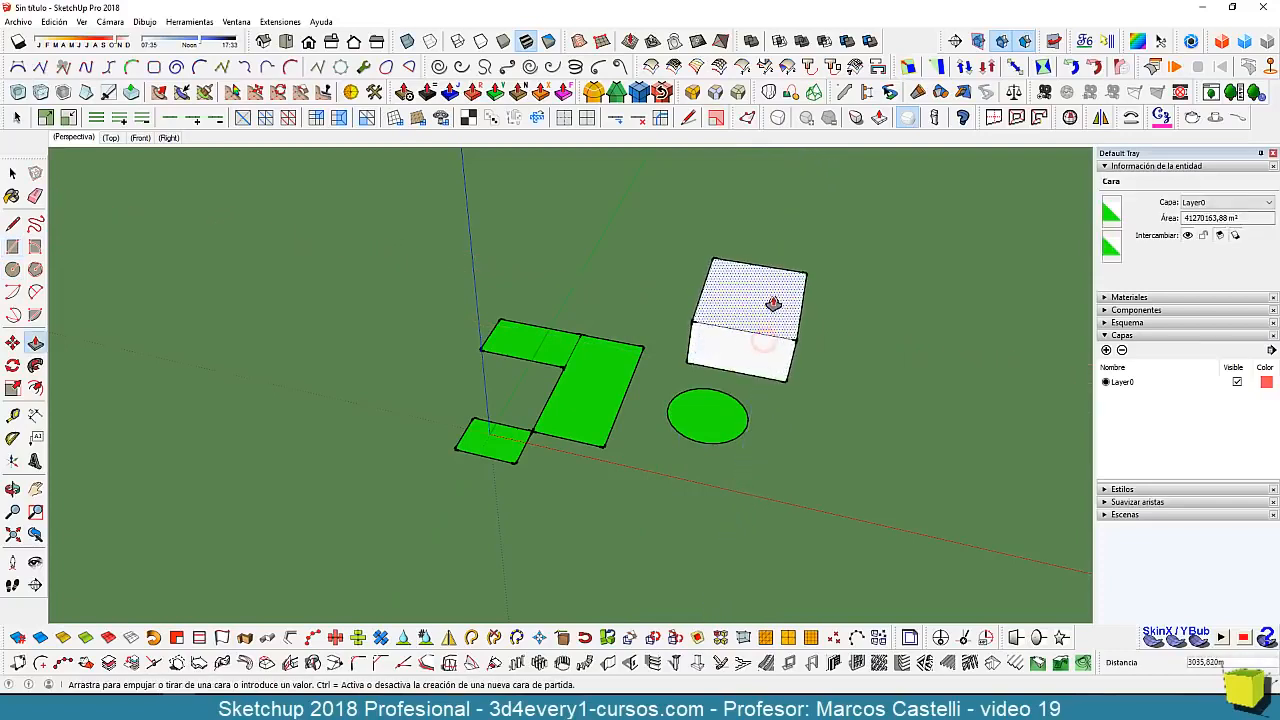
click(773, 295)
- In the top view, draw a circle with a radius of about 2803 m centred on the far corner of the box's top face
click(286, 40)
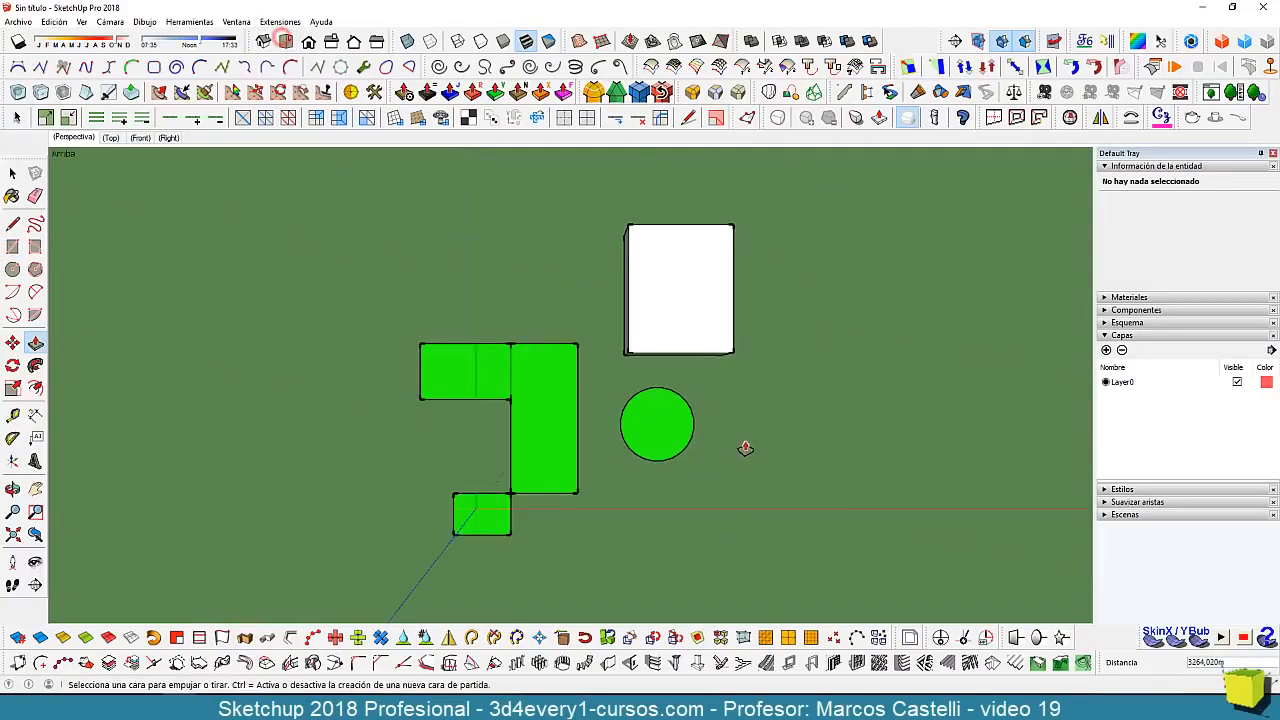
click(12, 269)
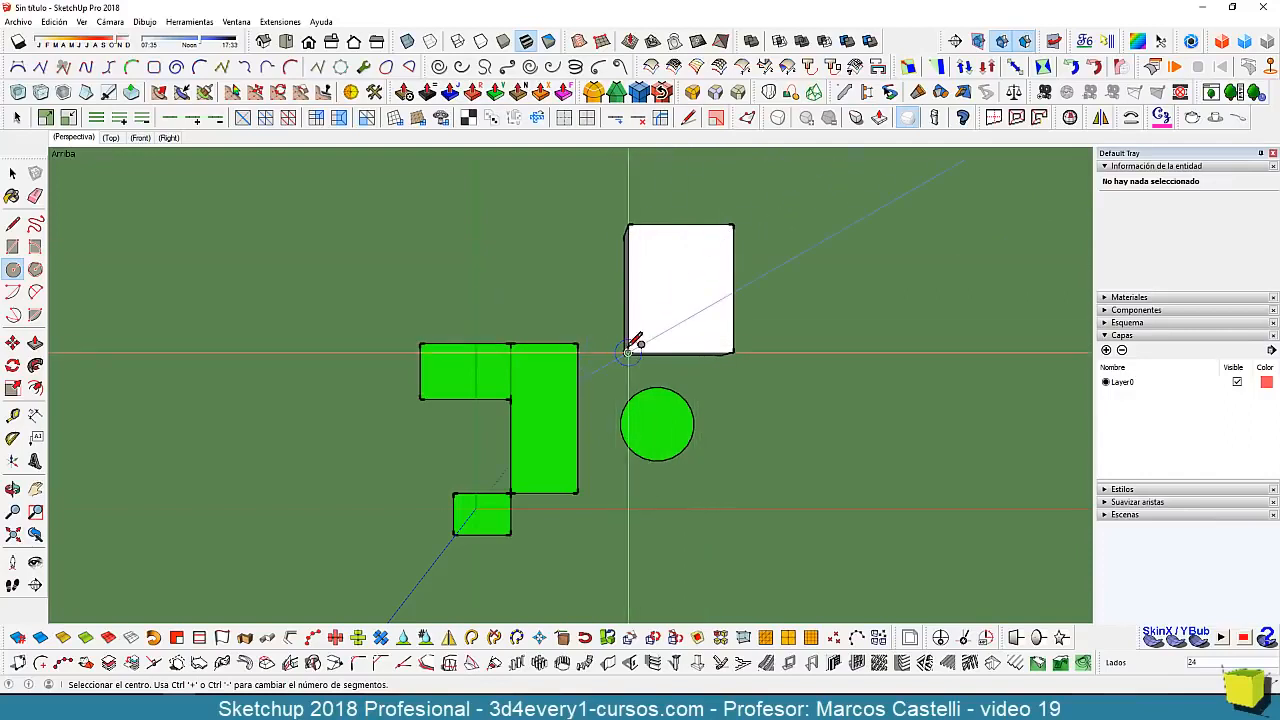
click(734, 225)
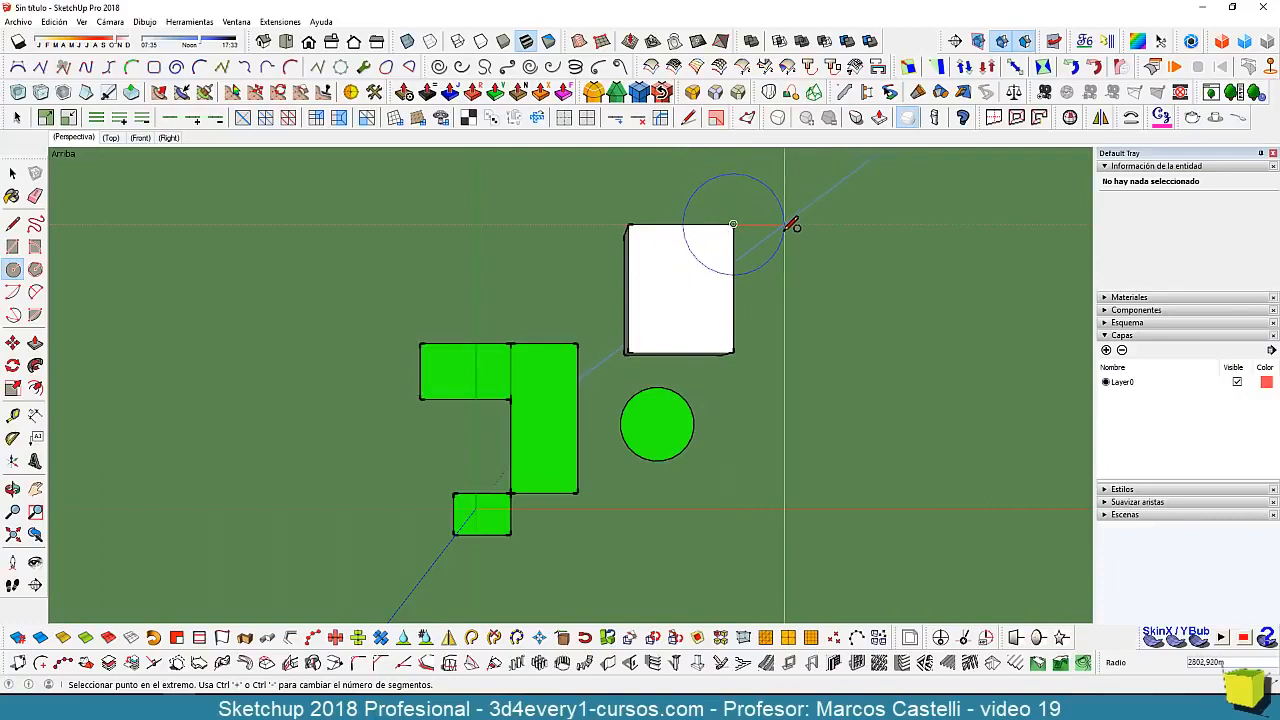
click(786, 222)
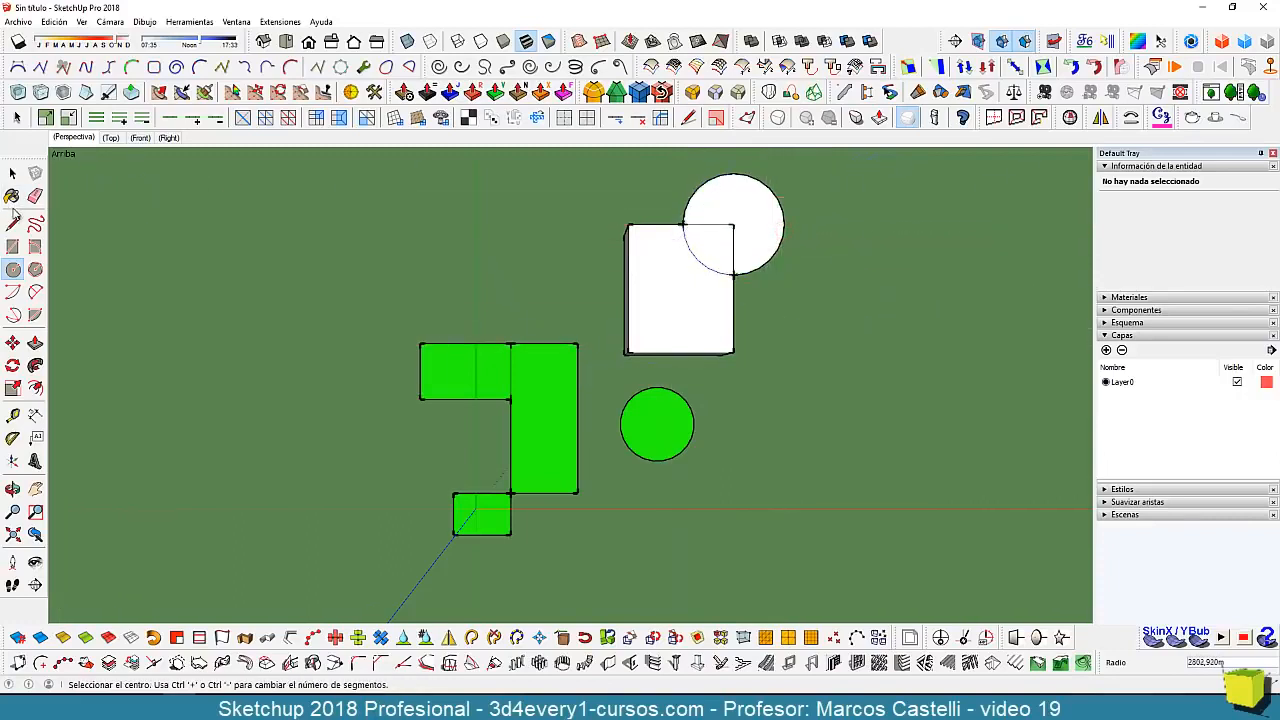
- Draw a rectangle starting at the near corner of the box's top face and extending outward over the ground
click(14, 248)
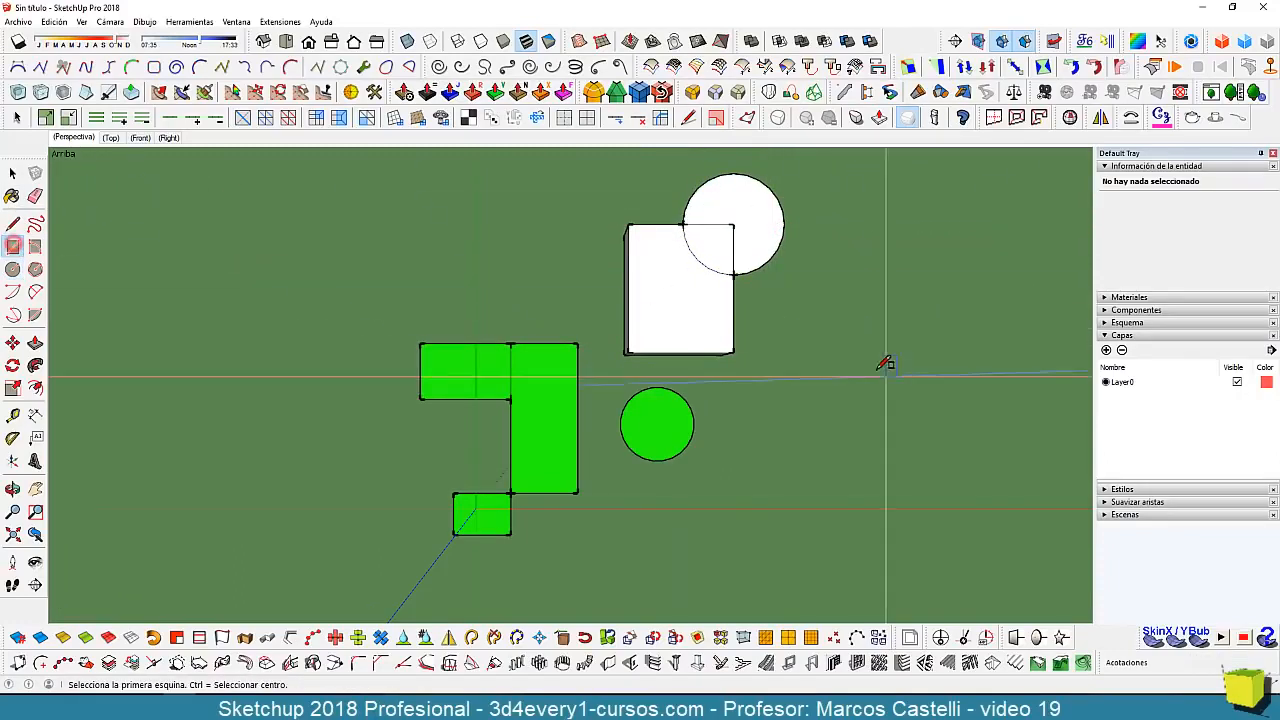
click(733, 352)
click(858, 434)
- Examine the heights of the circle and rectangle drawn from the box's corners in perspective, and compare them with the top view
middle_drag(817, 549, 713, 372)
key(space)
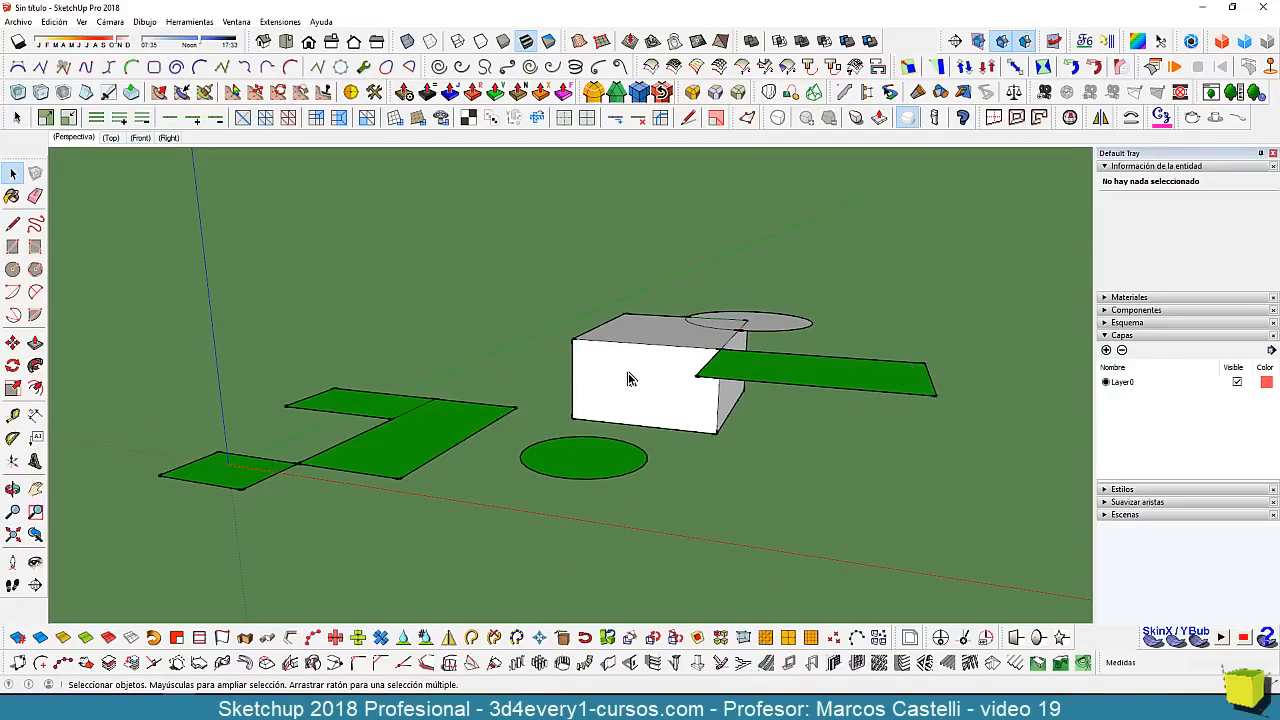
scroll(745, 338, up, 3)
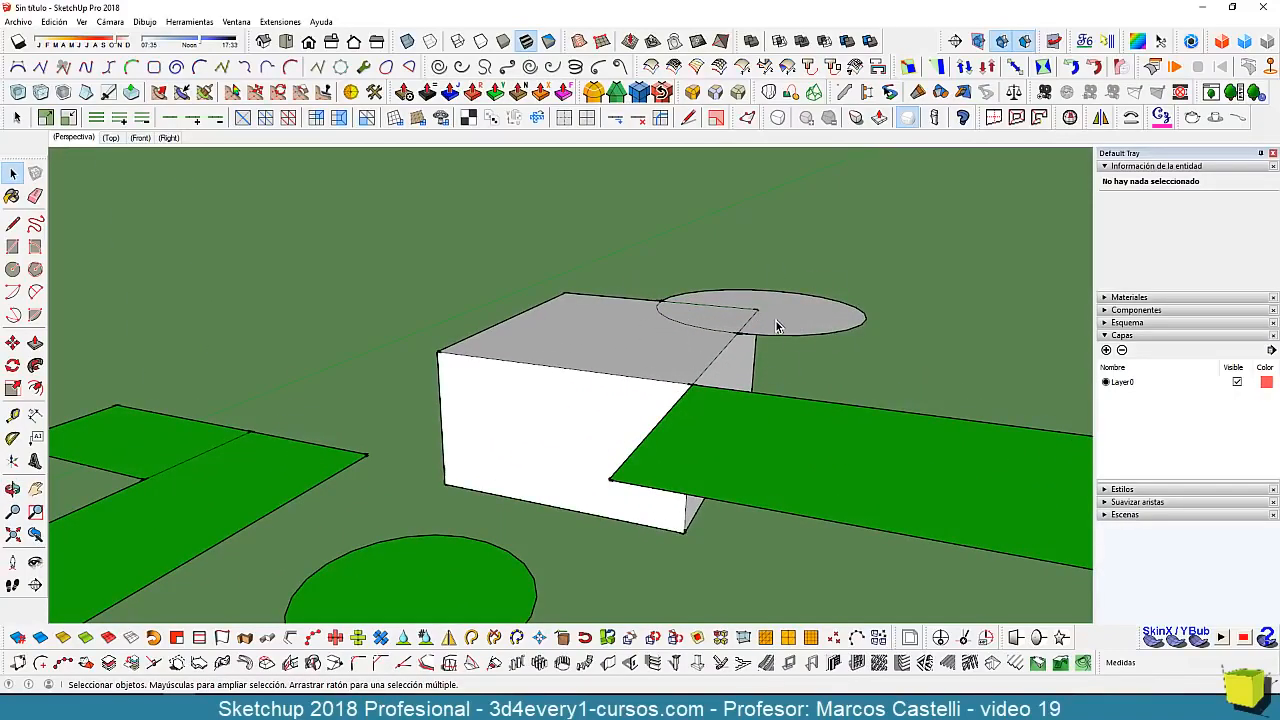
scroll(776, 321, down, 6)
middle_drag(640, 470, 565, 464)
scroll(588, 484, down, 3)
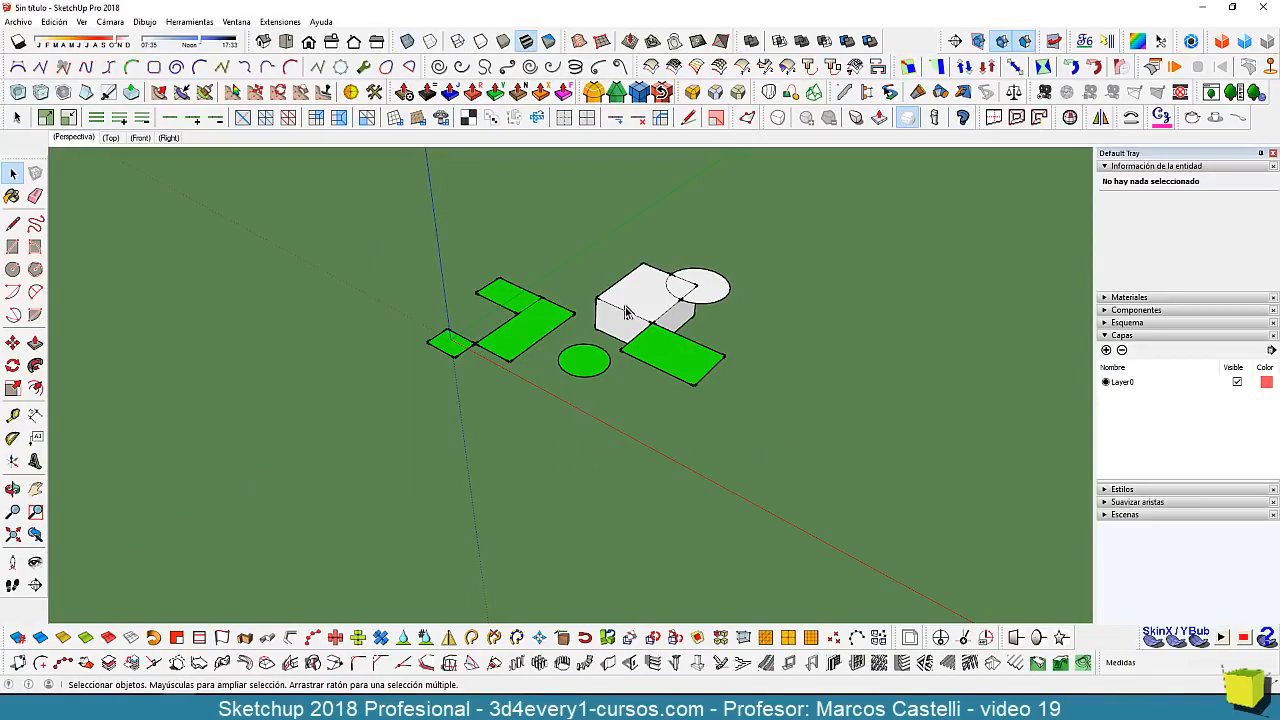
scroll(648, 330, up, 5)
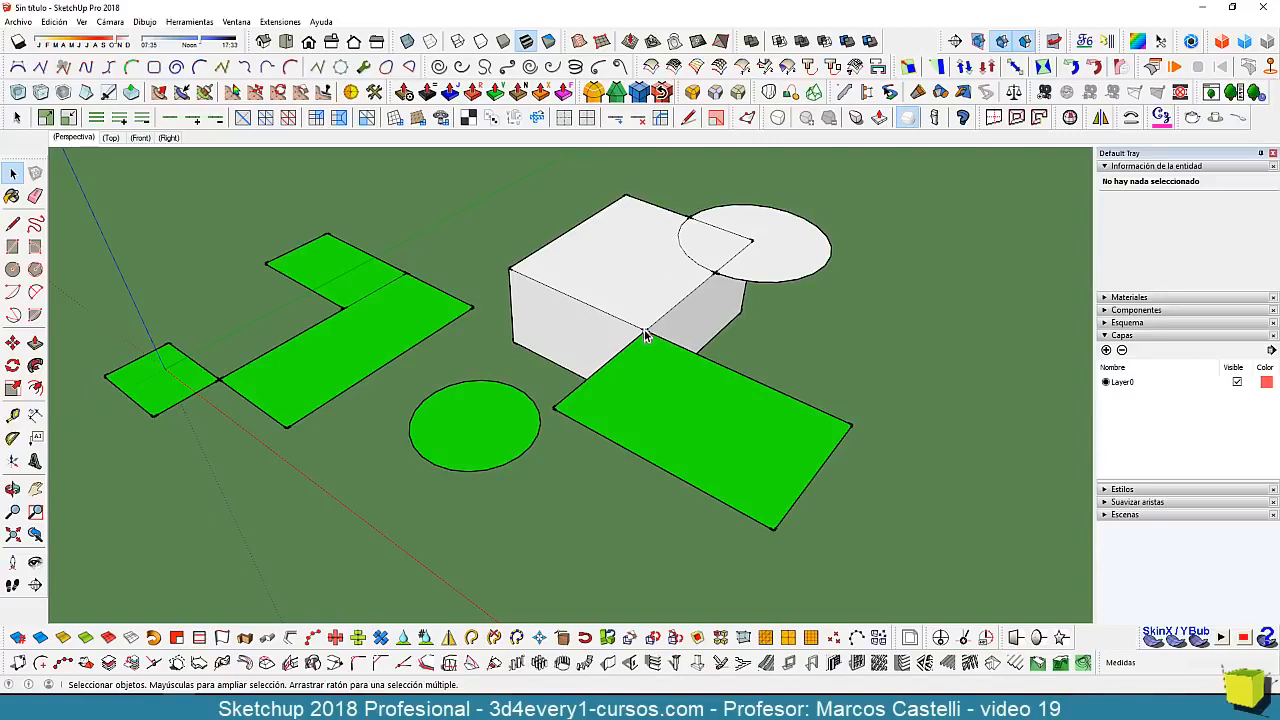
click(286, 41)
scroll(702, 393, down, 4)
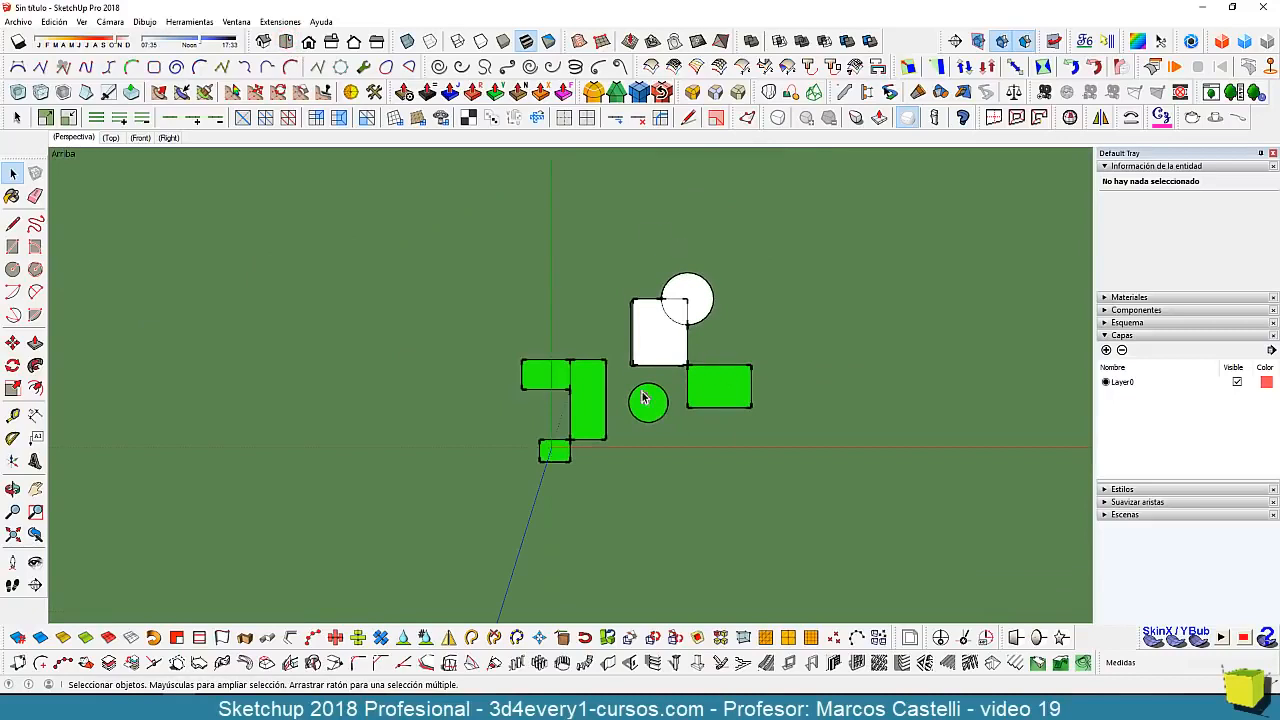
- In the top view, draw a square about 5428 m per side on empty ground beyond the rectangle attached to the box
click(12, 246)
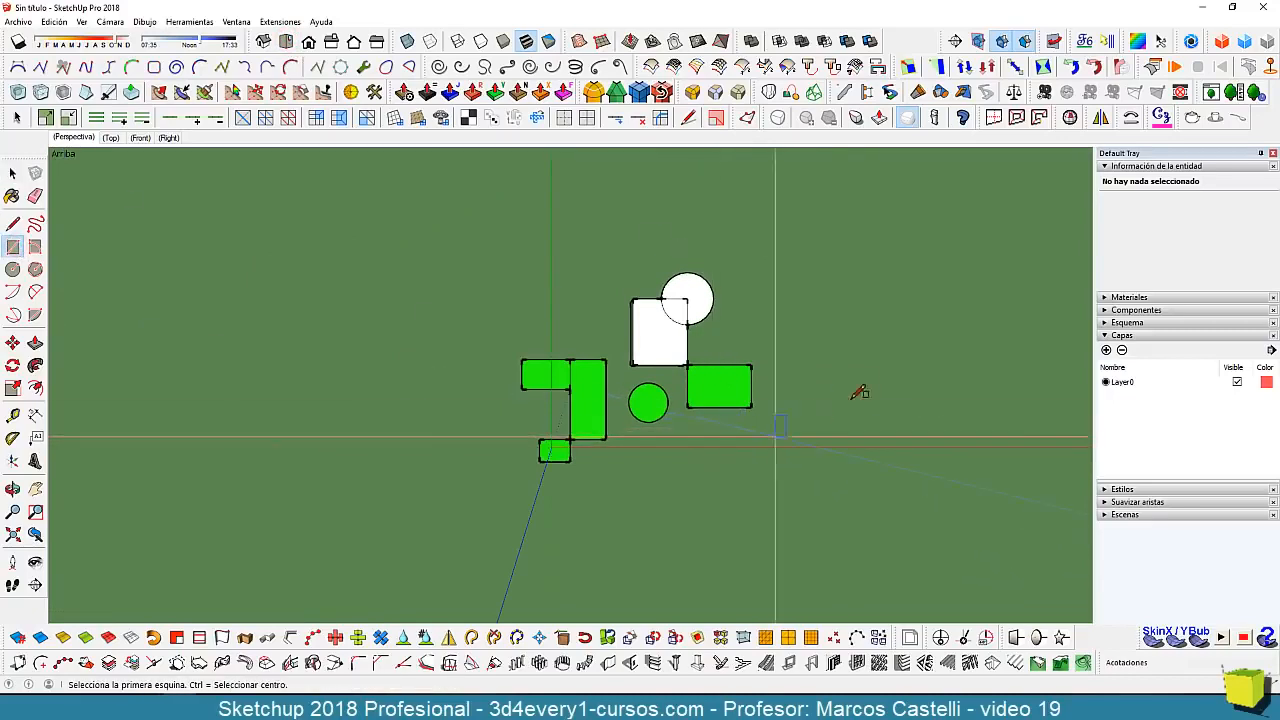
click(801, 414)
click(850, 366)
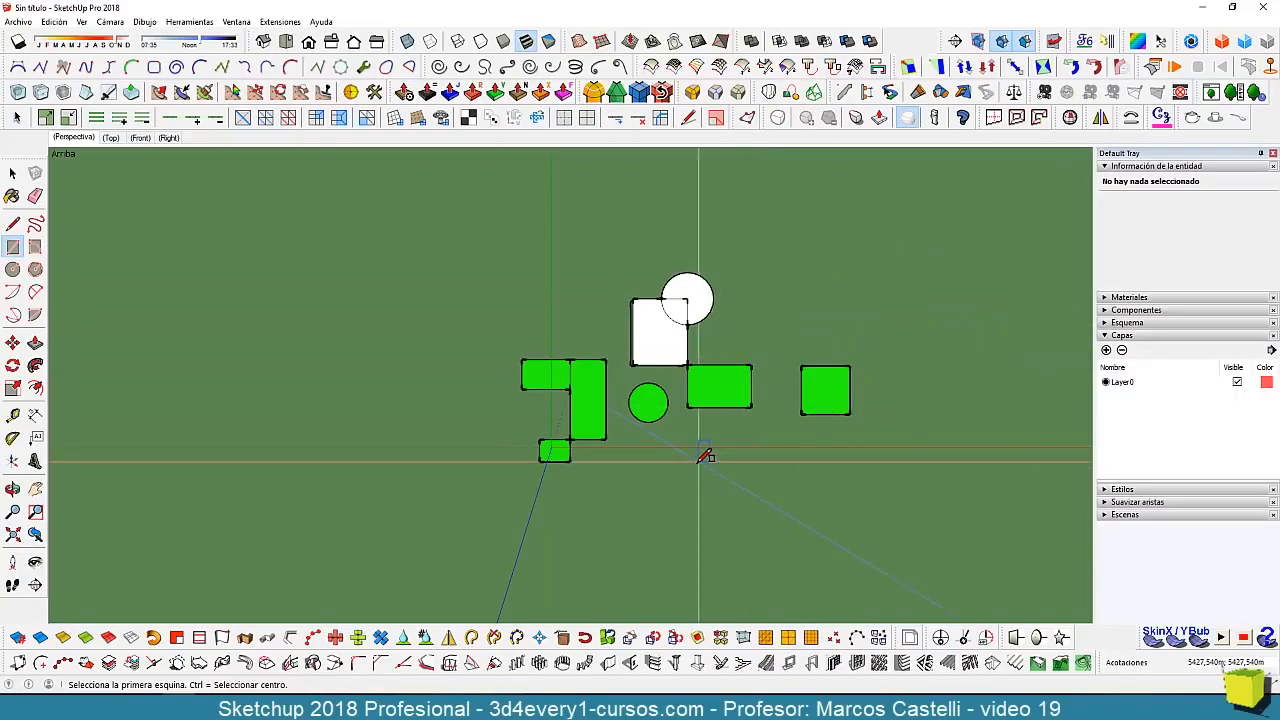
mouse_move(723, 514)
middle_down()
mouse_move(609, 374)
mouse_move(631, 470)
mouse_move(703, 366)
mouse_move(831, 503)
mouse_move(866, 566)
mouse_move(386, 249)
middle_up()
- In the top view, draw a rectangle starting from the back-edge midpoint of the rectangle attached to the box's corner, extending over the ground
click(285, 41)
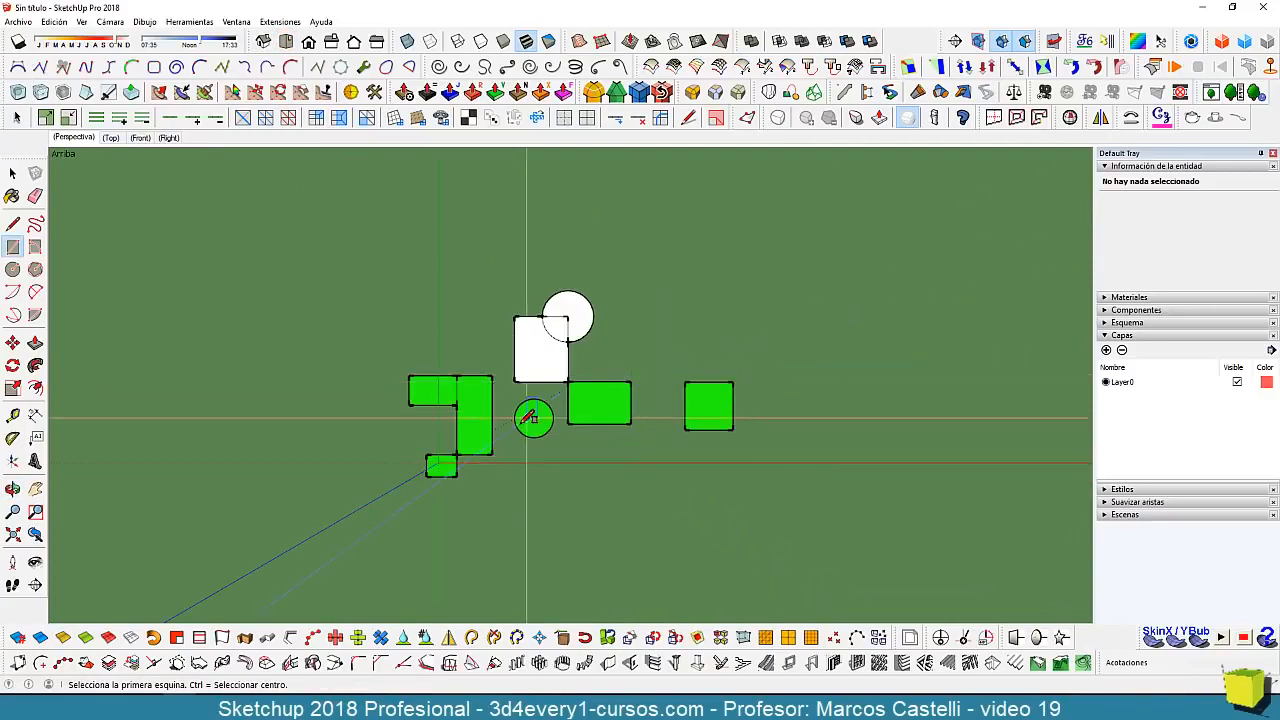
scroll(626, 348, up, 1)
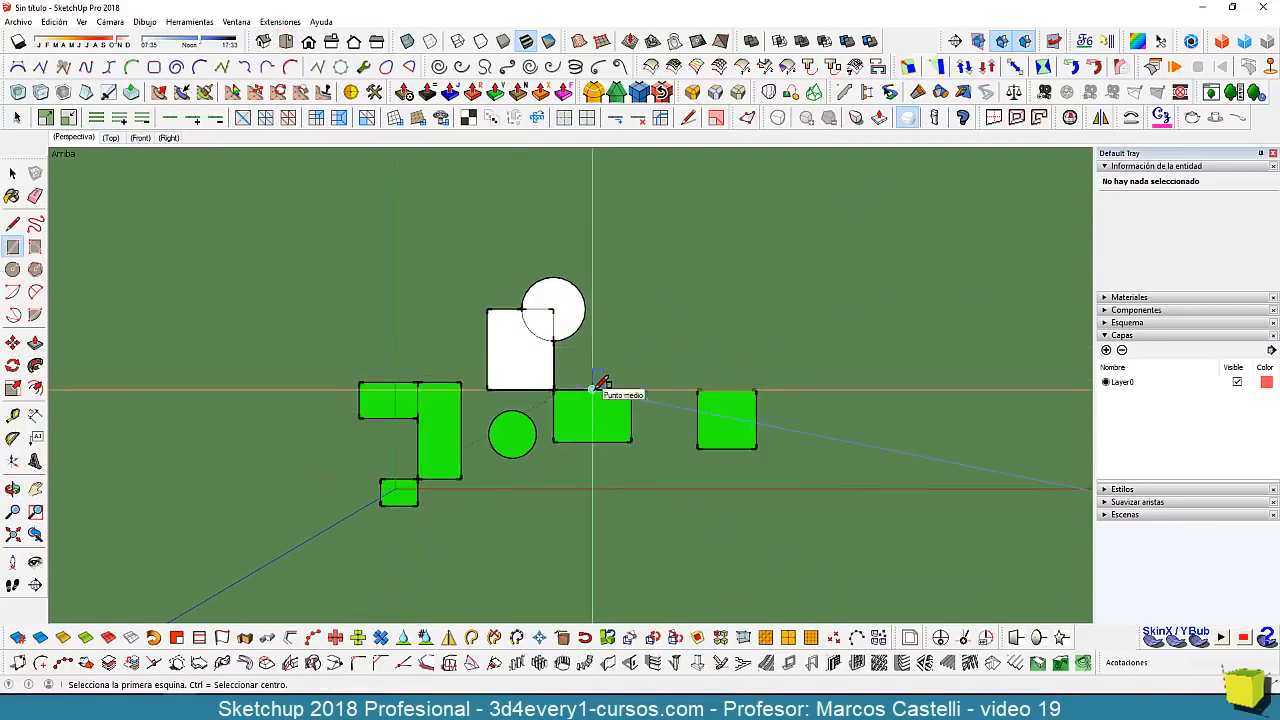
click(593, 388)
click(686, 289)
middle_drag(686, 289, 527, 117)
middle_drag(551, 380, 535, 560)
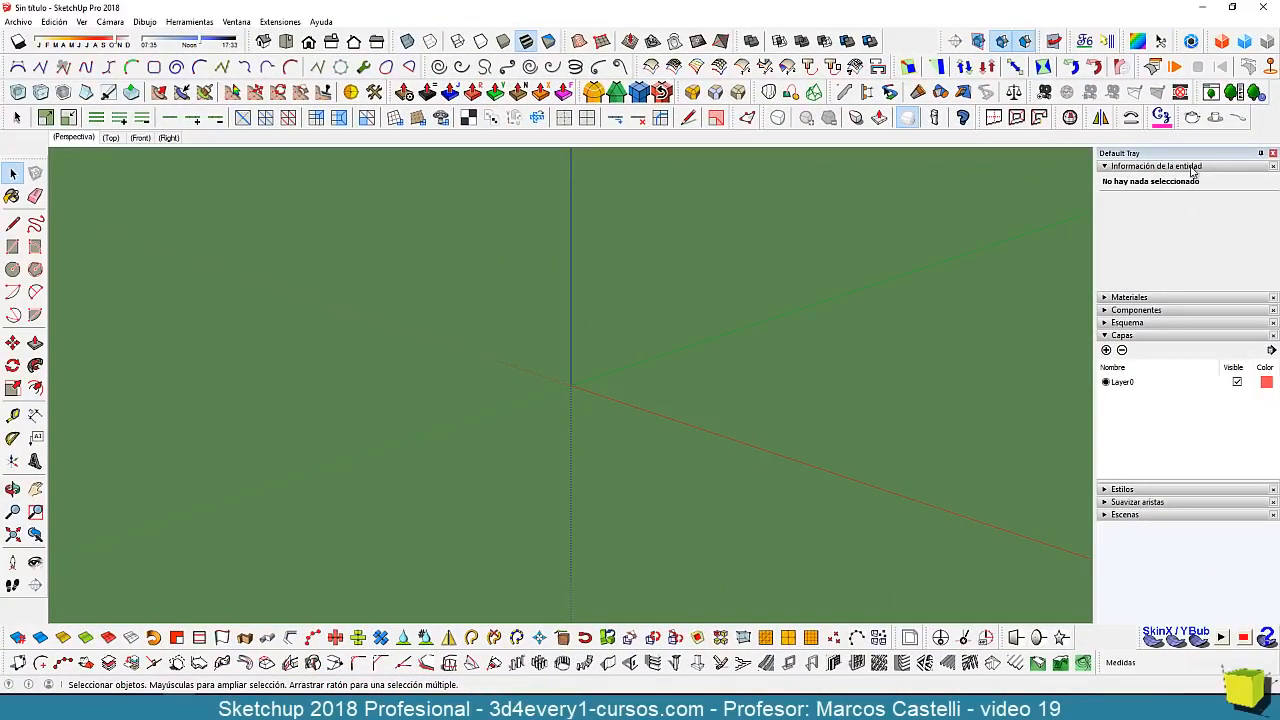
- Draw a rectangle on the ground from the origin, about 27451 m long along the green axis
click(12, 247)
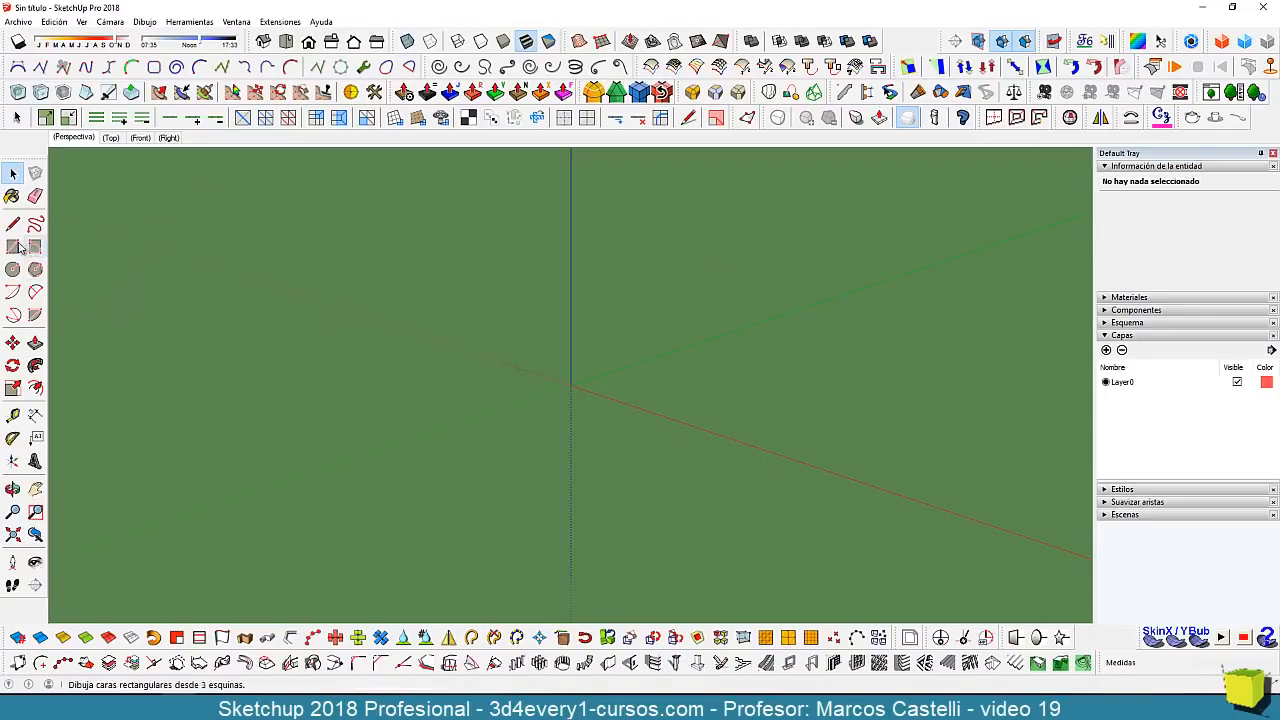
click(572, 385)
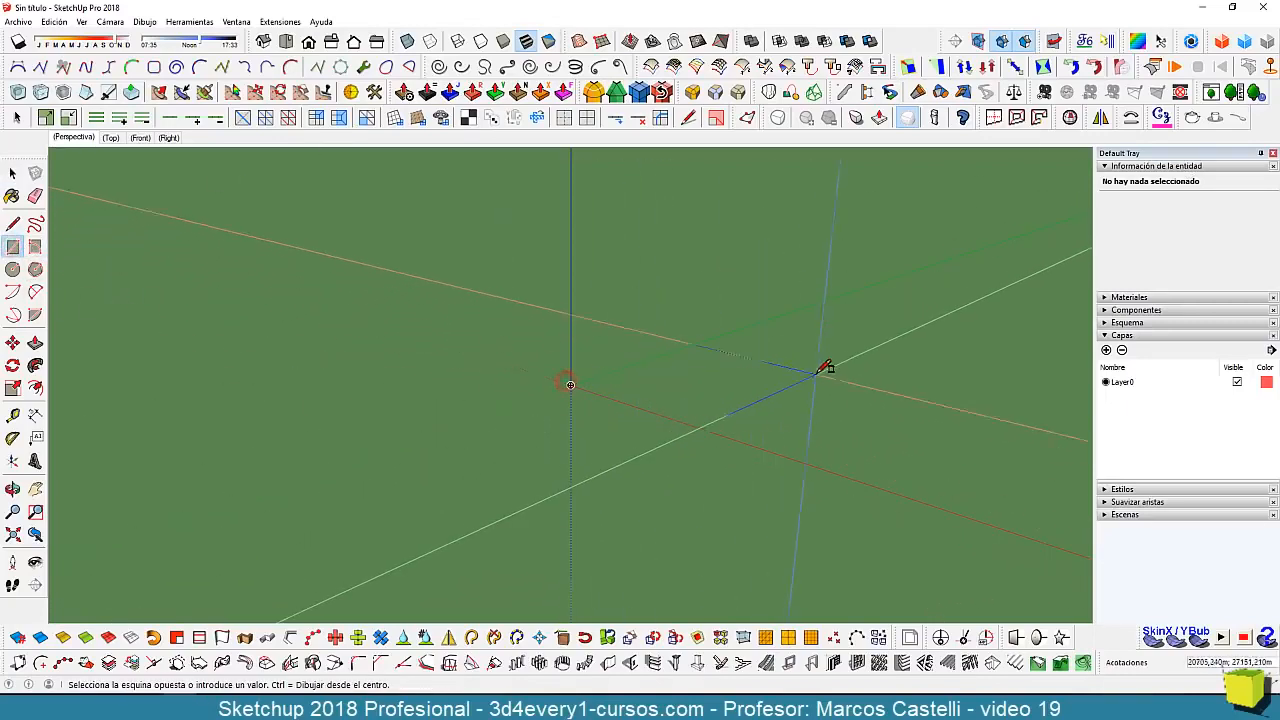
click(800, 370)
middle_drag(636, 404, 663, 503)
key(space)
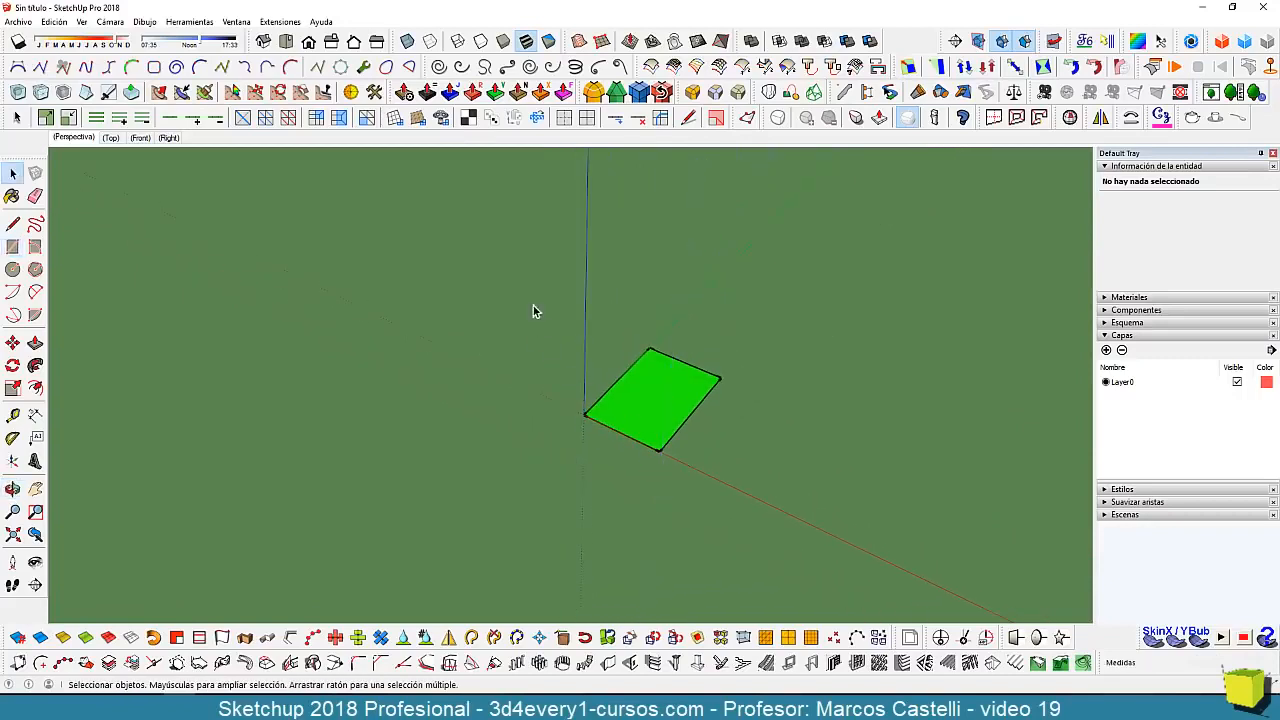
- Inspect the entity information of the whole rectangle and of its edge opposite the origin, and show the edge-softening settings
drag(534, 308, 790, 535)
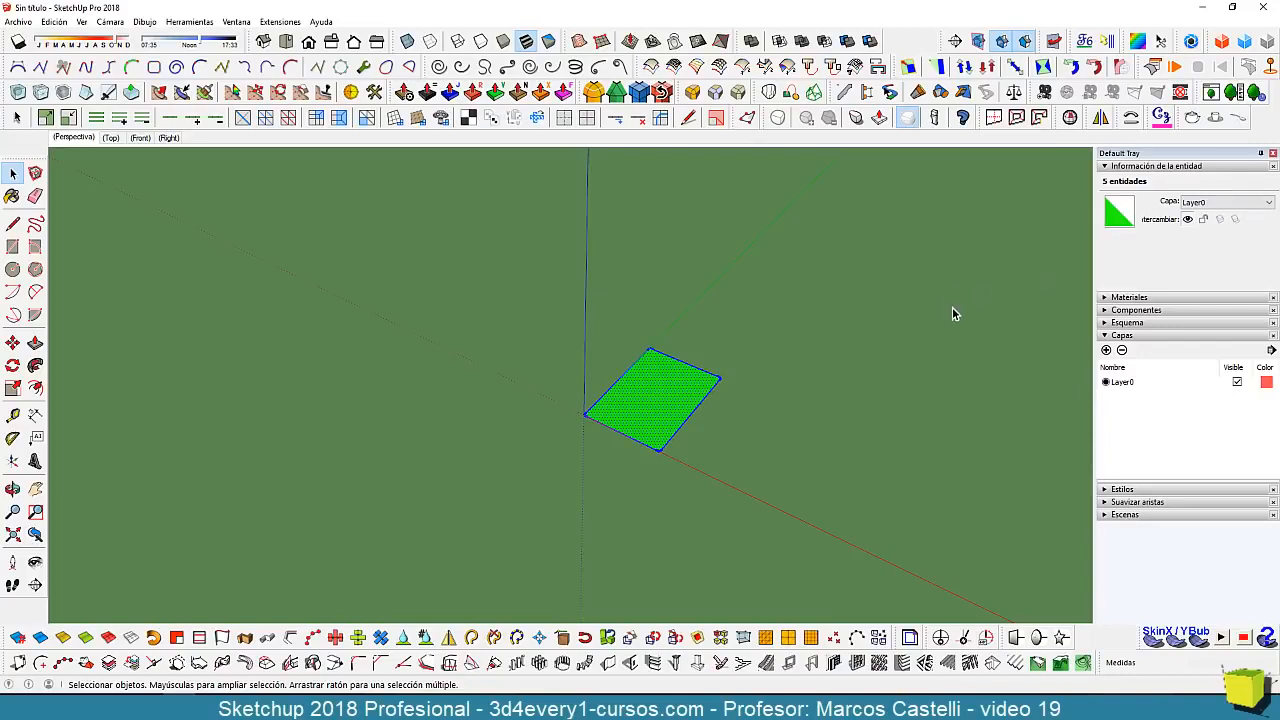
middle_drag(746, 440, 718, 424)
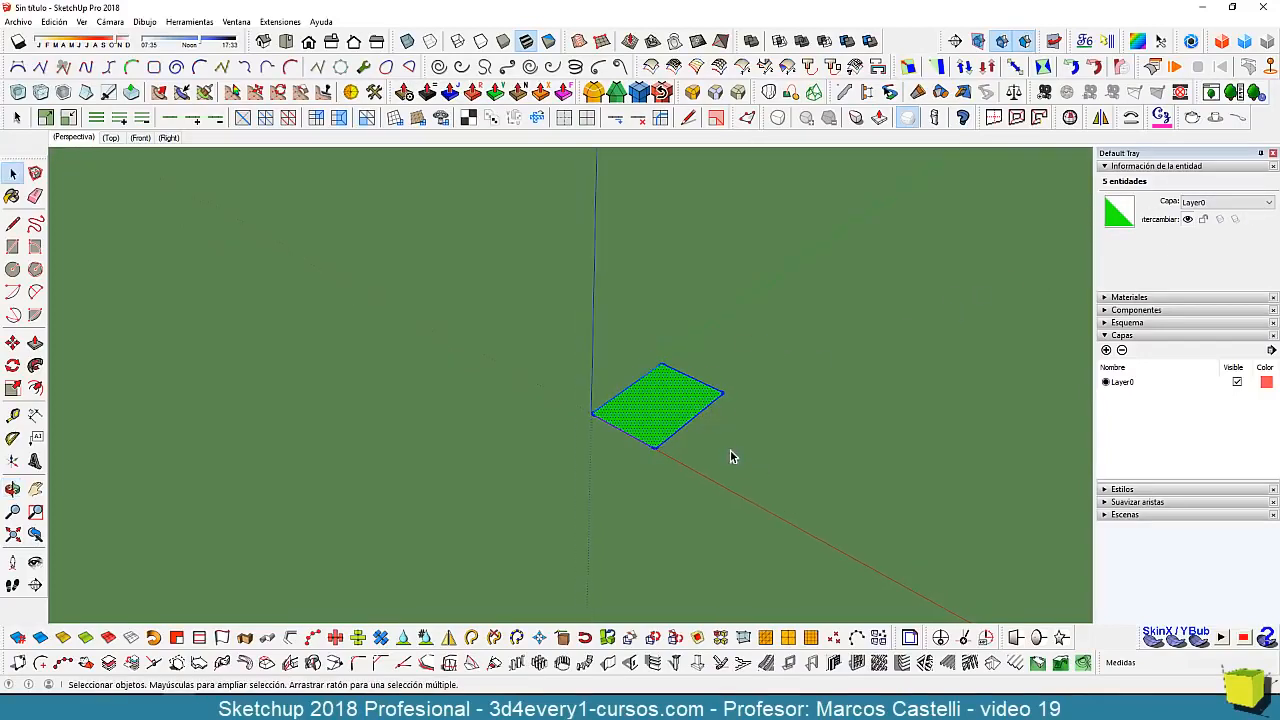
click(732, 458)
click(694, 420)
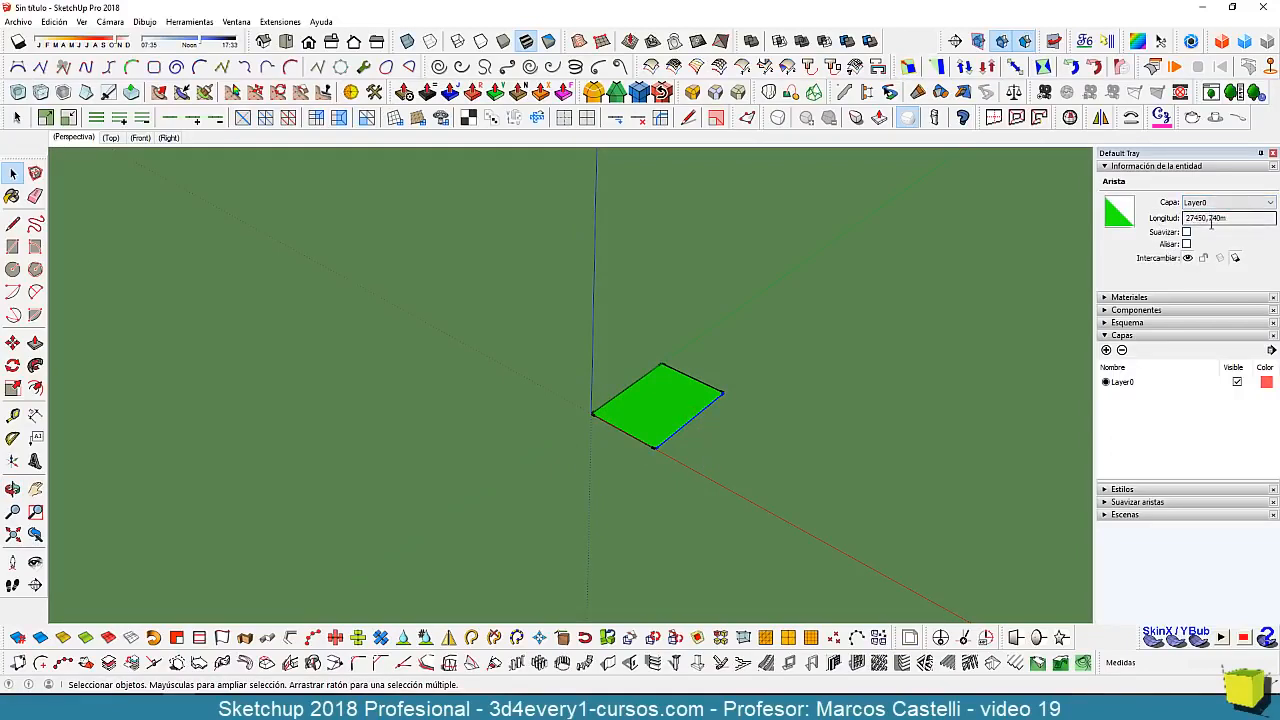
click(1228, 220)
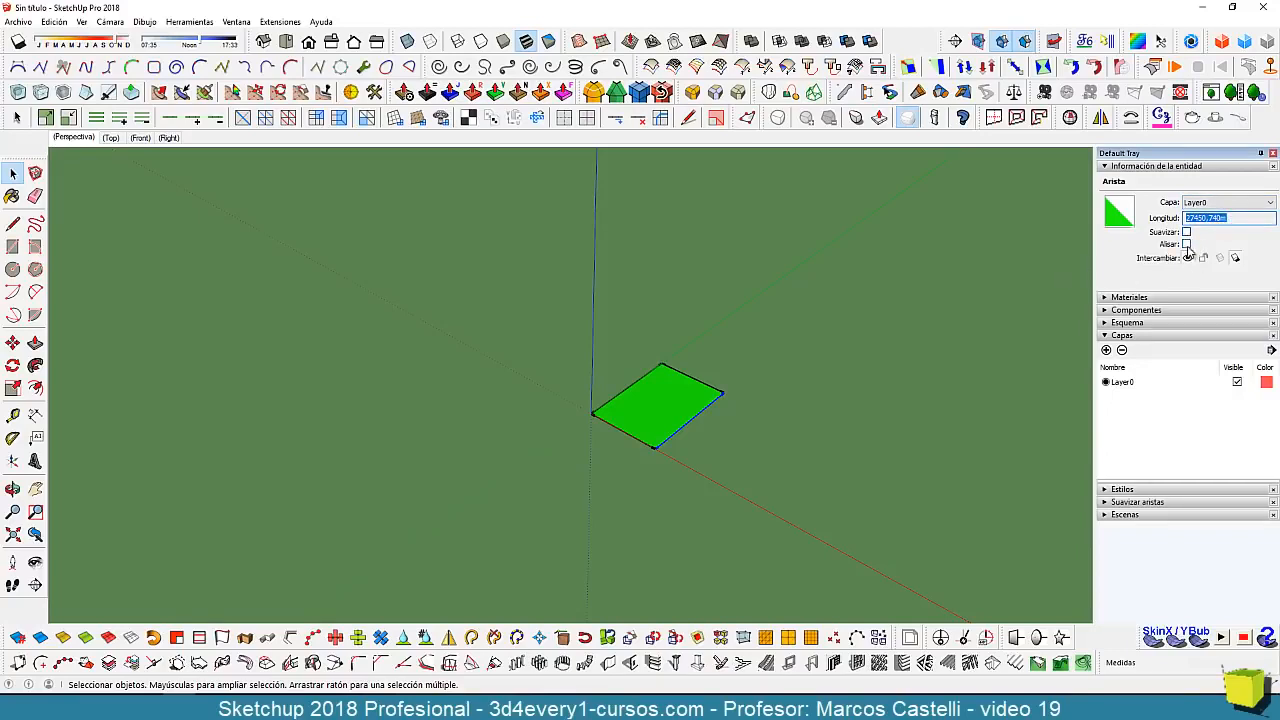
click(1112, 502)
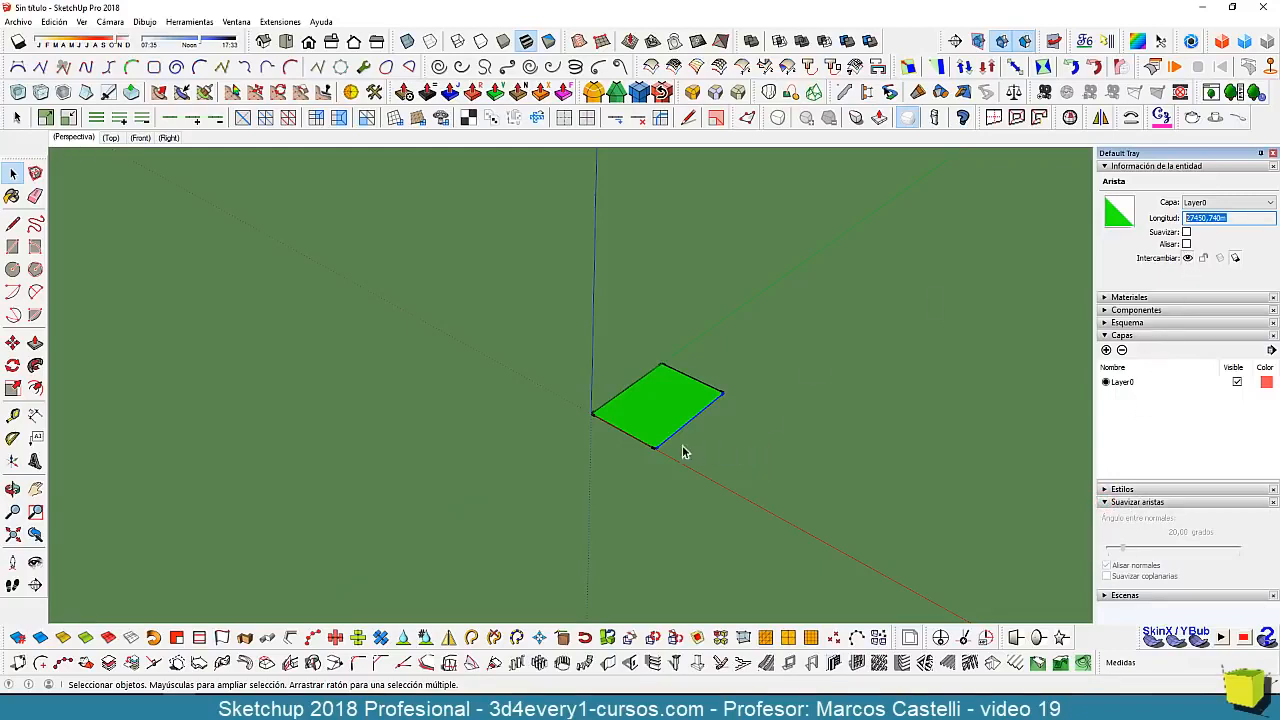
- Draw two adjoining rectangles along the red axis, the first about 25670 m deep and the second about 22998 by 12017 m
middle_drag(690, 468, 651, 431)
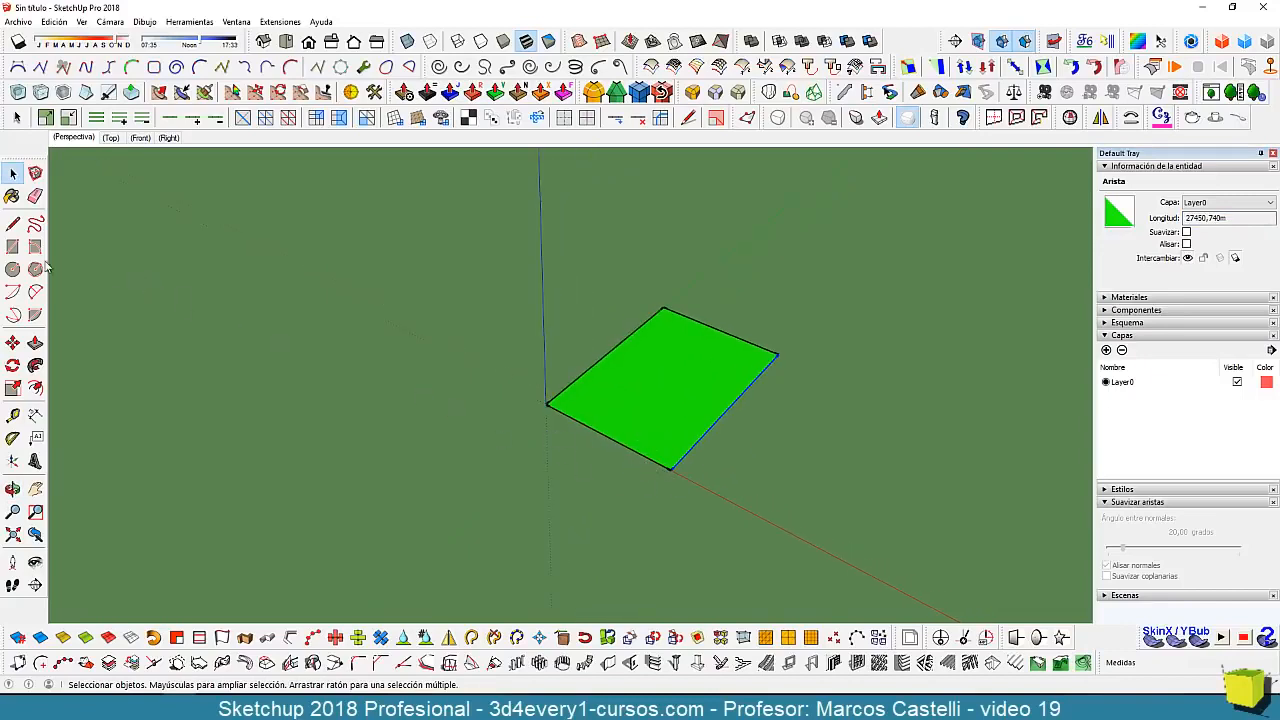
click(12, 246)
click(672, 469)
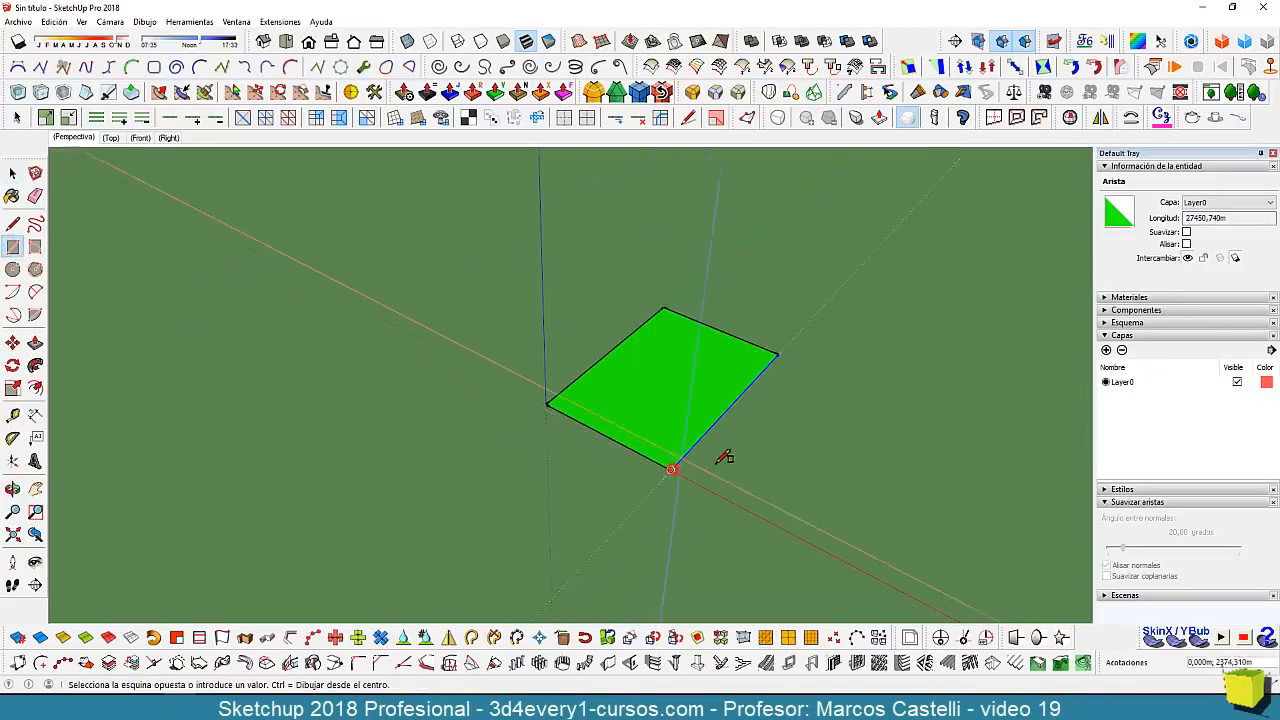
click(894, 411)
click(807, 541)
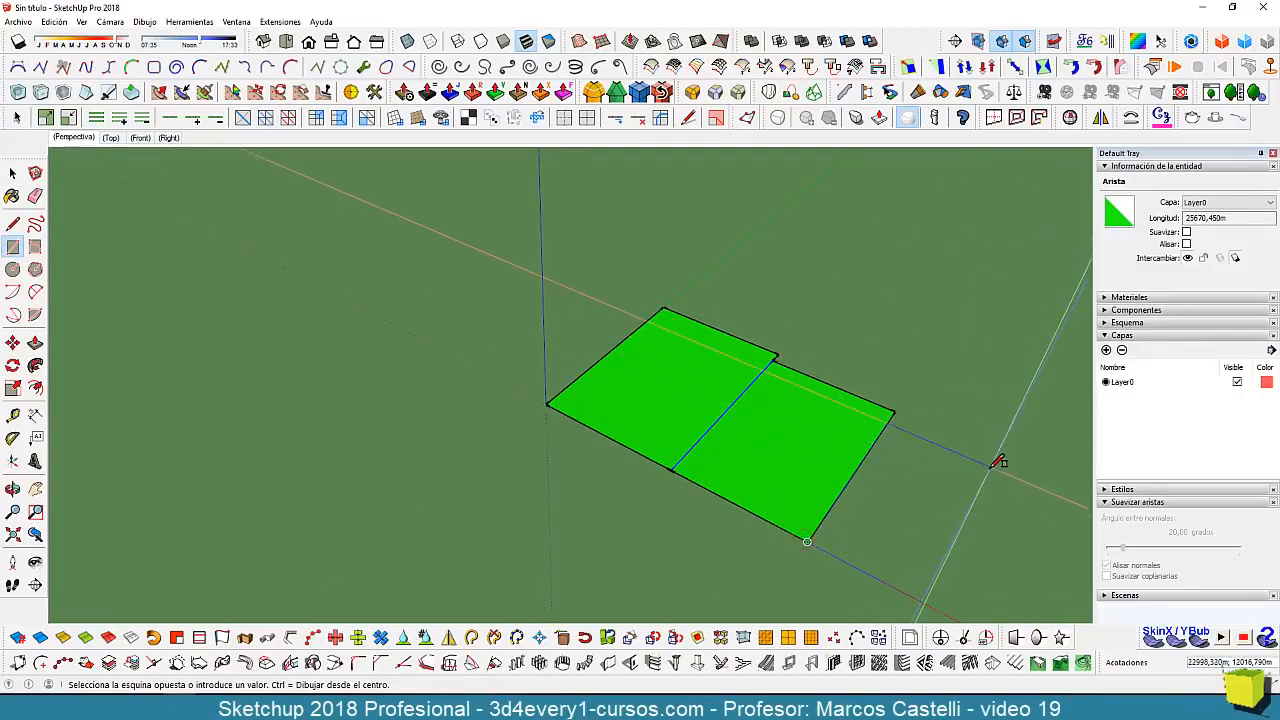
click(993, 466)
scroll(806, 440, down, 2)
key(space)
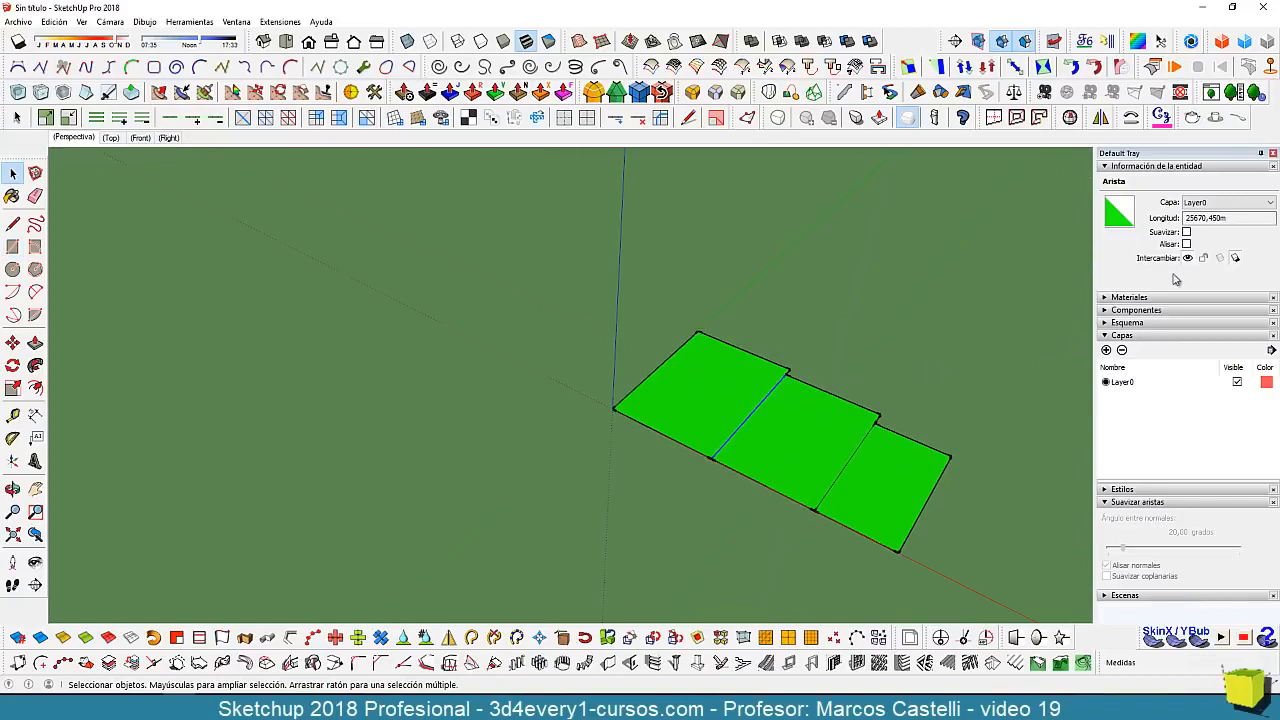
- Soften the edge shared by the first and second rectangles
click(1186, 232)
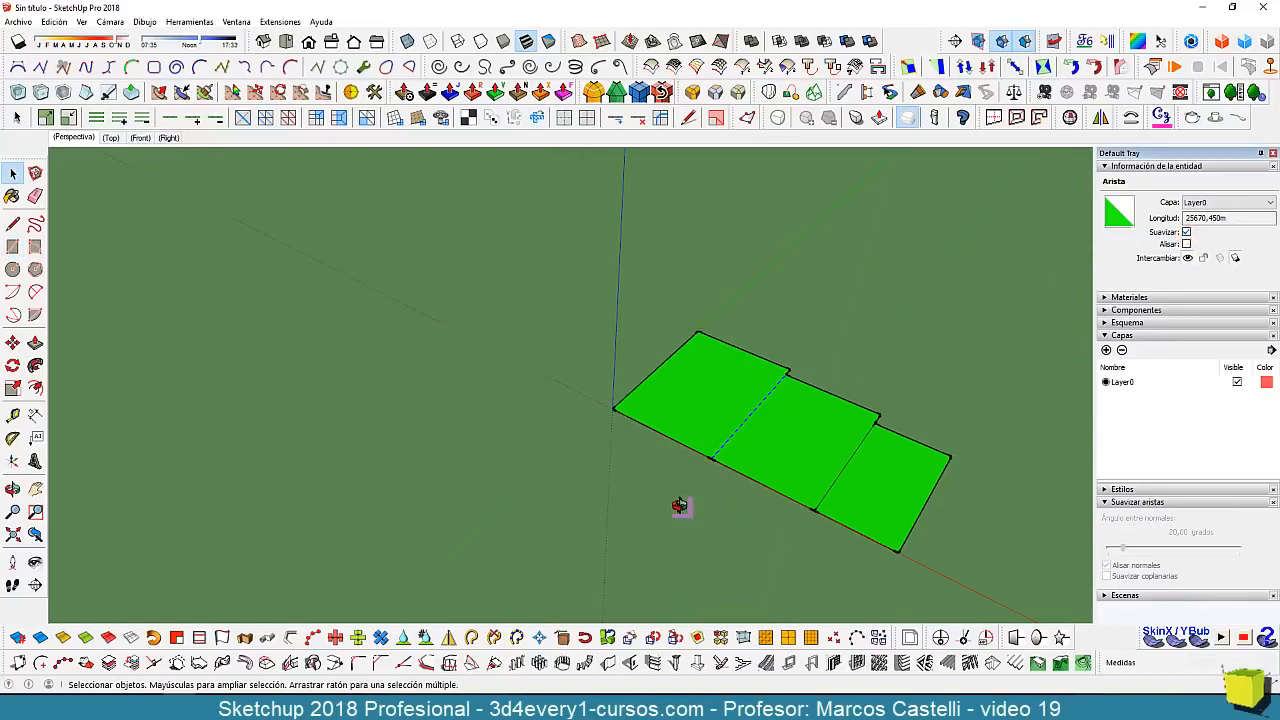
middle_drag(679, 505, 697, 516)
click(713, 500)
scroll(790, 385, up, 3)
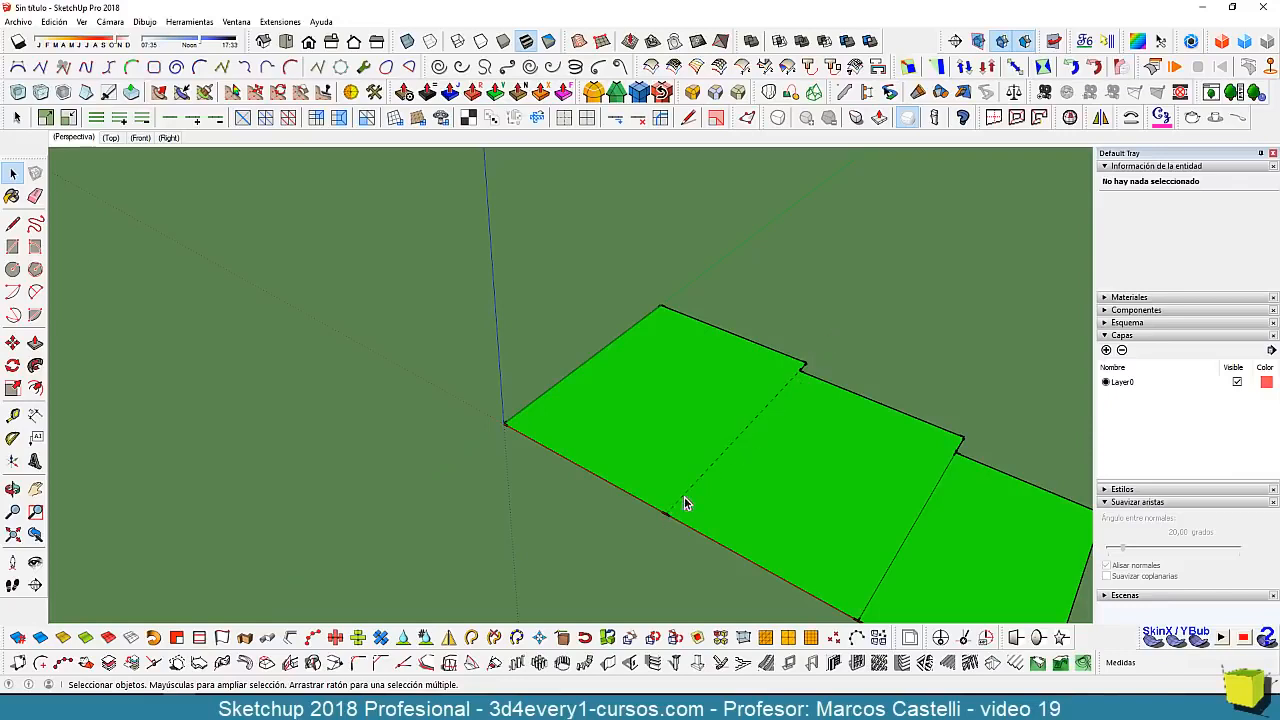
middle_drag(686, 506, 742, 446)
- Compare the entity information of the softened surface with that of the separate third face, and check the hidden geometry display option
click(742, 447)
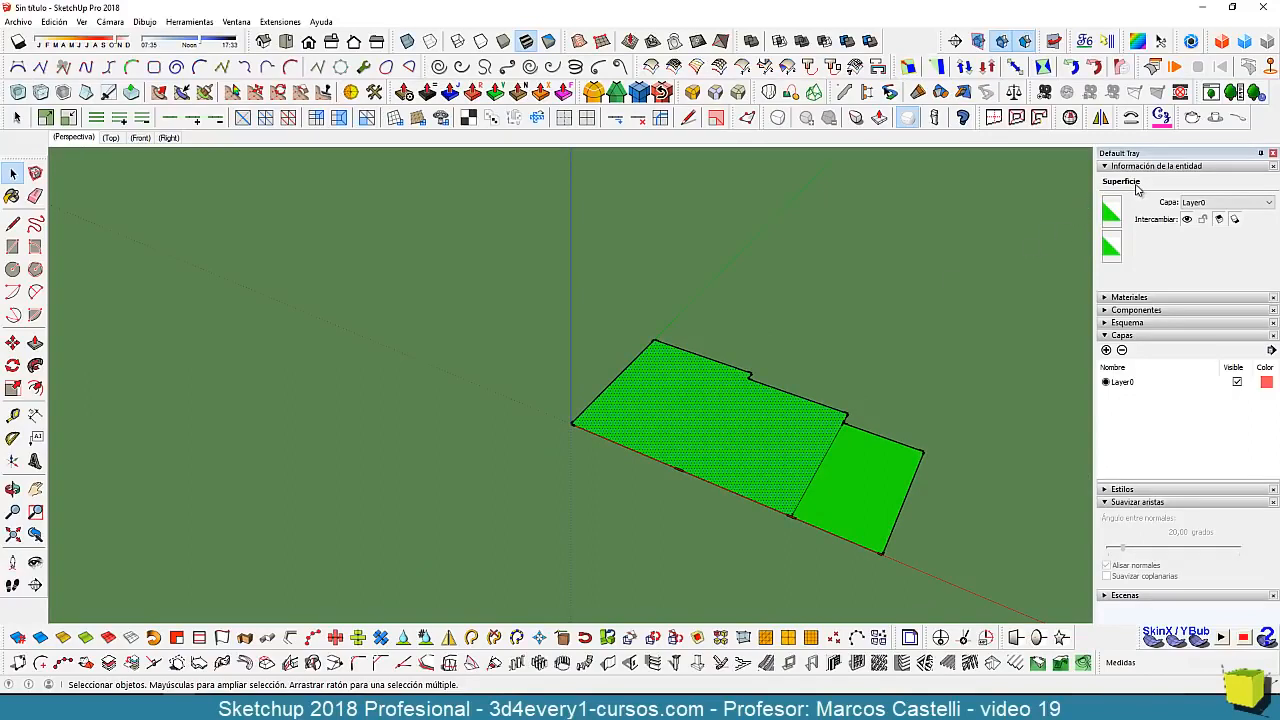
click(874, 478)
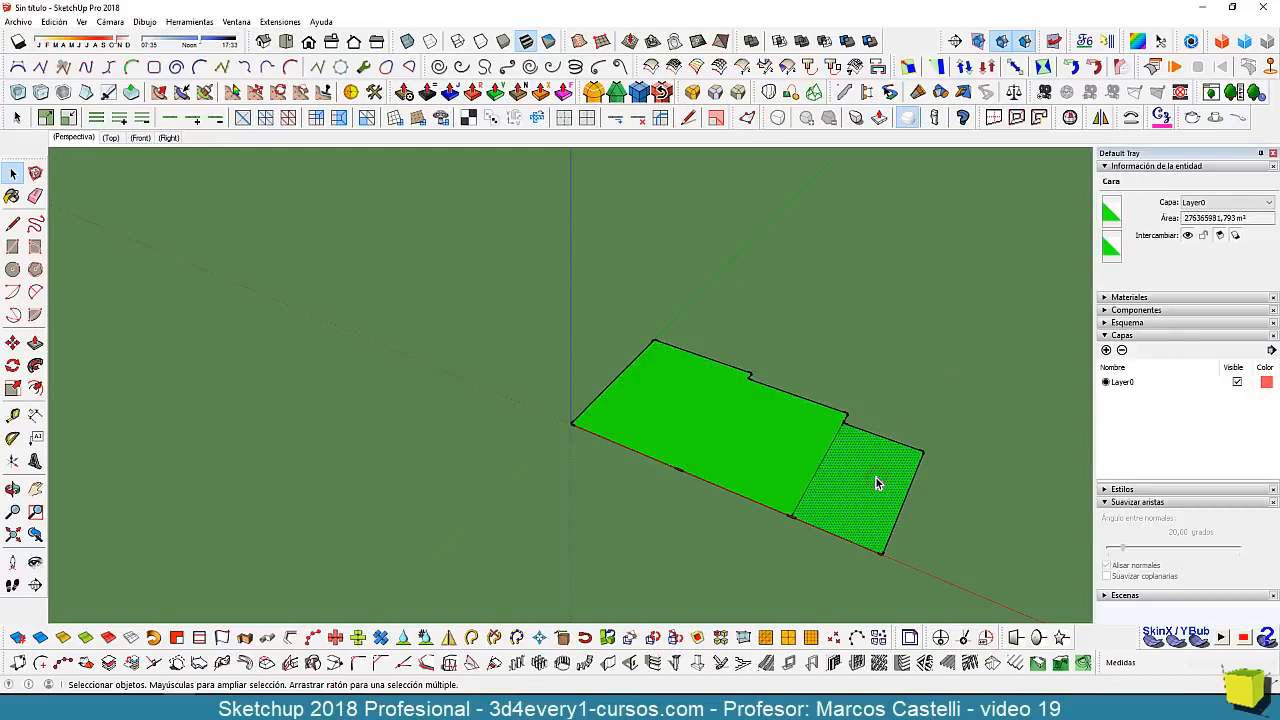
click(734, 431)
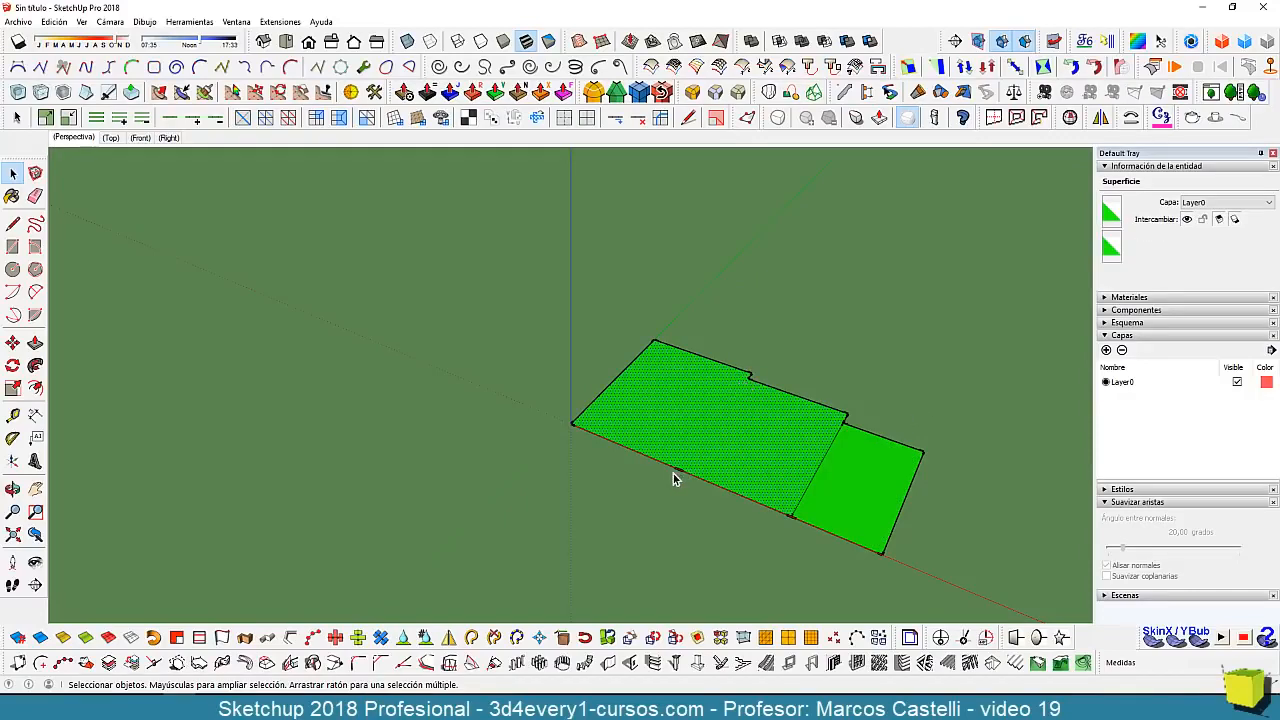
middle_drag(735, 478, 690, 435)
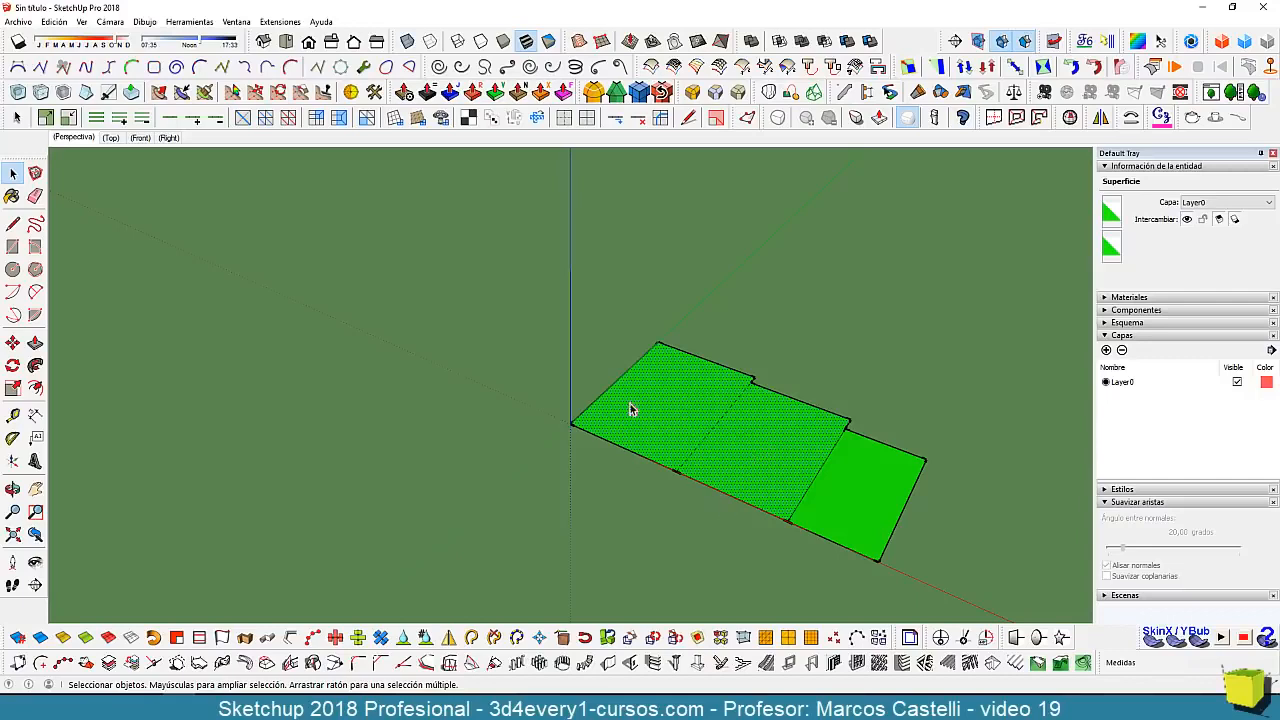
click(82, 22)
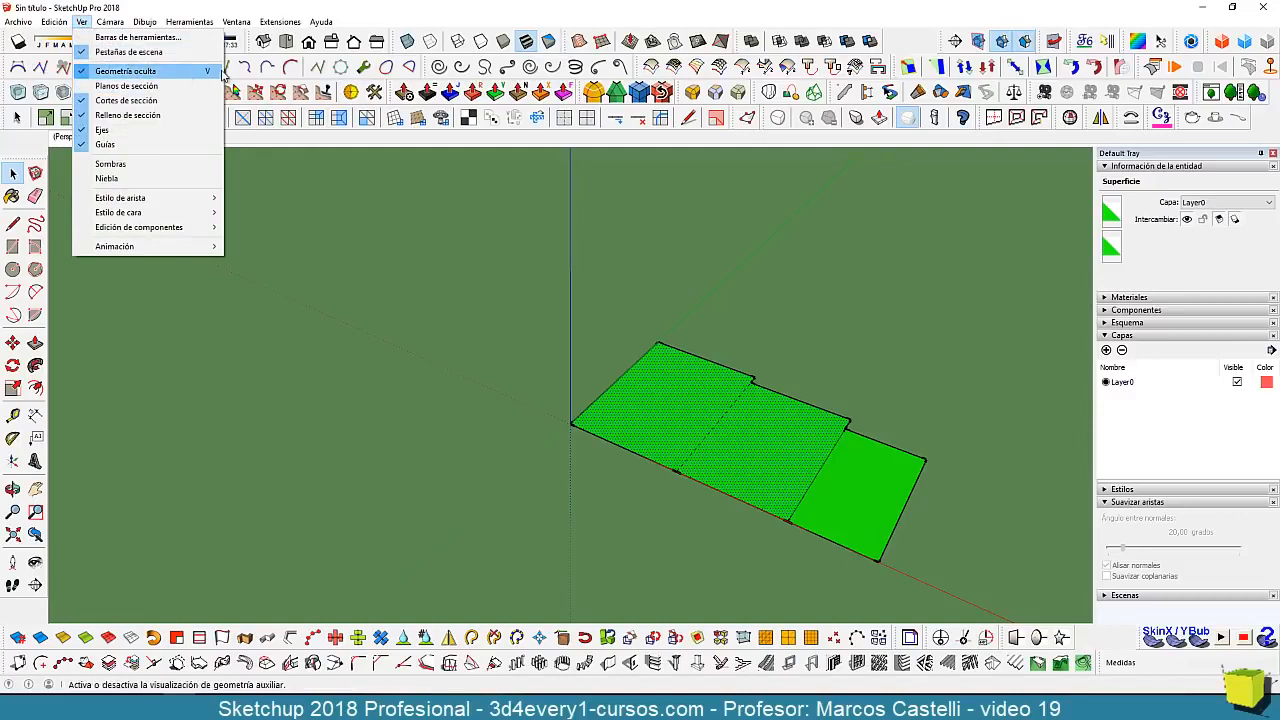
- Turn off softening for the edge shared by the first and second rectangles, and select the first face
click(715, 433)
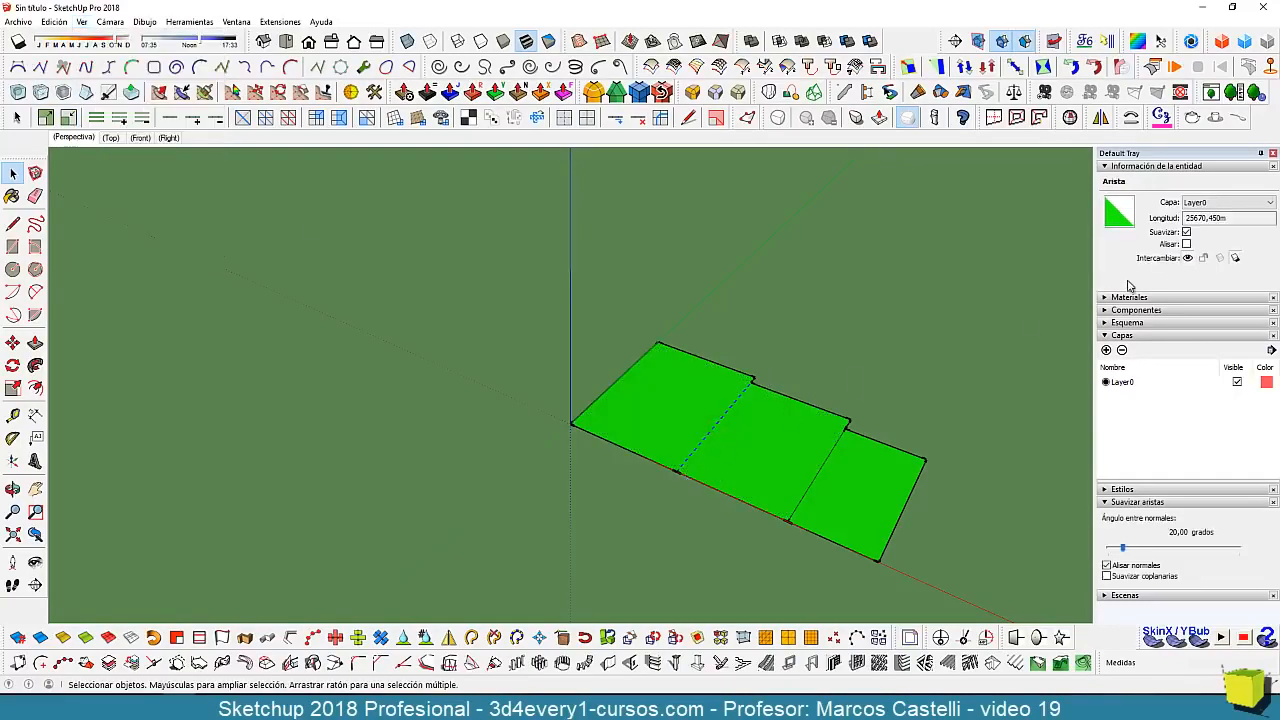
click(1187, 233)
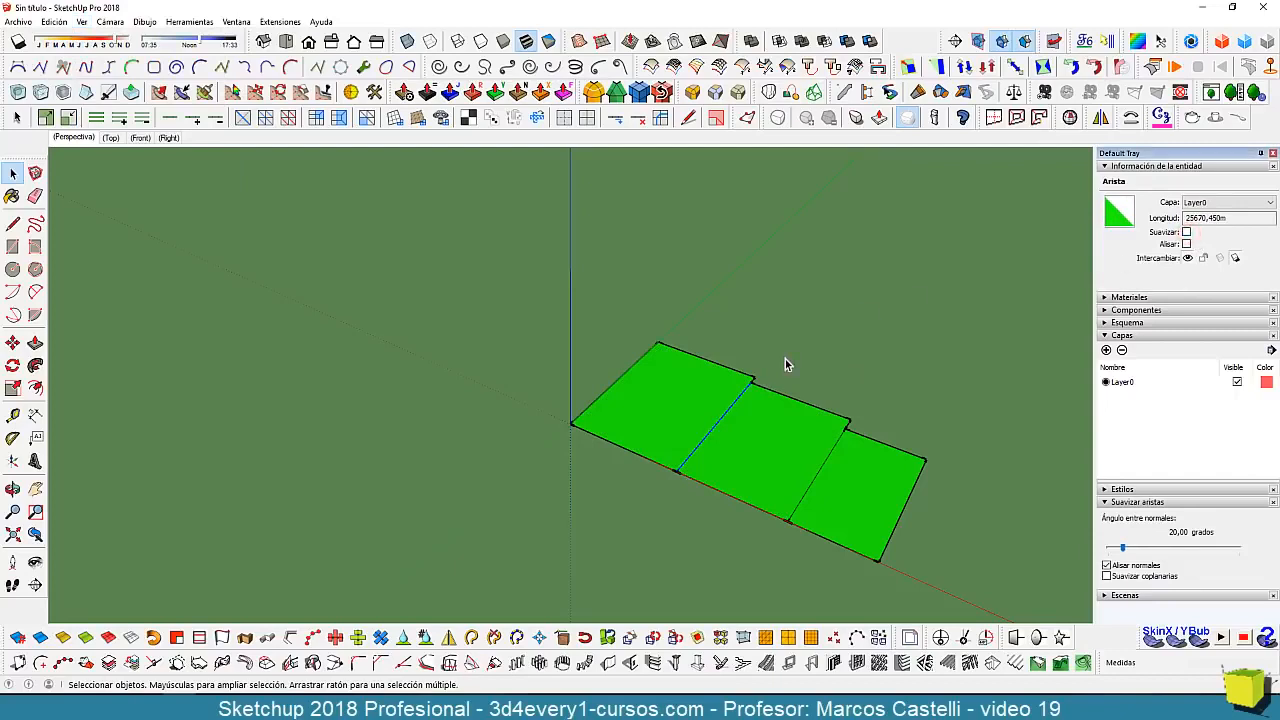
click(656, 405)
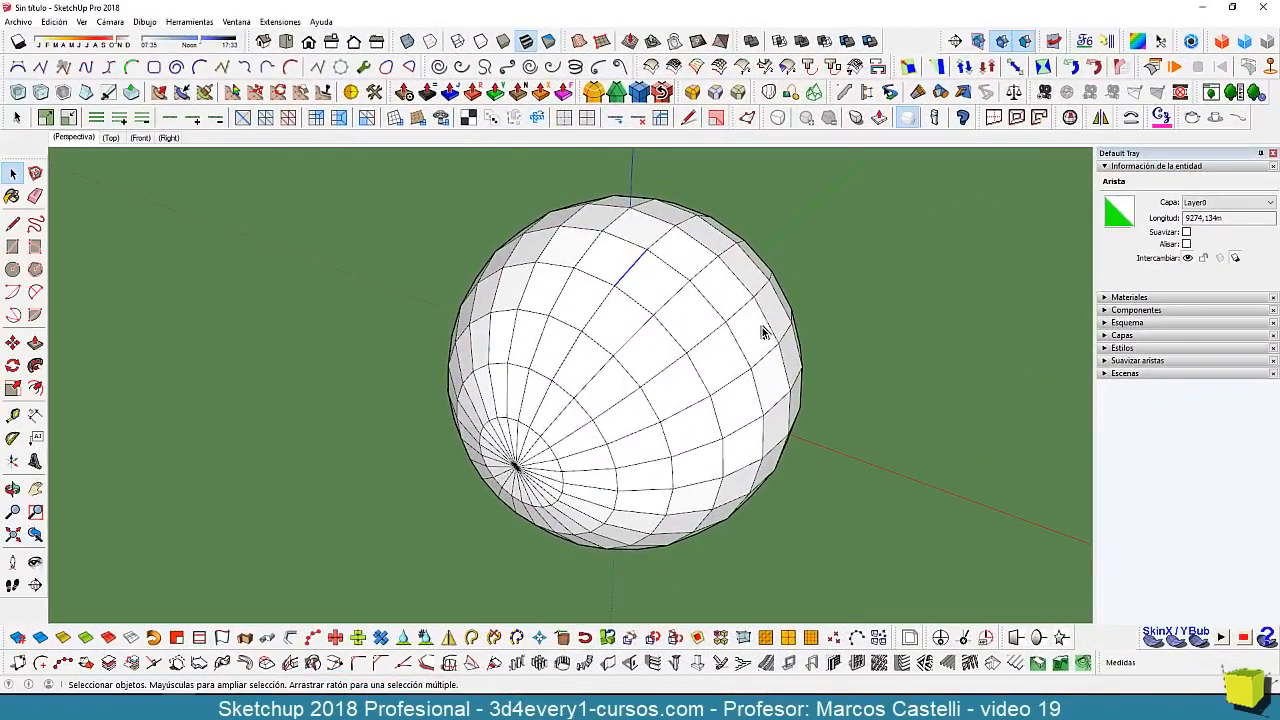
- Examine the sphere's unsoftened edges and faces from several angles and distances
middle_drag(706, 387, 700, 393)
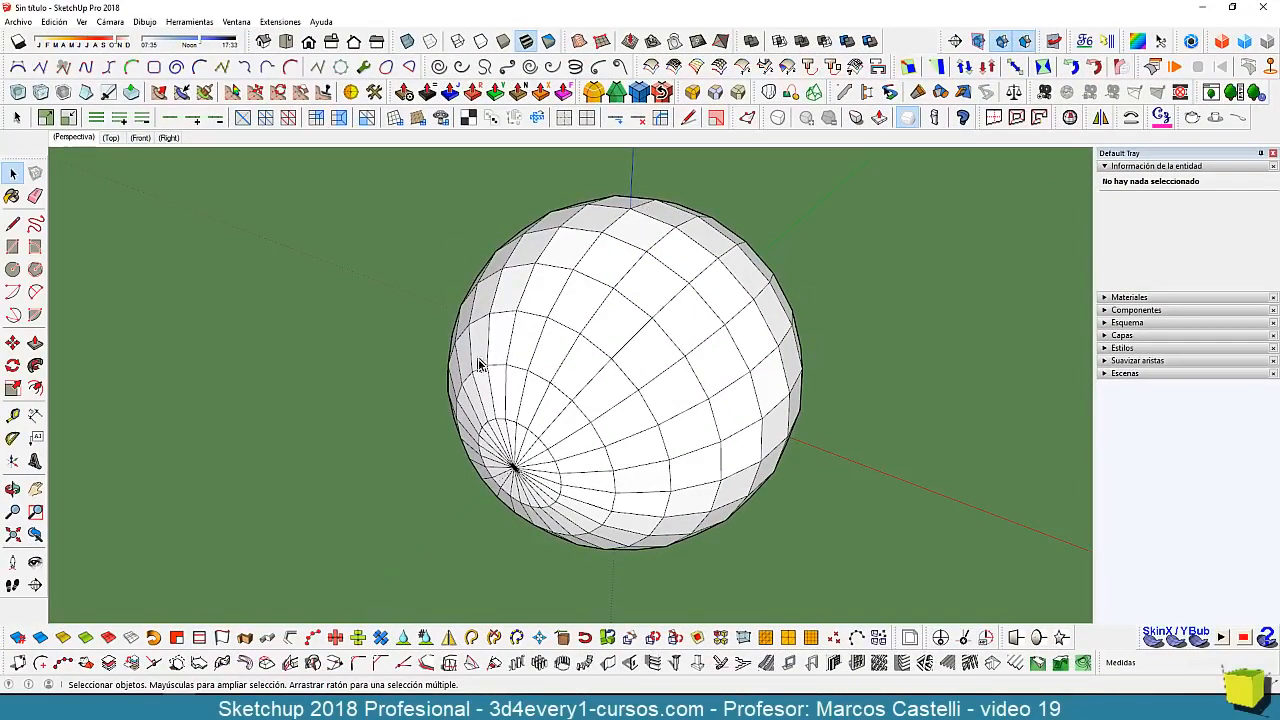
scroll(600, 370, down, 5)
middle_drag(609, 451, 611, 326)
middle_drag(637, 434, 621, 422)
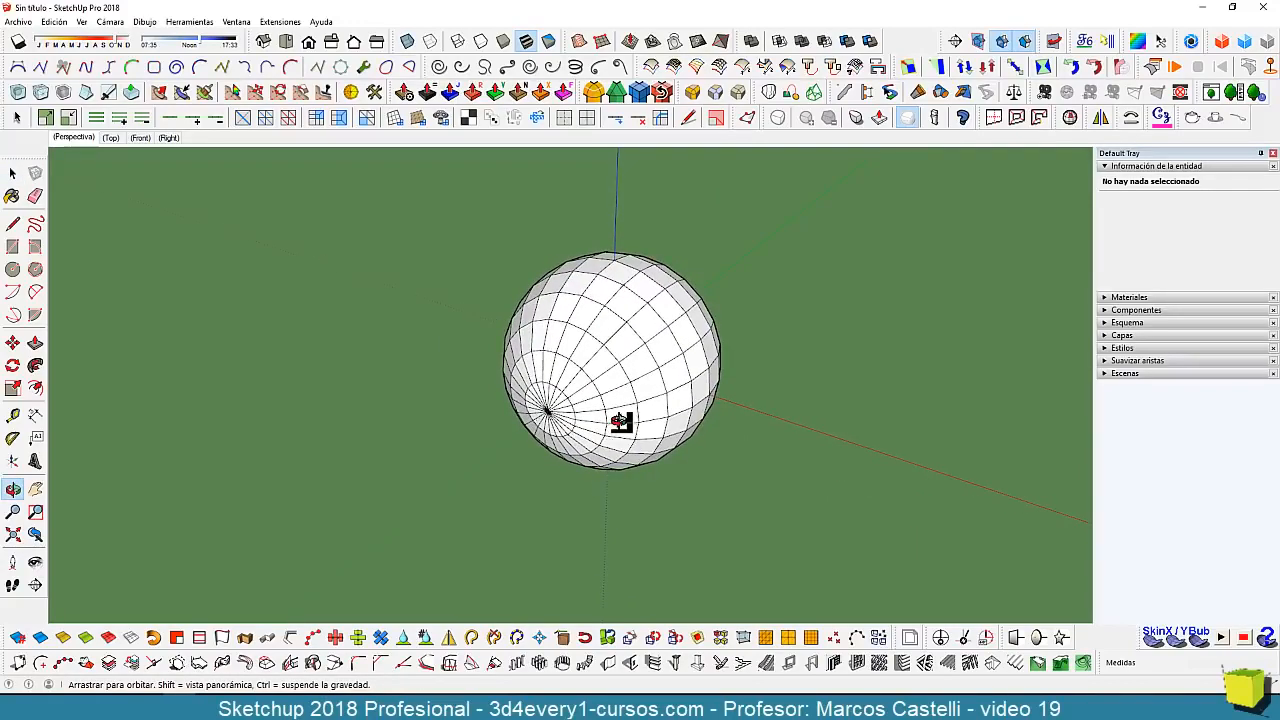
scroll(630, 330, up, 3)
mouse_move(634, 358)
middle_down()
mouse_move(609, 371)
mouse_move(637, 370)
mouse_move(622, 369)
middle_up()
scroll(652, 343, up, 1)
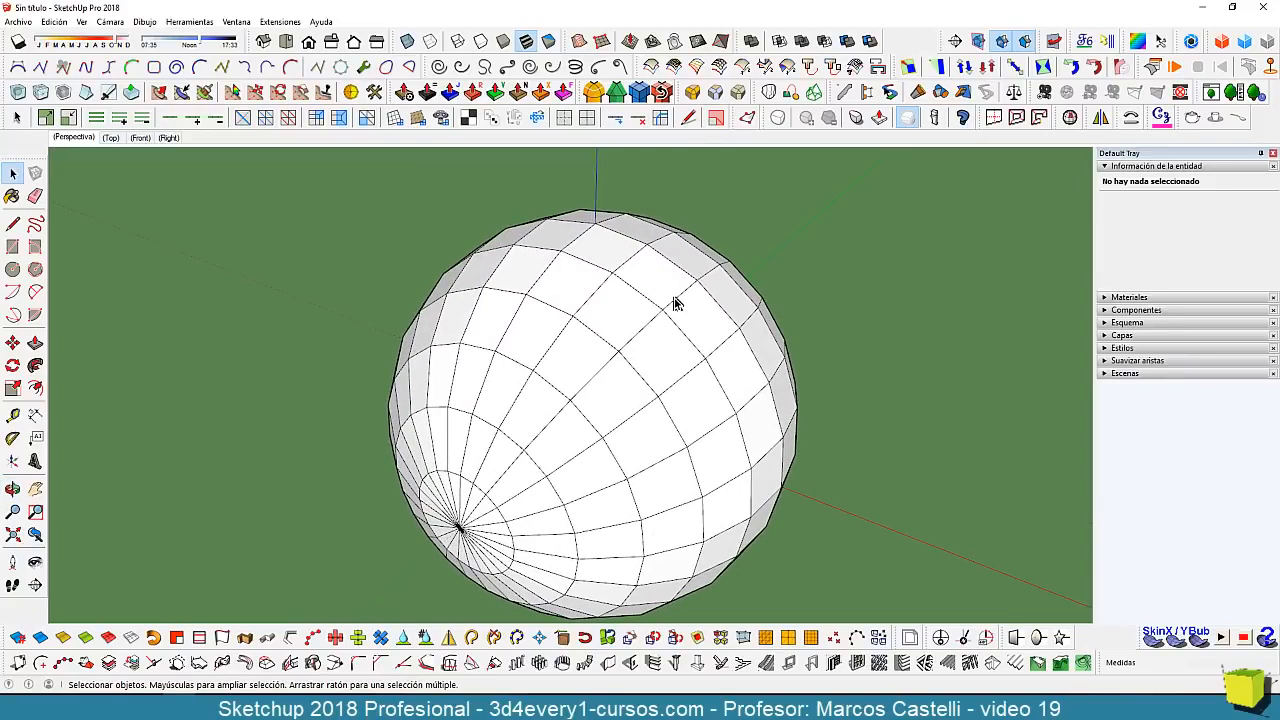
- Select six neighbouring meridian edges on the sphere, extend the selection along their full meridians, and soften them
click(635, 266)
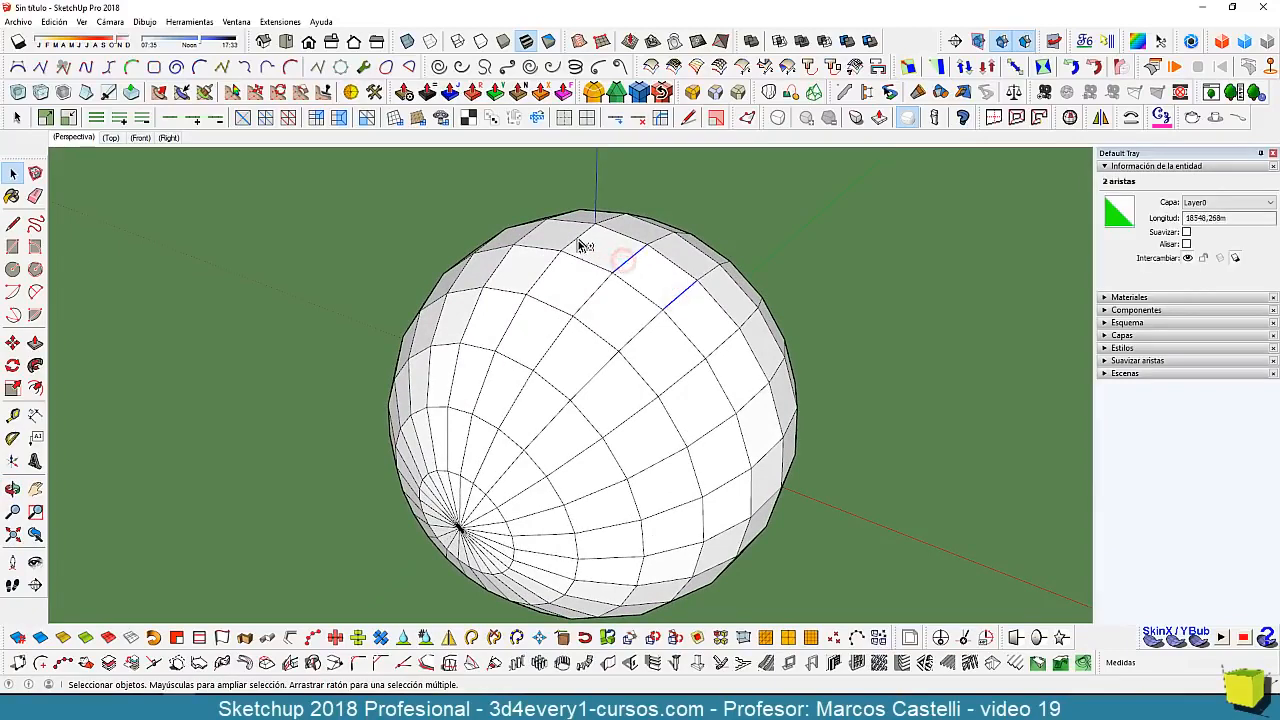
shift+click(578, 240)
shift+click(527, 235)
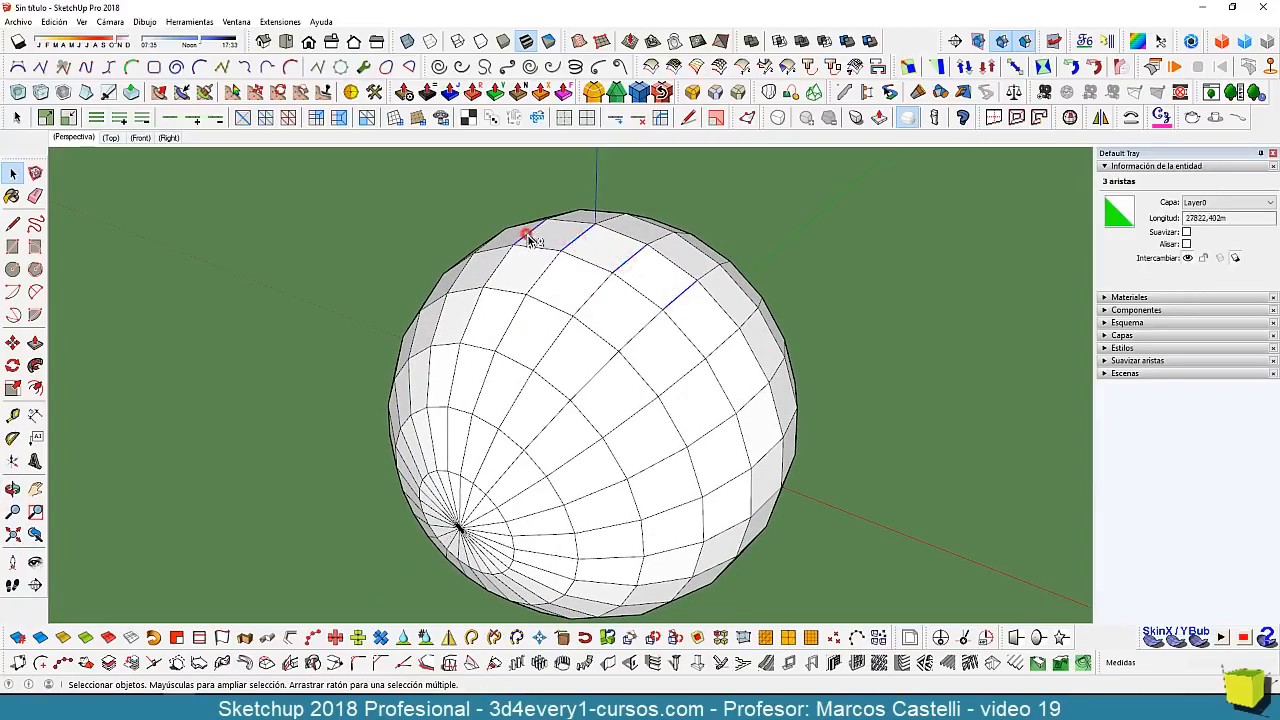
shift+click(724, 345)
shift+click(752, 395)
click(168, 119)
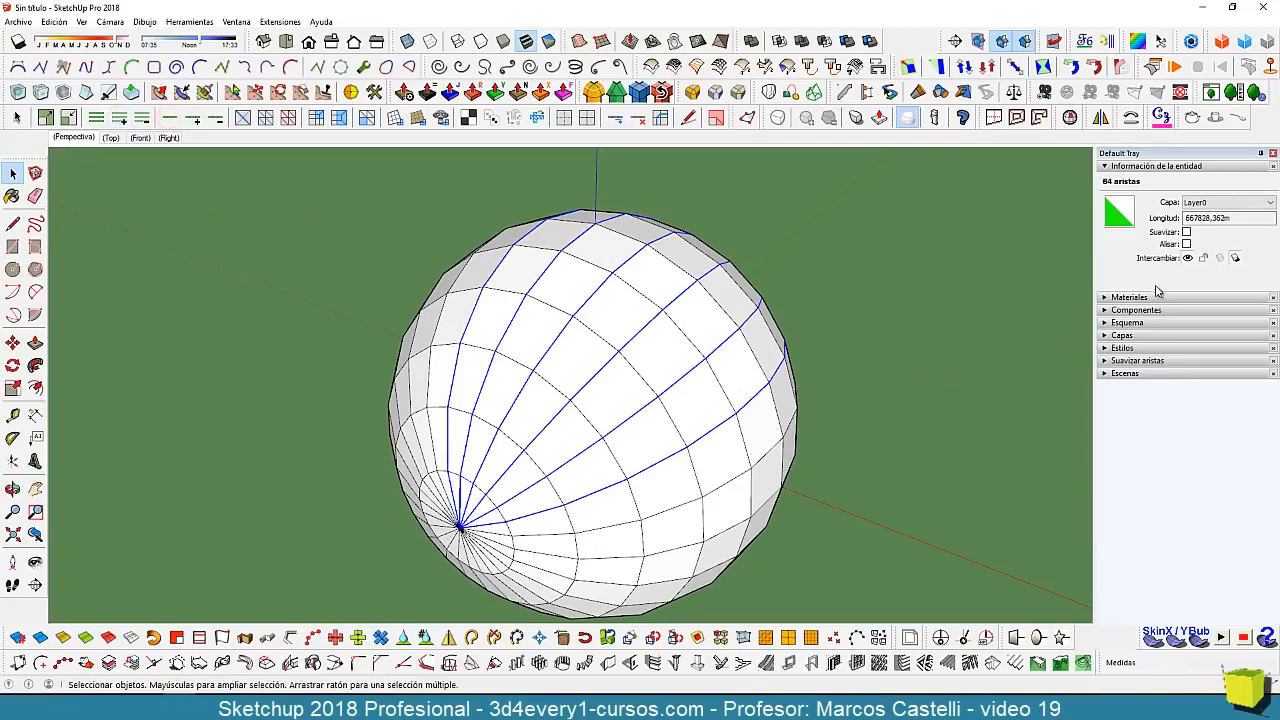
click(1186, 232)
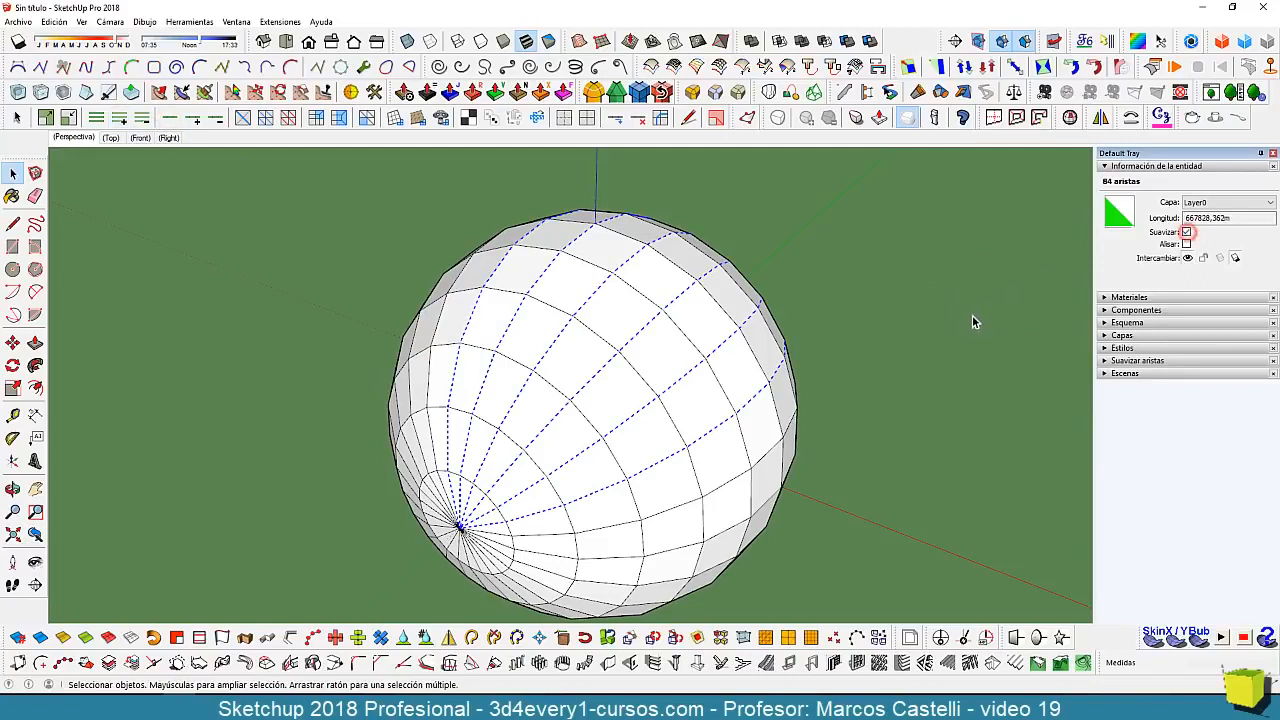
click(910, 372)
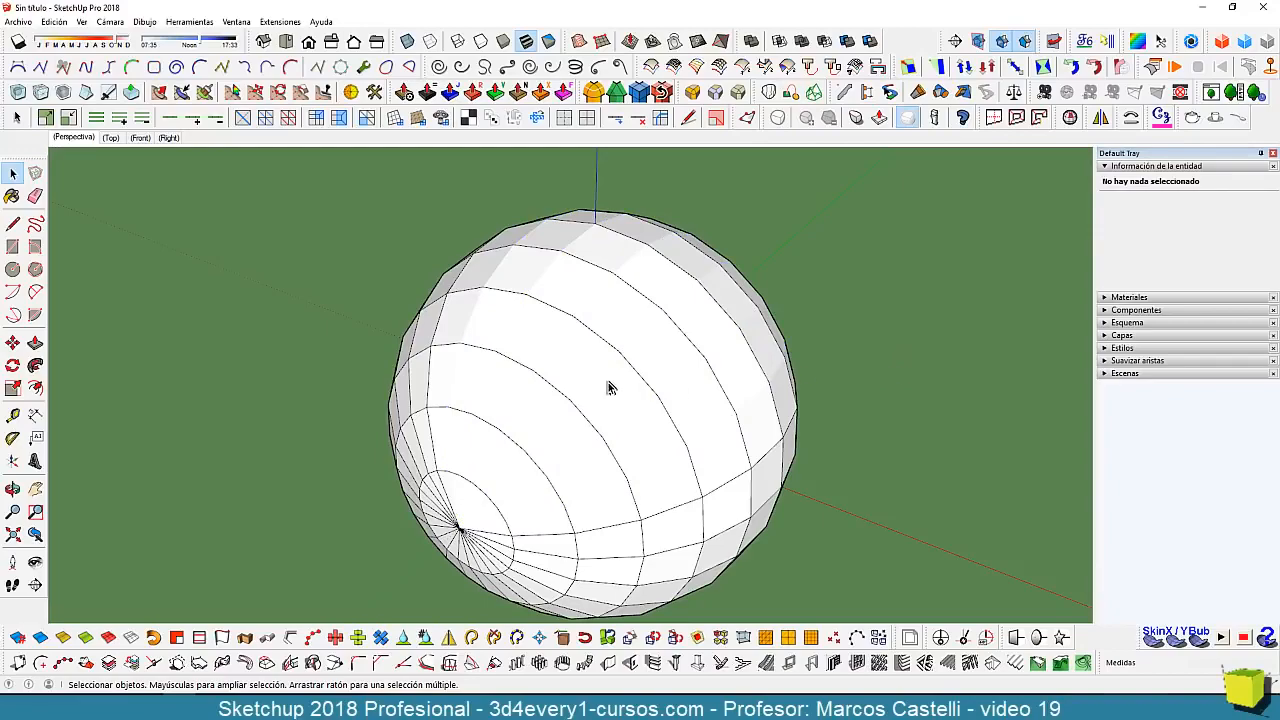
- Examine the shading between the sphere's softened facets from several angles and distances
middle_drag(608, 386, 577, 230)
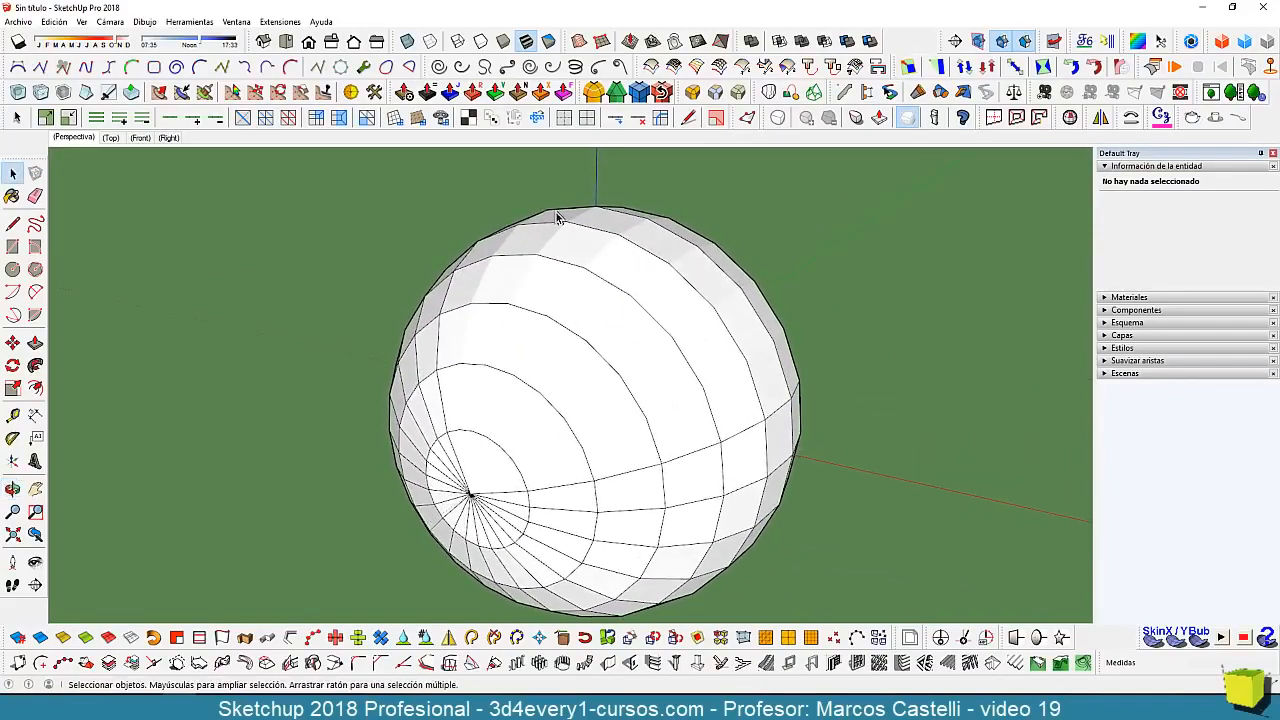
scroll(634, 243, up, 3)
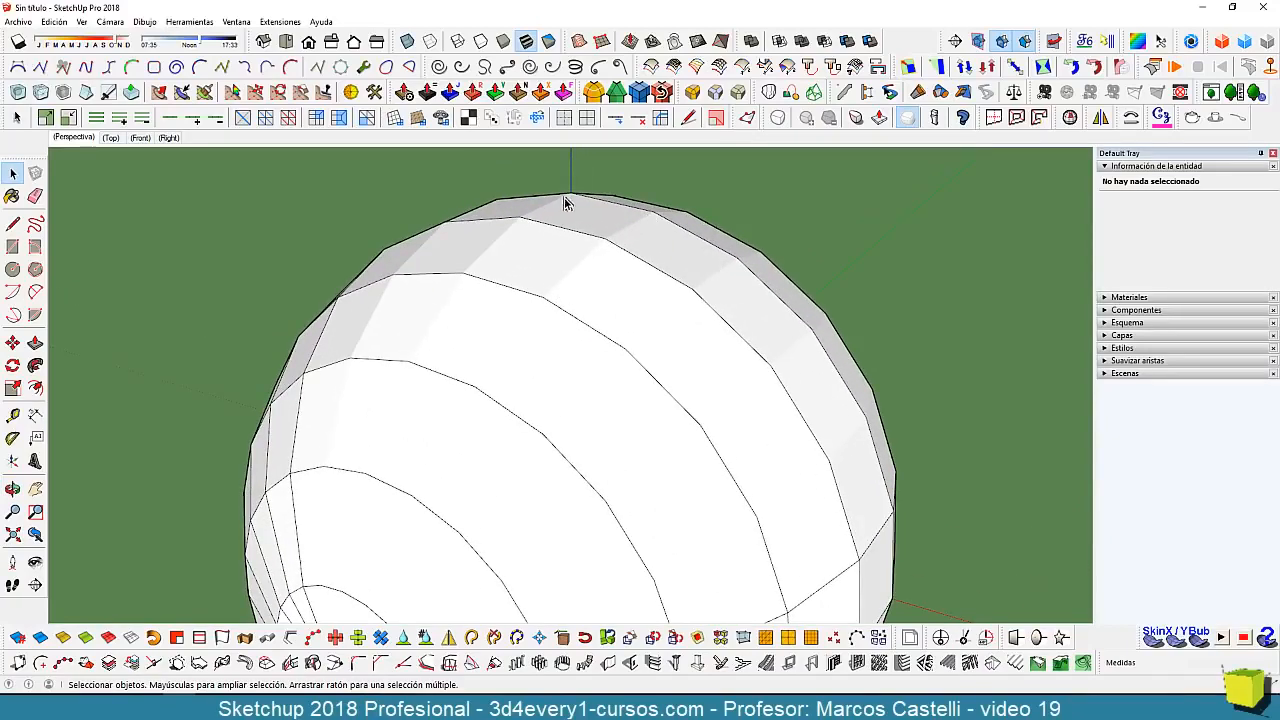
scroll(545, 275, down, 2)
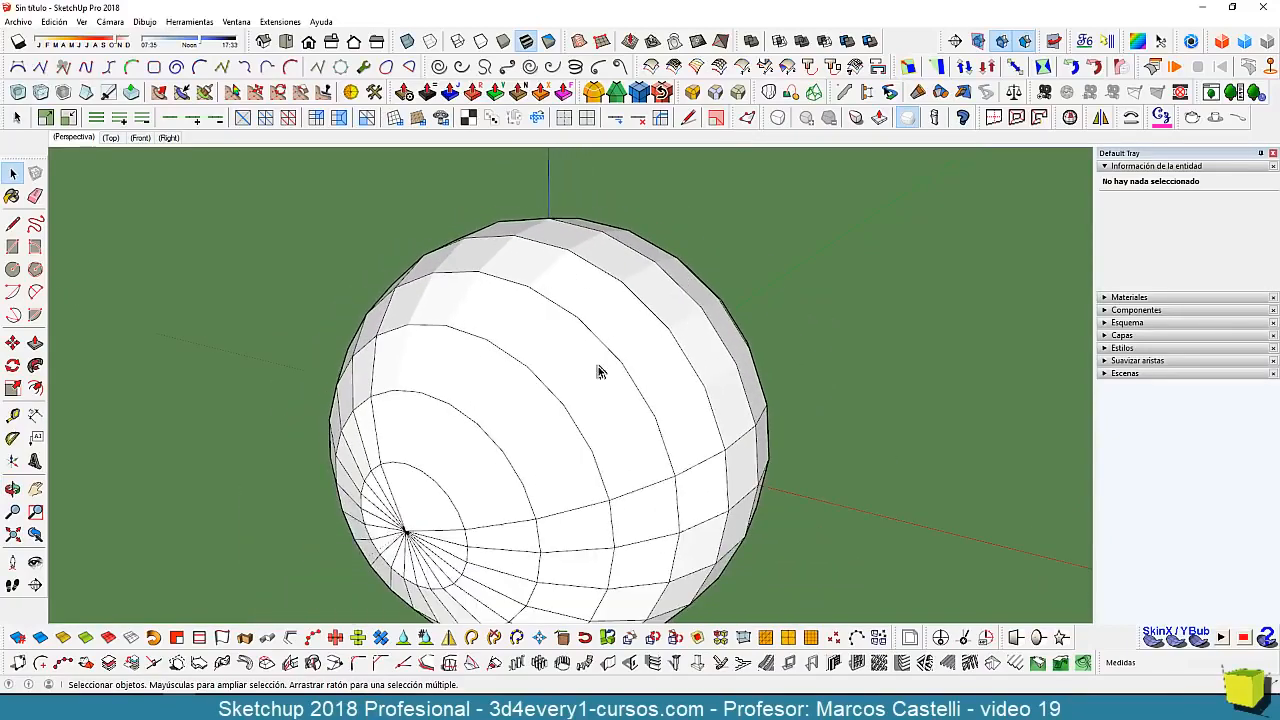
mouse_move(600, 369)
middle_down()
mouse_move(766, 363)
mouse_move(654, 366)
mouse_move(484, 246)
middle_up()
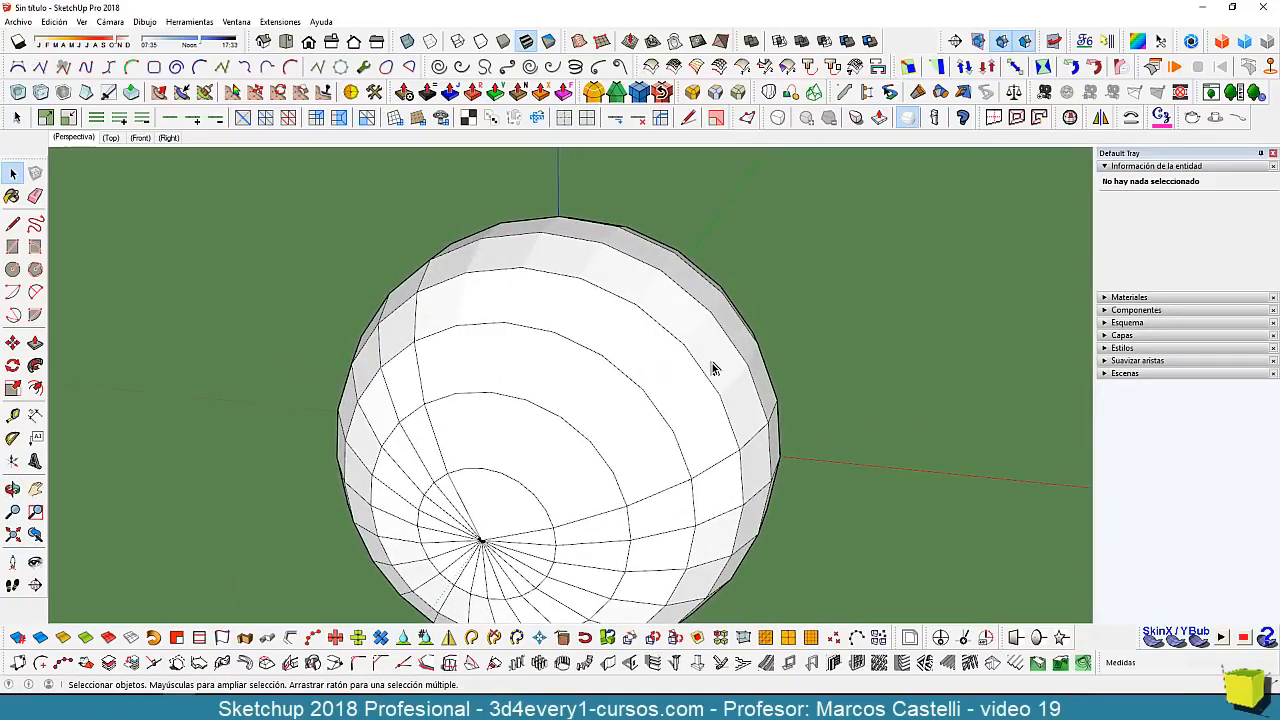
scroll(689, 354, down, 2)
middle_drag(689, 354, 660, 388)
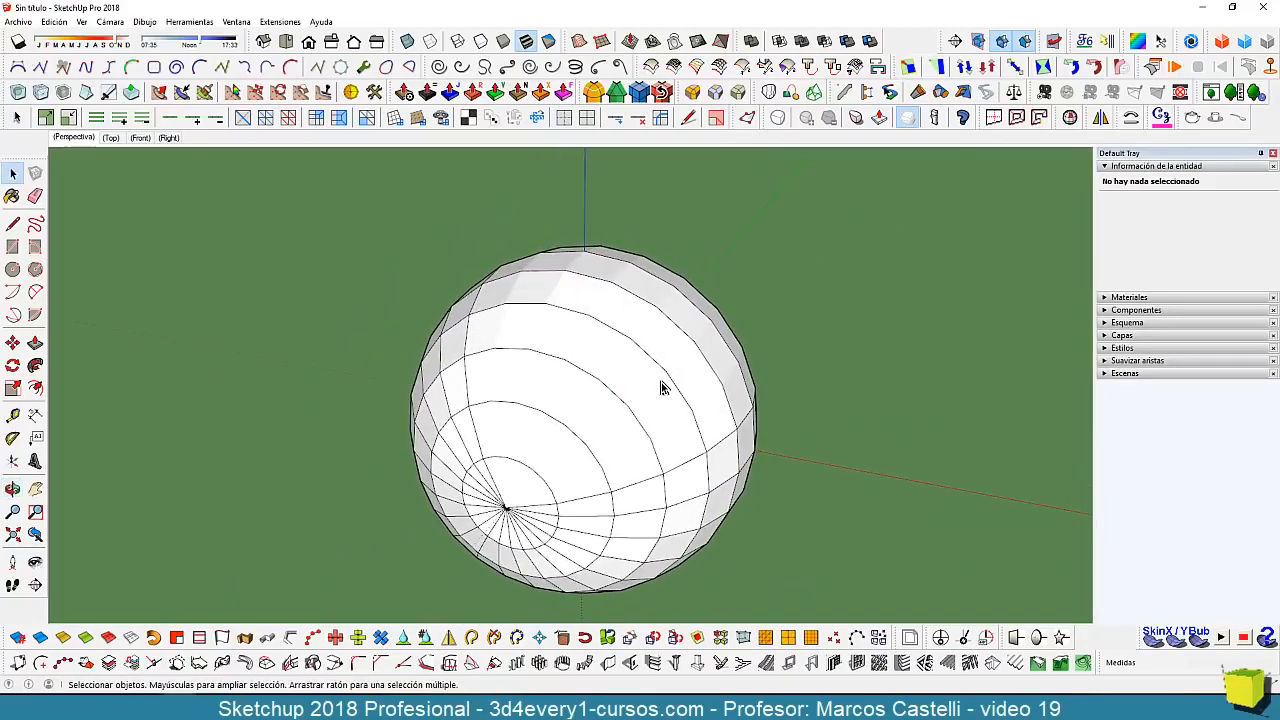
scroll(585, 289, up, 2)
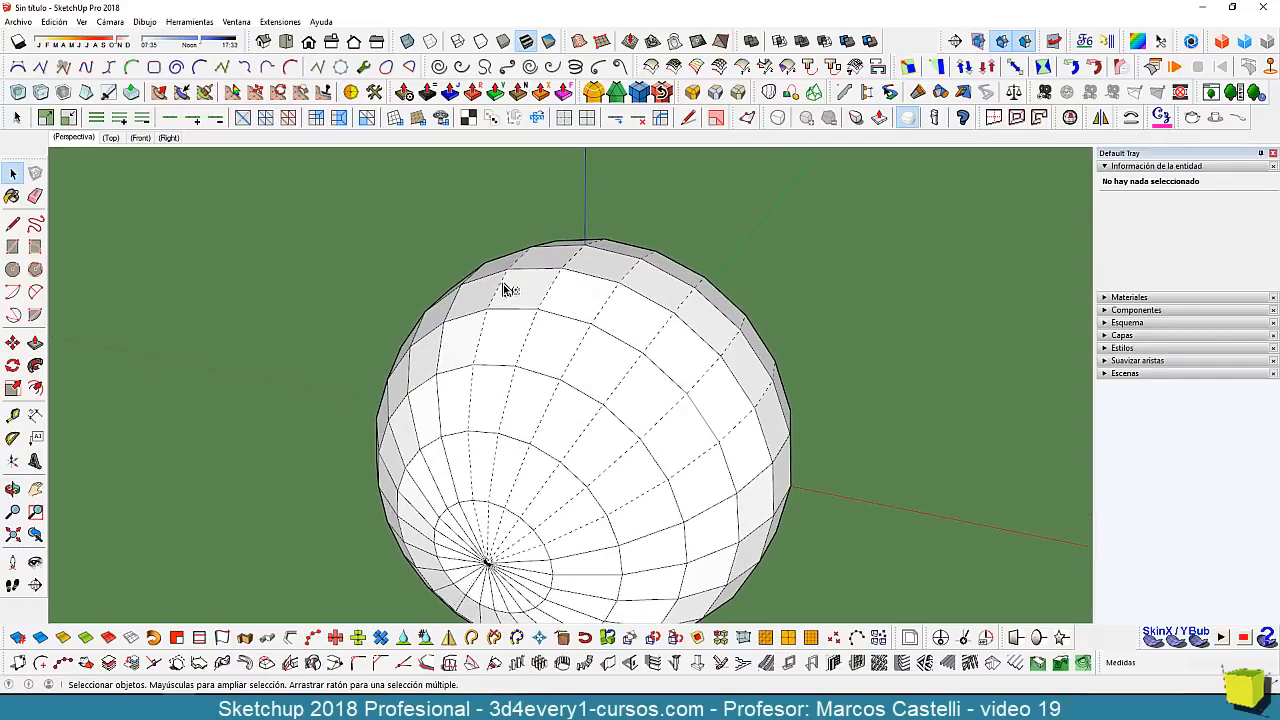
- Show the hidden geometry, select six softened meridian edges, extend the selection along their full meridians, and turn on smoothing (Alisar) for them
shift+click(502, 285)
shift+click(549, 289)
shift+click(603, 297)
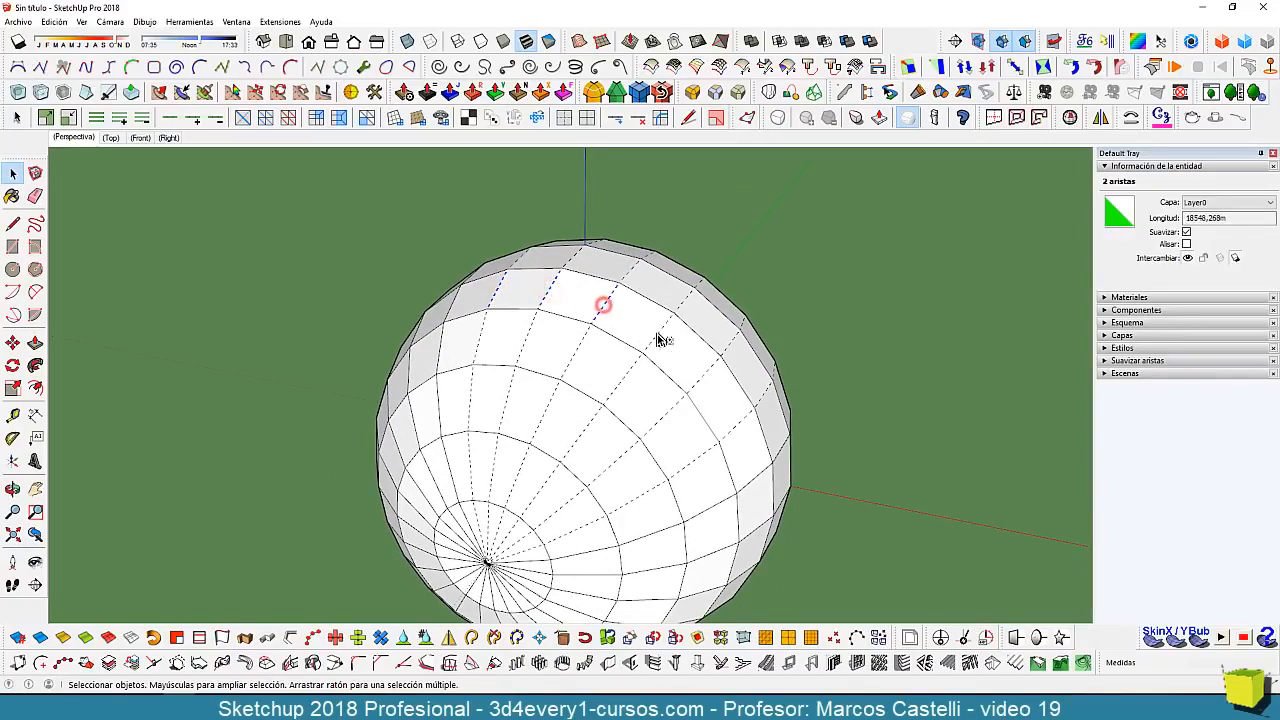
shift+click(660, 335)
shift+click(703, 375)
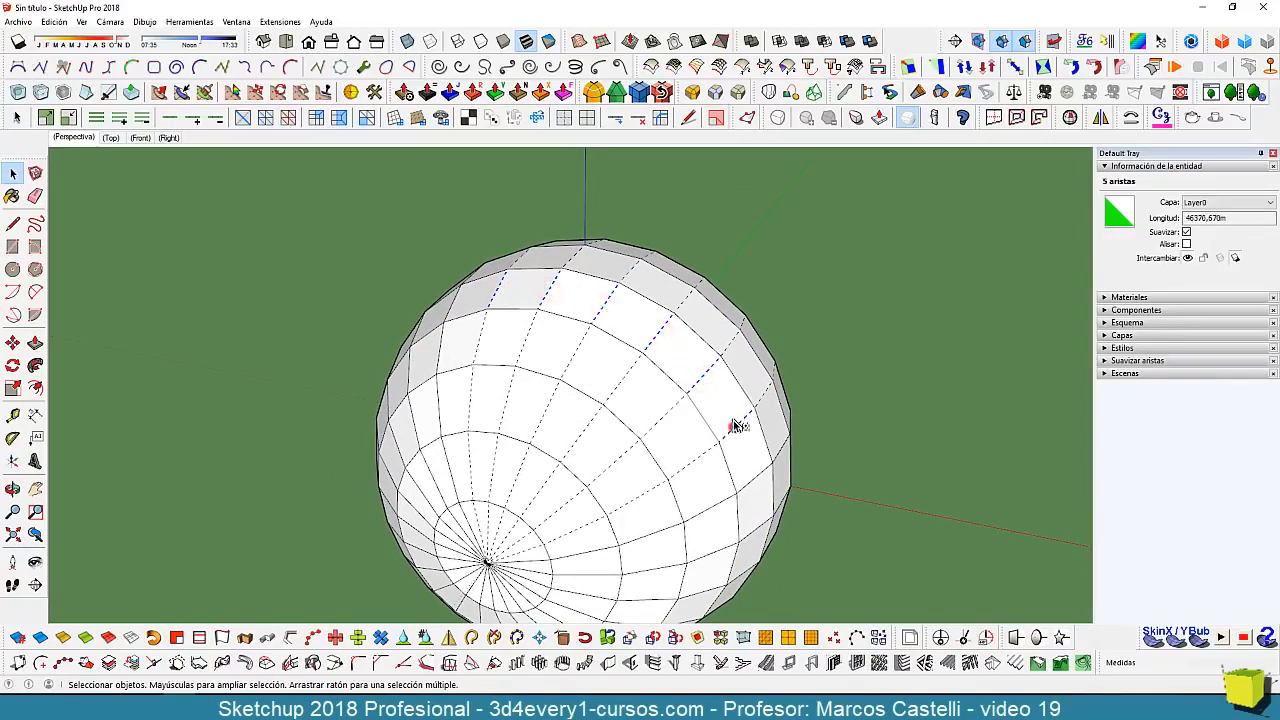
shift+click(734, 427)
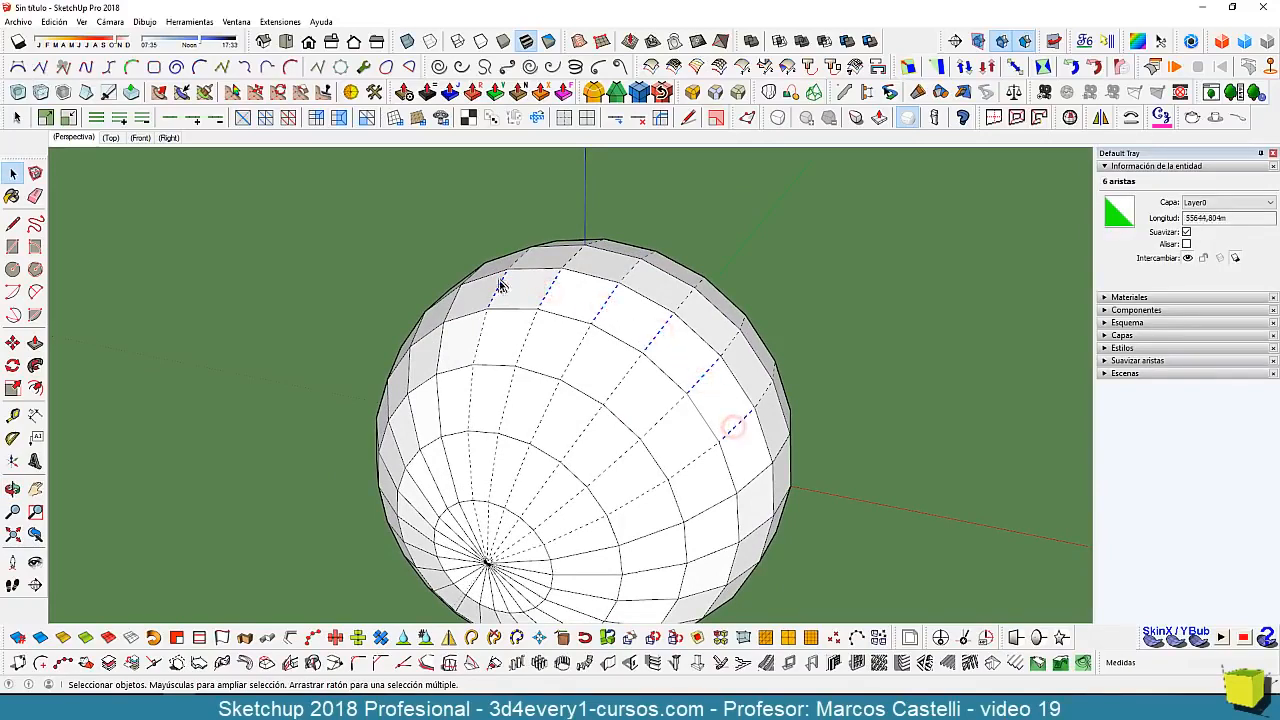
click(165, 117)
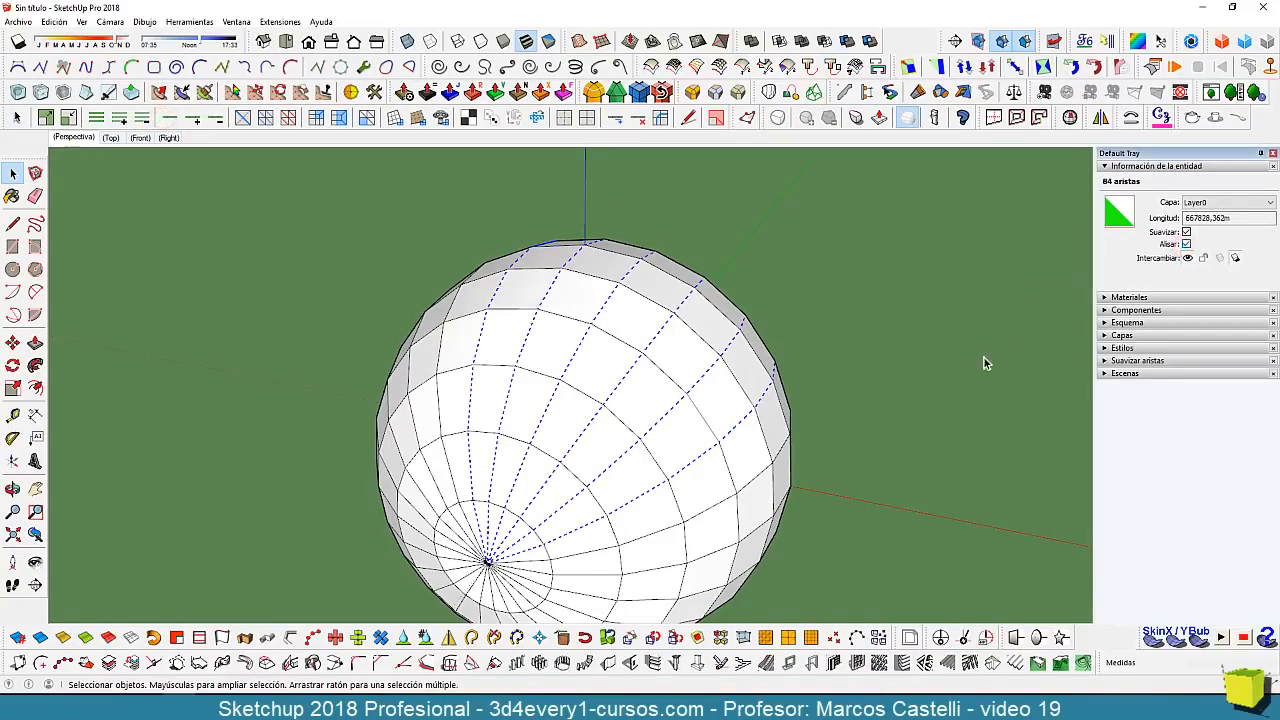
click(884, 351)
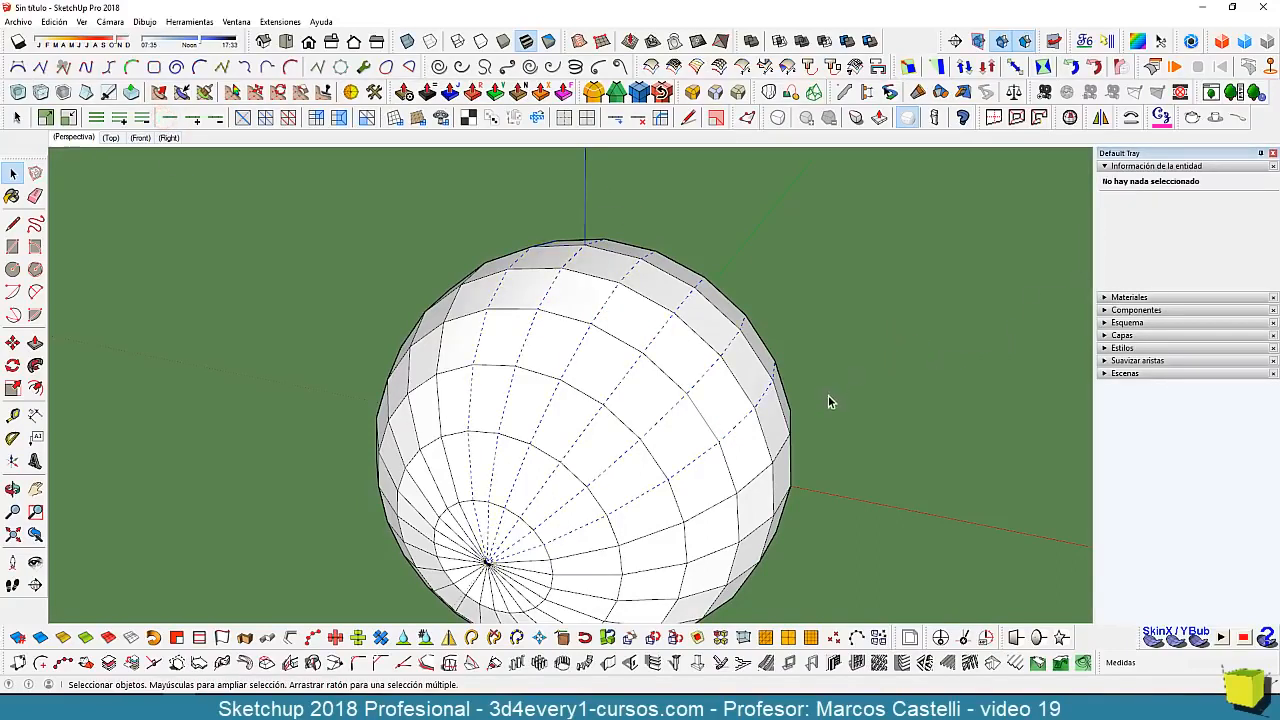
- Examine the shading of the sphere's smoothed bands up close and from a distance
middle_drag(828, 395, 830, 370)
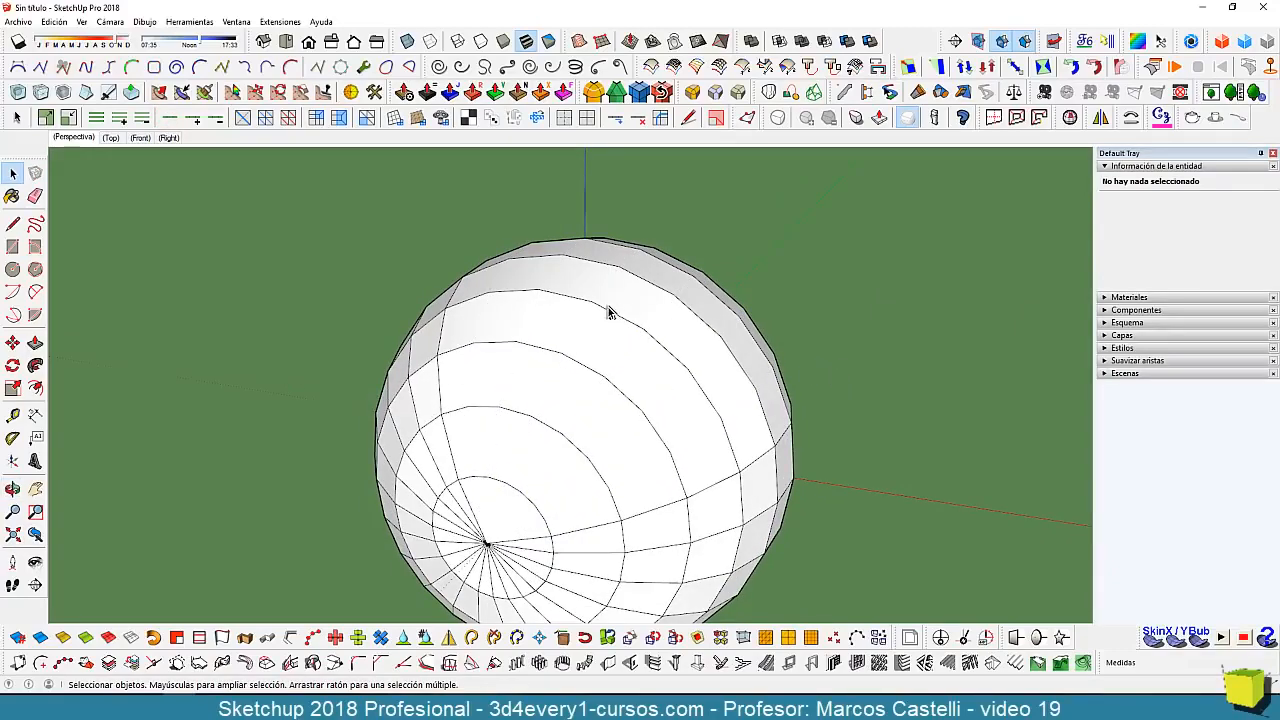
middle_drag(648, 315, 623, 289)
scroll(625, 275, up, 4)
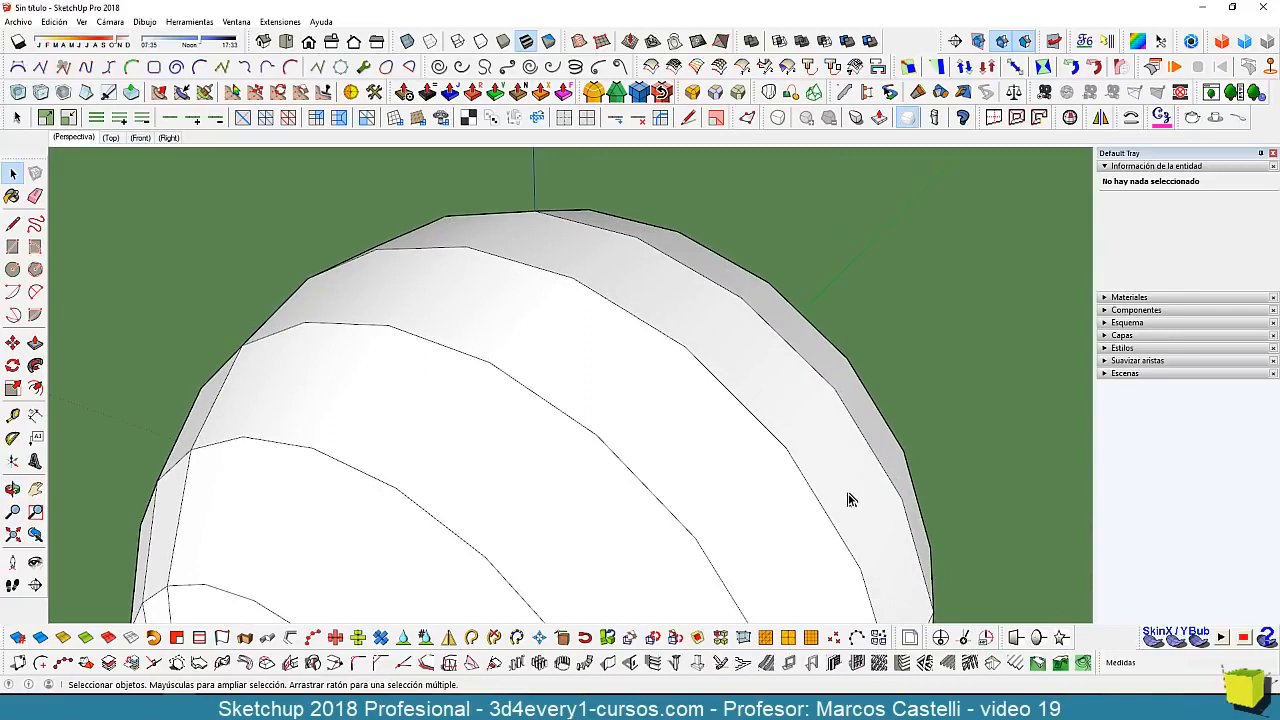
scroll(793, 363, down, 1)
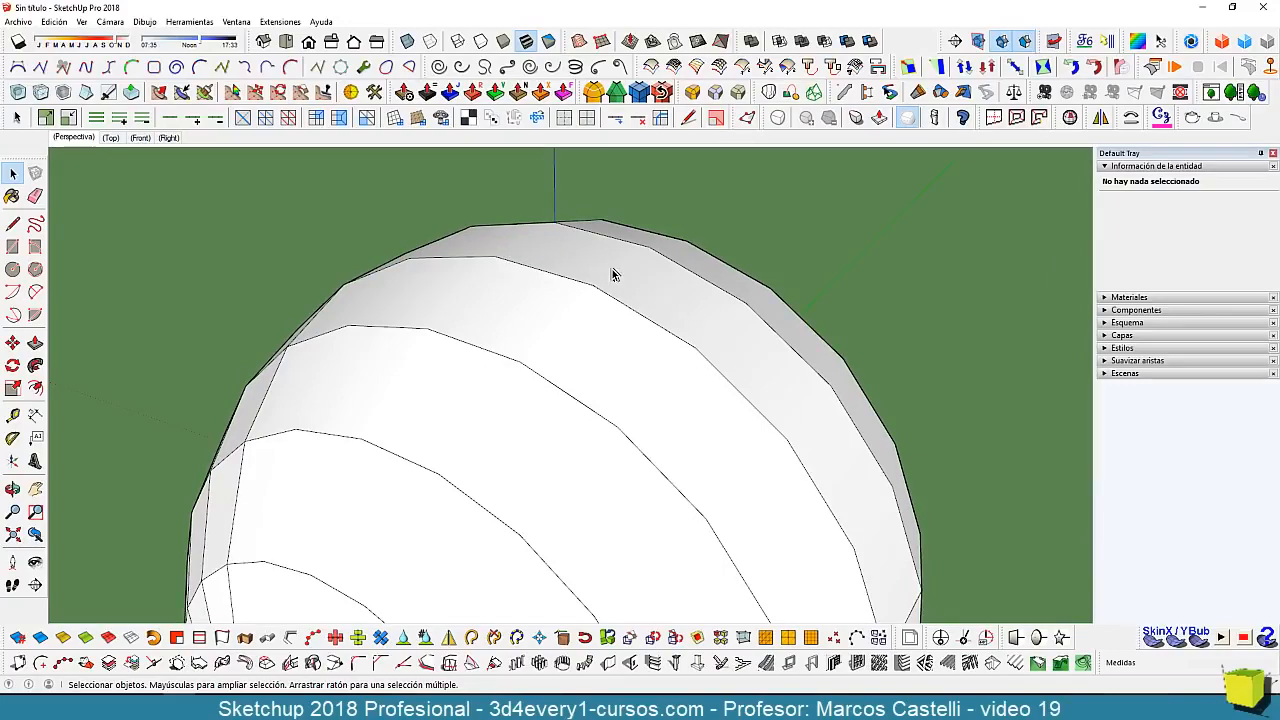
scroll(640, 170, down, 3)
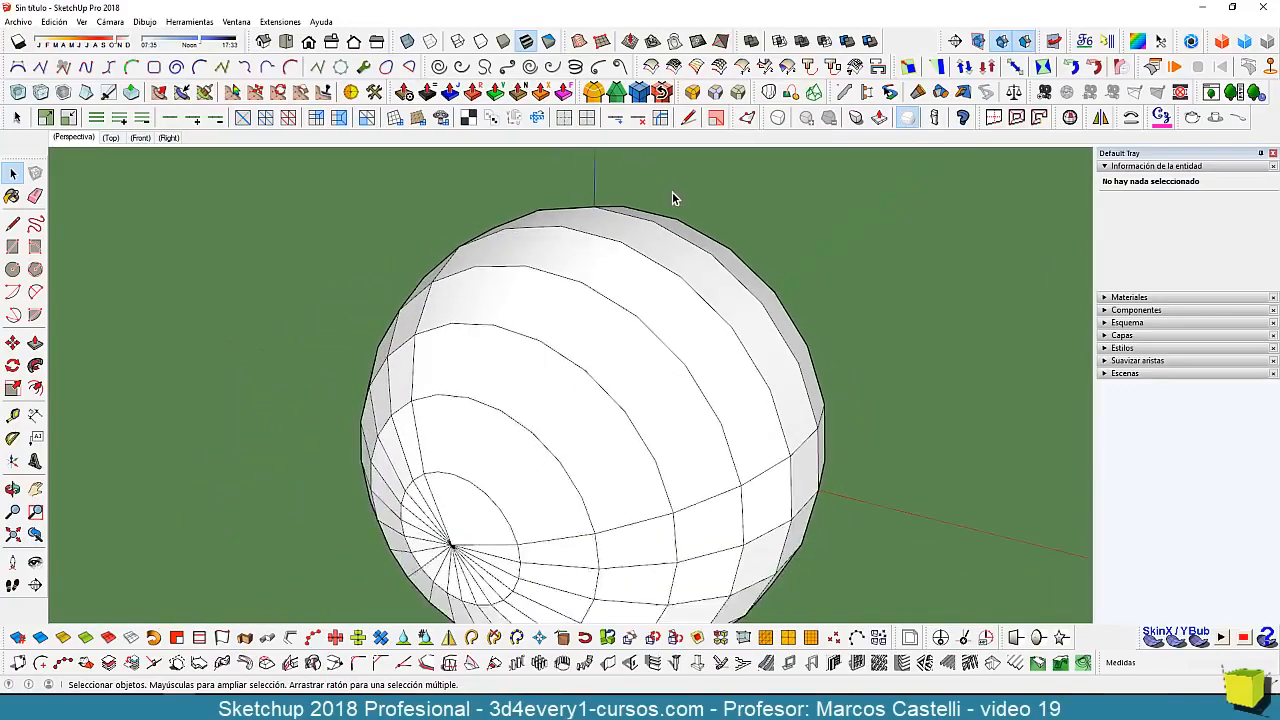
scroll(672, 197, down, 2)
middle_drag(660, 229, 654, 326)
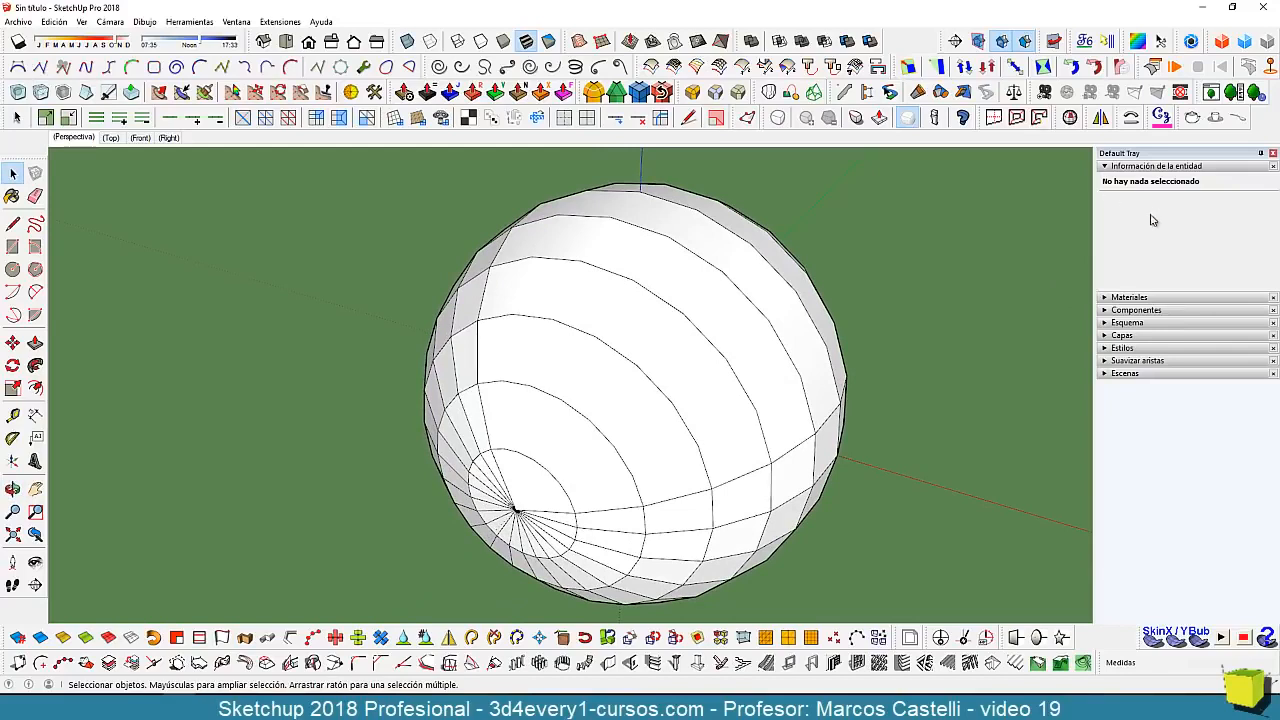
- Select six of the sphere's hidden meridian edges, extend the selection along their full meridians, and turn off both smoothing and softening
key(alt+h)
click(542, 237)
shift+click(593, 245)
shift+click(651, 260)
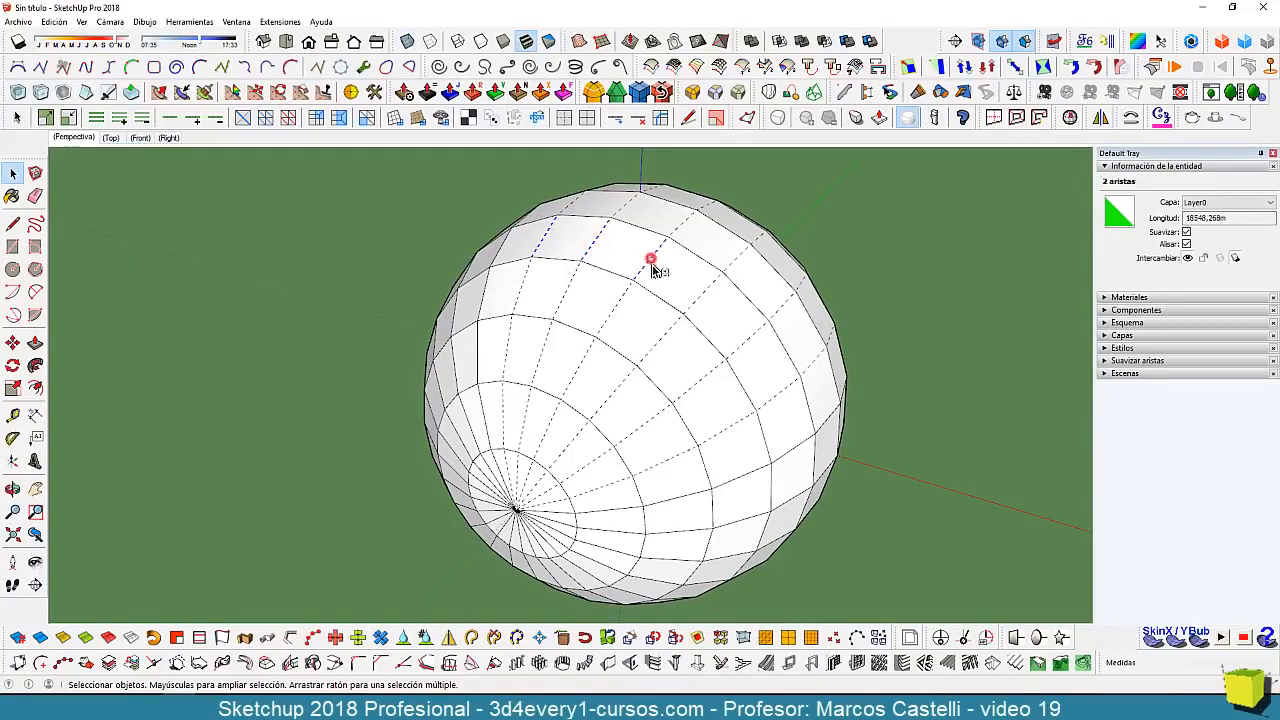
shift+click(704, 290)
shift+click(745, 339)
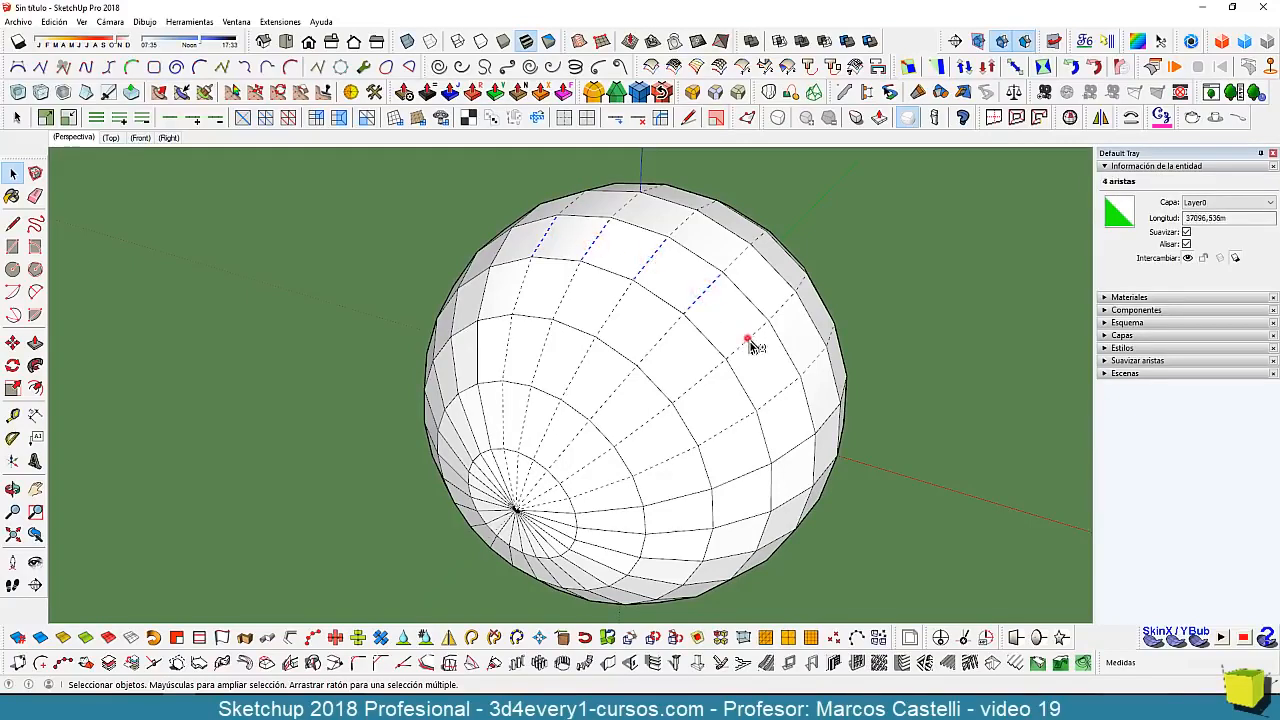
shift+click(786, 391)
click(170, 119)
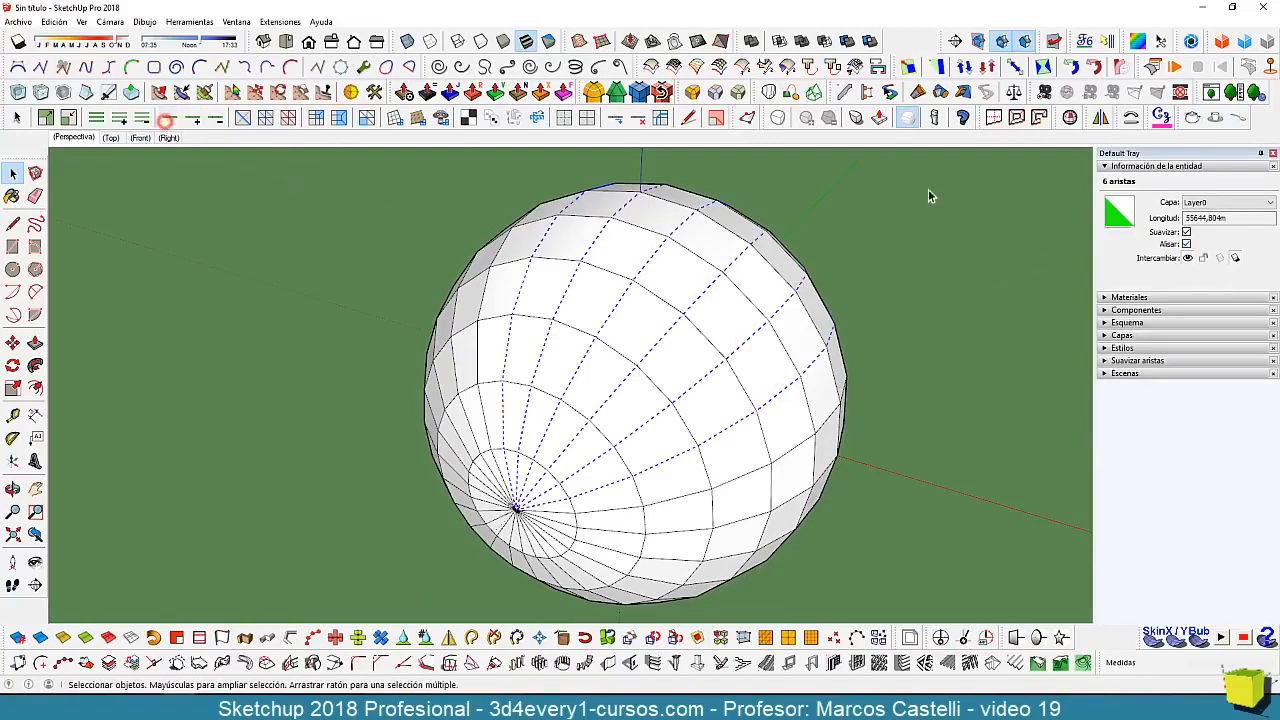
click(1186, 244)
click(1186, 232)
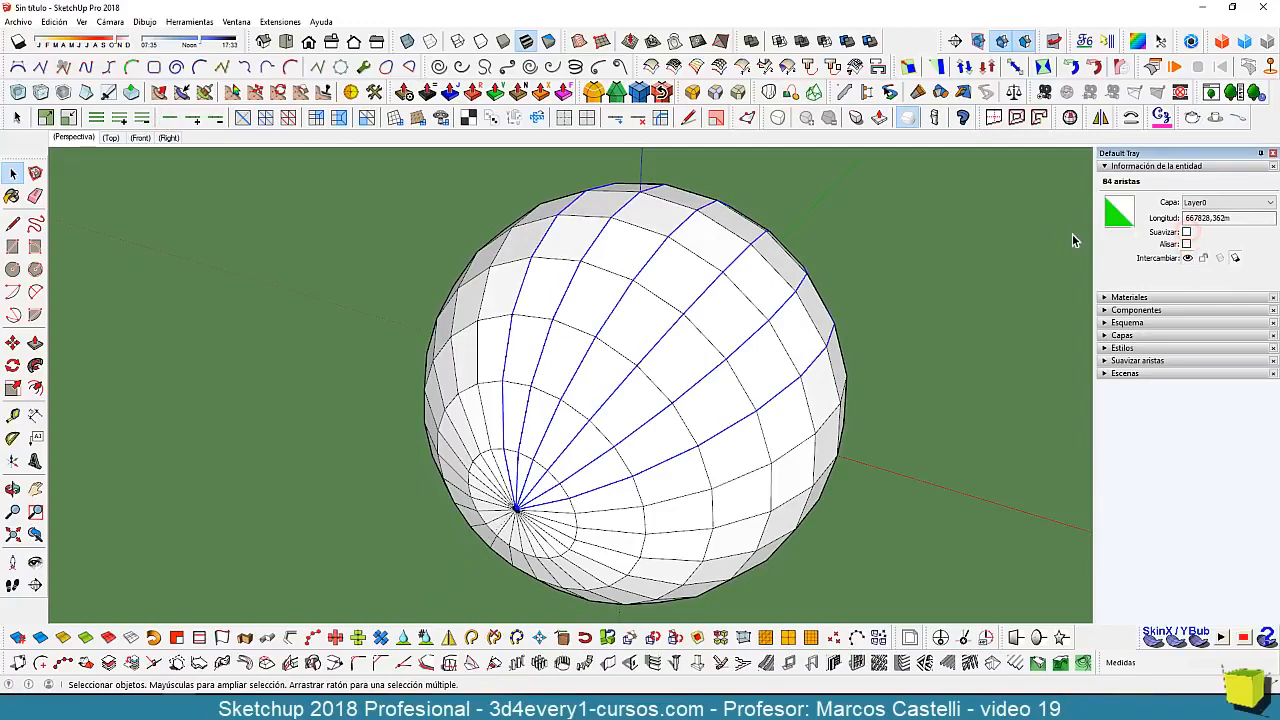
click(952, 222)
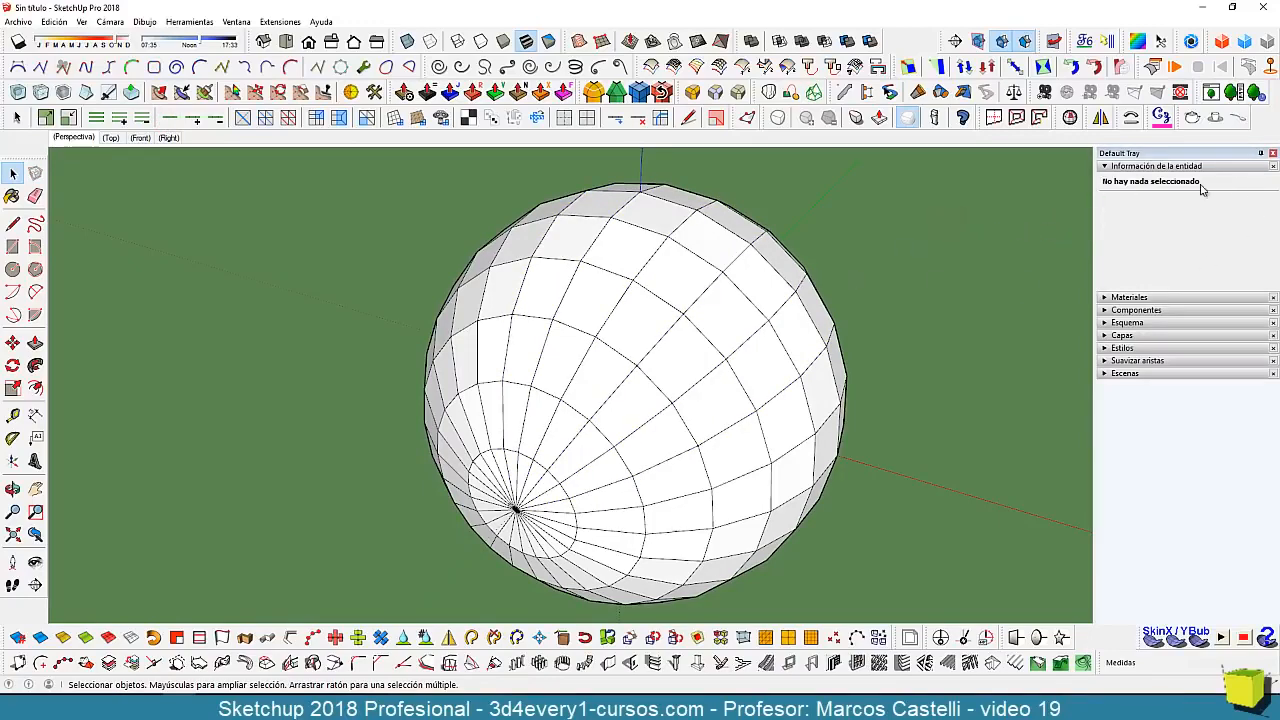
- Create a new layer named Esfera
middle_drag(740, 331, 728, 376)
scroll(708, 316, down, 3)
click(1163, 335)
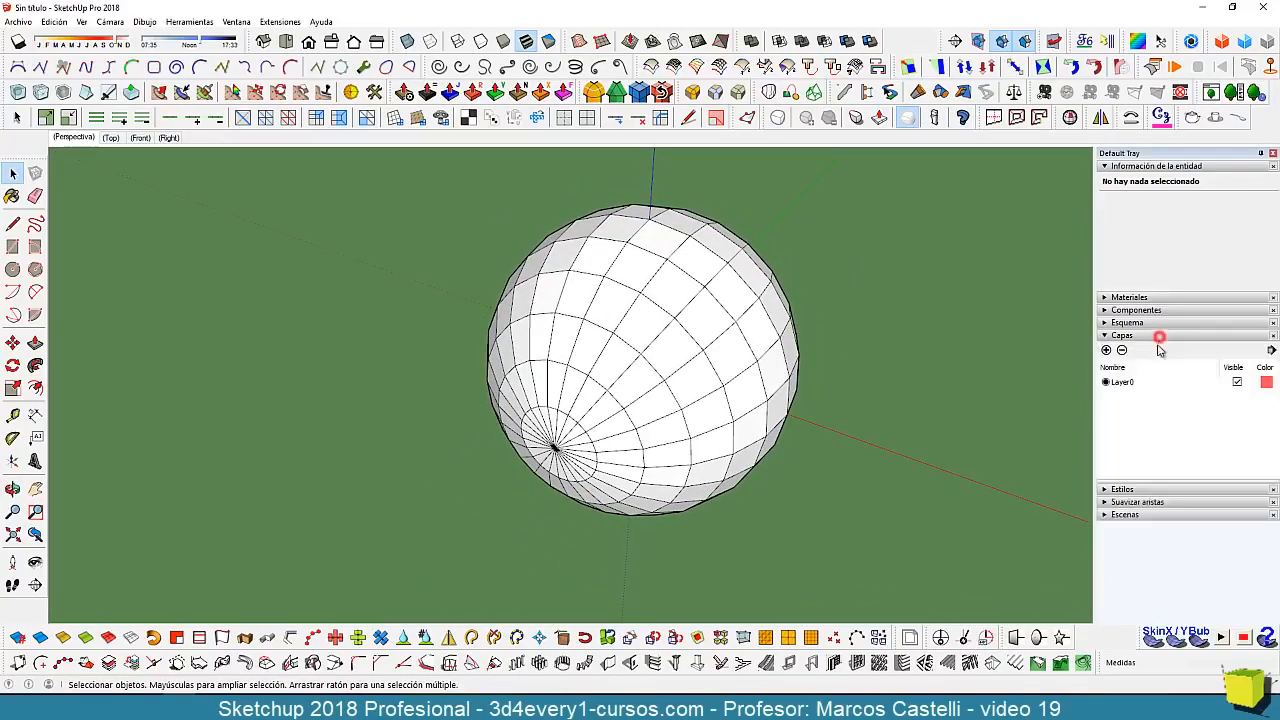
click(1106, 350)
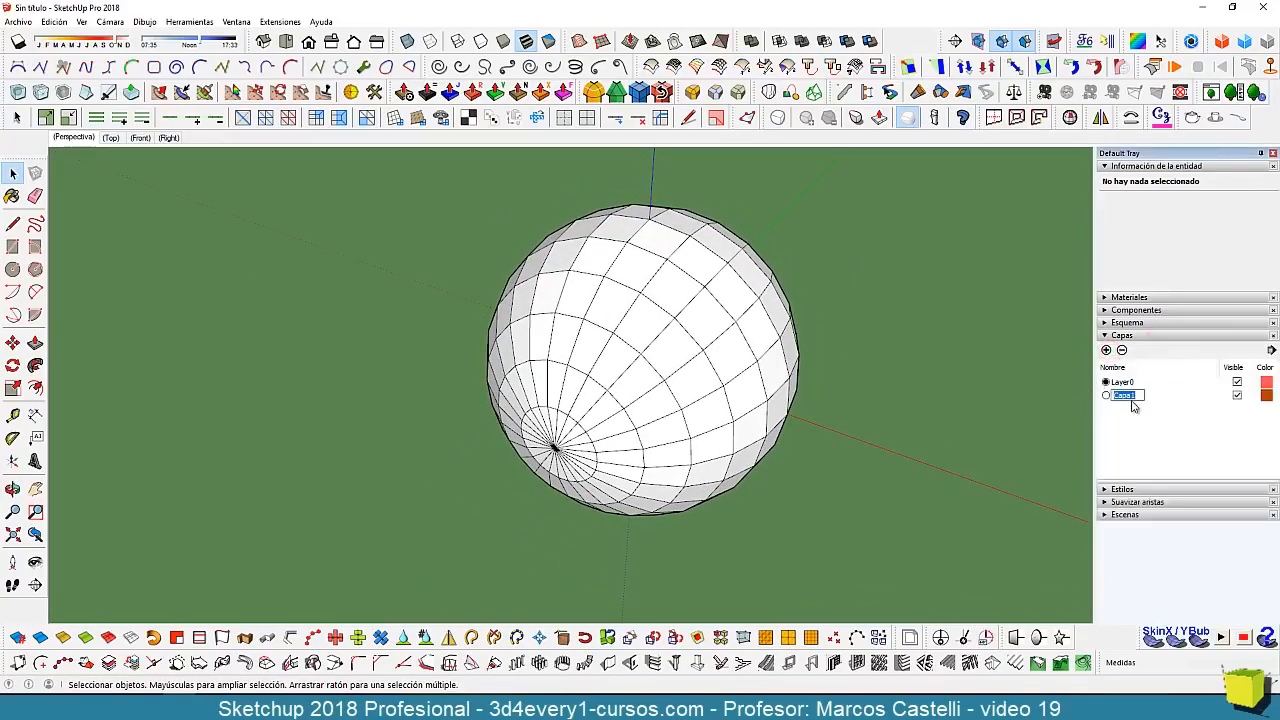
text(Esfera)
key(Return)
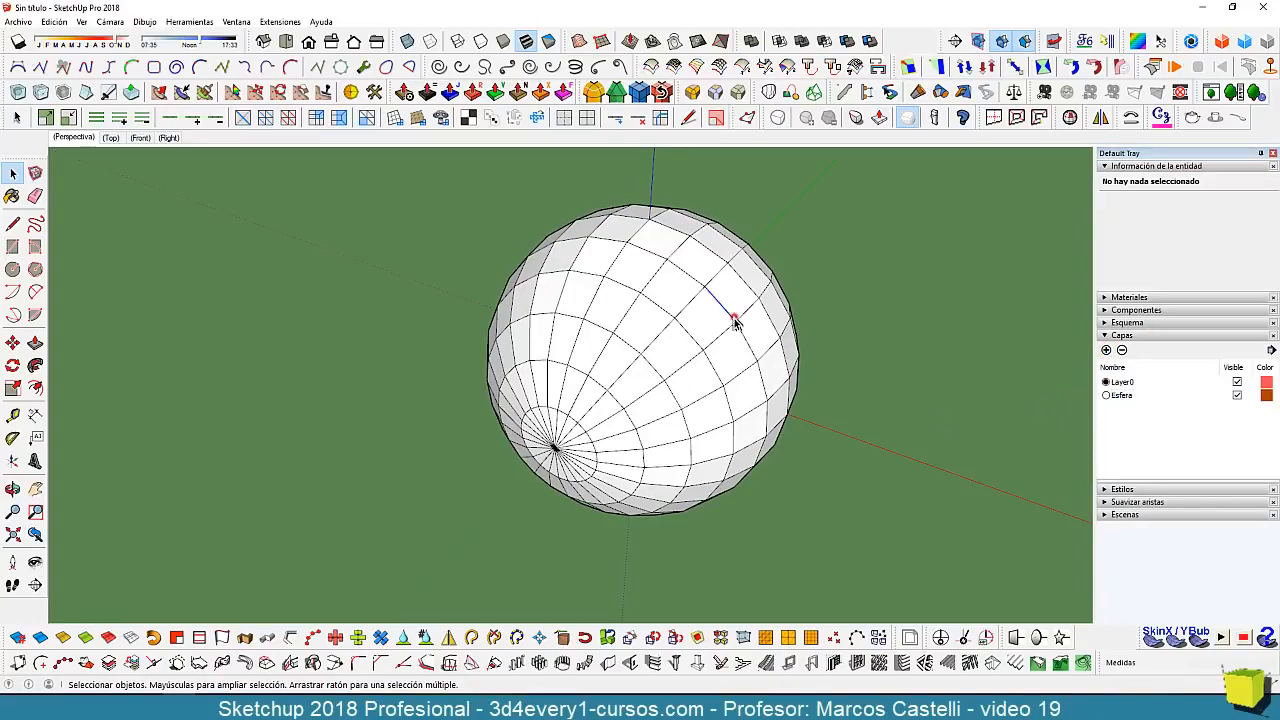
- Select the entire sphere and assign it to the Esfera layer
scroll(716, 380, down, 2)
drag(513, 224, 852, 516)
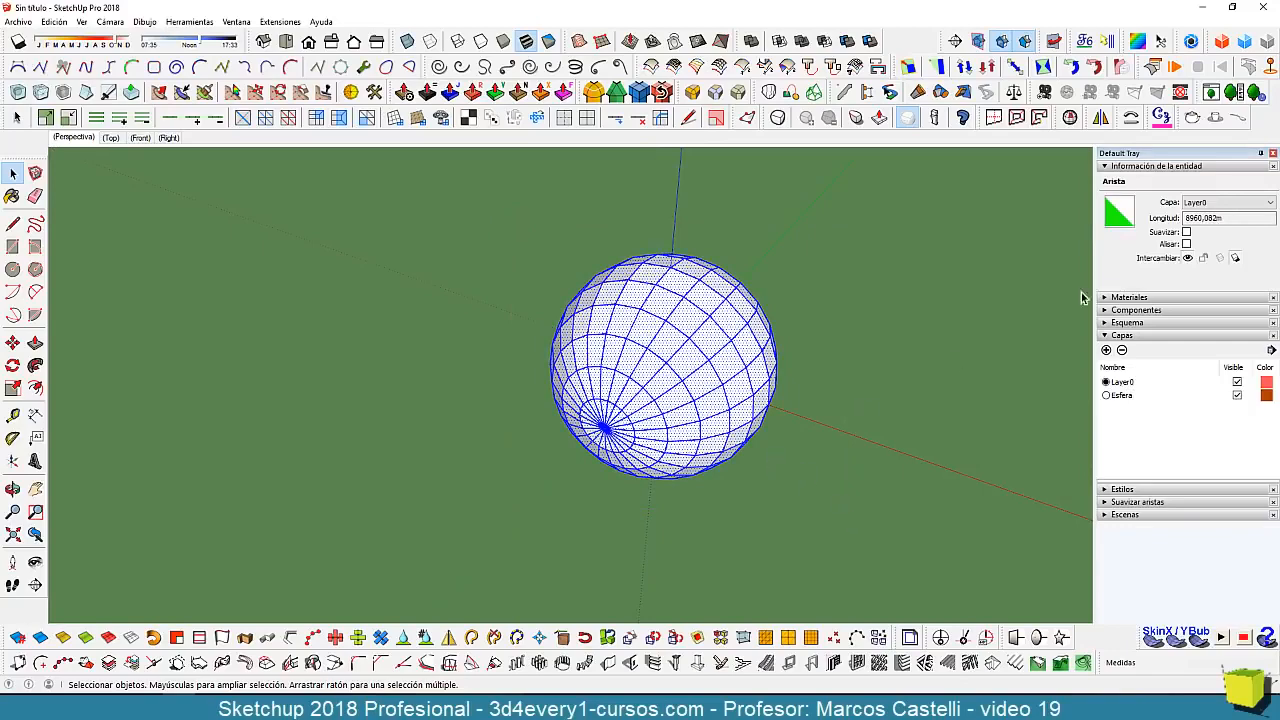
click(1228, 202)
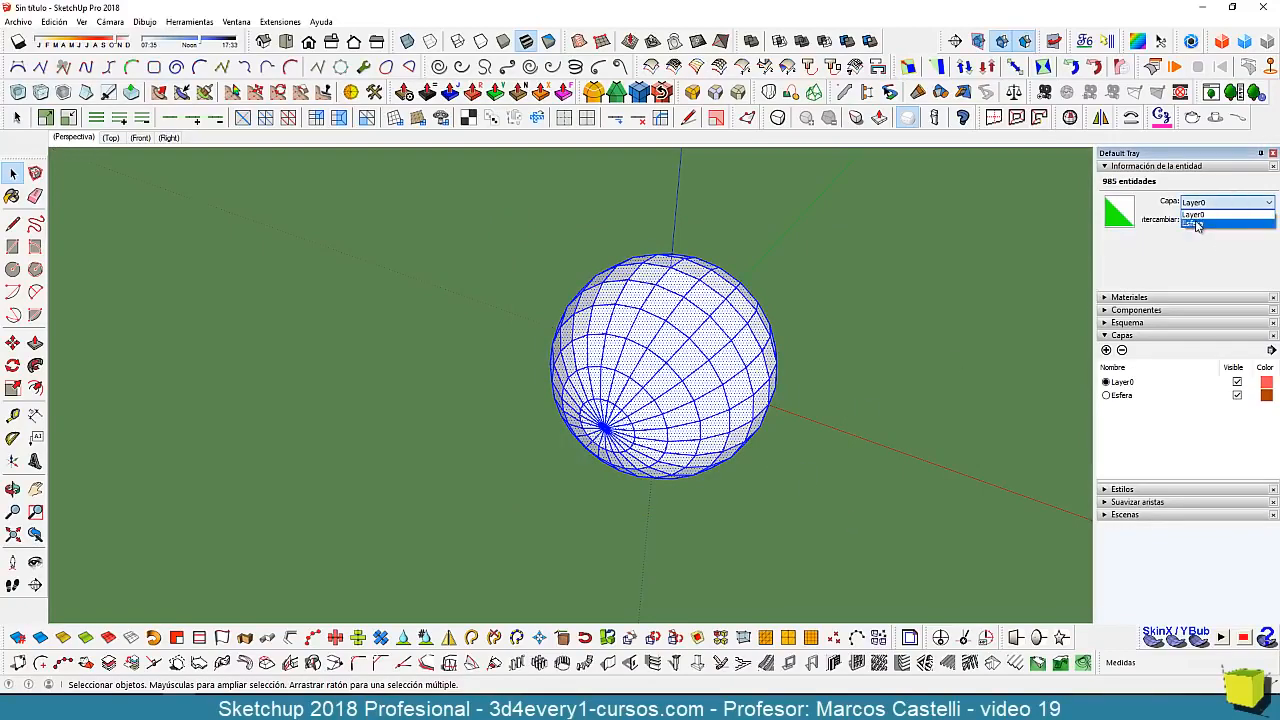
click(1195, 224)
click(829, 330)
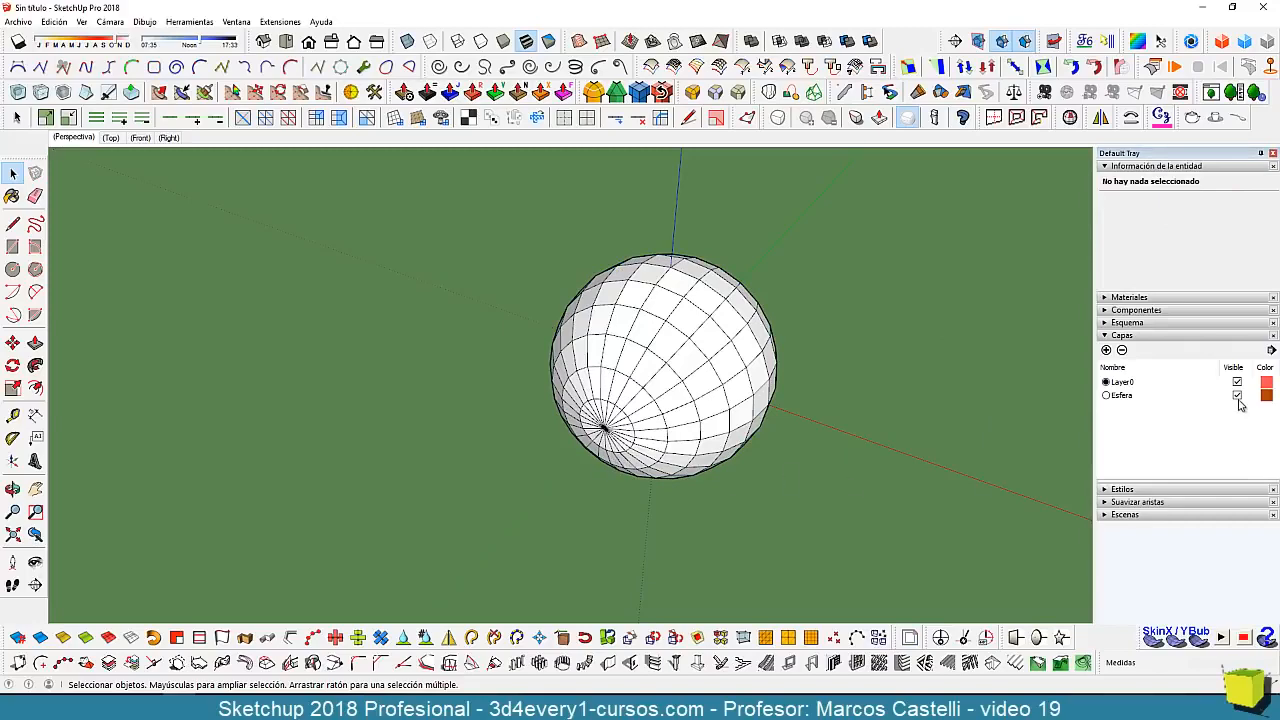
- Switch the Esfera layer's visibility off and on several times, and leave the layer hidden
middle_drag(723, 483, 795, 475)
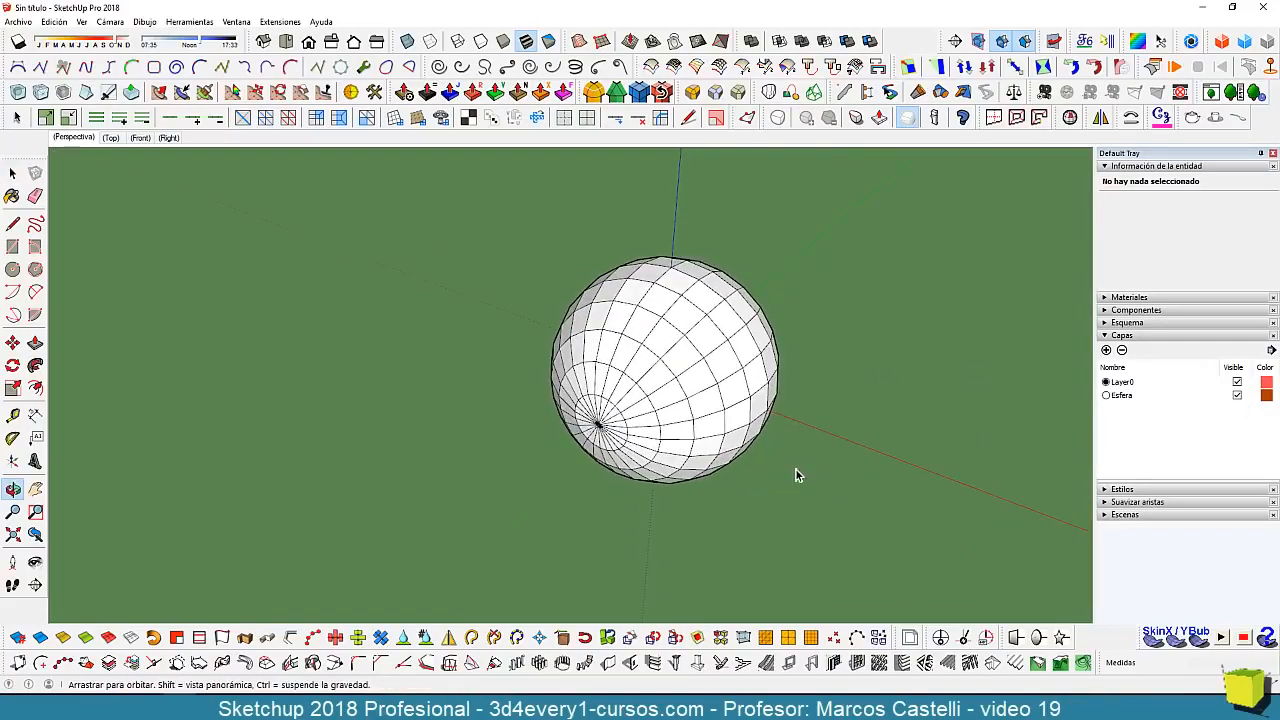
middle_drag(869, 537, 802, 551)
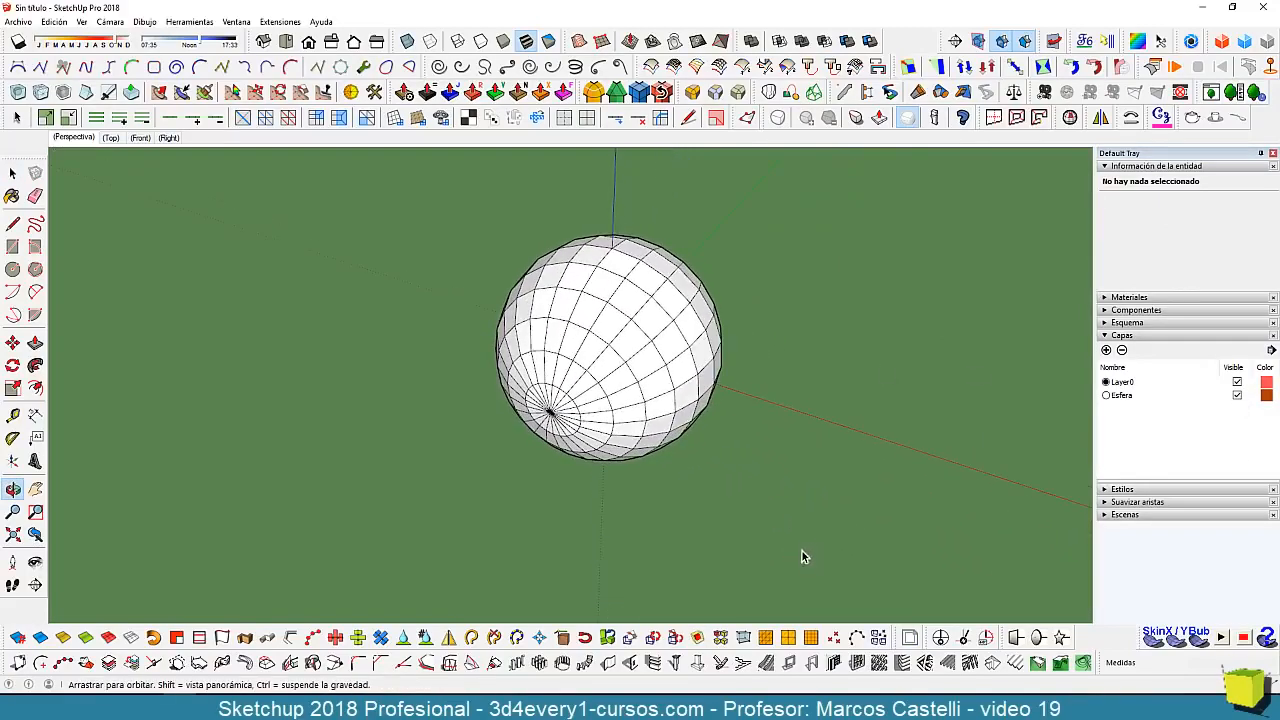
scroll(585, 420, down, 2)
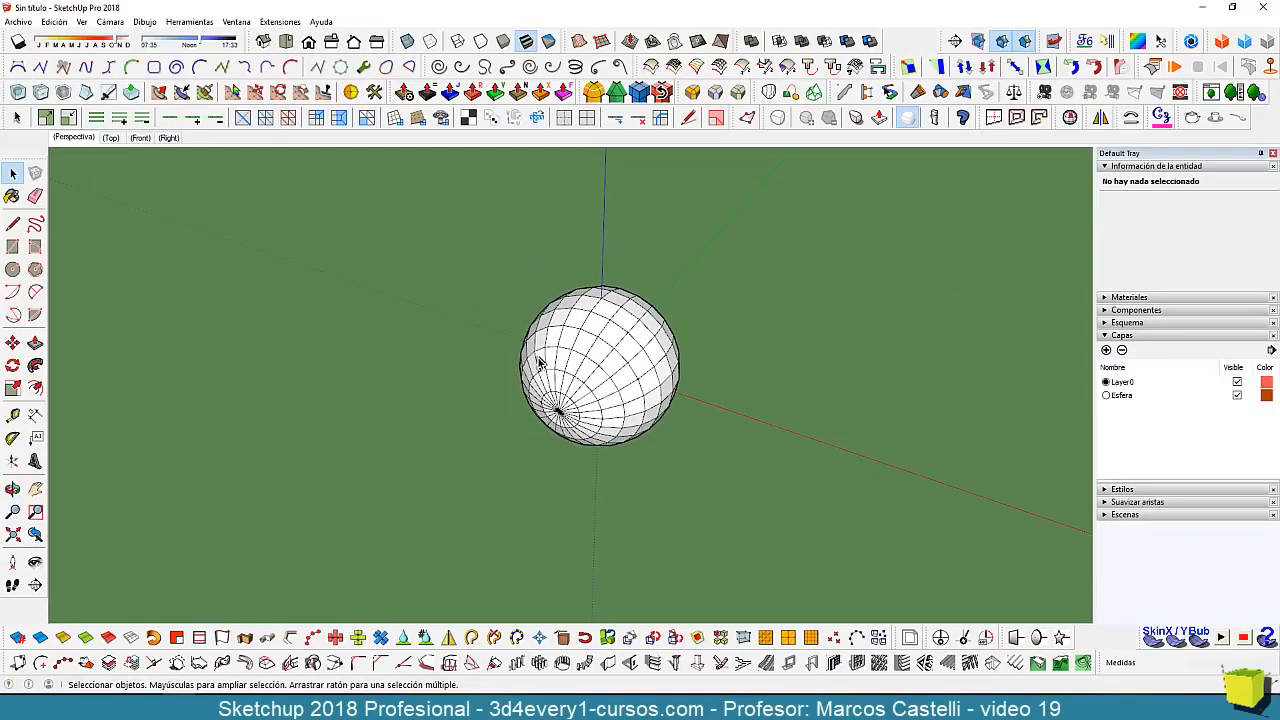
click(1237, 397)
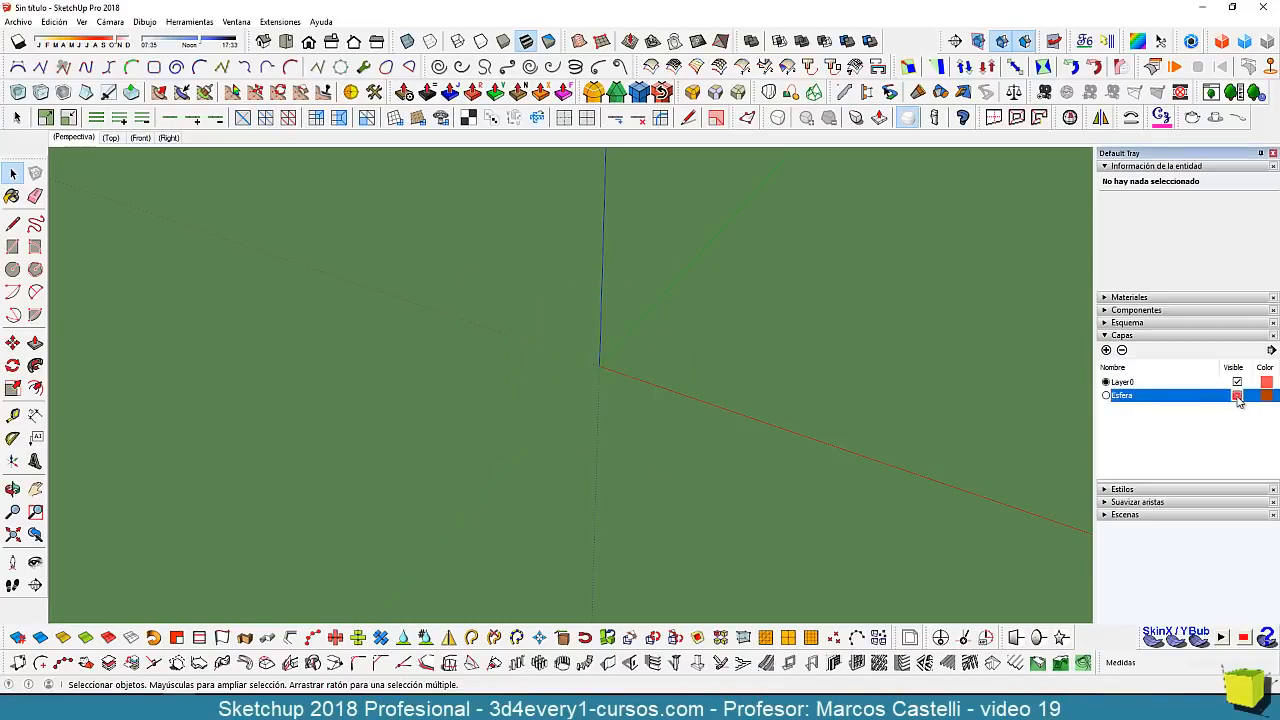
middle_drag(652, 446, 625, 405)
click(1239, 397)
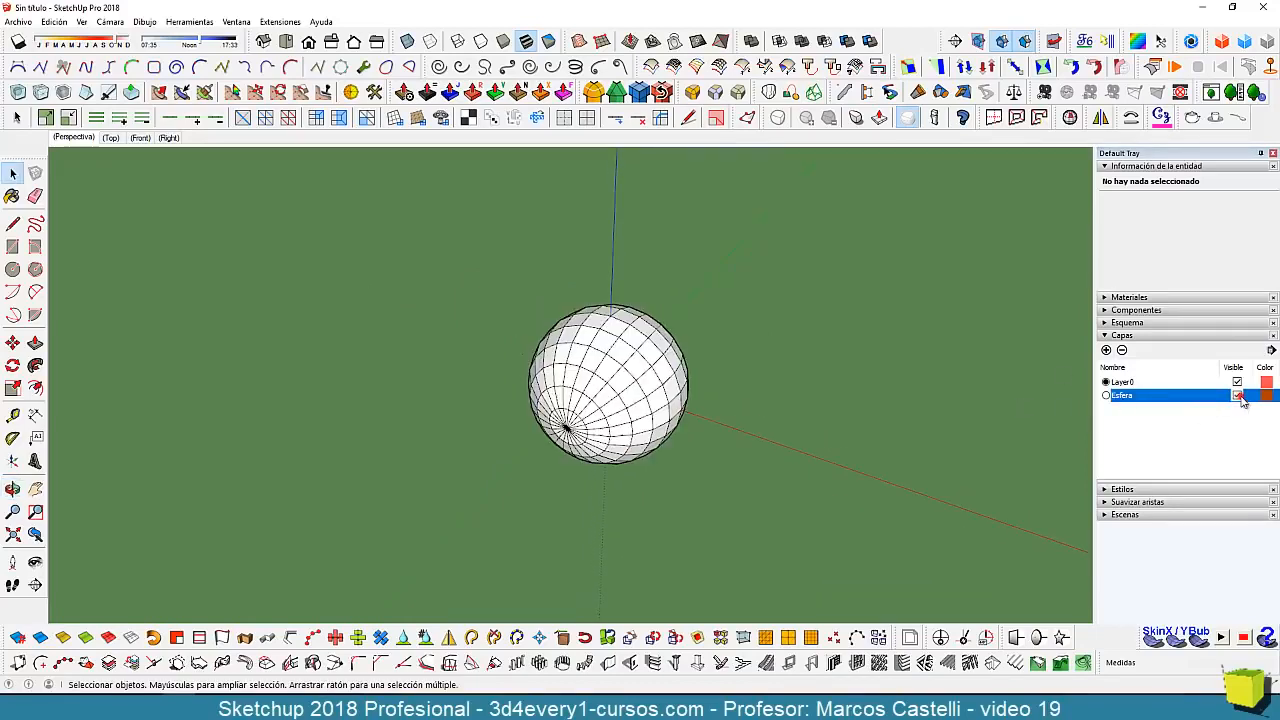
click(1237, 397)
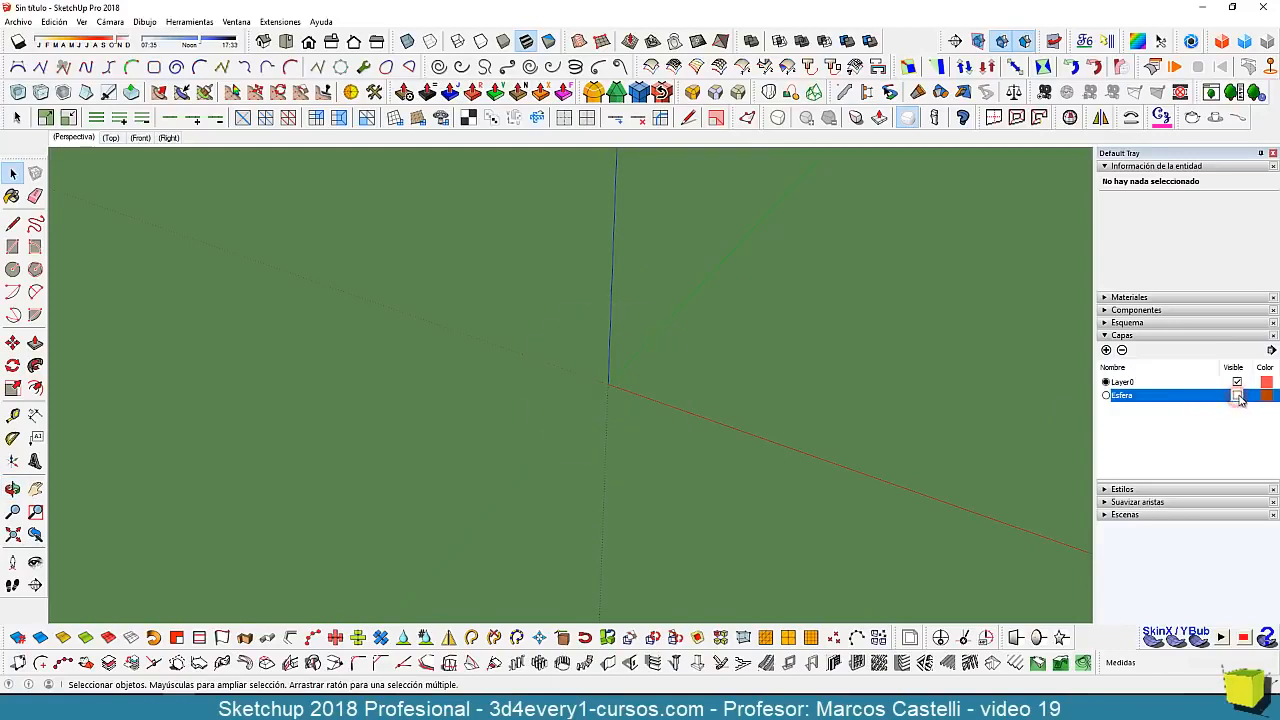
click(1237, 397)
click(1237, 397)
middle_drag(677, 461, 679, 418)
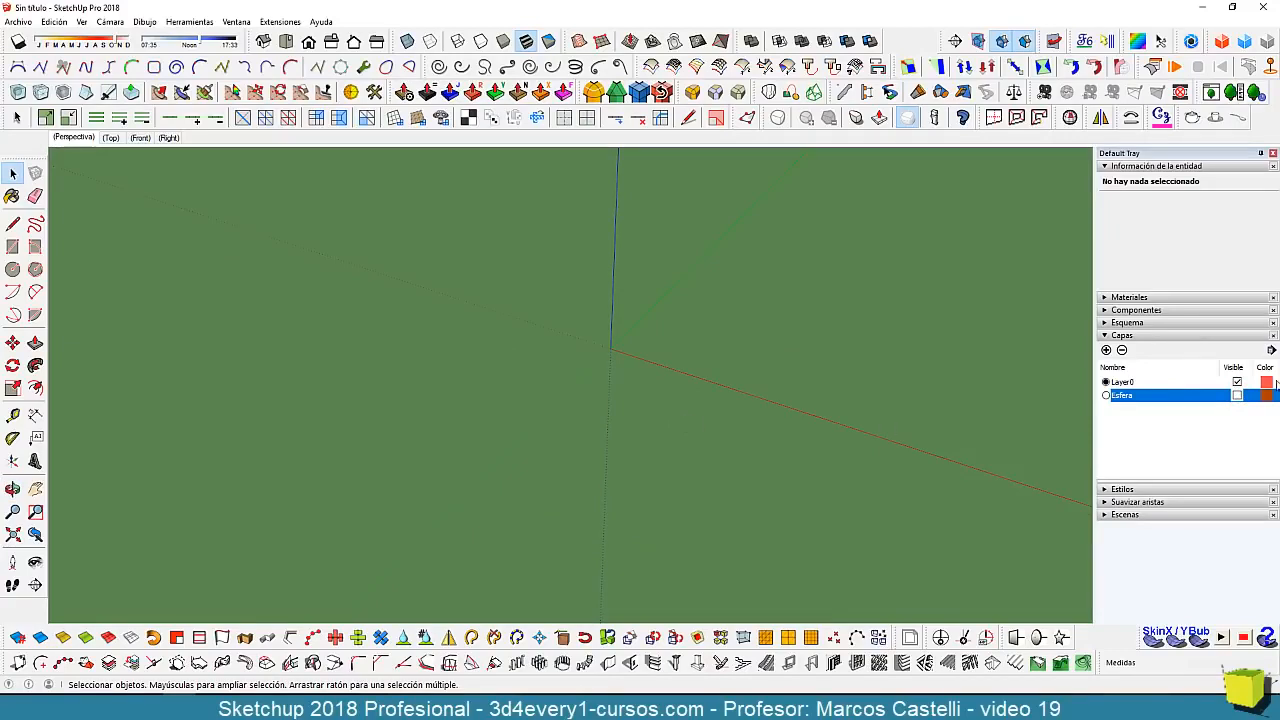
click(1238, 396)
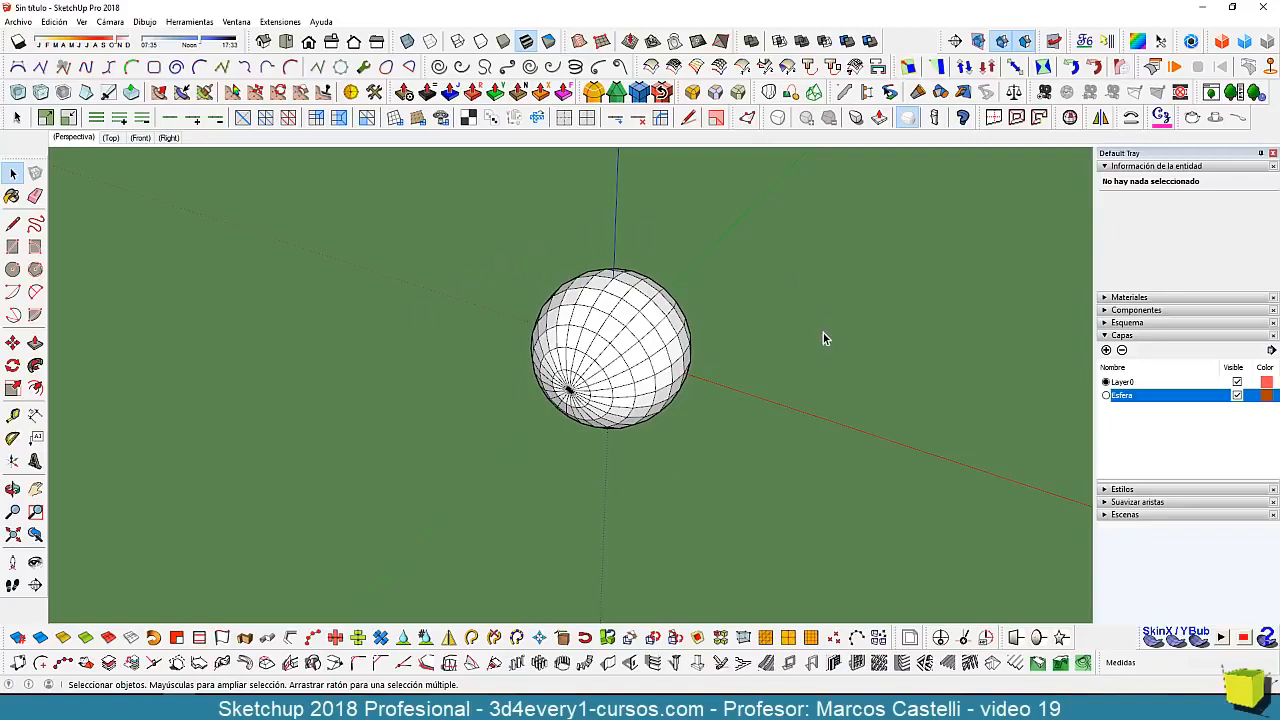
click(1237, 395)
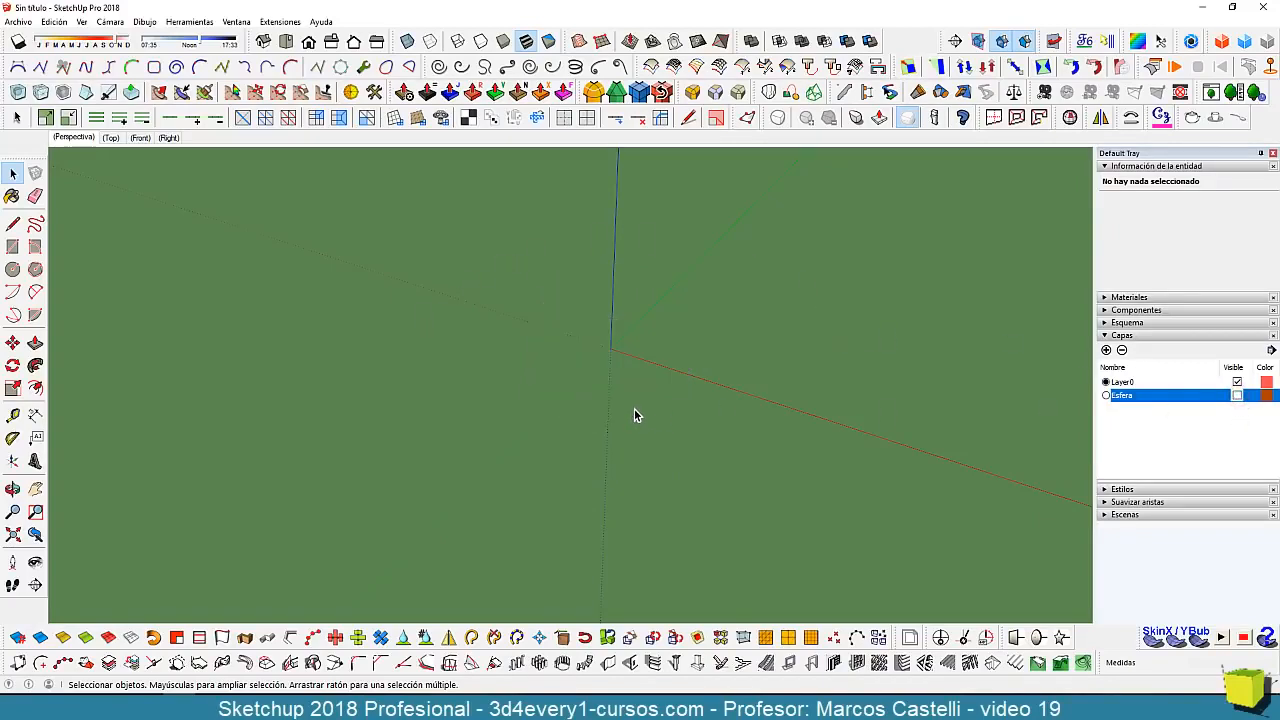